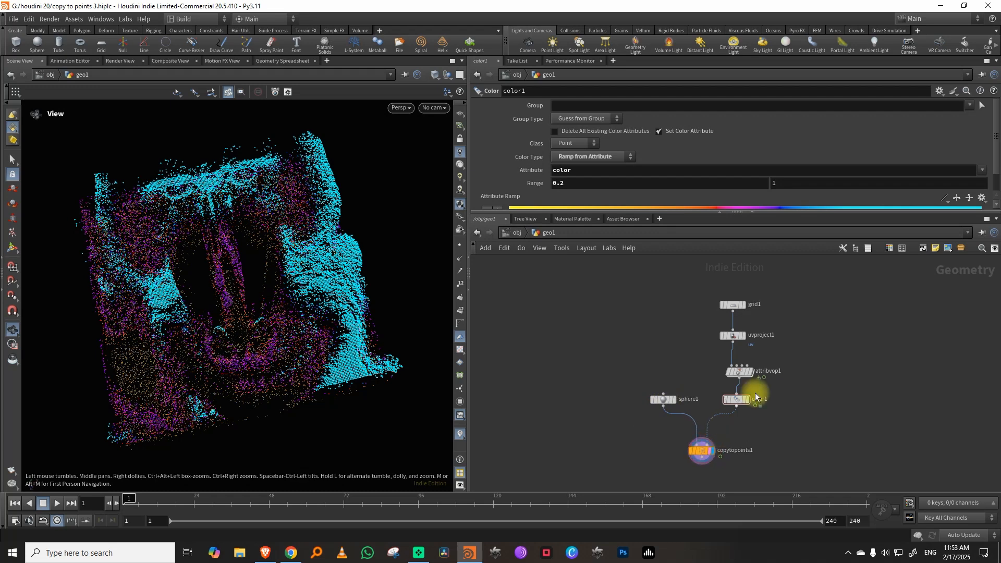
Lay out the node network and play the existing point animation, returning to the first frame.
{"action": "key", "text": "l"}
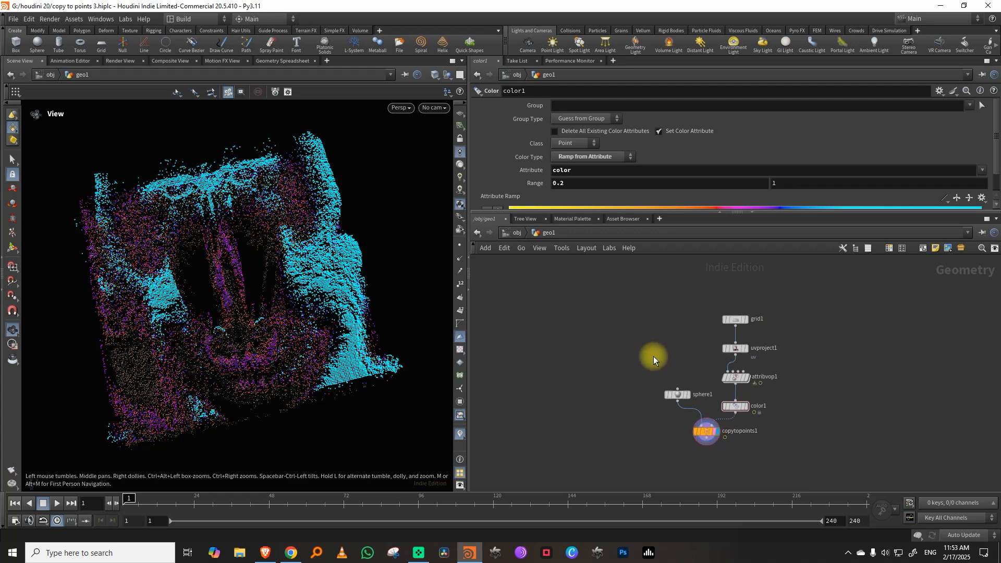
{"action": "mouse_move", "coordinate": [255, 321]}
{"action": "left_mouse_down"}
{"action": "mouse_move", "coordinate": [267, 306]}
{"action": "mouse_move", "coordinate": [246, 323]}
{"action": "mouse_move", "coordinate": [257, 319]}
{"action": "left_mouse_up"}
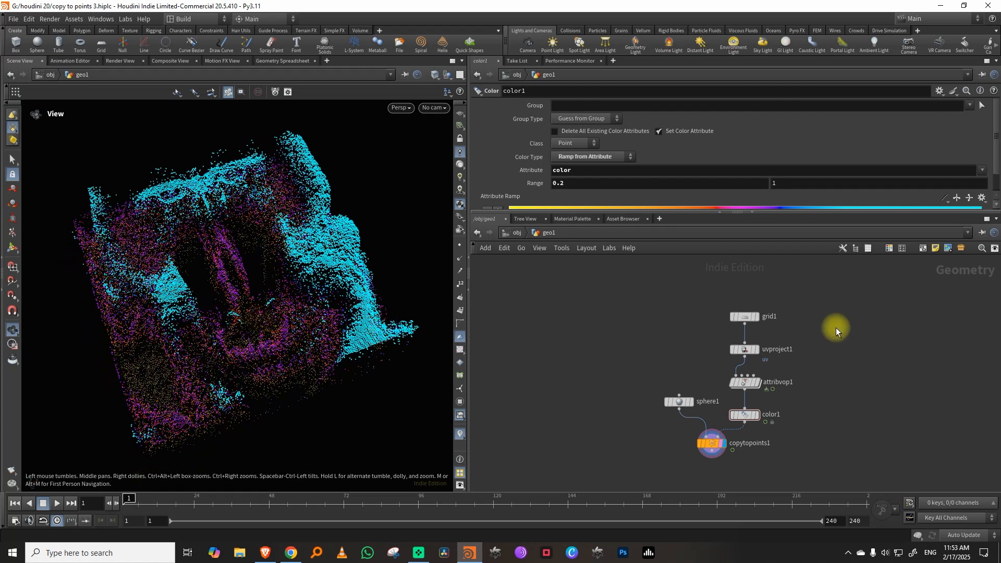
{"action": "scroll", "coordinate": [810, 356], "scroll_direction": "up", "scroll_amount": 3}
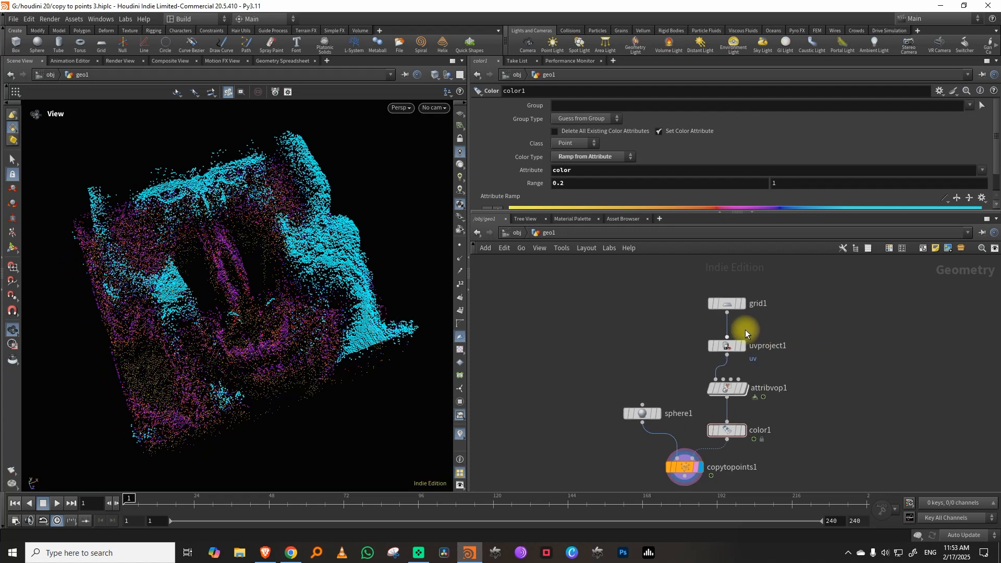
{"action": "double_click", "coordinate": [725, 390]}
{"action": "left_click", "coordinate": [542, 232]}
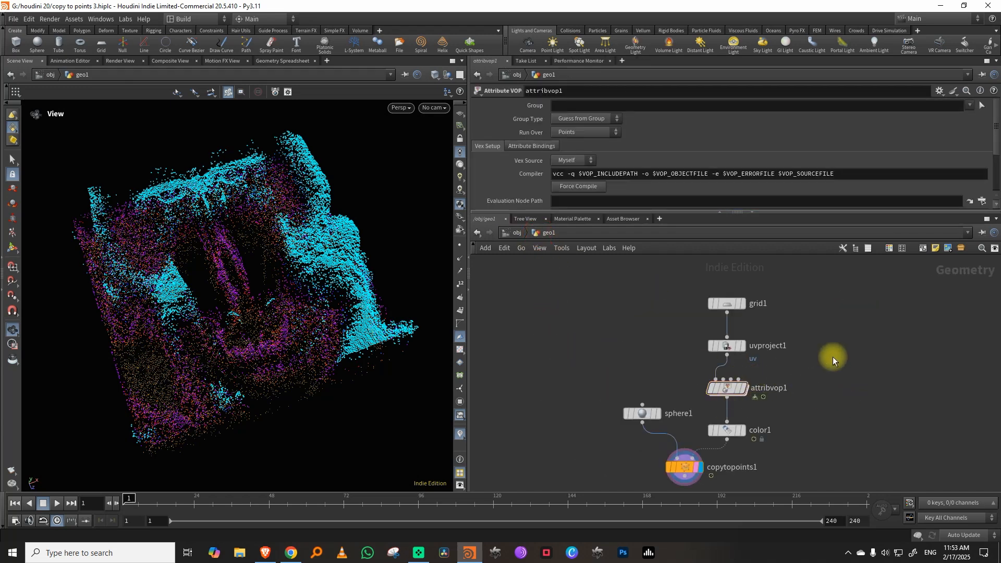
{"action": "left_click", "coordinate": [56, 508]}
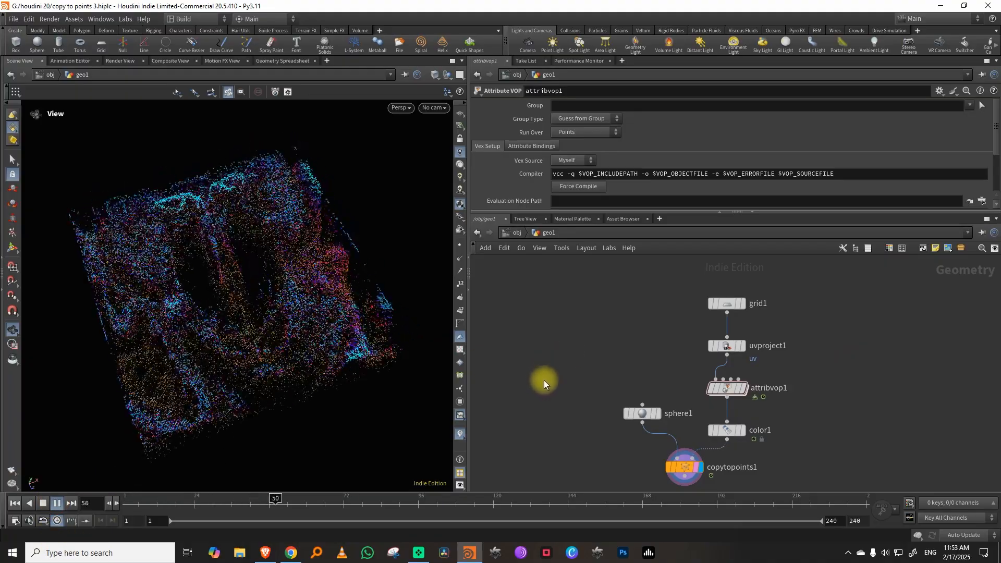
{"action": "left_click", "coordinate": [43, 503]}
{"action": "left_click", "coordinate": [15, 503]}
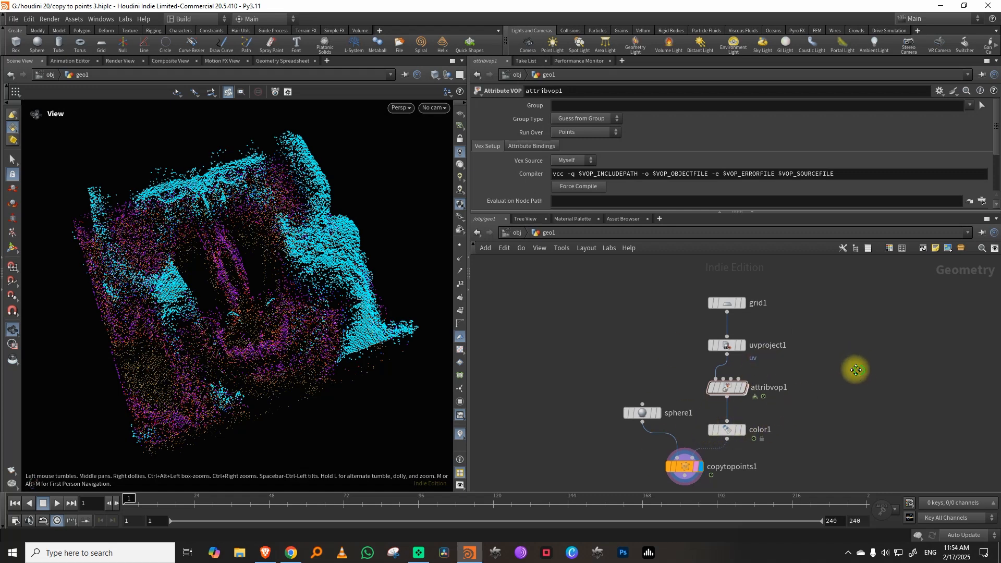
Duplicate the grid, UV Project, sphere and Copy to Points nodes beside the original network.
{"action": "middle_click_drag", "start_coordinate": [856, 369], "coordinate": [817, 375]}
{"action": "left_click_drag", "start_coordinate": [753, 285], "coordinate": [644, 370]}
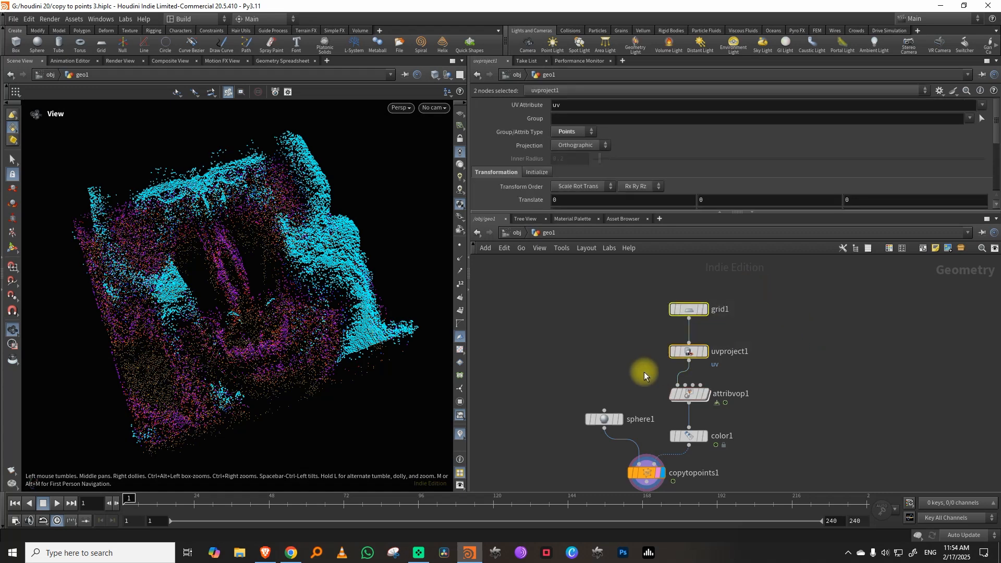
{"action": "middle_click_drag", "start_coordinate": [644, 375], "coordinate": [644, 283]}
{"action": "left_click_drag", "start_coordinate": [563, 308], "coordinate": [651, 412], "text": "shift"}
{"action": "middle_click_drag", "start_coordinate": [798, 368], "coordinate": [747, 445]}
{"action": "scroll", "coordinate": [746, 445], "scroll_direction": "down", "scroll_amount": 3}
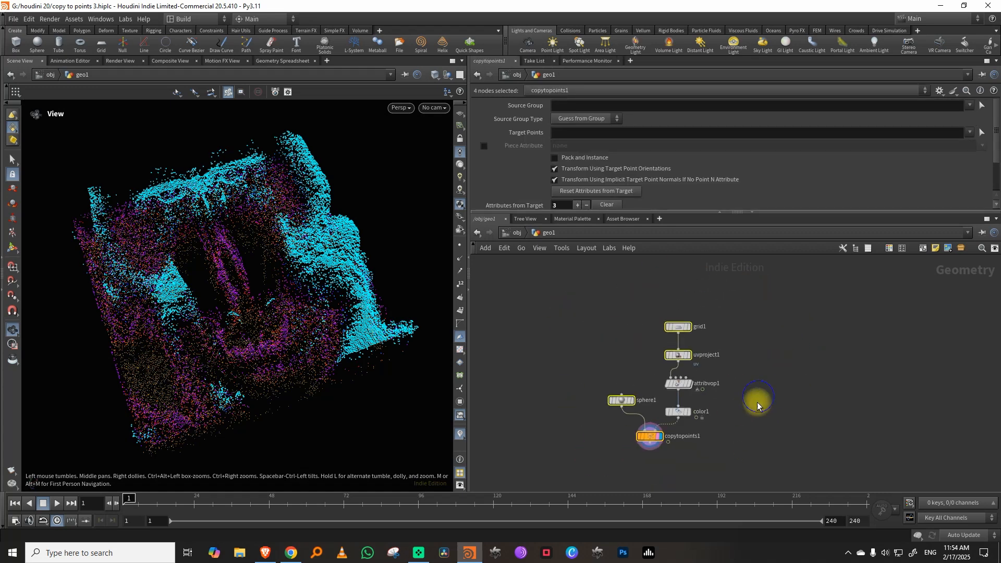
{"action": "key", "text": "ctrl+c"}
{"action": "key", "text": "ctrl+v"}
{"action": "left_click", "coordinate": [864, 366]}
{"action": "left_click", "coordinate": [840, 428]}
{"action": "left_click", "coordinate": [837, 441]}
Display the duplicated grid and set its rows and columns to 100 each.
{"action": "scroll", "coordinate": [888, 373], "scroll_direction": "up", "scroll_amount": 2}
{"action": "left_click", "coordinate": [868, 299]}
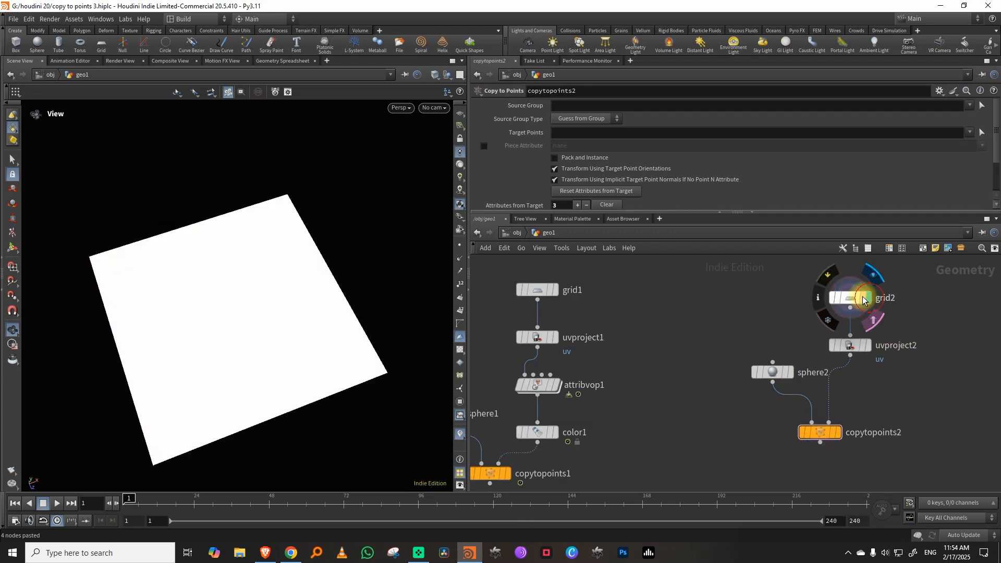
{"action": "left_click", "coordinate": [853, 298]}
{"action": "left_click_drag", "start_coordinate": [569, 186], "coordinate": [513, 210]}
{"action": "type", "text": "1"}
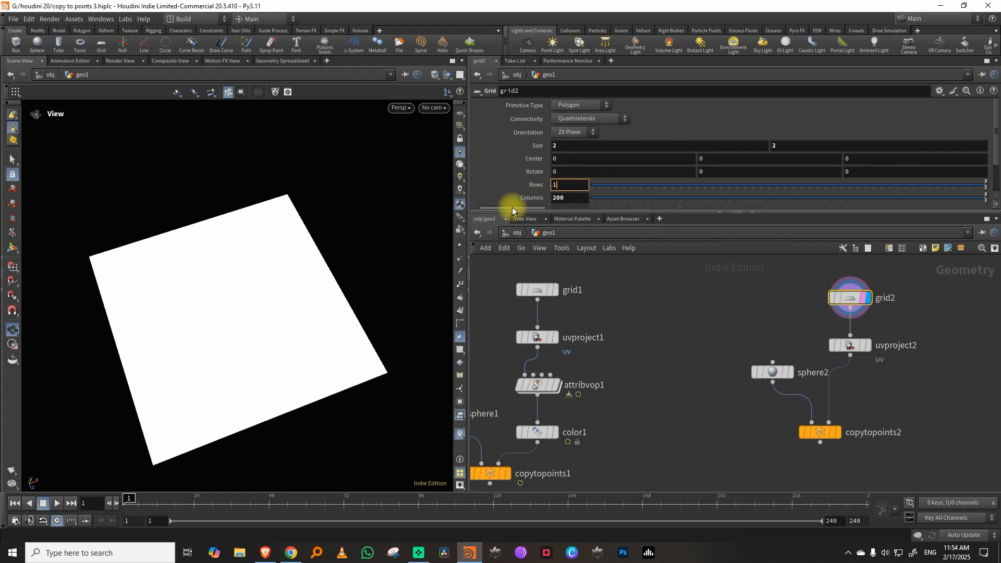
{"action": "type", "text": "00"}
{"action": "key", "text": "Tab"}
{"action": "type", "text": "100"}
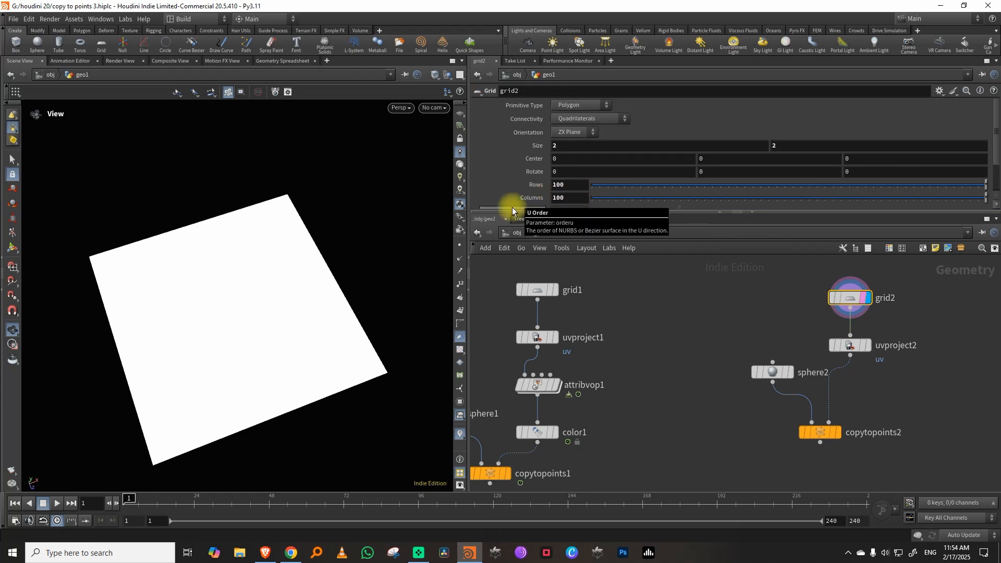
Display the duplicated UV Project node in wireframe and review its projection settings.
{"action": "left_click", "coordinate": [866, 345]}
{"action": "left_click", "coordinate": [849, 345]}
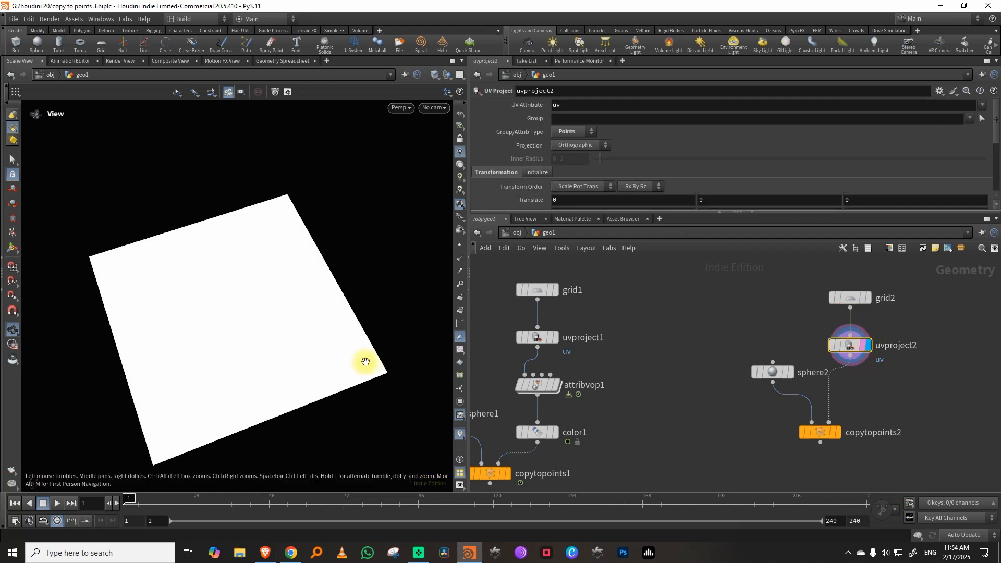
{"action": "key", "text": "Return"}
{"action": "key", "text": "shift+w"}
{"action": "key", "text": "space"}
{"action": "left_click_drag", "start_coordinate": [310, 353], "coordinate": [298, 364]}
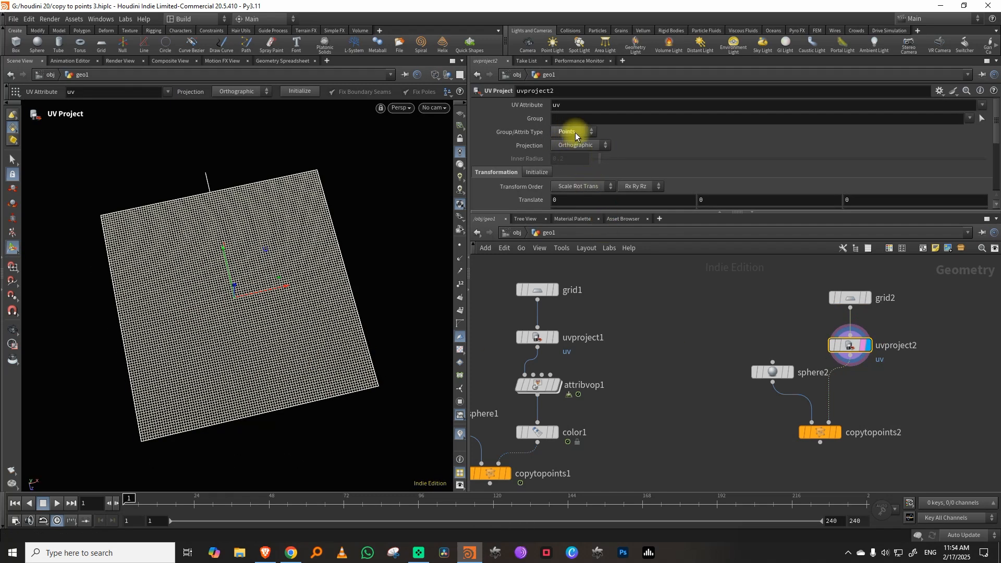
{"action": "left_click", "coordinate": [565, 152]}
Display the duplicated sphere and review its radius and uniform scale settings.
{"action": "left_click", "coordinate": [780, 373]}
{"action": "key", "text": "space"}
{"action": "left_click_drag", "start_coordinate": [219, 344], "coordinate": [531, 194]}
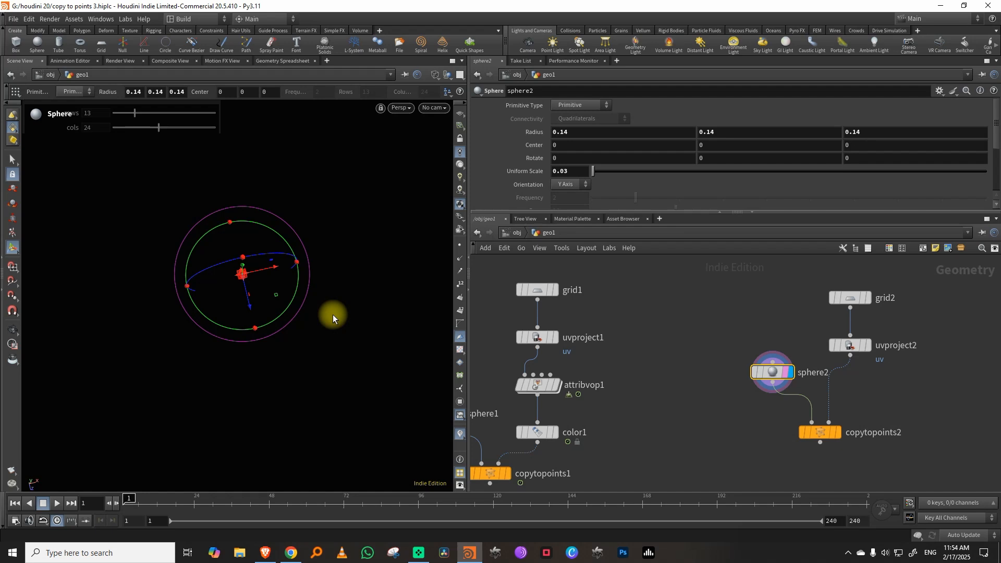
{"action": "left_click", "coordinate": [820, 432]}
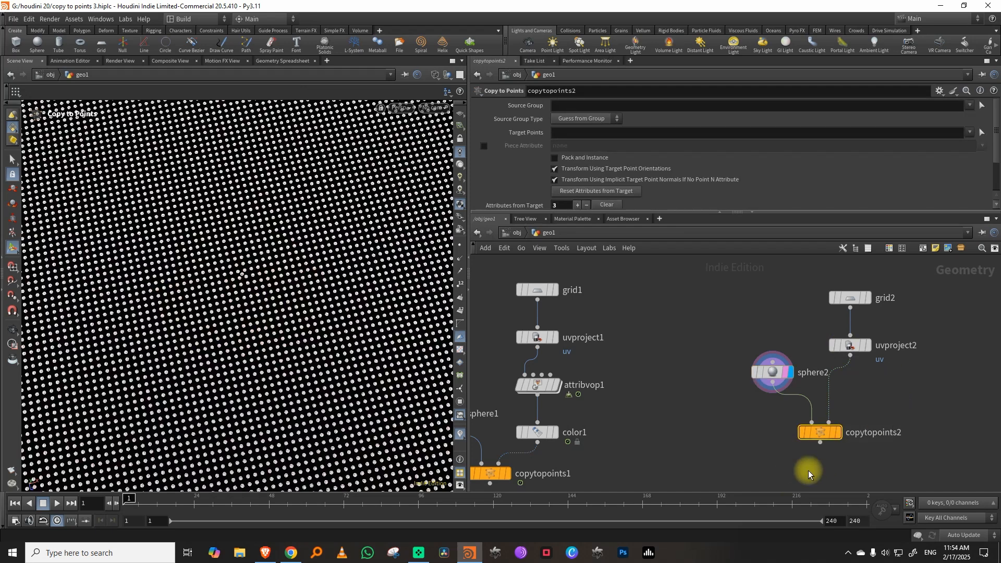
{"action": "left_click", "coordinate": [765, 371]}
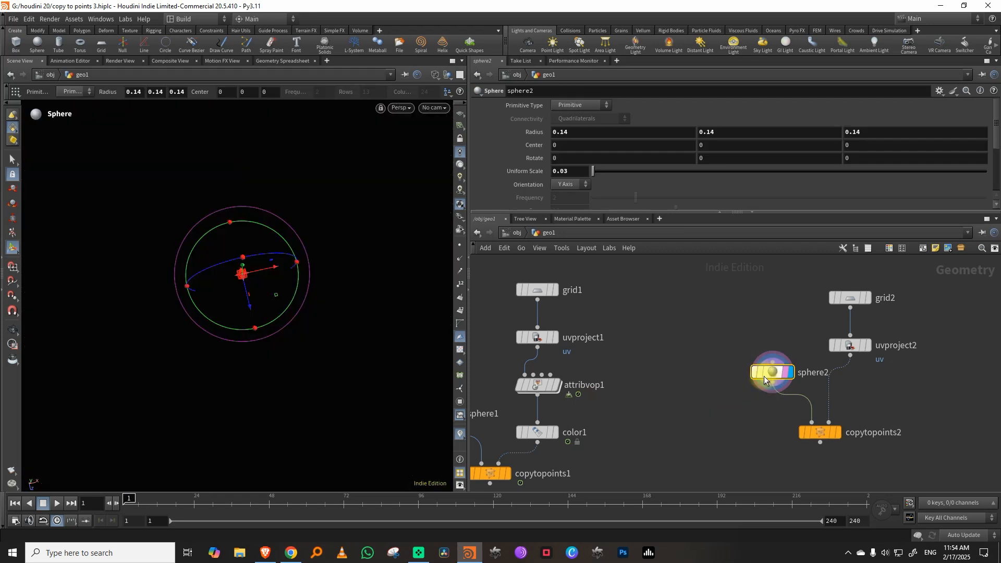
Display the duplicated Copy to Points node and examine the whole grid of copied spheres.
{"action": "left_click", "coordinate": [840, 433]}
{"action": "left_click", "coordinate": [824, 434]}
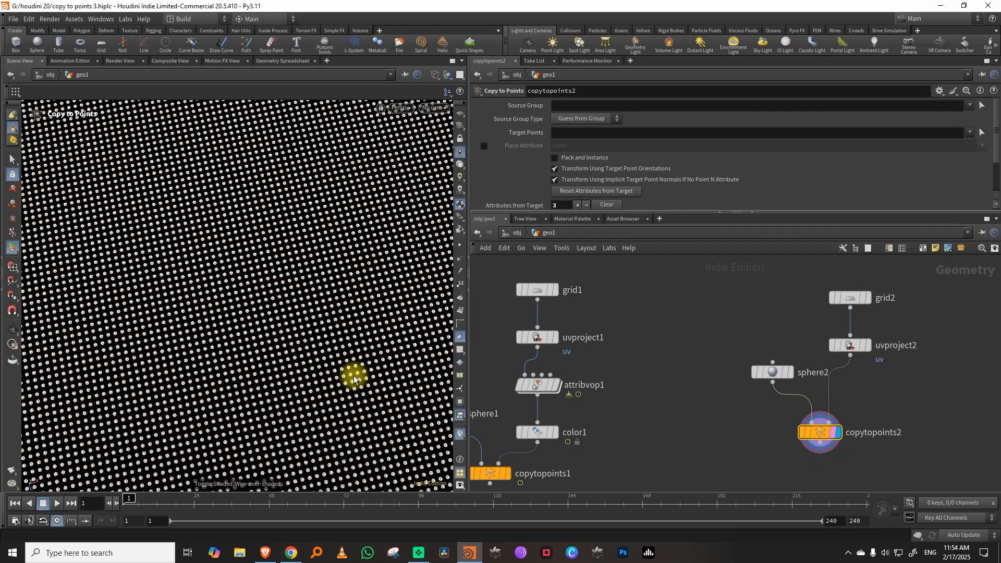
{"action": "key", "text": "space"}
{"action": "scroll", "coordinate": [320, 335], "scroll_direction": "down", "scroll_amount": 5}
{"action": "scroll", "coordinate": [154, 468], "scroll_direction": "down", "scroll_amount": 2}
{"action": "key", "text": "space"}
{"action": "left_click_drag", "start_coordinate": [291, 357], "coordinate": [221, 339]}
{"action": "scroll", "coordinate": [269, 348], "scroll_direction": "up", "scroll_amount": 5}
{"action": "scroll", "coordinate": [269, 348], "scroll_direction": "down", "scroll_amount": 5}
{"action": "scroll", "coordinate": [263, 342], "scroll_direction": "down", "scroll_amount": 2}
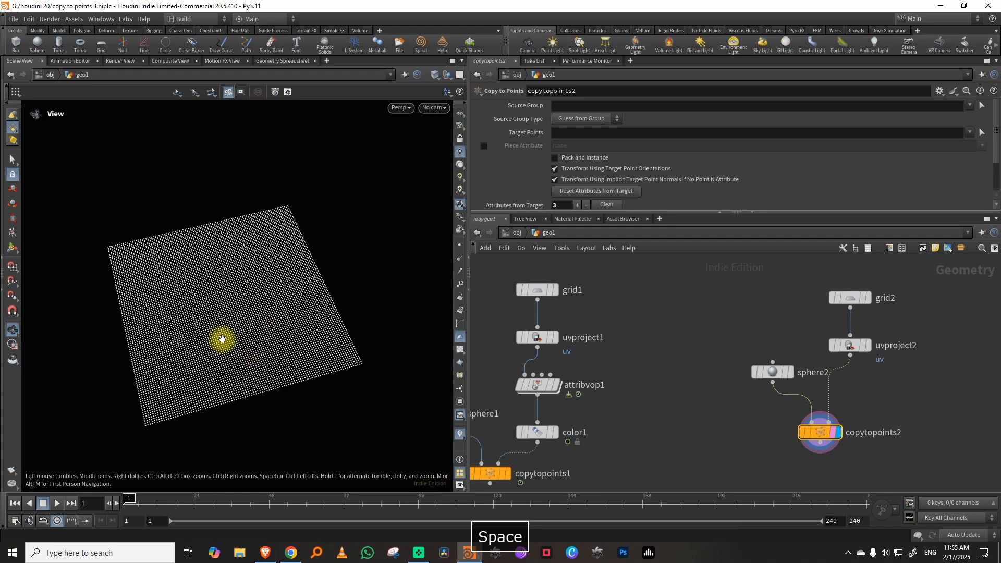
Space out the duplicated nodes to leave room between UV Project and Copy to Points.
{"action": "middle_click_drag", "start_coordinate": [857, 411], "coordinate": [826, 368]}
{"action": "left_click_drag", "start_coordinate": [793, 388], "coordinate": [798, 446]}
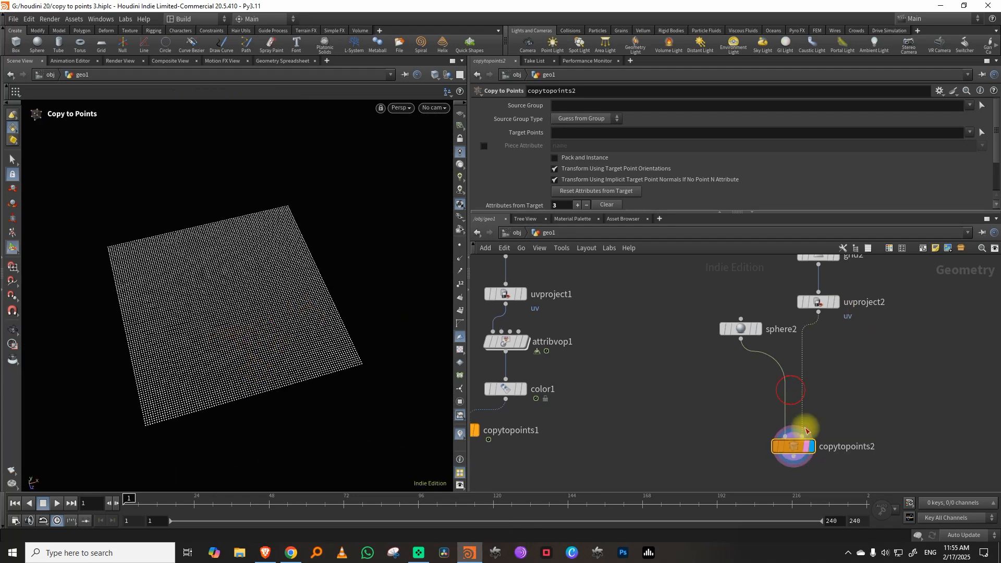
{"action": "left_click_drag", "start_coordinate": [742, 330], "coordinate": [689, 366]}
{"action": "middle_click_drag", "start_coordinate": [862, 321], "coordinate": [816, 423]}
{"action": "left_click", "coordinate": [849, 344]}
{"action": "left_click_drag", "start_coordinate": [830, 310], "coordinate": [801, 400]}
{"action": "left_click", "coordinate": [839, 449]}
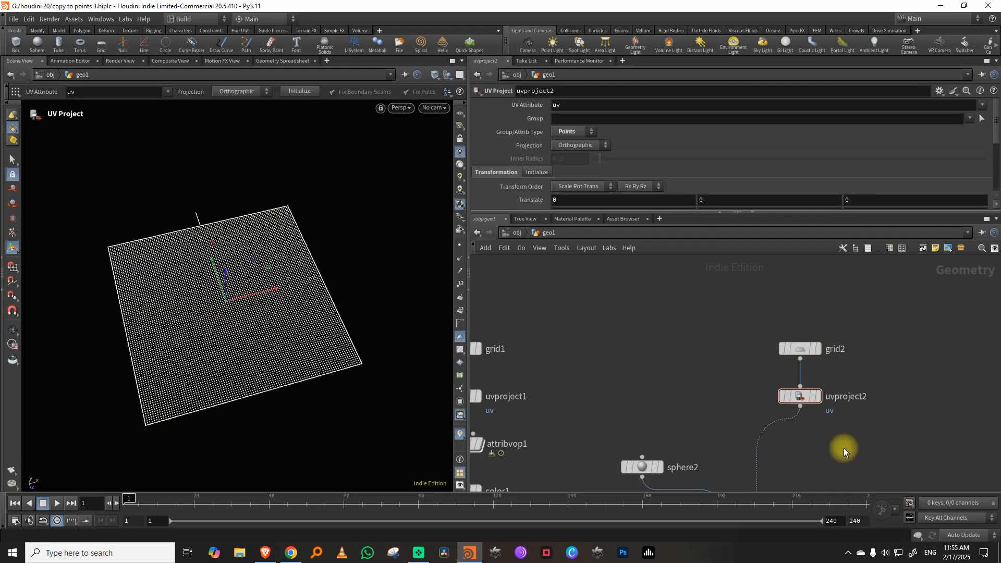
{"action": "middle_click_drag", "start_coordinate": [841, 449], "coordinate": [815, 386]}
{"action": "key", "text": "Escape"}
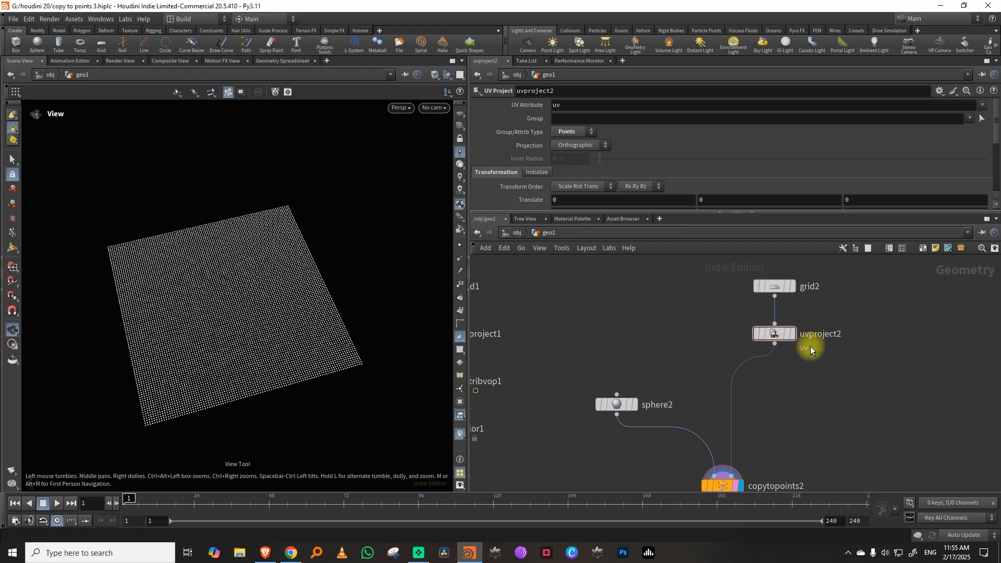
{"action": "middle_click_drag", "start_coordinate": [818, 389], "coordinate": [812, 364]}
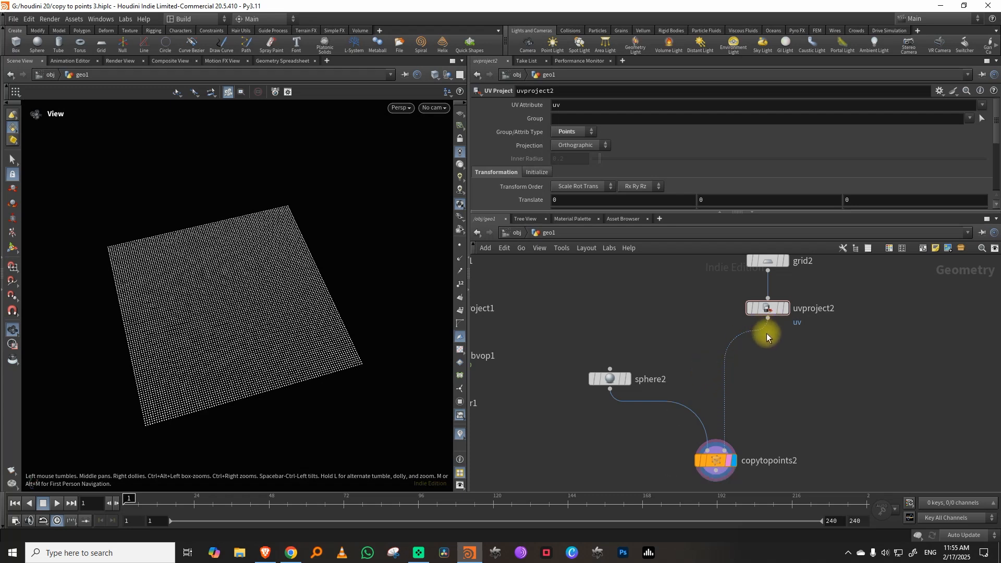
Insert an Attribute VOP node between the duplicated UV Project and Copy to Points nodes.
{"action": "key", "text": "Tab"}
{"action": "type", "text": "vop"}
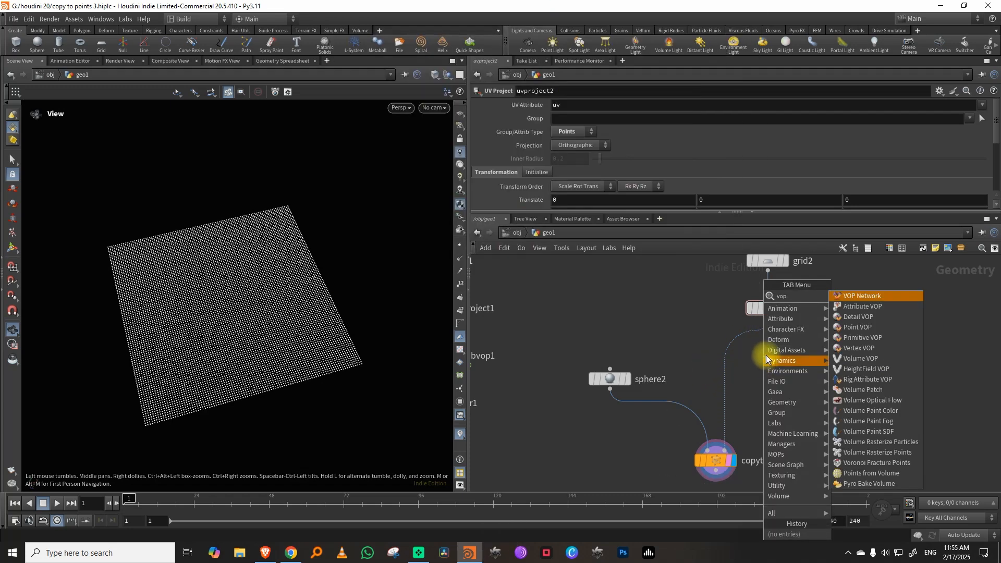
{"action": "left_click", "coordinate": [869, 307]}
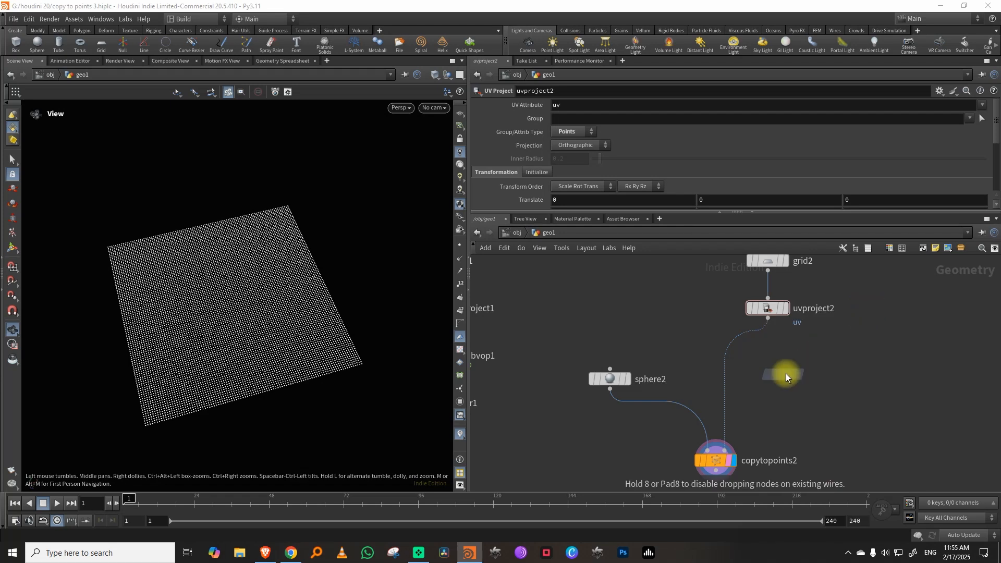
{"action": "left_click", "coordinate": [764, 366]}
{"action": "mouse_move", "coordinate": [764, 367]}
{"action": "left_mouse_down"}
{"action": "mouse_move", "coordinate": [817, 359]}
{"action": "mouse_move", "coordinate": [826, 342]}
{"action": "mouse_move", "coordinate": [788, 351]}
{"action": "mouse_move", "coordinate": [781, 364]}
{"action": "left_mouse_up"}
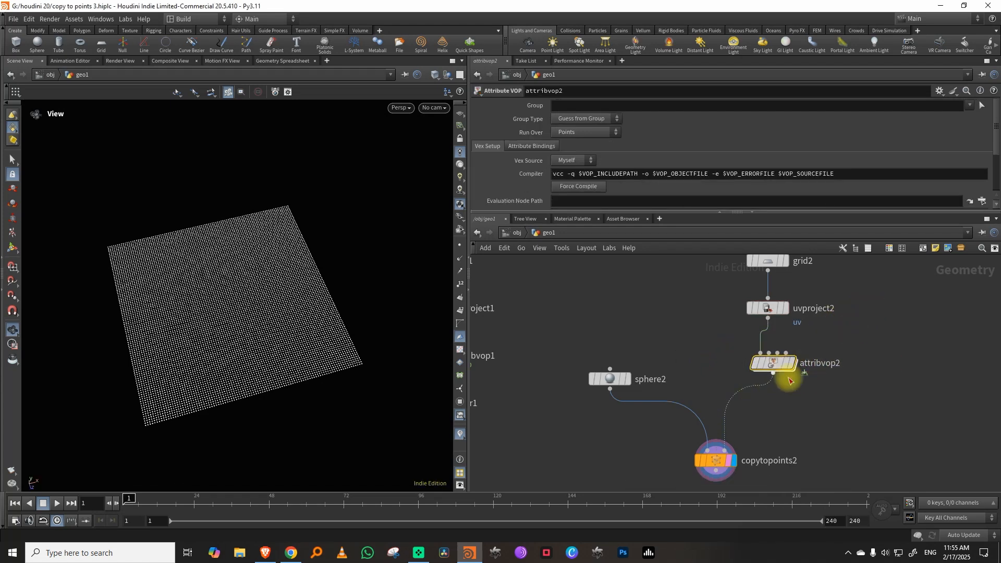
Colour the new Attribute VOP node light red.
{"action": "key", "text": "c"}
{"action": "left_click", "coordinate": [953, 421]}
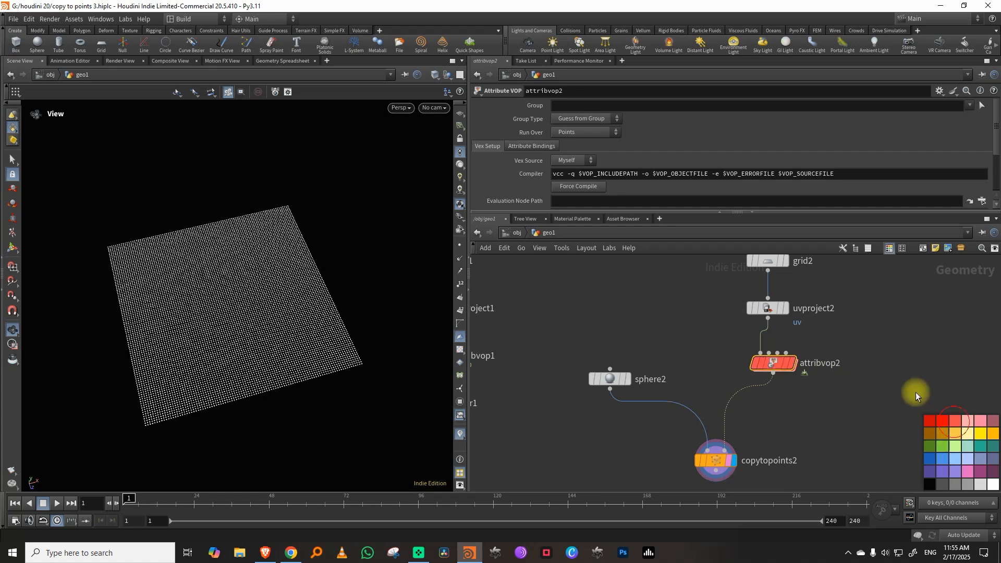
{"action": "key", "text": "c"}
Inside the new Attribute VOP, spread the global parameters and output nodes apart and widen the network editor.
{"action": "mouse_move", "coordinate": [787, 369]}
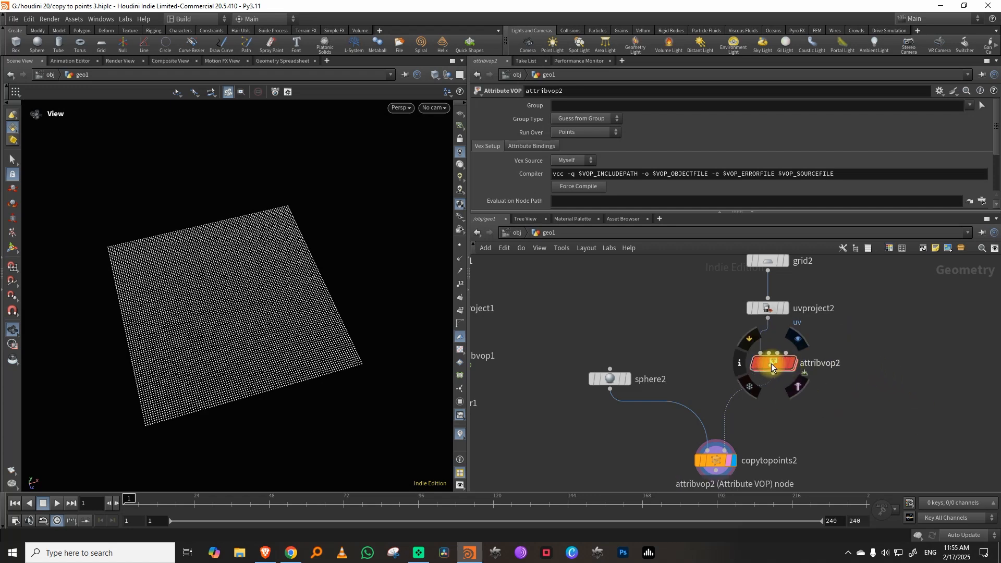
{"action": "double_click", "coordinate": [770, 363]}
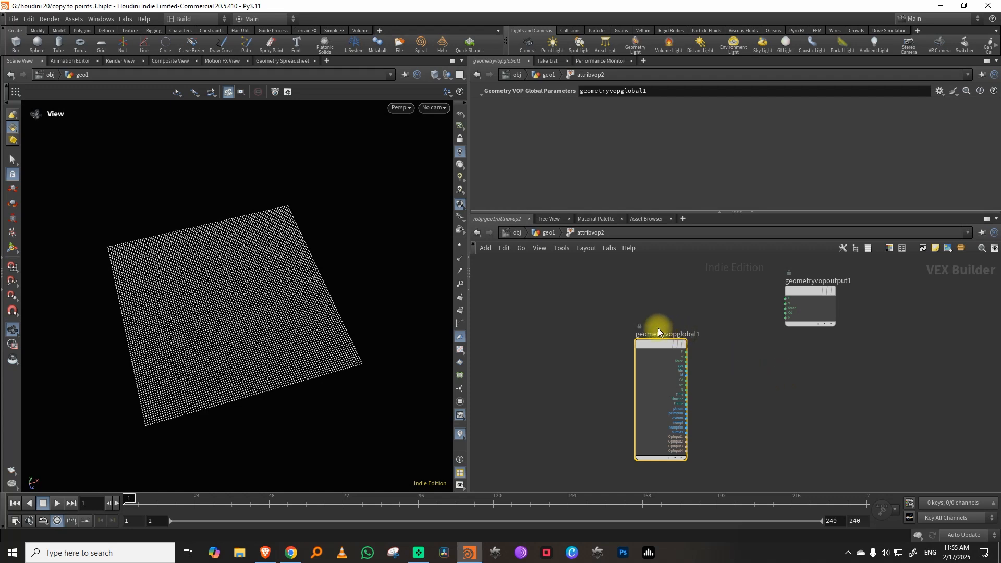
{"action": "left_click_drag", "start_coordinate": [659, 330], "coordinate": [554, 306]}
{"action": "left_click_drag", "start_coordinate": [816, 292], "coordinate": [879, 309]}
{"action": "left_click_drag", "start_coordinate": [550, 309], "coordinate": [547, 298]}
{"action": "left_click_drag", "start_coordinate": [466, 322], "coordinate": [369, 336]}
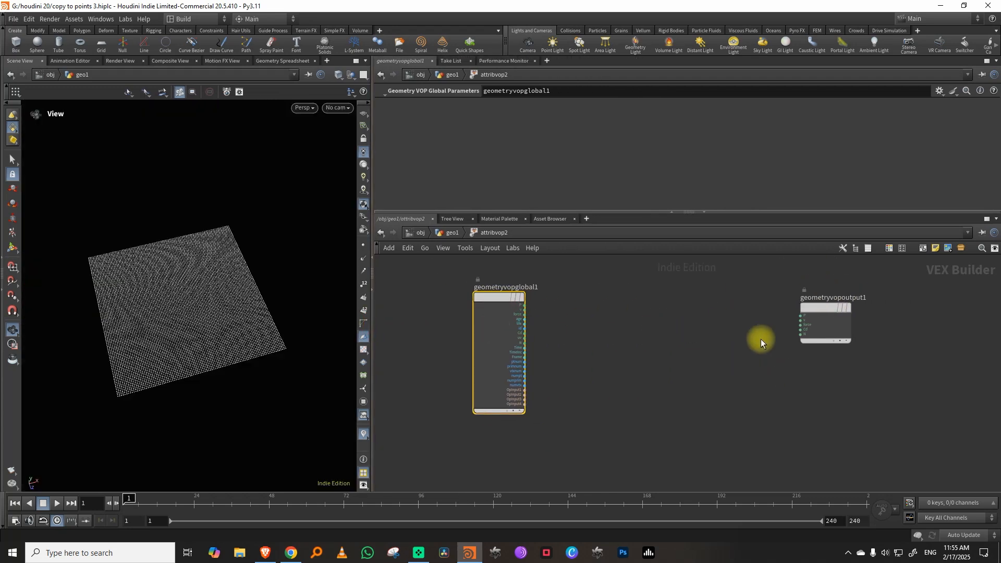
Examine the outputs available on the geometry global parameters node.
{"action": "scroll", "coordinate": [729, 349], "scroll_direction": "up", "scroll_amount": 5}
{"action": "scroll", "coordinate": [777, 324], "scroll_direction": "down", "scroll_amount": 3}
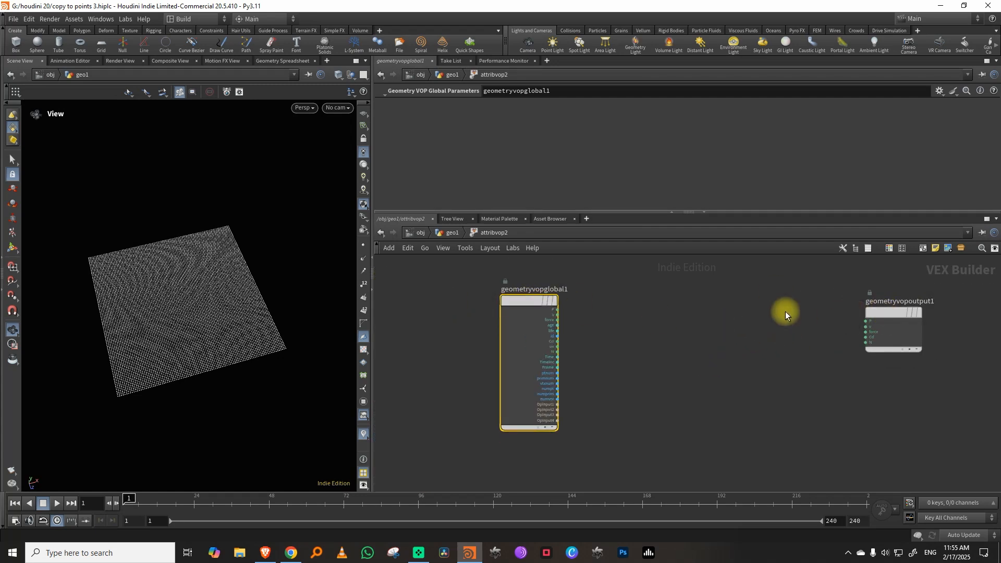
{"action": "scroll", "coordinate": [704, 324], "scroll_direction": "up", "scroll_amount": 2}
{"action": "middle_click_drag", "start_coordinate": [700, 324], "coordinate": [691, 319]}
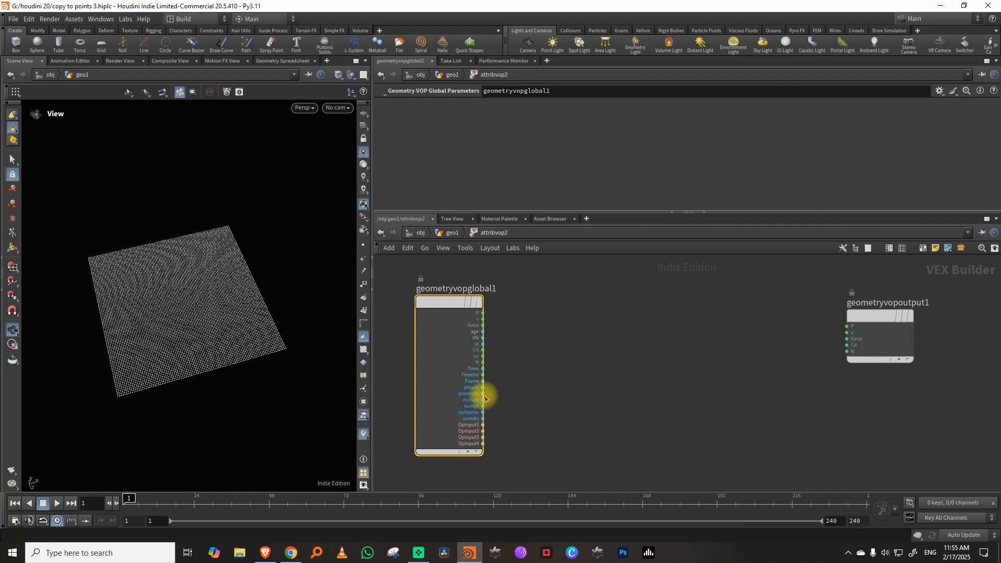
{"action": "scroll", "coordinate": [513, 337], "scroll_direction": "up", "scroll_amount": 2}
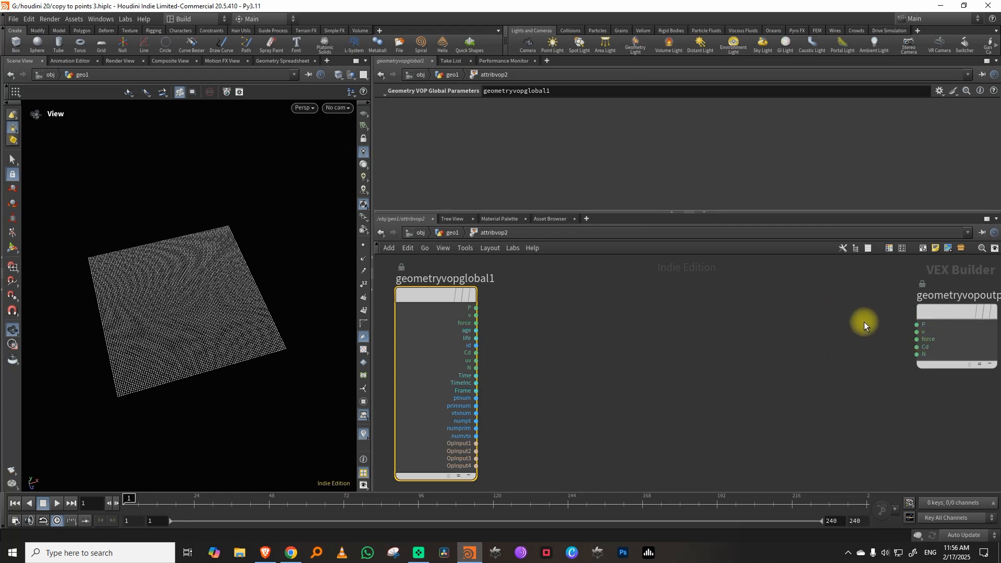
{"action": "scroll", "coordinate": [492, 348], "scroll_direction": "up", "scroll_amount": 5}
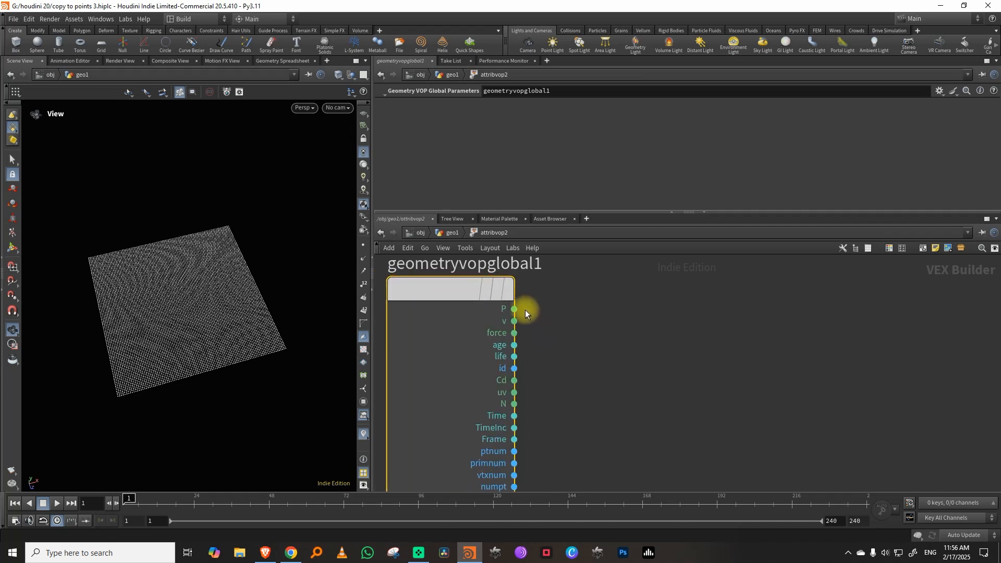
{"action": "scroll", "coordinate": [539, 360], "scroll_direction": "up", "scroll_amount": 4}
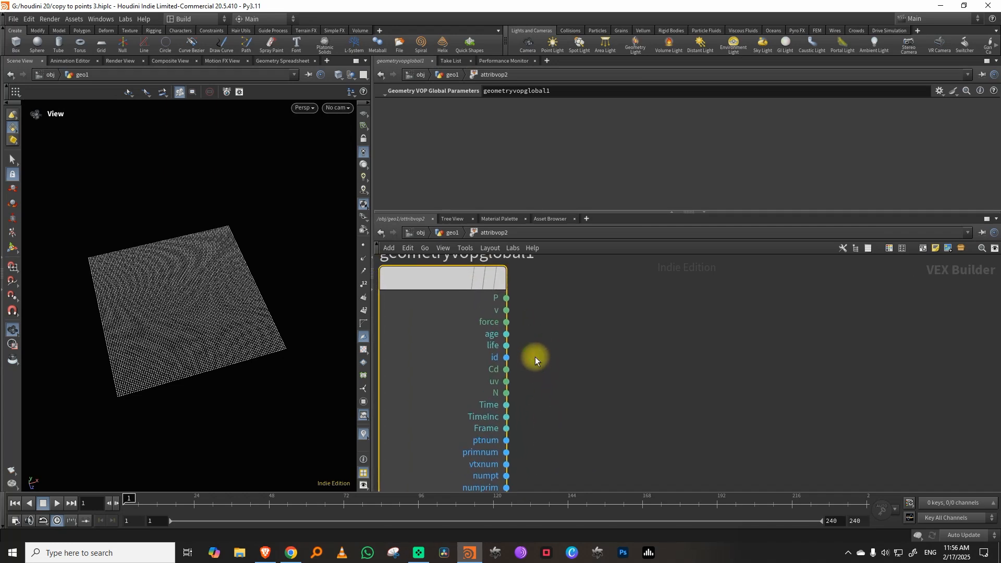
{"action": "middle_click_drag", "start_coordinate": [535, 343], "coordinate": [534, 365]}
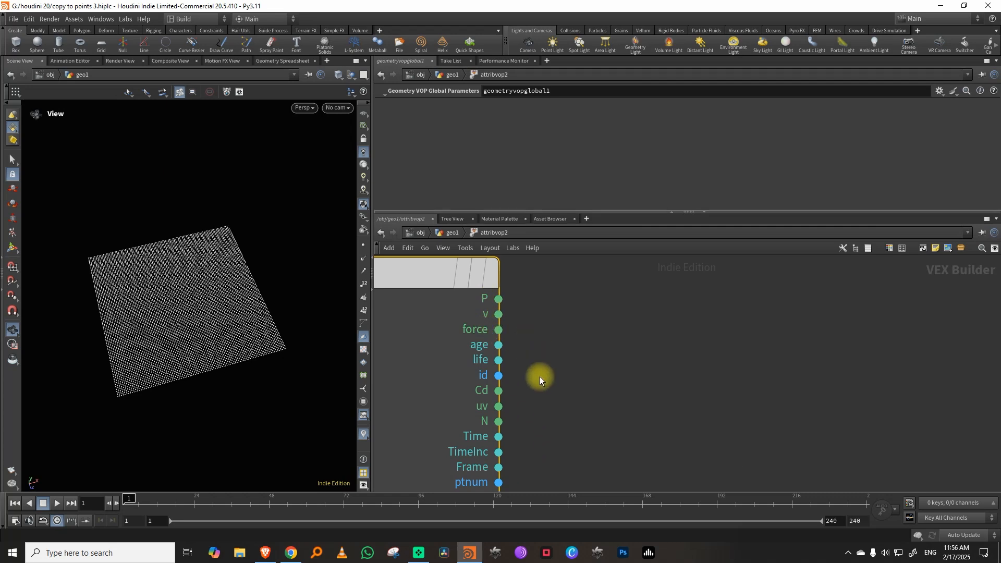
Examine the remaining outputs of the global parameters node down to OpInput4, comparing them with the Attribute VOP's four inputs.
{"action": "middle_click_drag", "start_coordinate": [540, 377], "coordinate": [534, 349]}
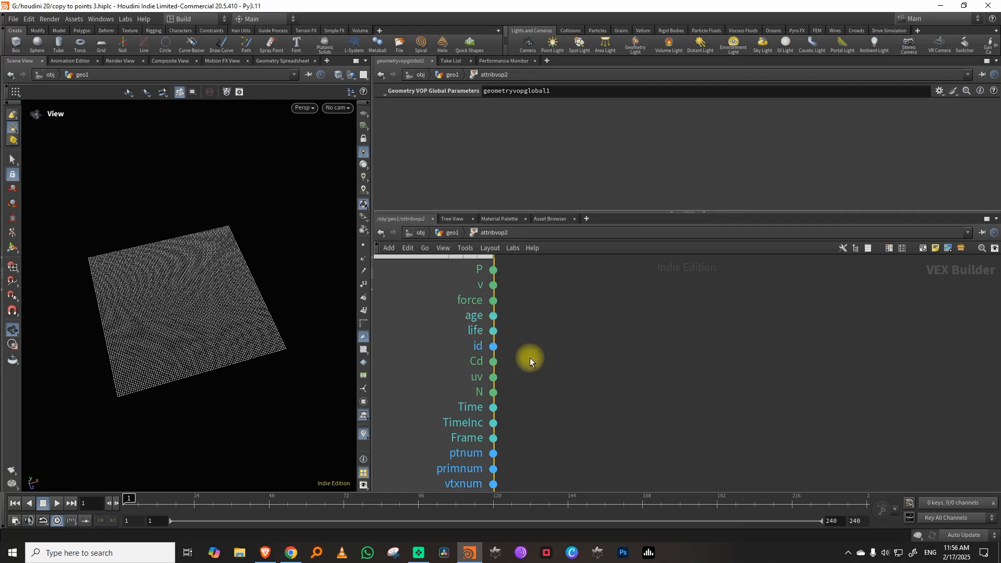
{"action": "middle_click_drag", "start_coordinate": [530, 358], "coordinate": [519, 321]}
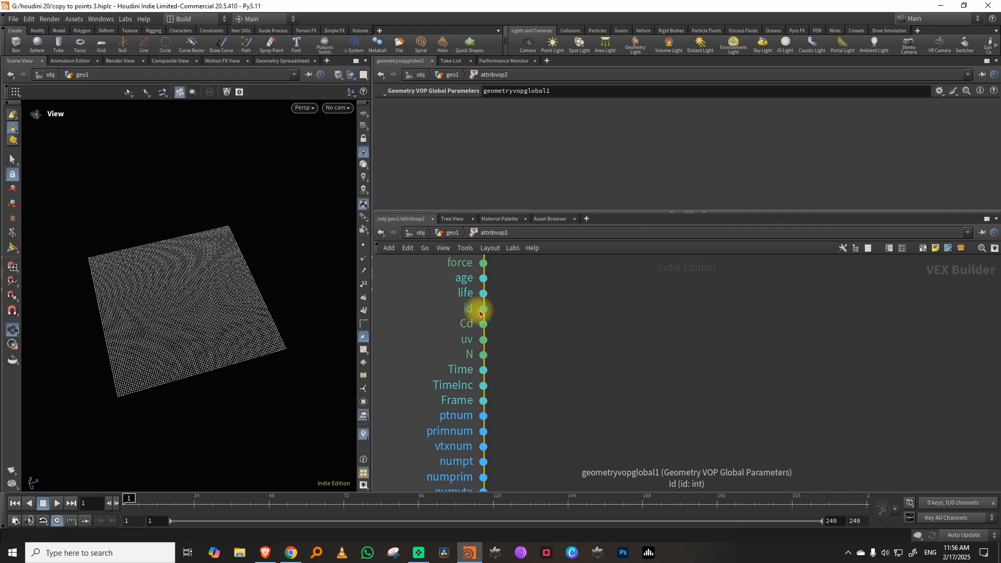
{"action": "middle_click_drag", "start_coordinate": [498, 392], "coordinate": [483, 358]}
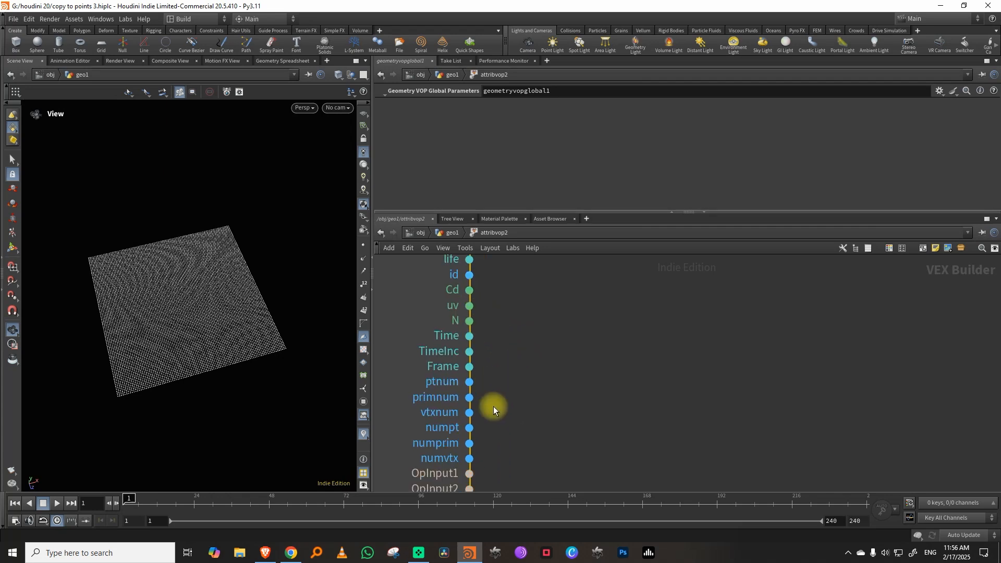
{"action": "middle_click_drag", "start_coordinate": [493, 406], "coordinate": [486, 334]}
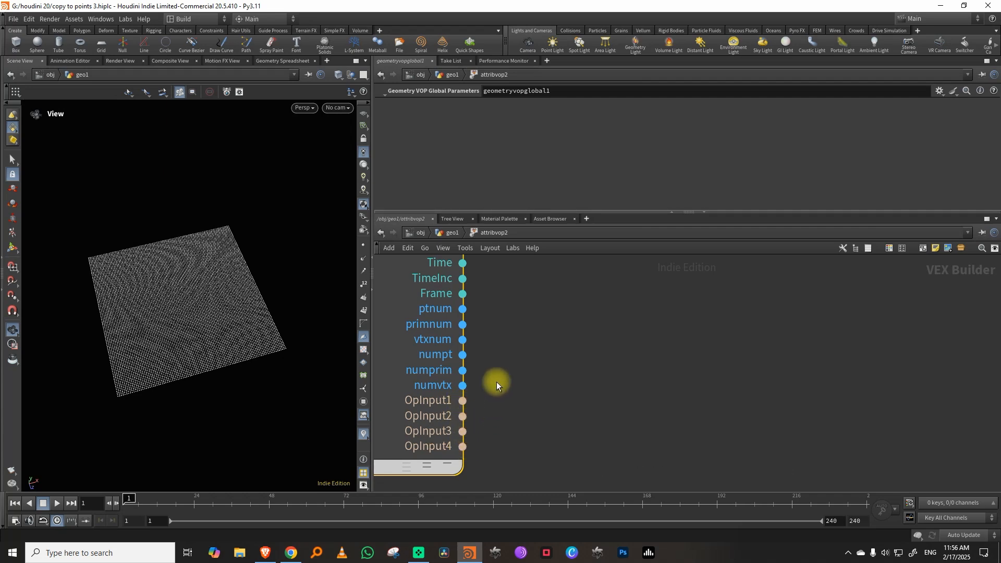
{"action": "left_click", "coordinate": [450, 233]}
{"action": "double_click", "coordinate": [724, 364]}
{"action": "middle_click_drag", "start_coordinate": [514, 368], "coordinate": [519, 452]}
{"action": "middle_click_drag", "start_coordinate": [533, 397], "coordinate": [512, 392]}
{"action": "scroll", "coordinate": [584, 383], "scroll_direction": "down", "scroll_amount": 3}
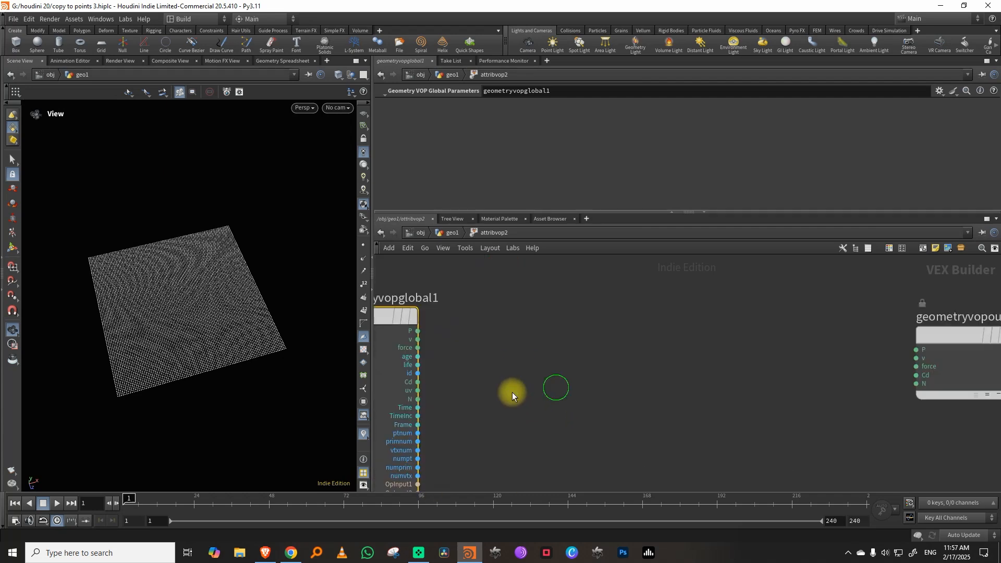
{"action": "left_click", "coordinate": [618, 364]}
{"action": "scroll", "coordinate": [208, 323], "scroll_direction": "up", "scroll_amount": 3}
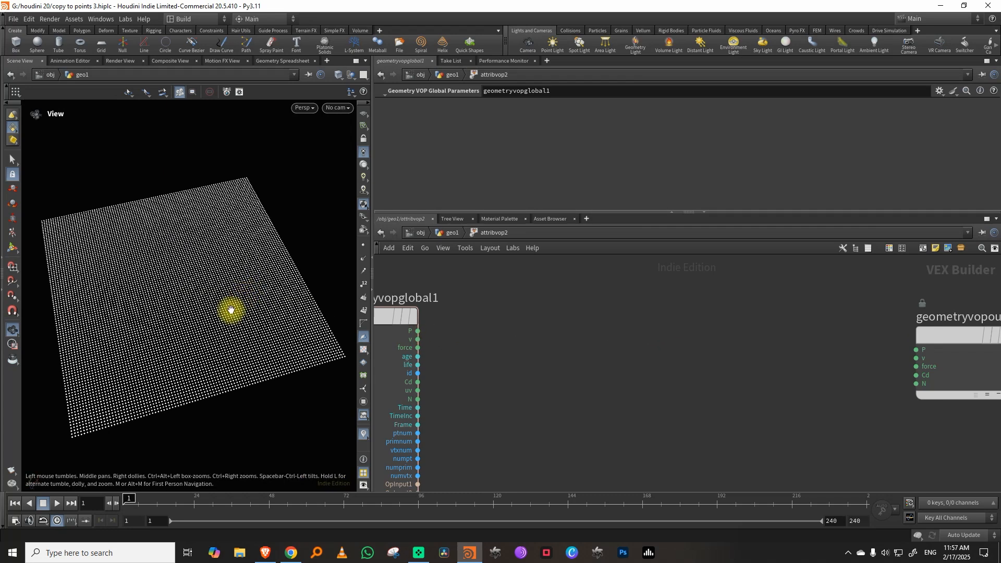
Increase the uniform scale of sphere2, and move the output node inside attribvop2 closer to the global parameters node.
{"action": "left_click", "coordinate": [443, 232]}
{"action": "left_click", "coordinate": [544, 380]}
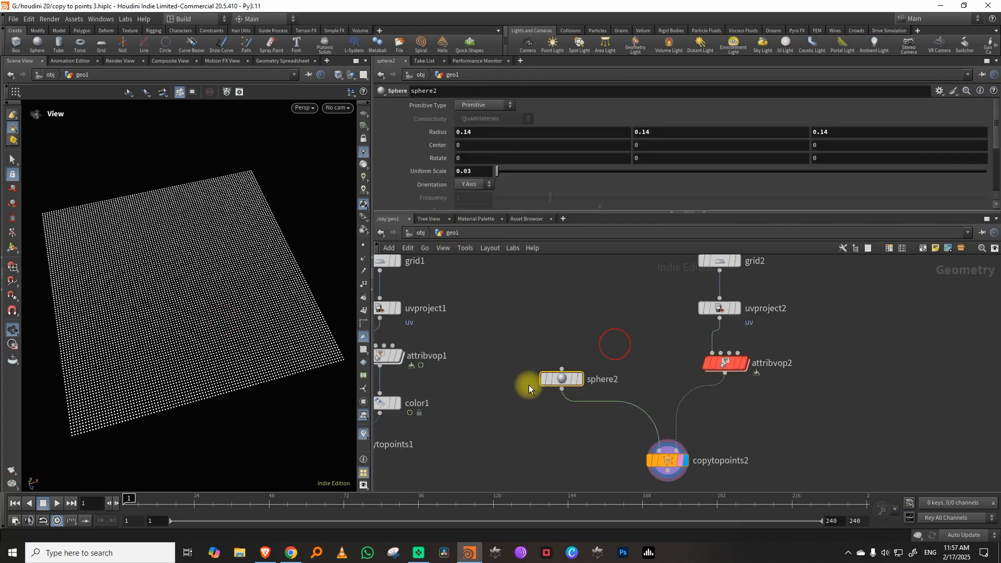
{"action": "mouse_move", "coordinate": [456, 172]}
{"action": "middle_mouse_down"}
{"action": "mouse_move", "coordinate": [465, 191]}
{"action": "mouse_move", "coordinate": [457, 184]}
{"action": "middle_mouse_up"}
{"action": "middle_click_drag", "start_coordinate": [456, 184], "coordinate": [458, 183]}
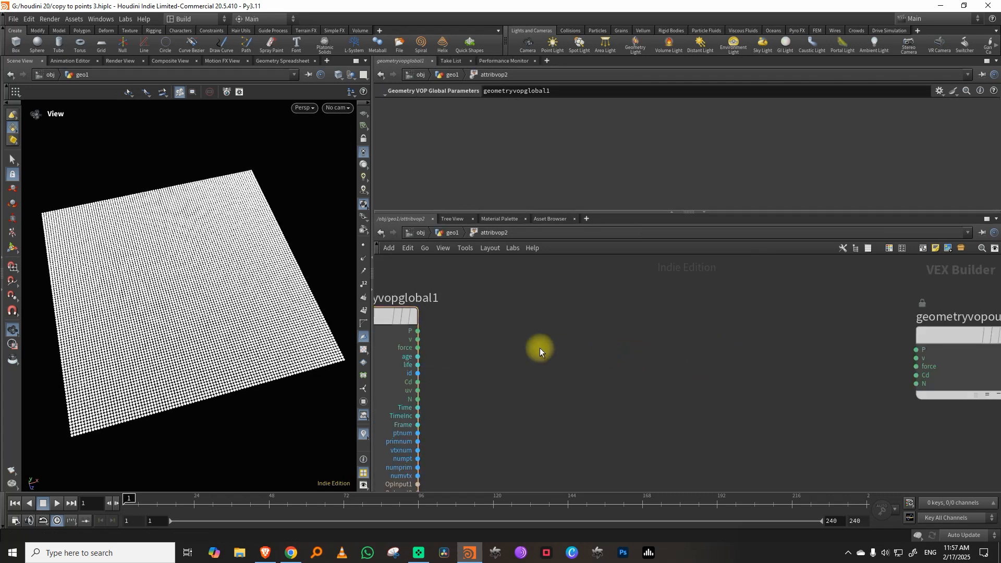
{"action": "middle_click_drag", "start_coordinate": [539, 348], "coordinate": [580, 336]}
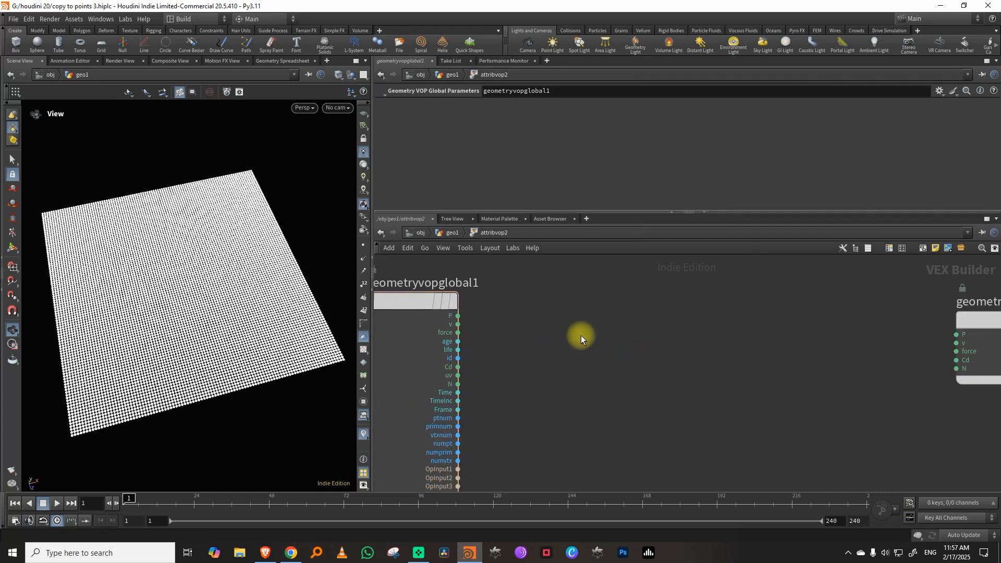
{"action": "left_click_drag", "start_coordinate": [959, 310], "coordinate": [914, 300]}
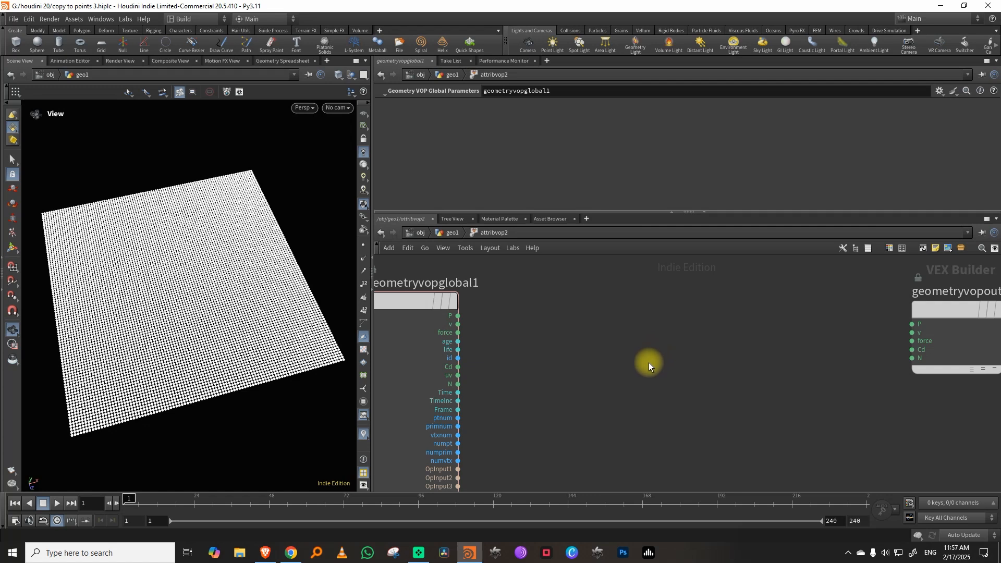
Add a Bind node and a Bind Export node between the global parameters and output nodes.
{"action": "key", "text": "Tab"}
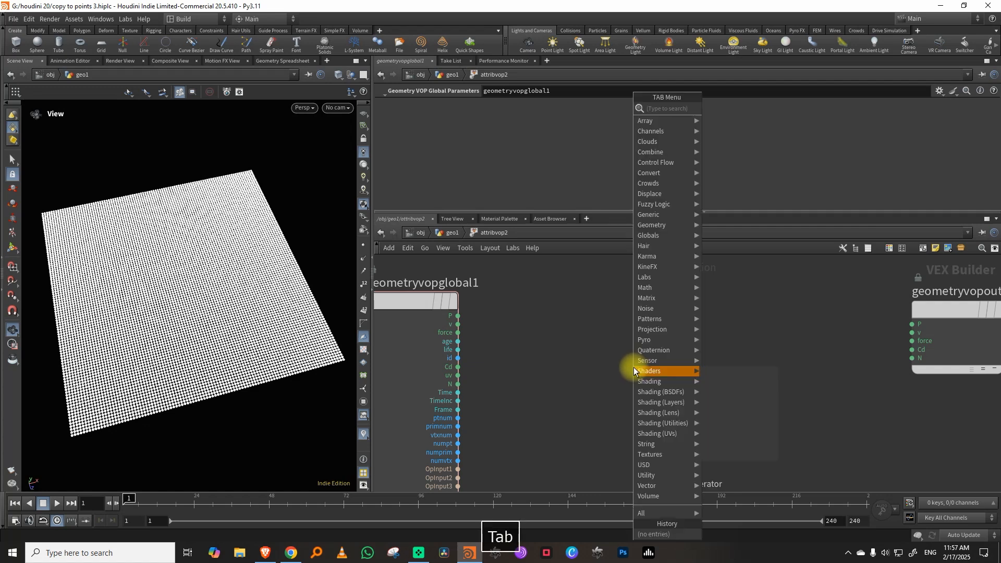
{"action": "type", "text": "bind"}
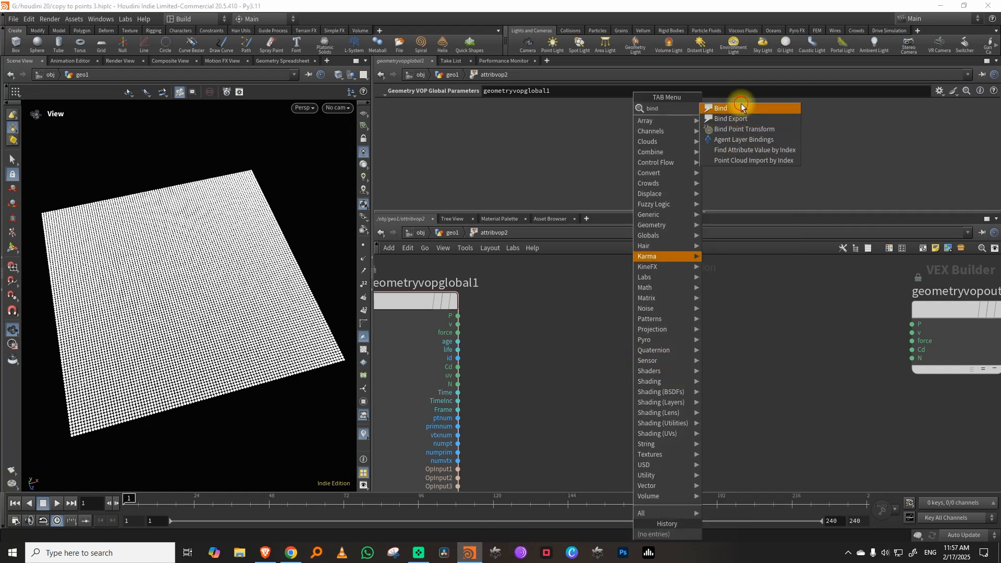
{"action": "left_click", "coordinate": [721, 108]}
{"action": "left_click", "coordinate": [569, 314]}
{"action": "key", "text": "Tab"}
{"action": "mouse_move", "coordinate": [730, 318]}
{"action": "type", "text": "bind"}
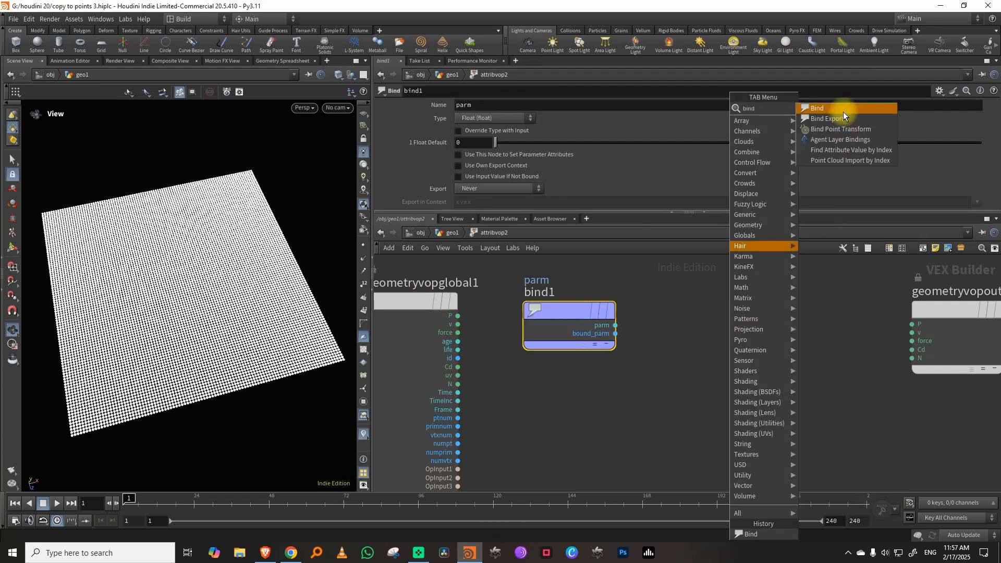
{"action": "left_click", "coordinate": [842, 118]}
{"action": "left_click", "coordinate": [827, 318]}
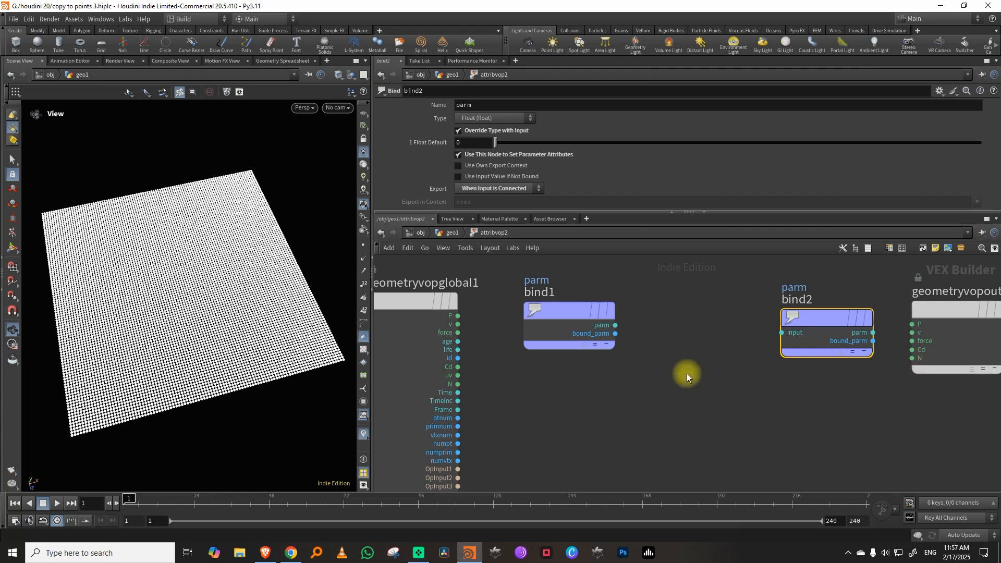
Set the Bind Export node's parameter name to pscale, shift the node slightly and delete it.
{"action": "mouse_move", "coordinate": [579, 324]}
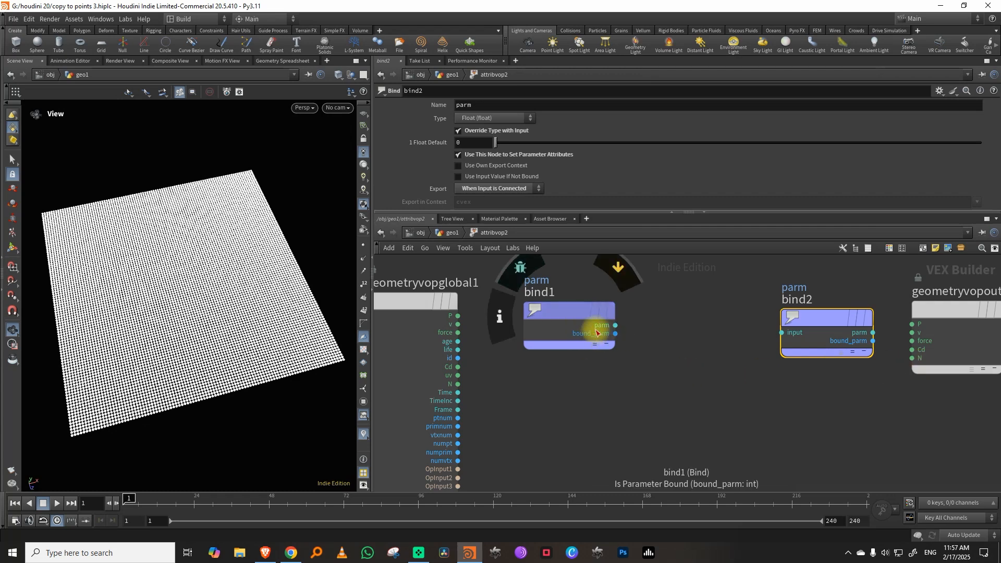
{"action": "mouse_move", "coordinate": [802, 316]}
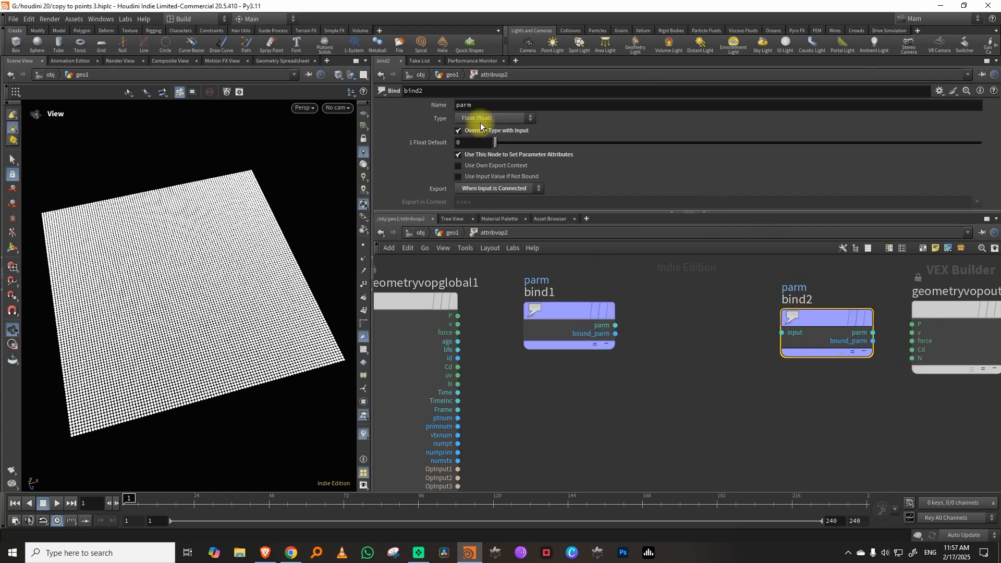
{"action": "left_click_drag", "start_coordinate": [479, 106], "coordinate": [392, 128]}
{"action": "type", "text": "pscale"}
{"action": "key", "text": "Return"}
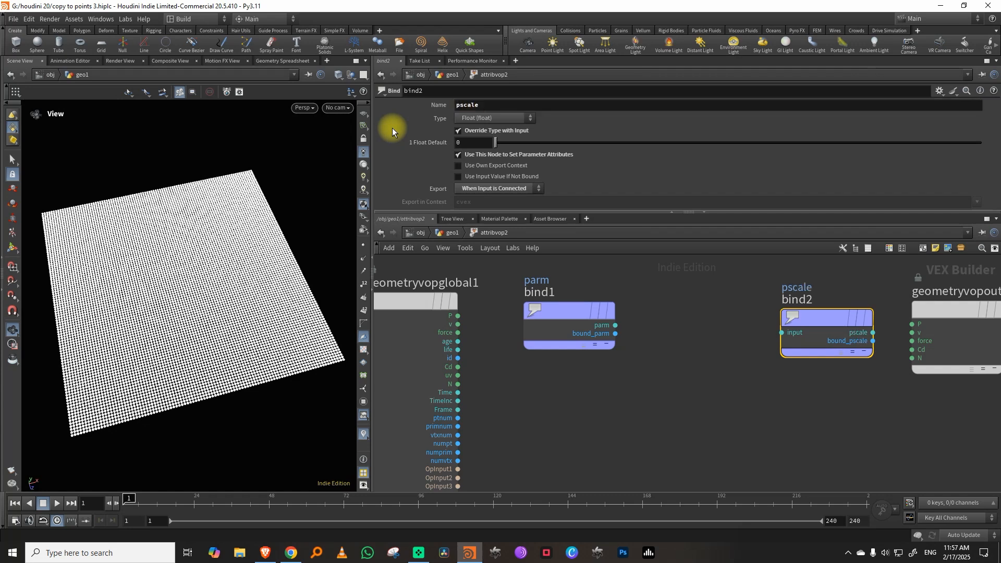
{"action": "mouse_move", "coordinate": [823, 321]}
{"action": "left_click_drag", "start_coordinate": [823, 321], "coordinate": [801, 326]}
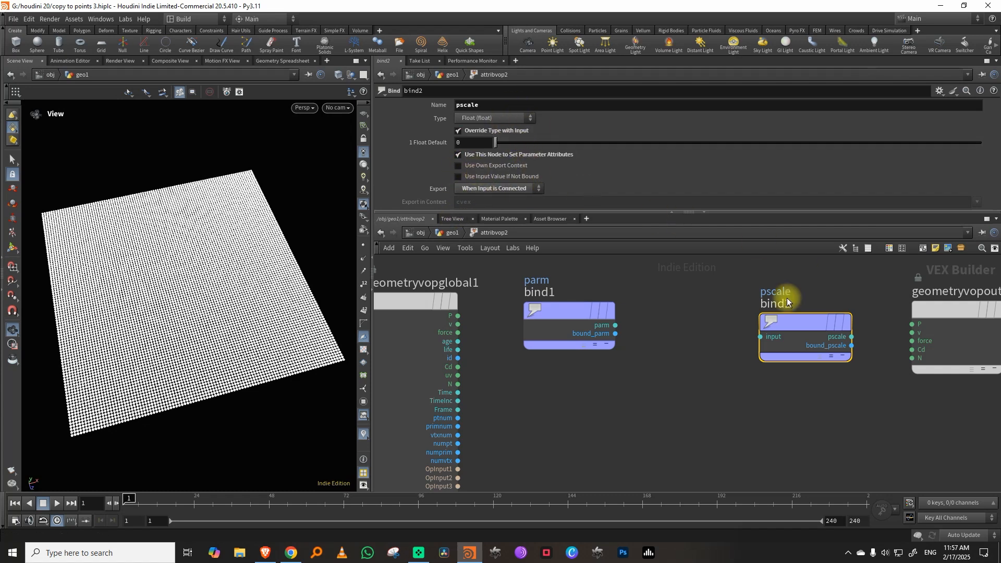
{"action": "key", "text": "Delete"}
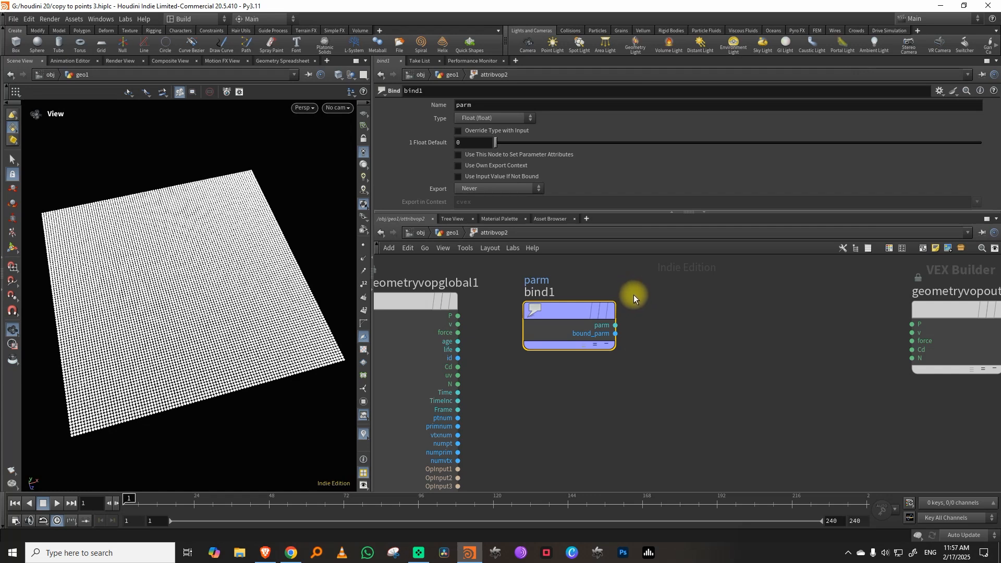
Set the remaining Bind node's parameter name to mask, review its available data types and delete the node.
{"action": "double_click", "coordinate": [470, 105]}
{"action": "type", "text": "mask"}
{"action": "key", "text": "Return"}
{"action": "left_click", "coordinate": [482, 117]}
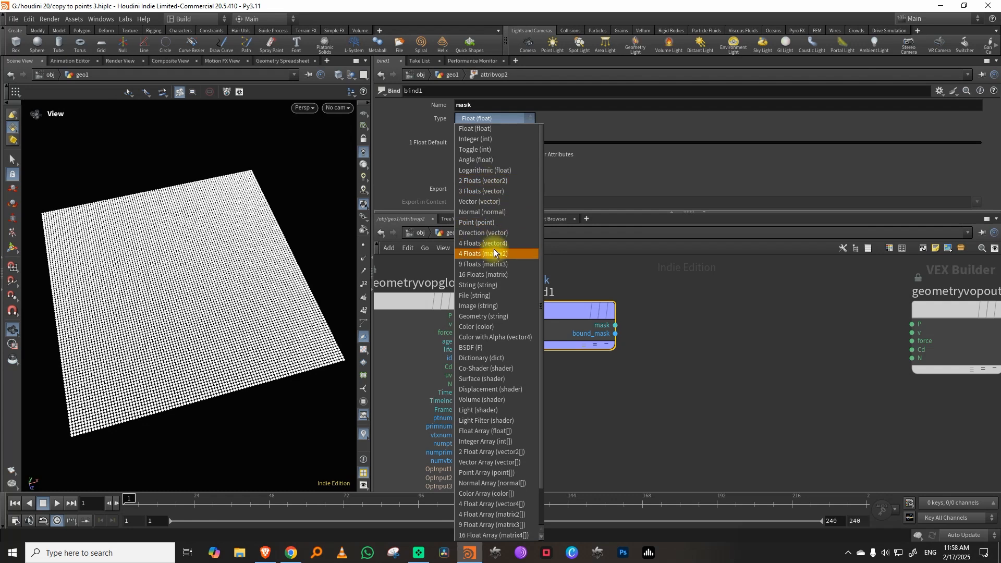
{"action": "left_click", "coordinate": [501, 307]}
{"action": "key", "text": "Delete"}
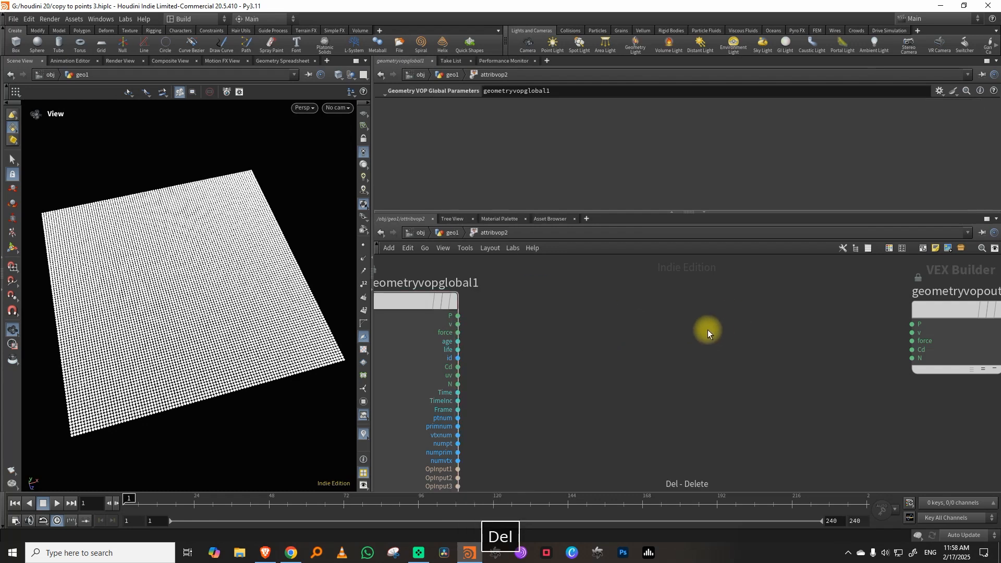
Wire the P output of the global parameters to the Cd input of the output node and view the coloured grid.
{"action": "scroll", "coordinate": [703, 316], "scroll_direction": "down", "scroll_amount": 2}
{"action": "left_click_drag", "start_coordinate": [627, 214], "coordinate": [627, 183]}
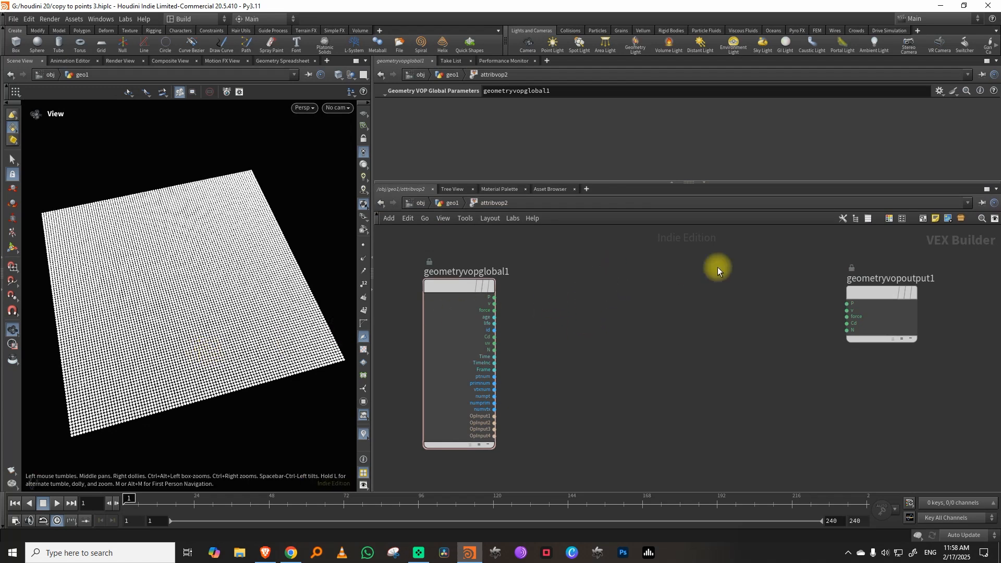
{"action": "left_click", "coordinate": [499, 295]}
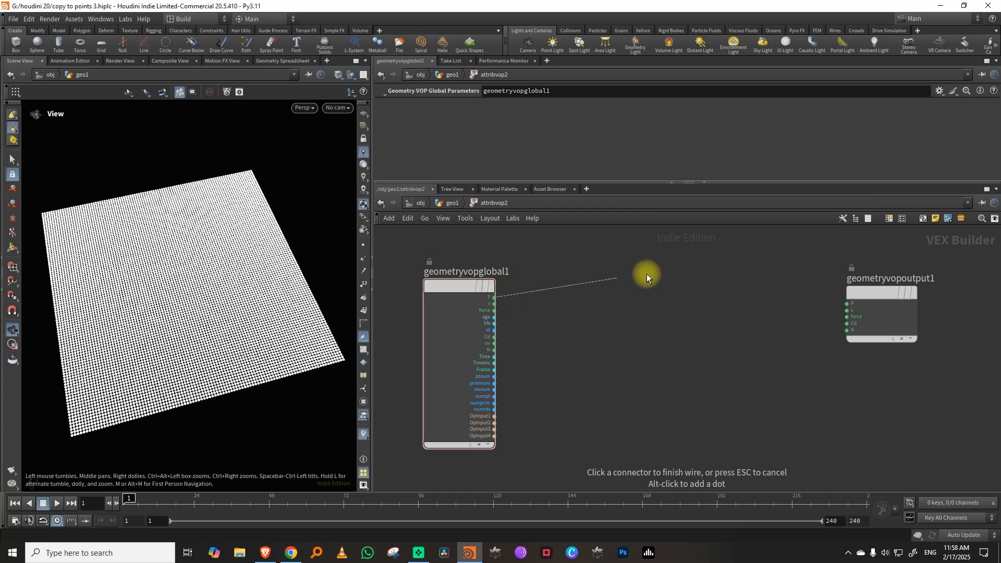
{"action": "left_click", "coordinate": [839, 323]}
{"action": "key", "text": "space"}
{"action": "left_click_drag", "start_coordinate": [233, 338], "coordinate": [208, 304]}
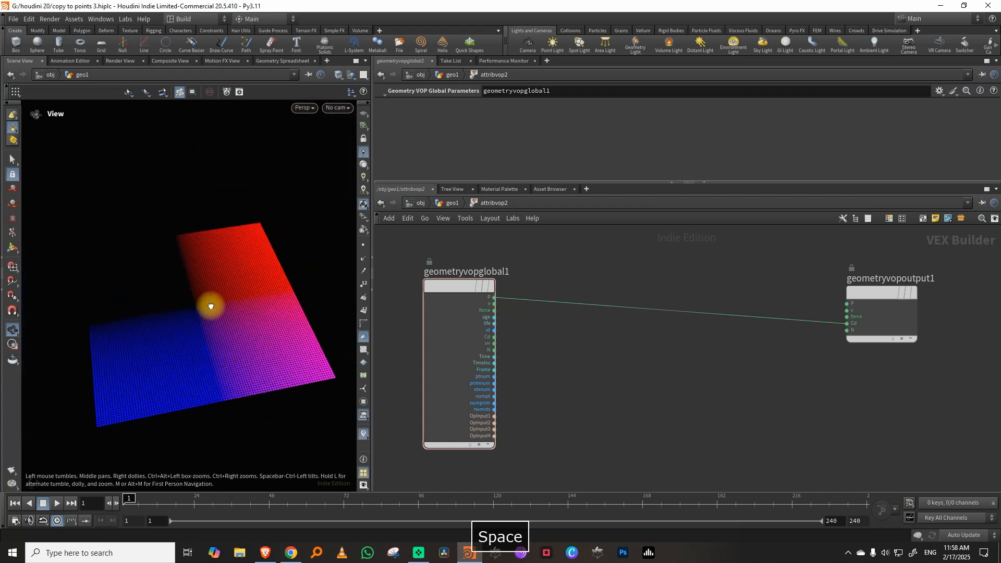
Insert a Transform node between uvproject2 and attribvop2 in the geo1 network.
{"action": "left_click", "coordinate": [453, 207]}
{"action": "key", "text": "Tab"}
{"action": "type", "text": "tr"}
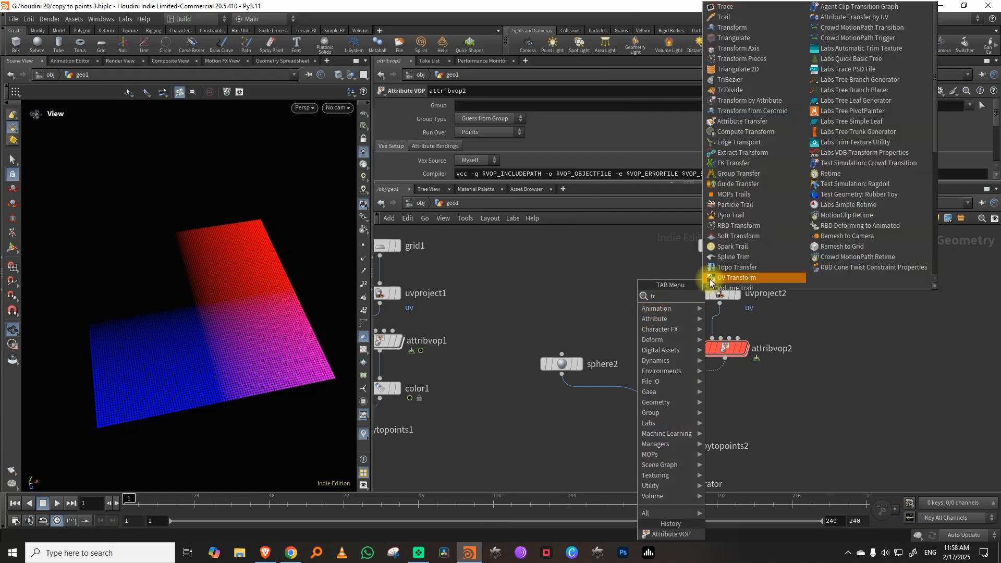
{"action": "left_click", "coordinate": [731, 27]}
{"action": "left_click", "coordinate": [719, 319]}
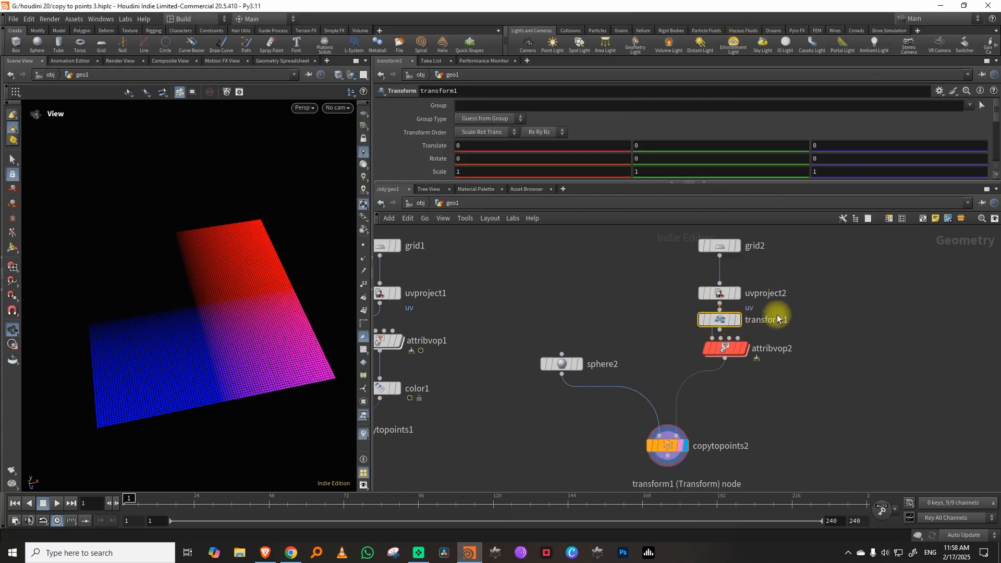
Try moving and rotating the grid with the Transform handle to test its position-based colours, undoing each change.
{"action": "key", "text": "Return"}
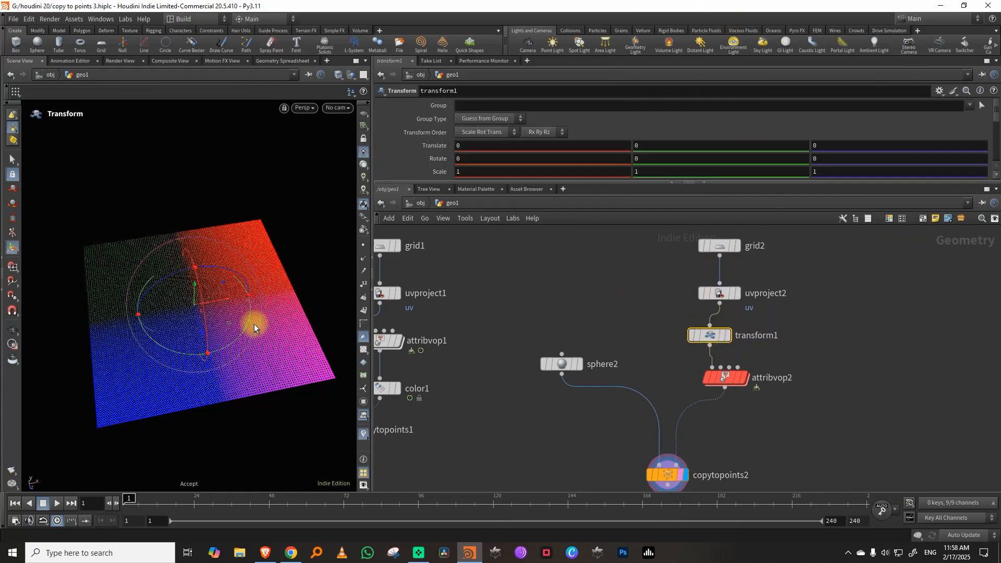
{"action": "left_click_drag", "start_coordinate": [293, 283], "coordinate": [145, 332]}
{"action": "key", "text": "ctrl+z"}
{"action": "mouse_move", "coordinate": [205, 326]}
{"action": "left_mouse_down"}
{"action": "mouse_move", "coordinate": [218, 386]}
{"action": "mouse_move", "coordinate": [197, 294]}
{"action": "mouse_move", "coordinate": [209, 341]}
{"action": "left_mouse_up"}
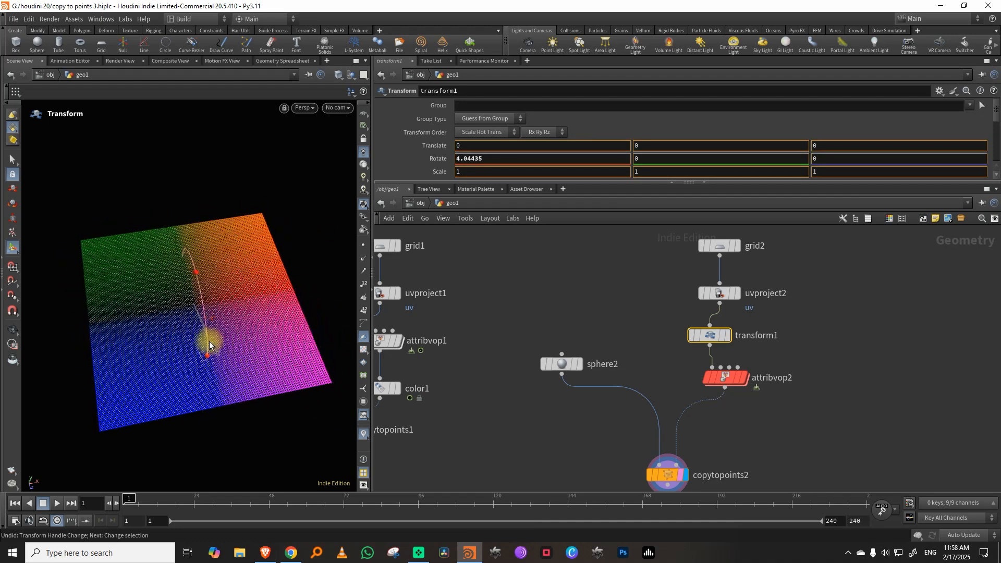
{"action": "key", "text": "ctrl+z"}
Inside attribvop2, wire the uv output of the global parameters to the output node's Cd input in place of P.
{"action": "double_click", "coordinate": [724, 377]}
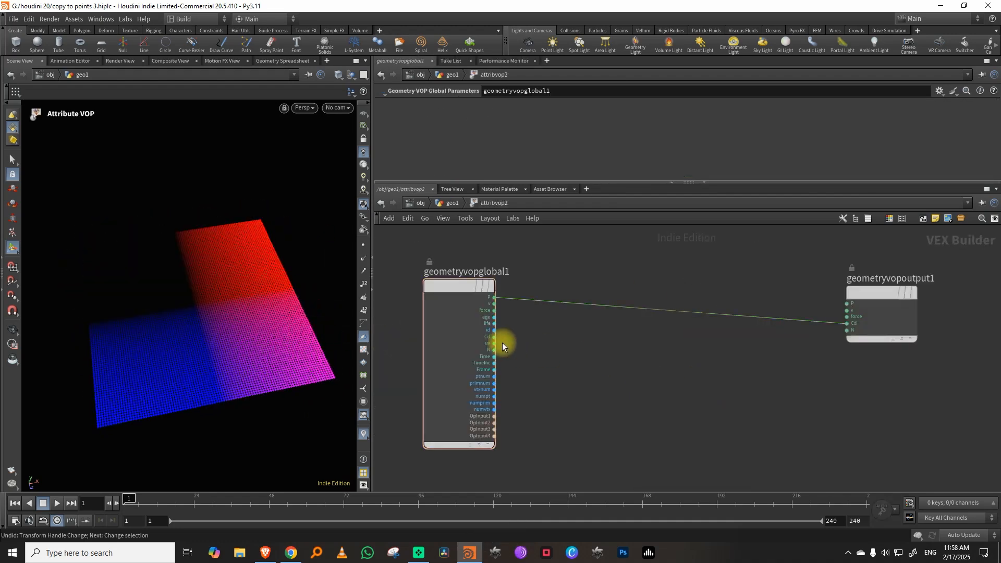
{"action": "scroll", "coordinate": [521, 344], "scroll_direction": "up", "scroll_amount": 2}
{"action": "left_click", "coordinate": [483, 344]}
{"action": "middle_click_drag", "start_coordinate": [729, 293], "coordinate": [555, 313]}
{"action": "left_click", "coordinate": [789, 330]}
{"action": "left_click_drag", "start_coordinate": [190, 297], "coordinate": [369, 305]}
{"action": "left_click_drag", "start_coordinate": [526, 306], "coordinate": [650, 324]}
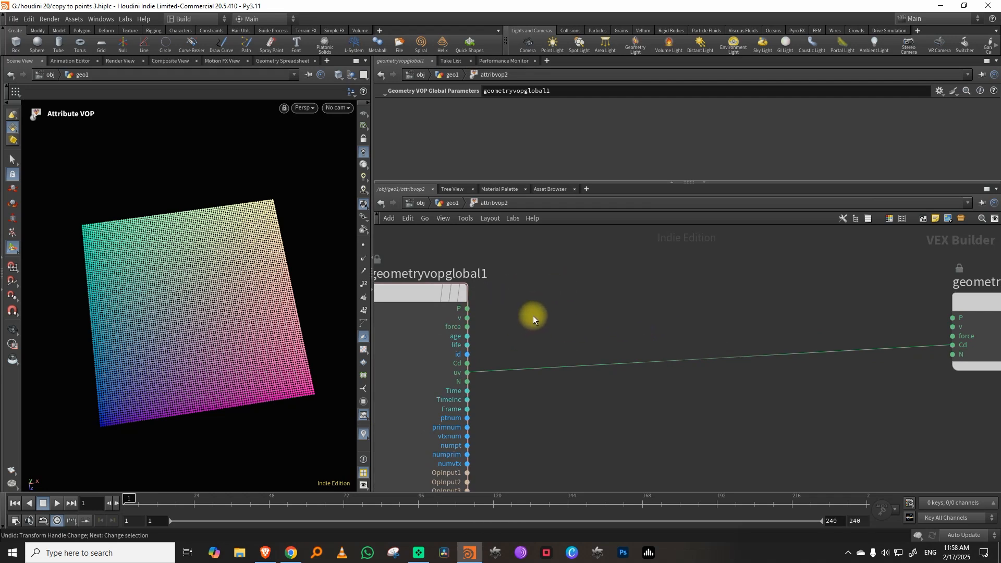
Add a Bind node beside the global parameters node and set its parameter name to uv.
{"action": "key", "text": "Tab"}
{"action": "type", "text": "bind"}
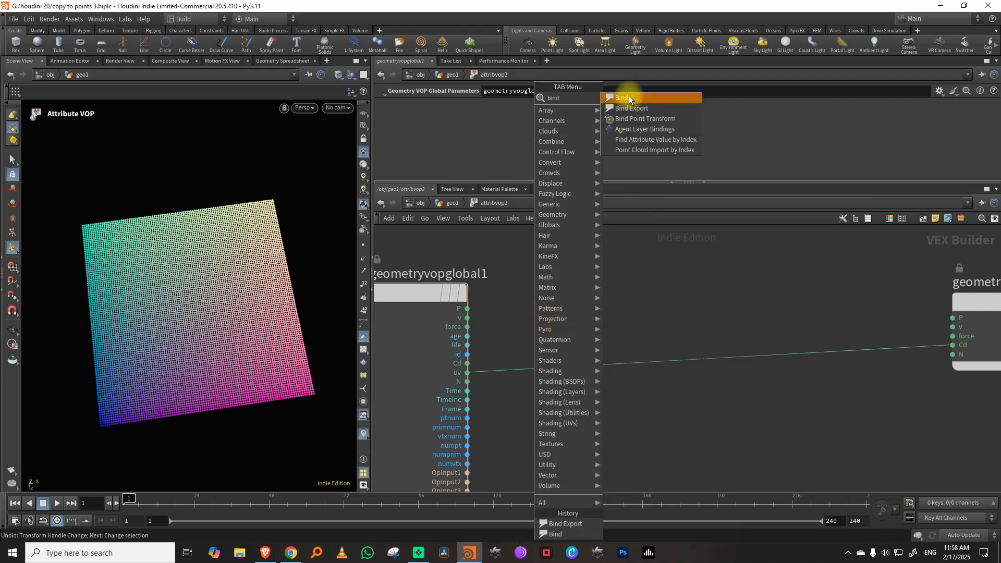
{"action": "left_click", "coordinate": [628, 97]}
{"action": "left_click", "coordinate": [579, 275]}
{"action": "double_click", "coordinate": [483, 105]}
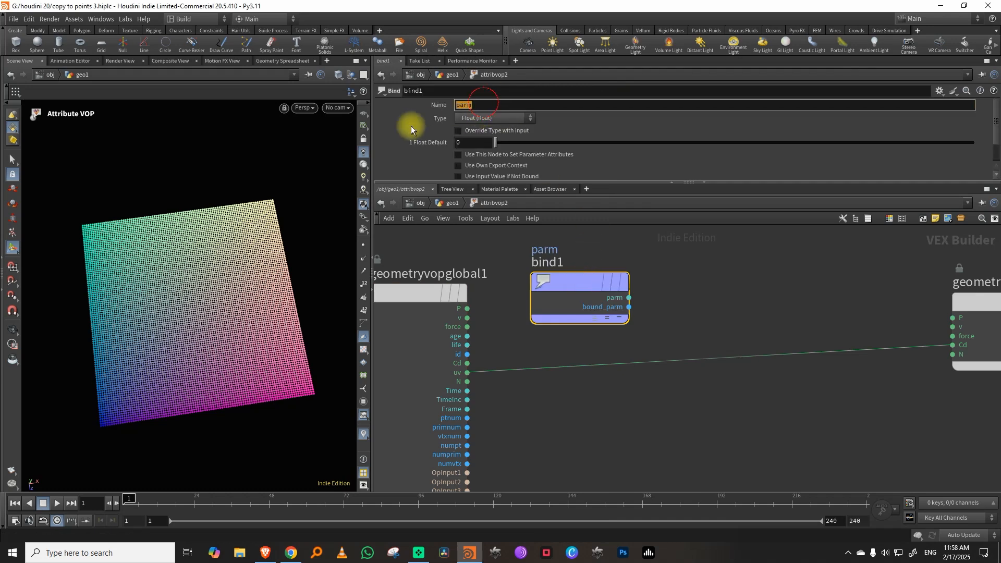
{"action": "type", "text": "uv"}
{"action": "key", "text": "Return"}
Display uvproject2 in the geo1 network, check its node information and go back inside attribvop2.
{"action": "left_click", "coordinate": [451, 202]}
{"action": "mouse_move", "coordinate": [740, 292]}
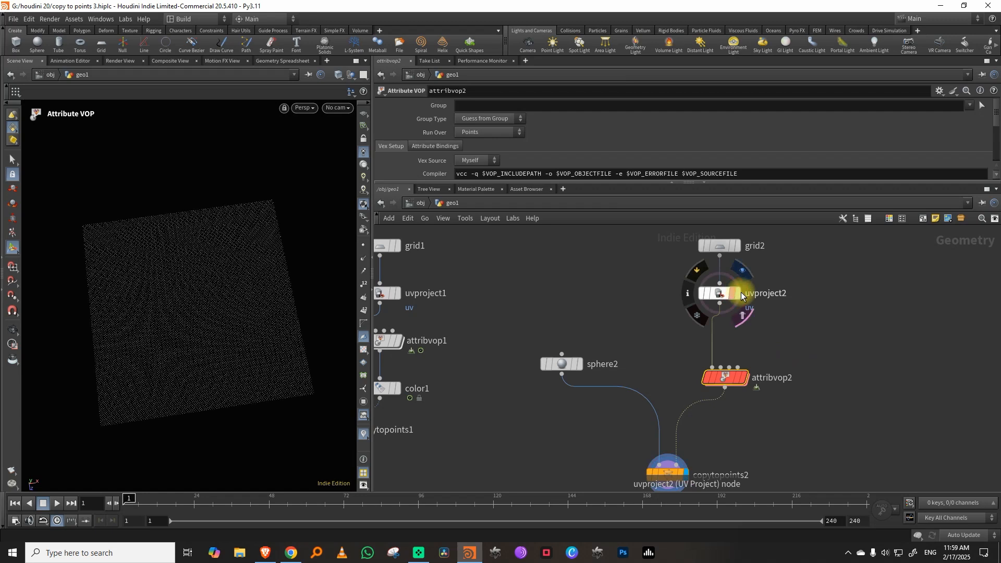
{"action": "left_click", "coordinate": [687, 292]}
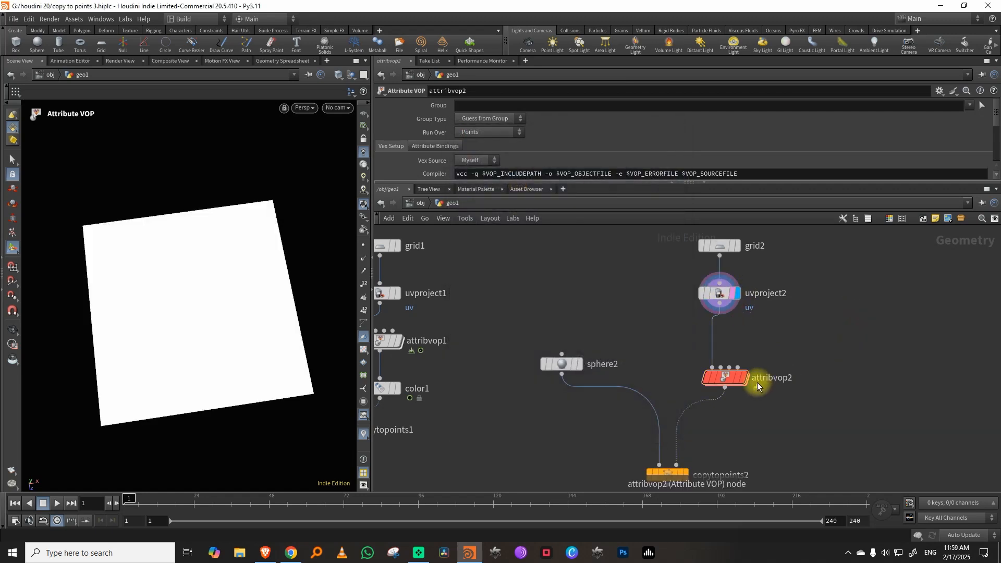
{"action": "left_click", "coordinate": [745, 379]}
{"action": "left_click_drag", "start_coordinate": [729, 379], "coordinate": [580, 357]}
{"action": "double_click", "coordinate": [721, 377]}
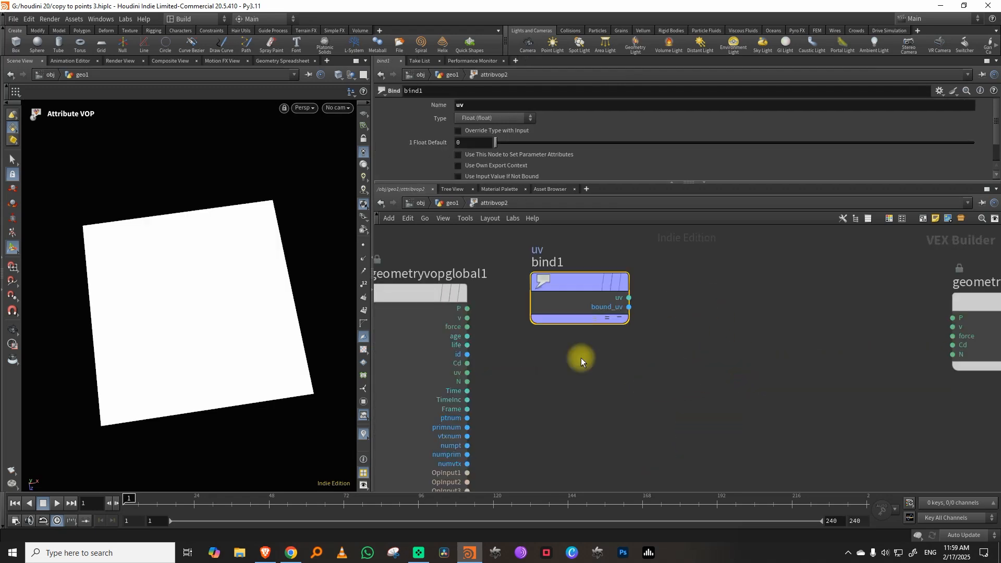
Set the Bind node's type to 3 Floats (vector) and wire its uv output to the output node's Cd.
{"action": "left_click", "coordinate": [486, 118]}
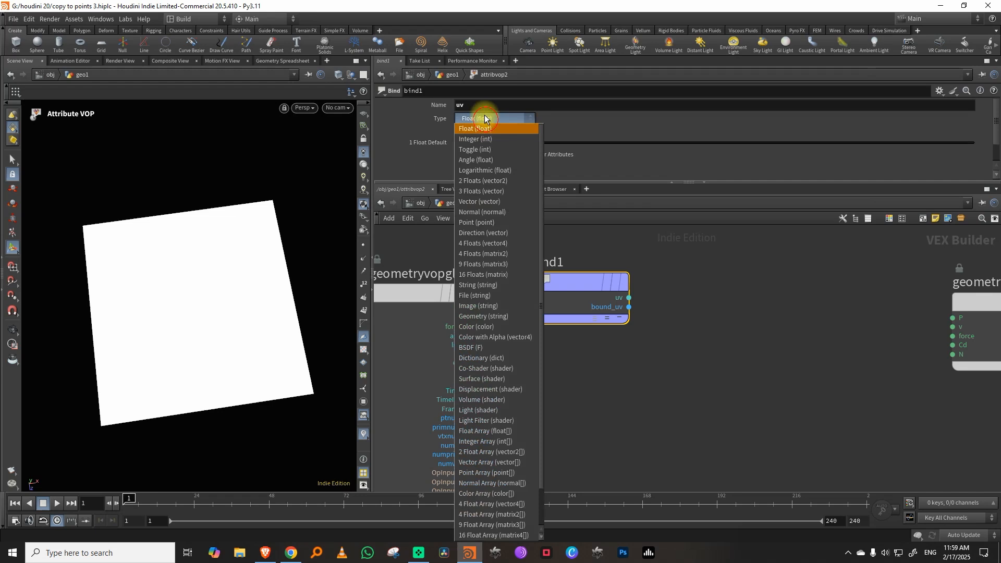
{"action": "left_click", "coordinate": [486, 190]}
{"action": "left_click", "coordinate": [629, 298]}
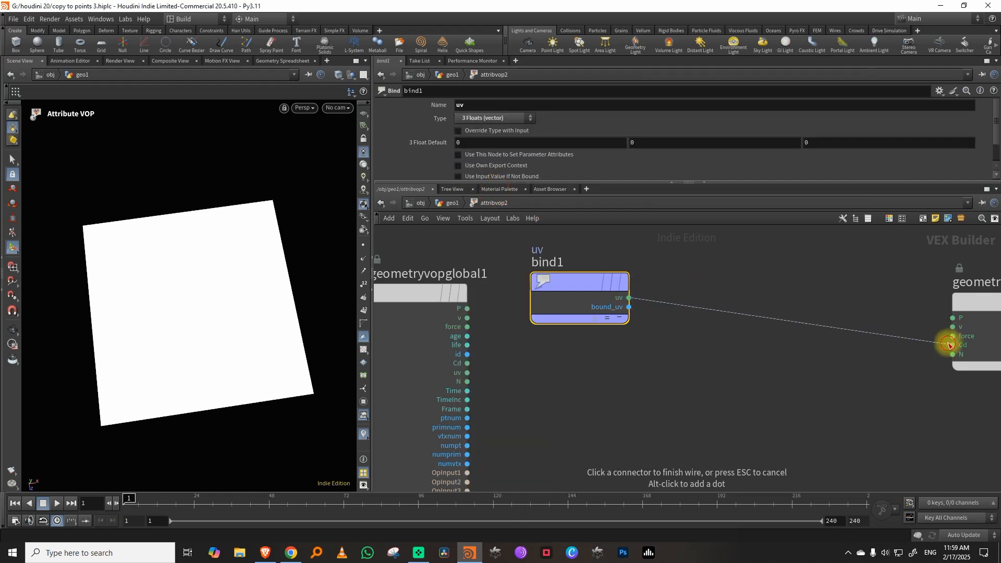
{"action": "left_click", "coordinate": [952, 345]}
Display copytopoints2 in the geo1 network and go back inside attribvop2.
{"action": "key", "text": "u"}
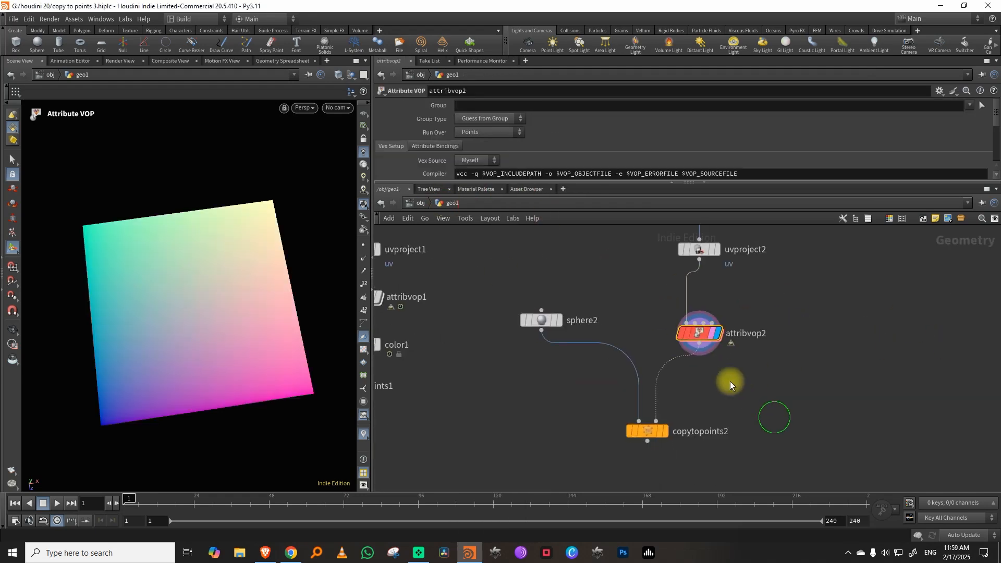
{"action": "left_click", "coordinate": [668, 437]}
{"action": "double_click", "coordinate": [699, 331]}
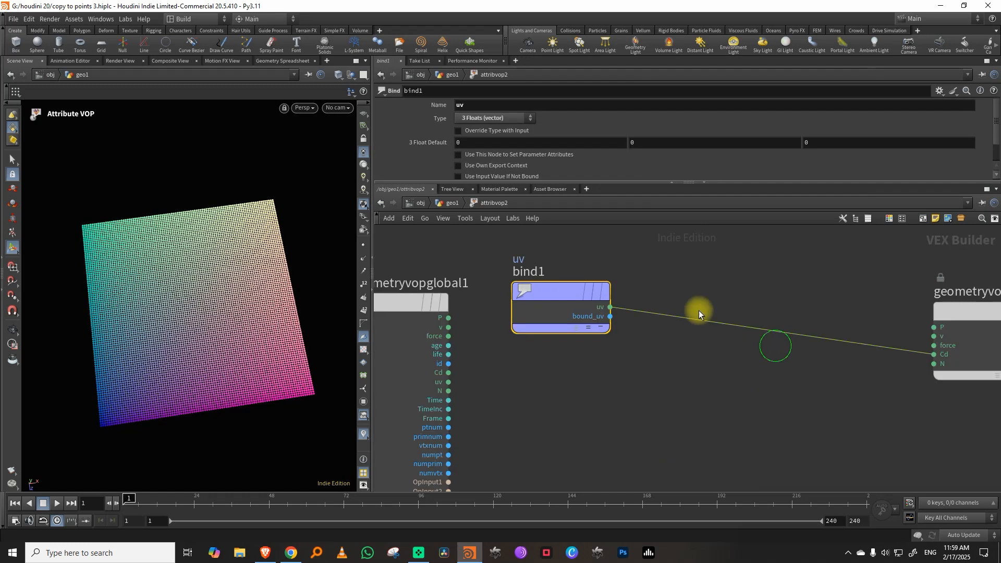
Delete the Bind node and rearrange the global parameters and output nodes in the network.
{"action": "key", "text": "Delete"}
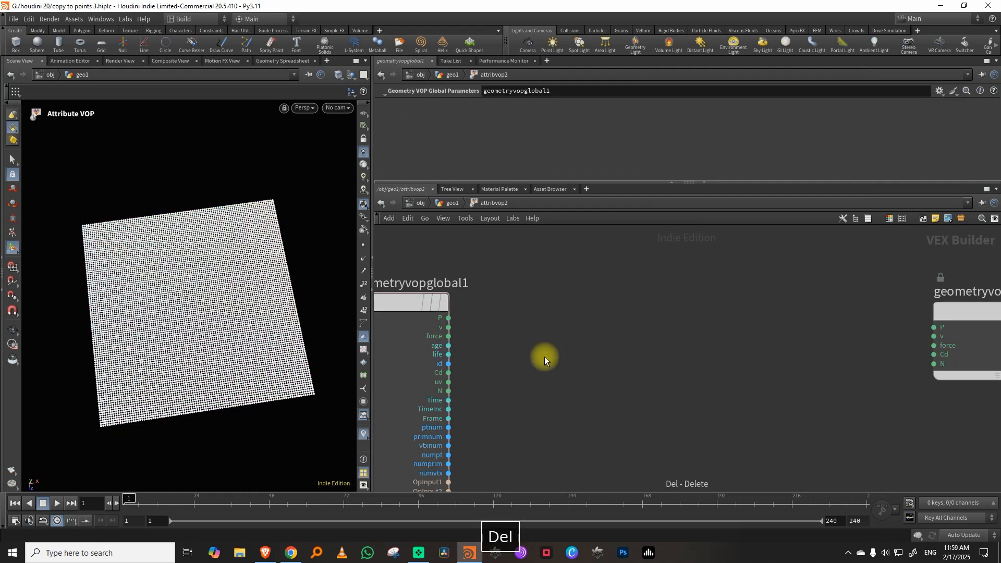
{"action": "scroll", "coordinate": [641, 320], "scroll_direction": "down", "scroll_amount": 3}
{"action": "left_click_drag", "start_coordinate": [508, 301], "coordinate": [476, 308]}
{"action": "left_click_drag", "start_coordinate": [849, 310], "coordinate": [833, 304]}
{"action": "scroll", "coordinate": [678, 326], "scroll_direction": "up", "scroll_amount": 2}
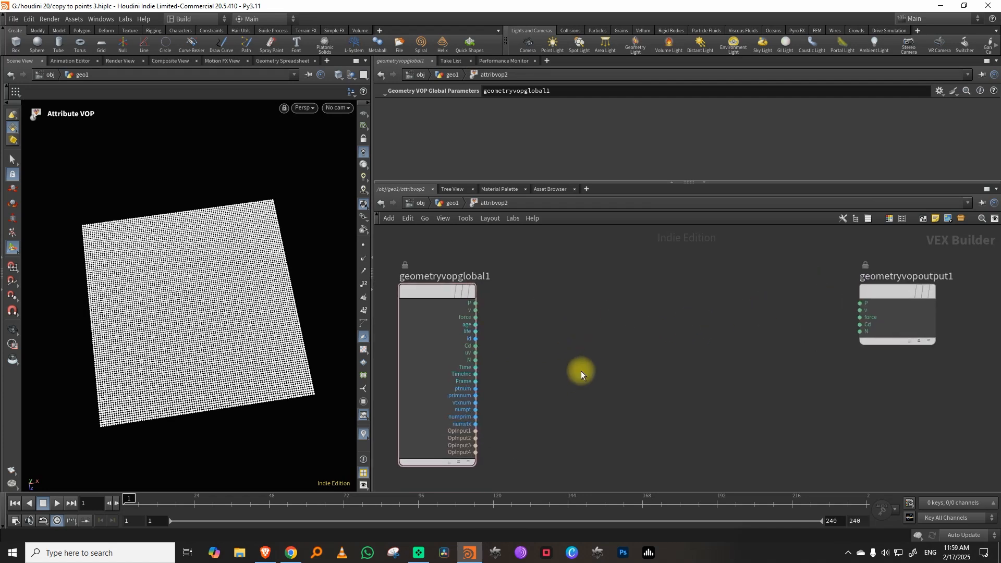
Add a Vector to Float node and wire the global parameters' uv output into its vec input.
{"action": "scroll", "coordinate": [535, 360], "scroll_direction": "up", "scroll_amount": 1}
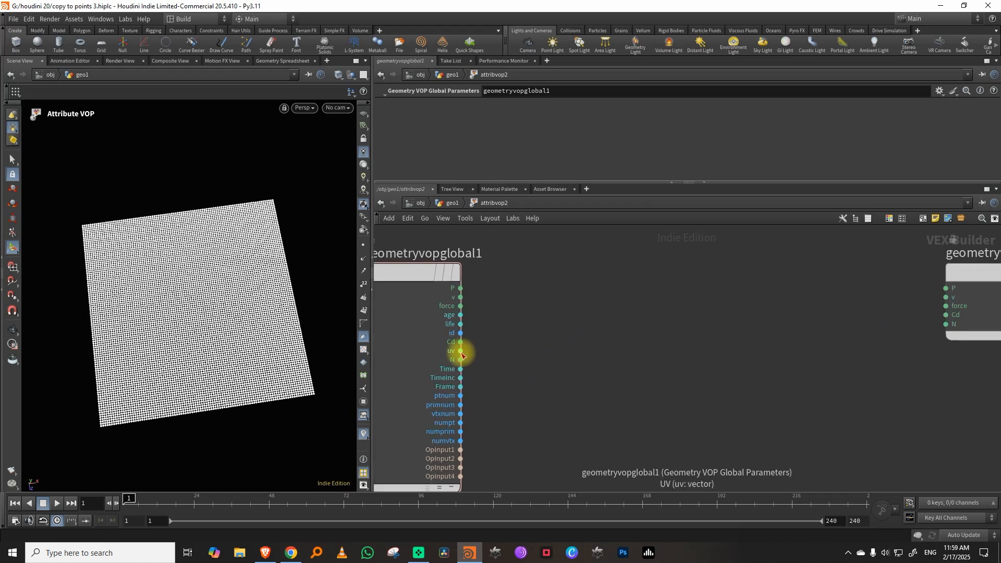
{"action": "key", "text": "Tab"}
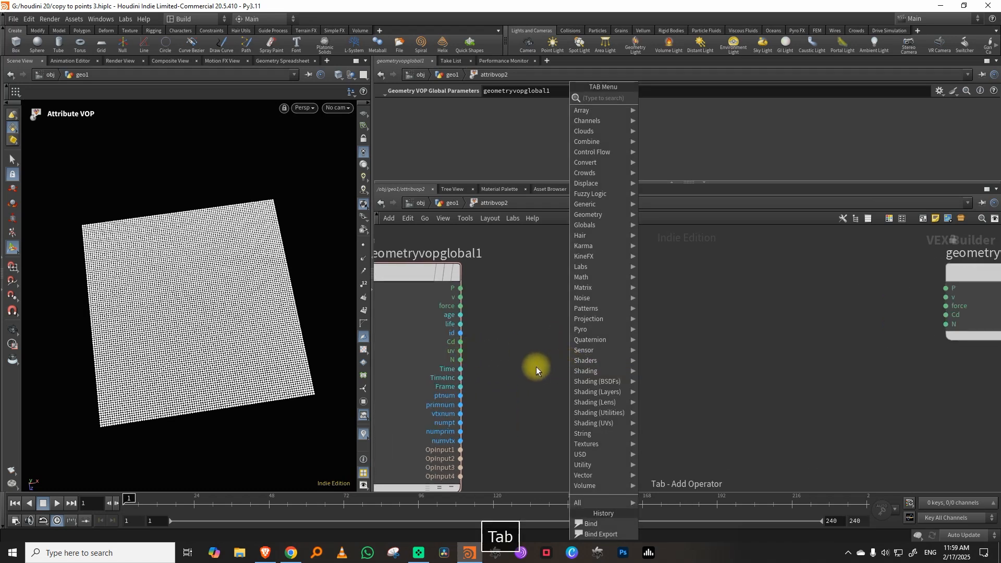
{"action": "type", "text": "vect"}
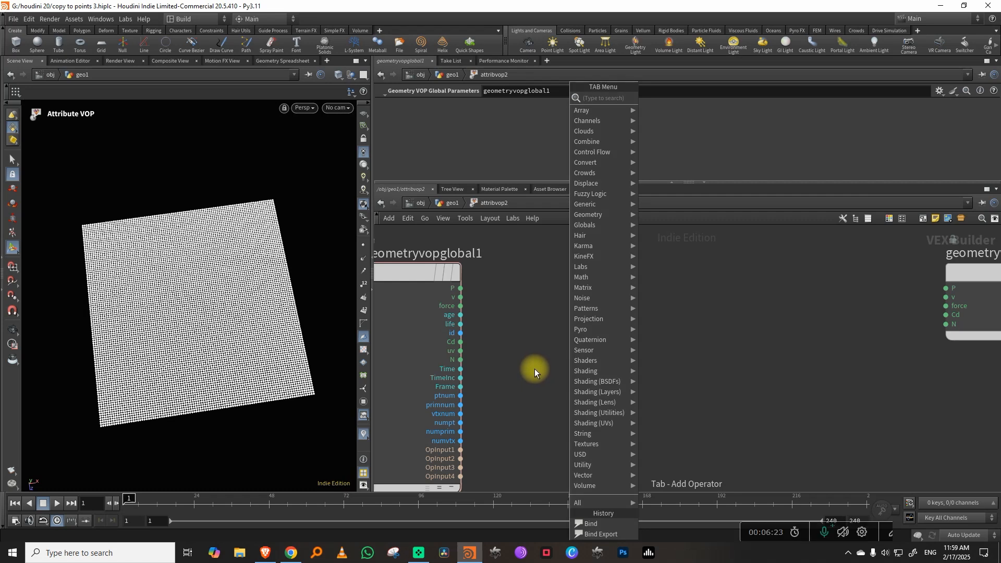
{"action": "left_click", "coordinate": [696, 109]}
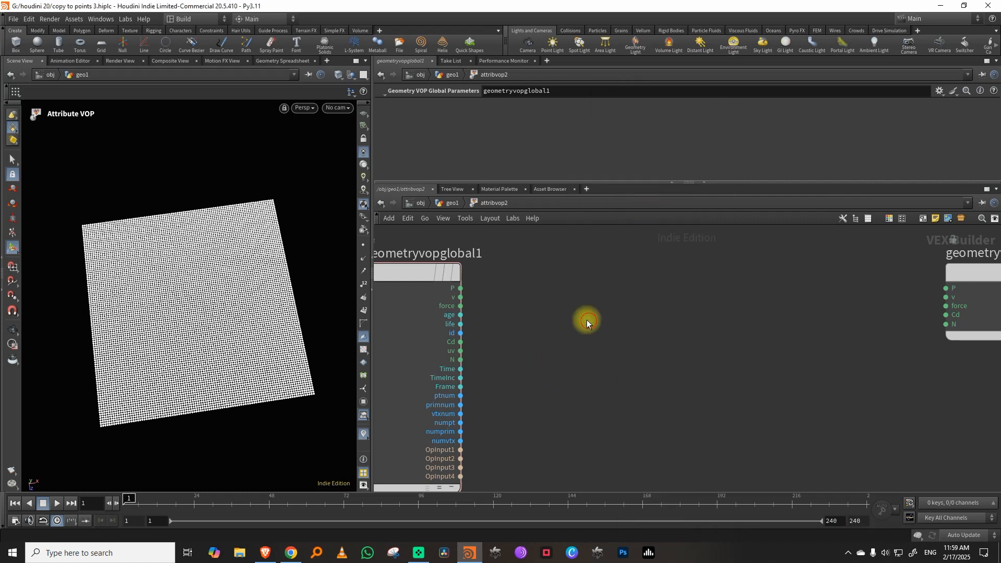
{"action": "left_click", "coordinate": [586, 319]}
{"action": "left_click_drag", "start_coordinate": [462, 353], "coordinate": [541, 336]}
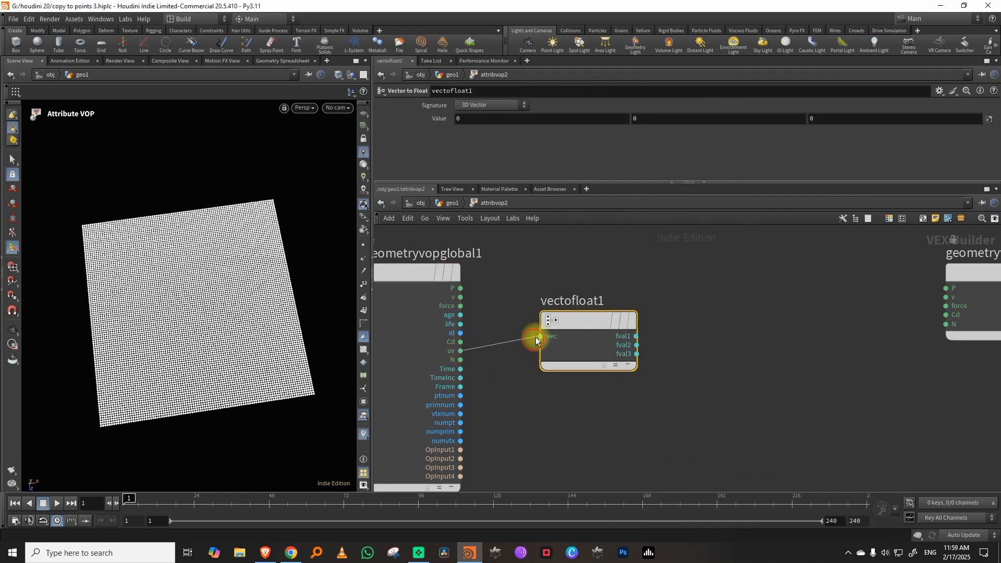
Try fval1 as the output node's Cd source, replace it with fval2, and space the nodes farther apart.
{"action": "middle_click_drag", "start_coordinate": [631, 321], "coordinate": [532, 356]}
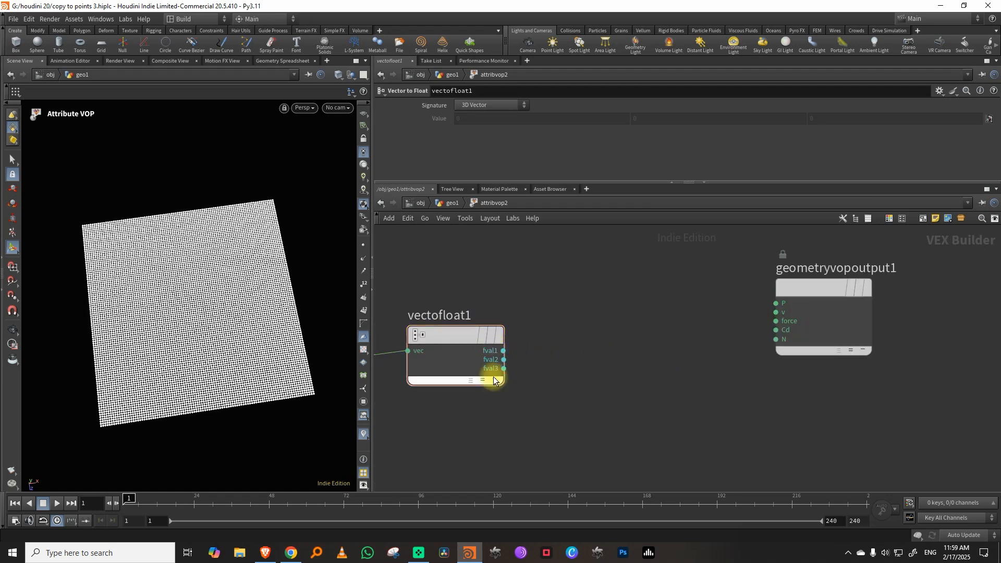
{"action": "left_click", "coordinate": [504, 351]}
{"action": "left_click", "coordinate": [775, 330]}
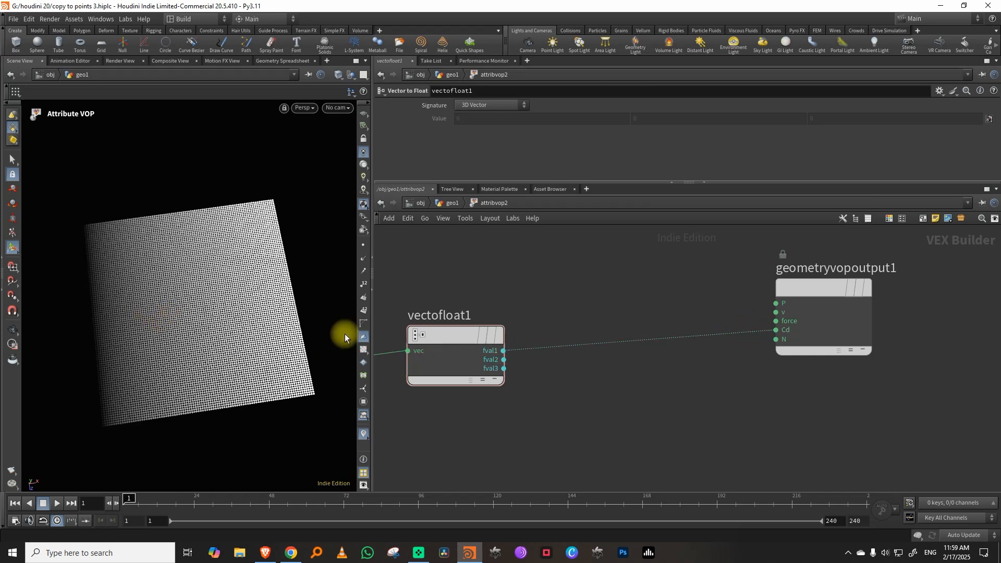
{"action": "left_click", "coordinate": [504, 360]}
{"action": "left_click", "coordinate": [776, 330]}
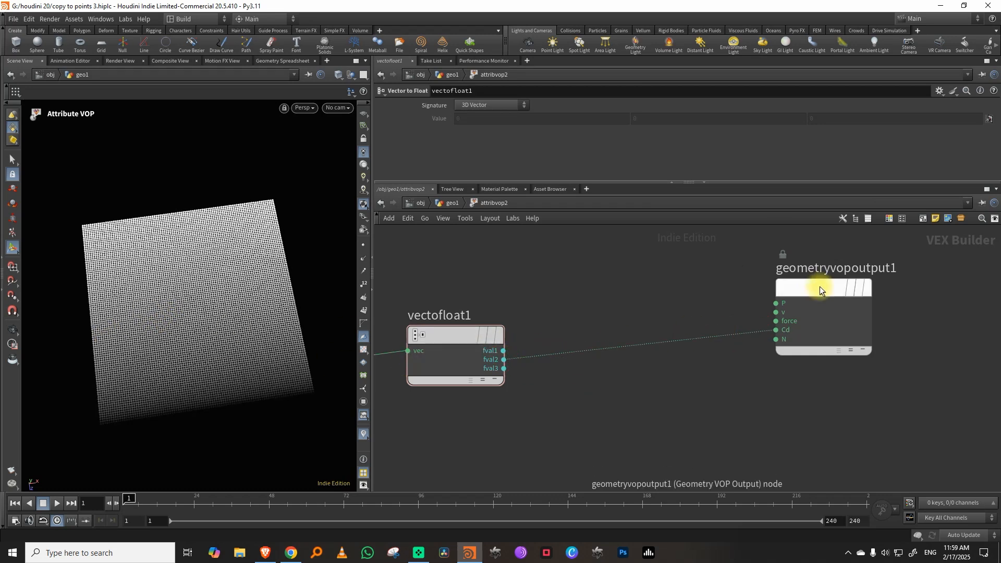
{"action": "left_click_drag", "start_coordinate": [820, 286], "coordinate": [871, 292]}
{"action": "left_click_drag", "start_coordinate": [454, 333], "coordinate": [432, 315]}
Add an Oscillations pattern node below the Vector to Float node.
{"action": "scroll", "coordinate": [854, 259], "scroll_direction": "down", "scroll_amount": 2}
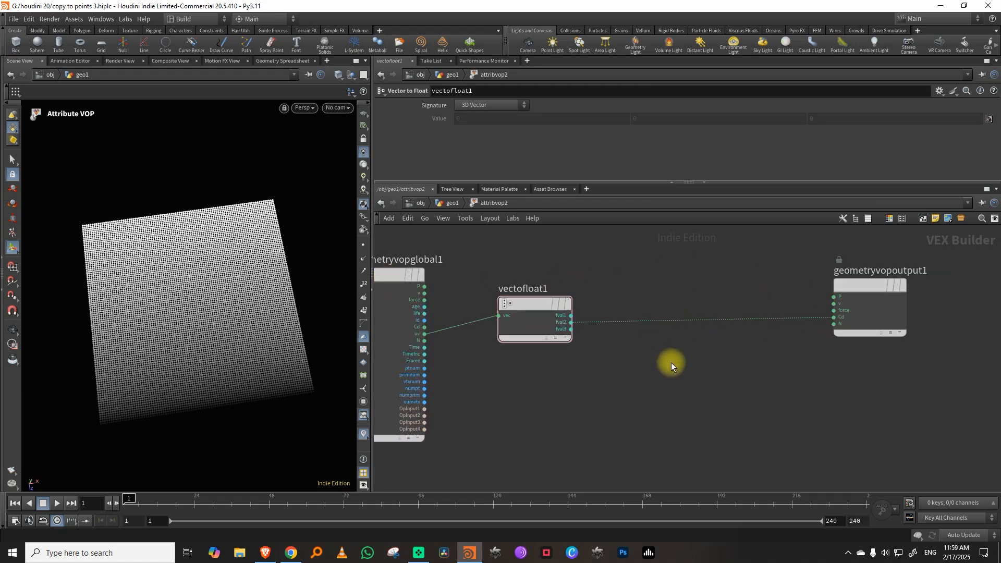
{"action": "key", "text": "Tab"}
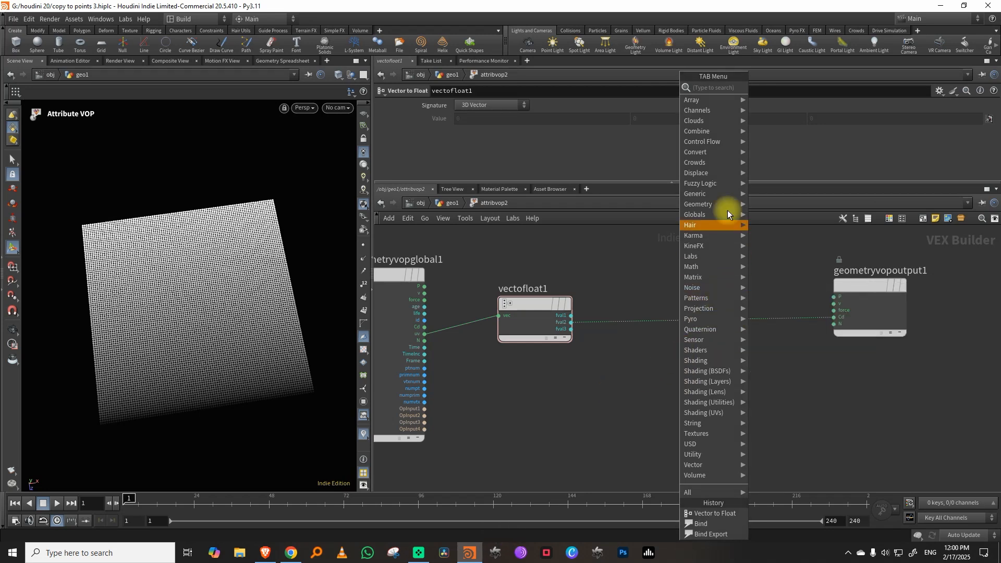
{"action": "mouse_move", "coordinate": [718, 276]}
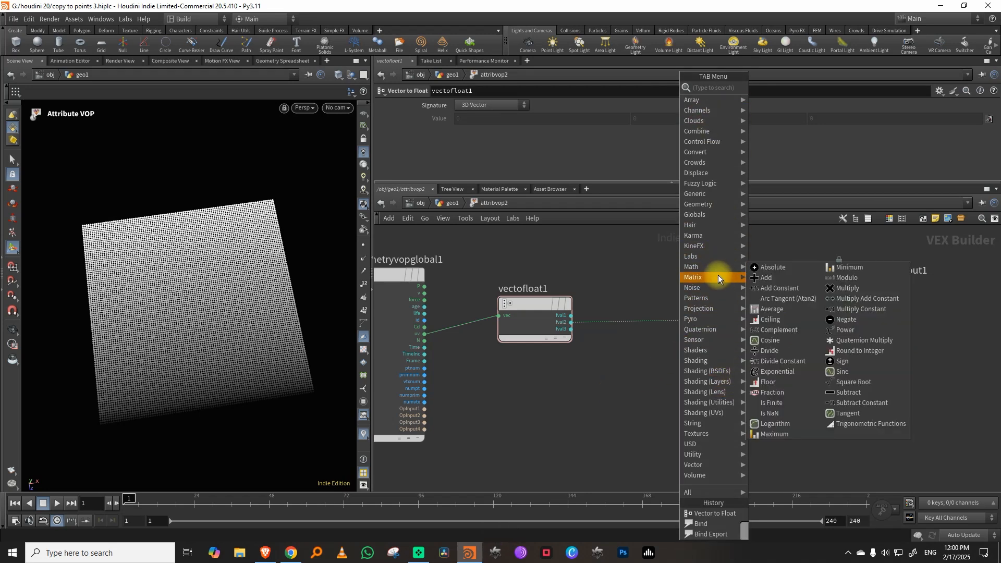
{"action": "mouse_move", "coordinate": [707, 299]}
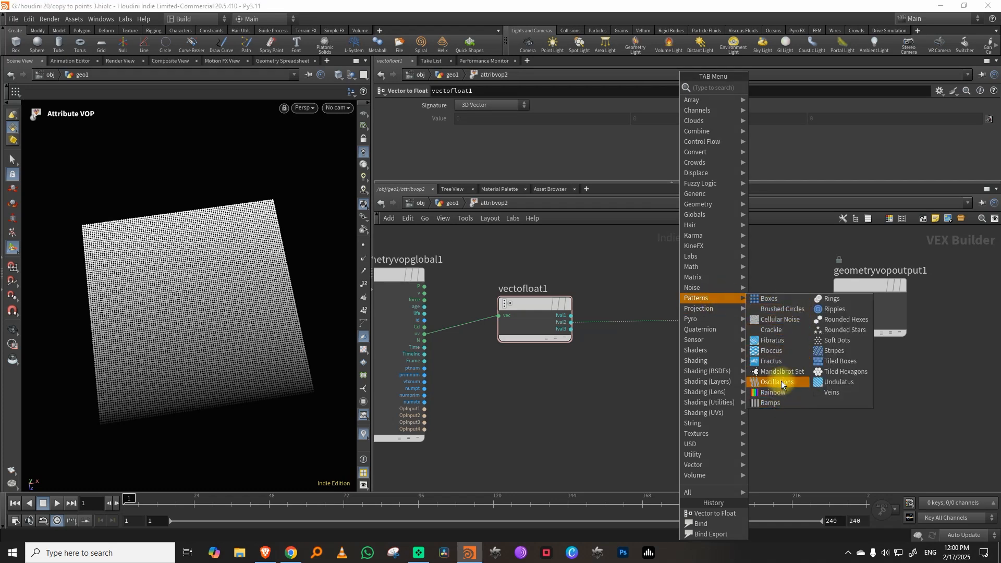
{"action": "left_click", "coordinate": [781, 382]}
{"action": "left_click", "coordinate": [609, 386]}
Add a Ramps pattern node beside the Oscillations node.
{"action": "key", "text": "Tab"}
{"action": "type", "text": "ra"}
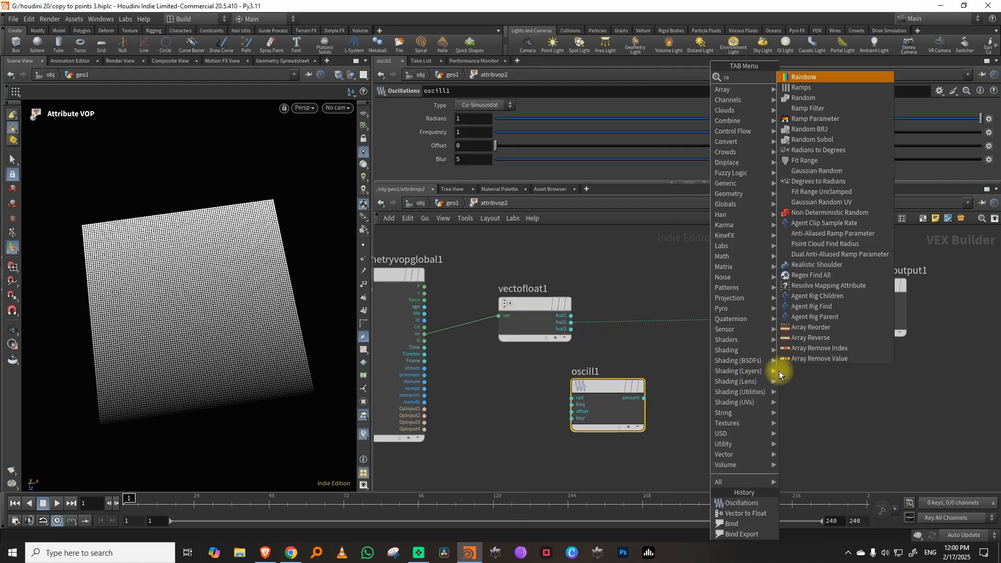
{"action": "mouse_move", "coordinate": [741, 291]}
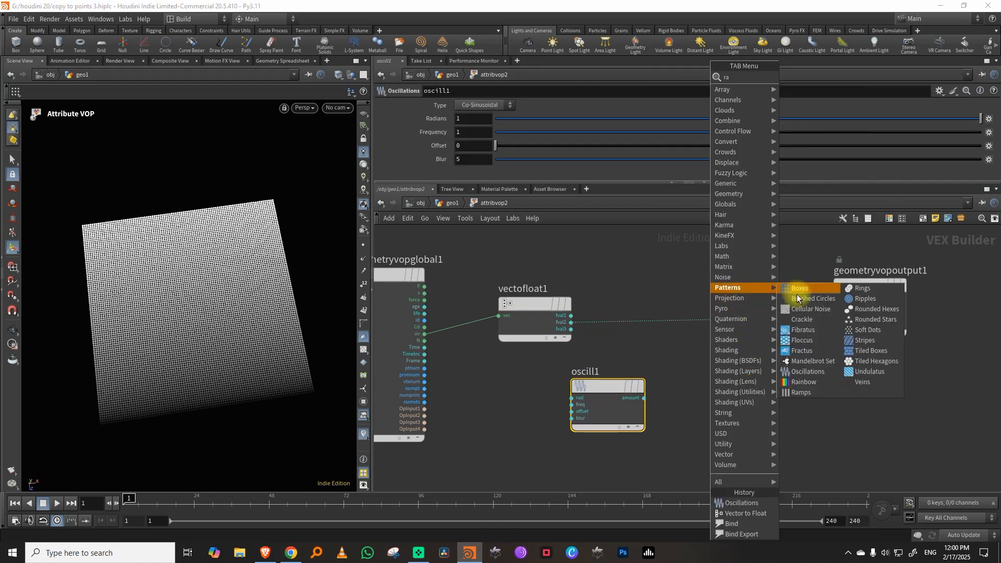
{"action": "left_click", "coordinate": [801, 391]}
{"action": "left_click", "coordinate": [727, 380]}
{"action": "key", "text": "Tab"}
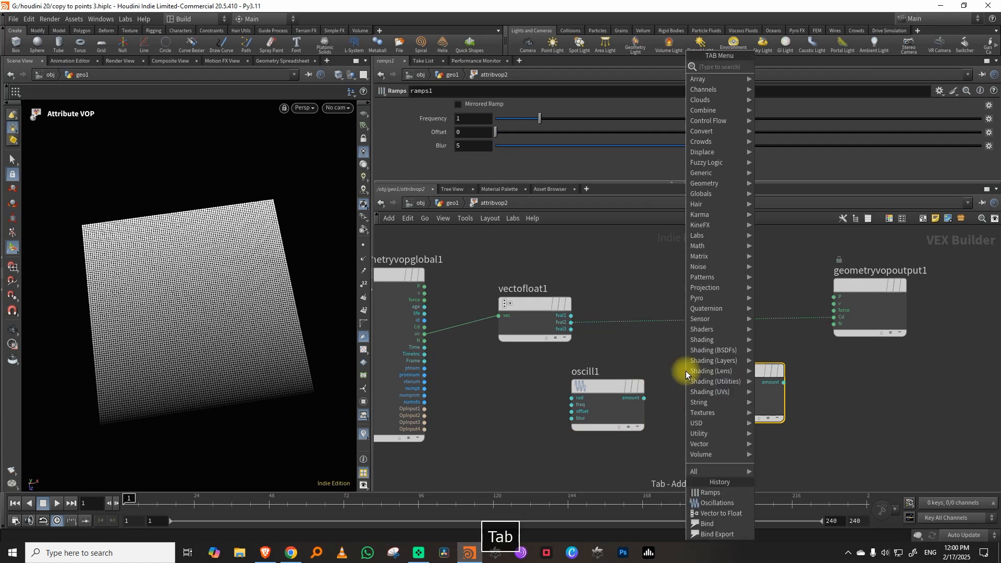
{"action": "type", "text": "ramp"}
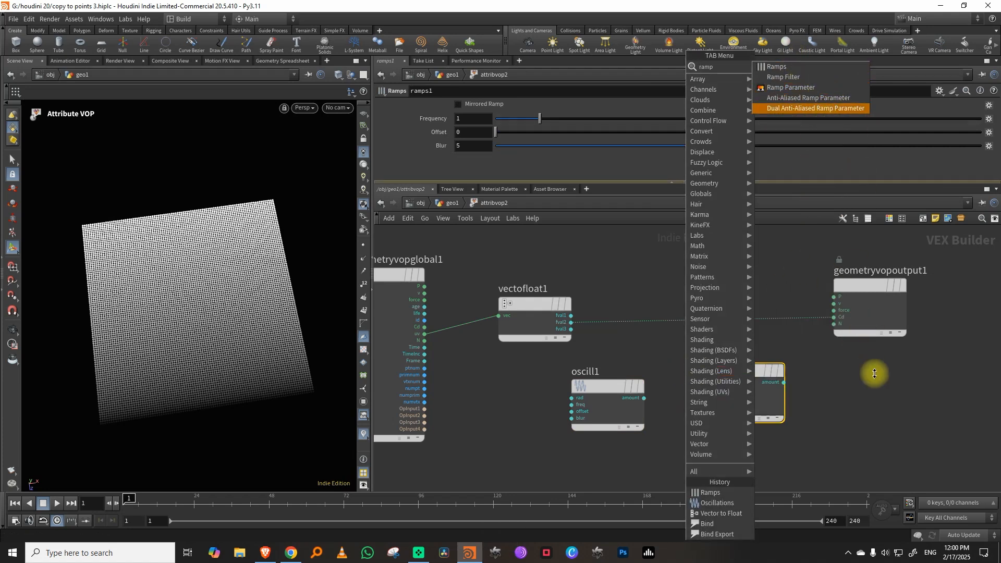
{"action": "key", "text": "Escape"}
Wire the Vector to Float node's fval2 output to the Ramps node's u input and the Oscillations node's rad input.
{"action": "scroll", "coordinate": [651, 365], "scroll_direction": "up", "scroll_amount": 5}
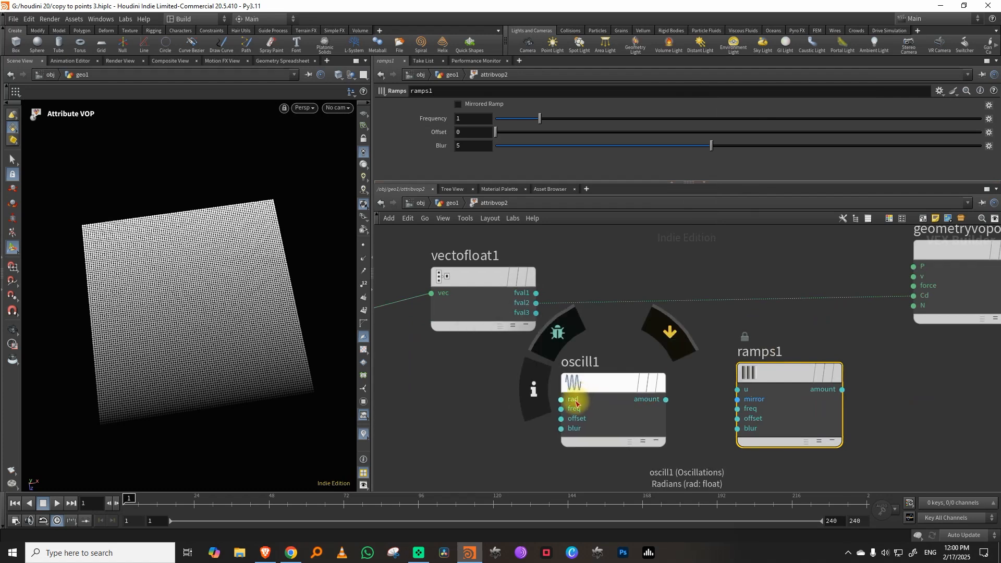
{"action": "left_click", "coordinate": [536, 303]}
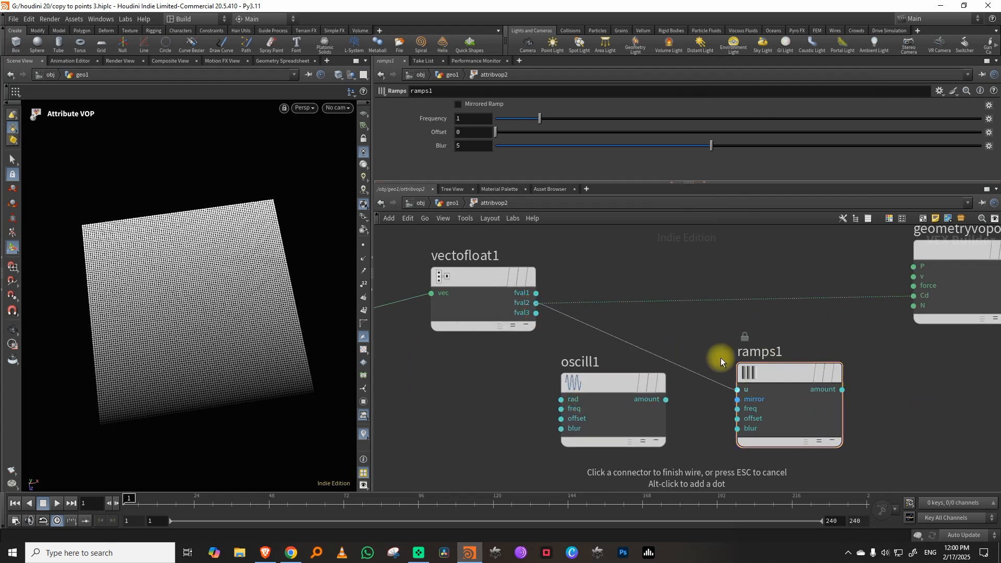
{"action": "left_click", "coordinate": [736, 390]}
{"action": "left_click", "coordinate": [536, 303]}
{"action": "left_click", "coordinate": [561, 399]}
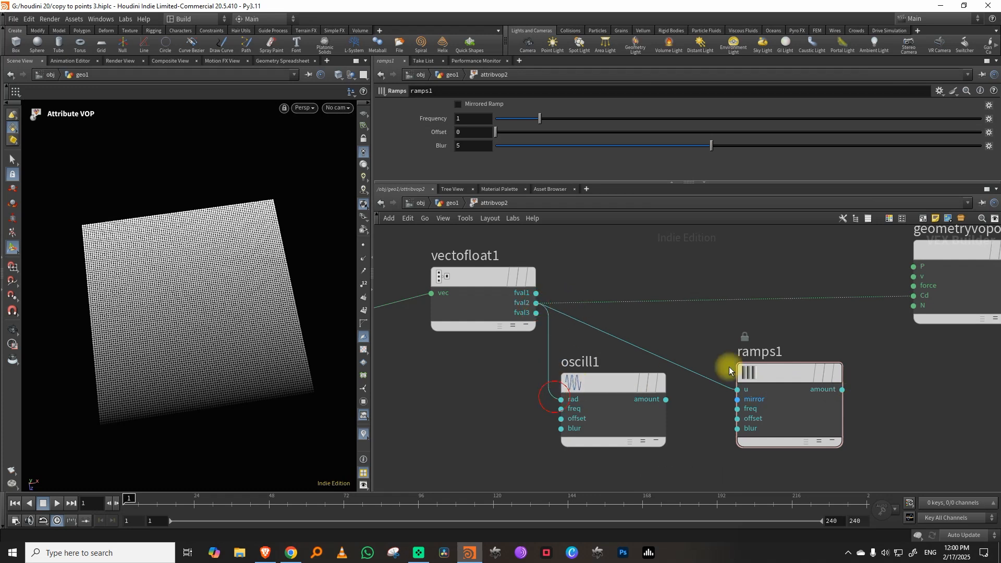
Wire the Ramps node's amount output to the output node's Cd and set the ramp frequency to 5.
{"action": "left_click", "coordinate": [842, 389]}
{"action": "left_click", "coordinate": [882, 296]}
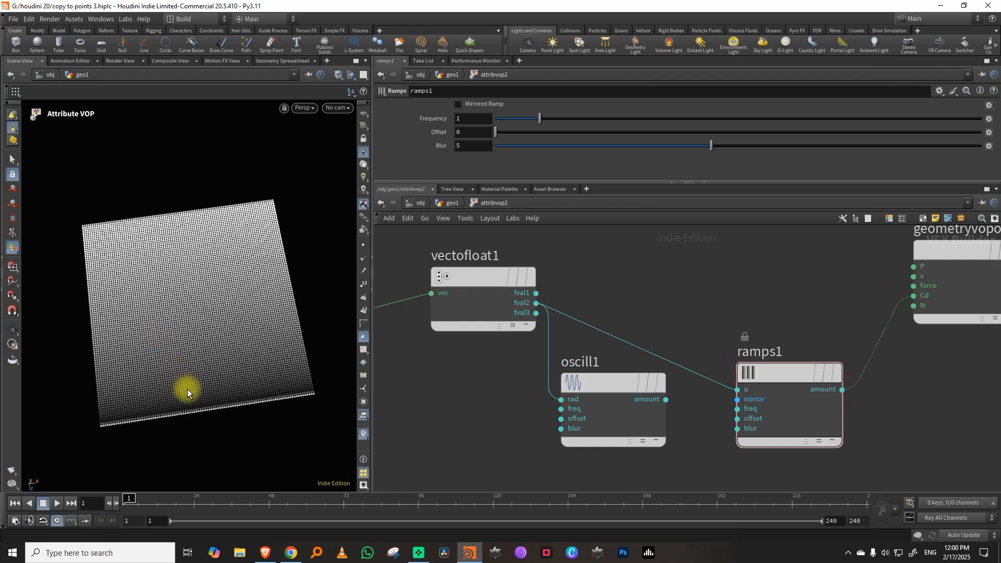
{"action": "left_click", "coordinate": [474, 119]}
{"action": "type", "text": "5"}
{"action": "key", "text": "Return"}
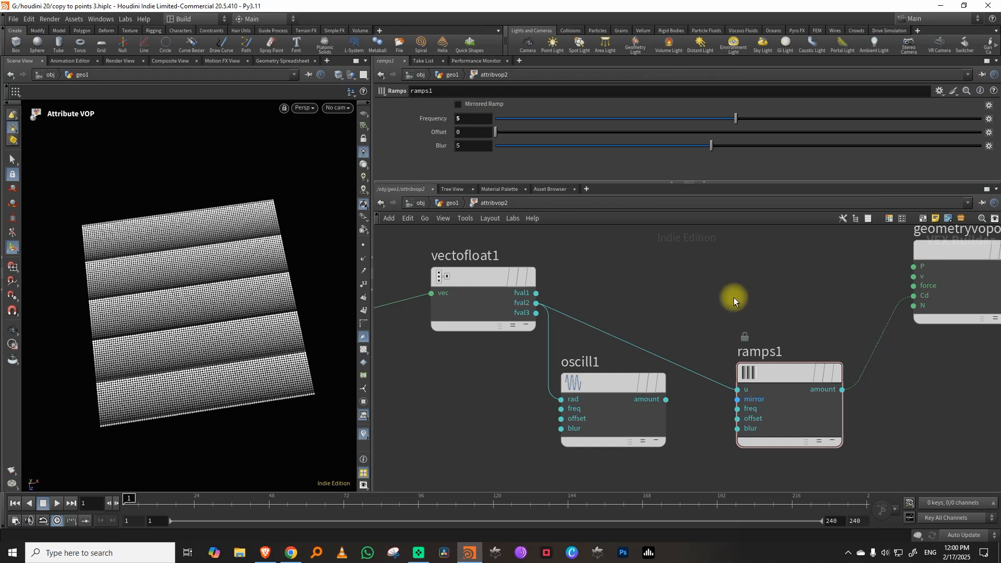
Enable Mirrored Ramp on the Ramps node and try out its offset, returning it to 0.
{"action": "left_click_drag", "start_coordinate": [697, 419], "coordinate": [624, 453]}
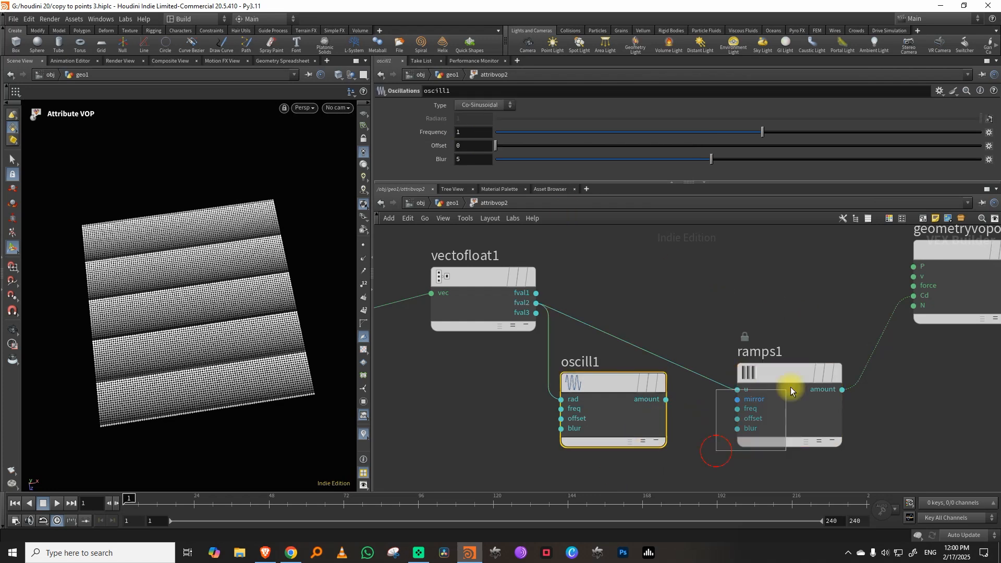
{"action": "left_click_drag", "start_coordinate": [790, 387], "coordinate": [790, 389]}
{"action": "left_click", "coordinate": [471, 104]}
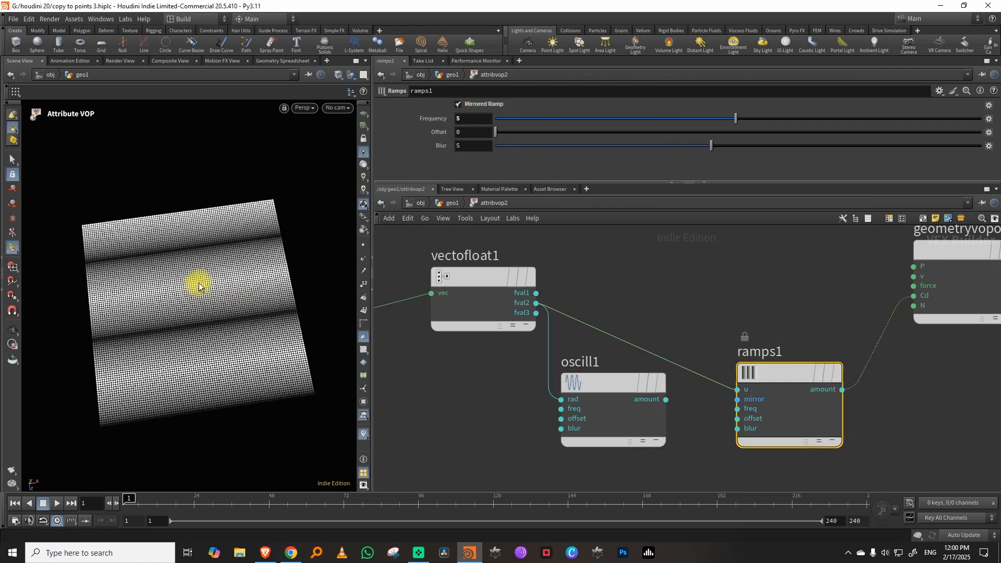
{"action": "left_click_drag", "start_coordinate": [506, 131], "coordinate": [453, 151]}
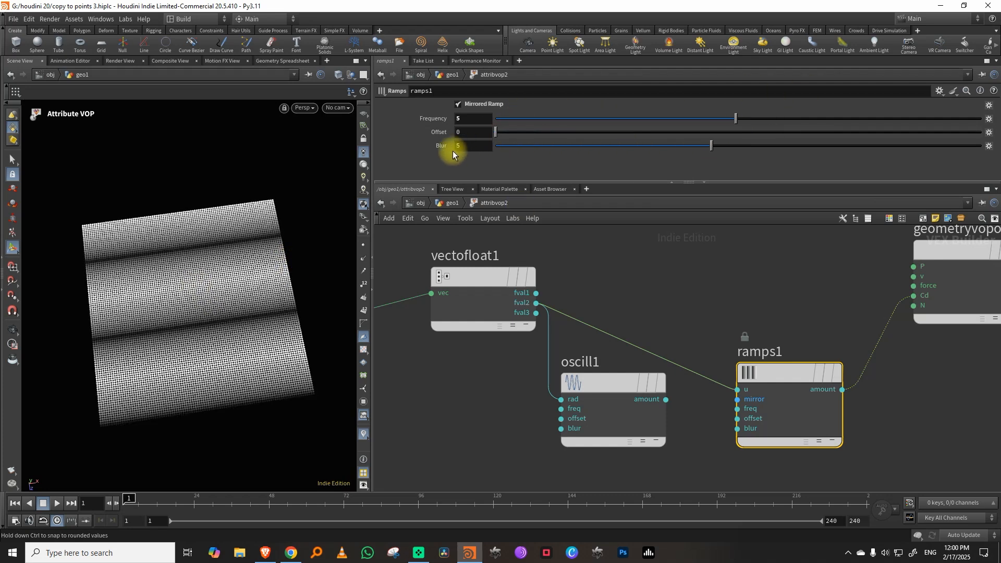
Move the Oscillations node above the Ramps node to clear space for another wire.
{"action": "middle_click_drag", "start_coordinate": [729, 306], "coordinate": [806, 300]}
{"action": "scroll", "coordinate": [799, 290], "scroll_direction": "down", "scroll_amount": 1}
{"action": "left_click_drag", "start_coordinate": [736, 373], "coordinate": [755, 267]}
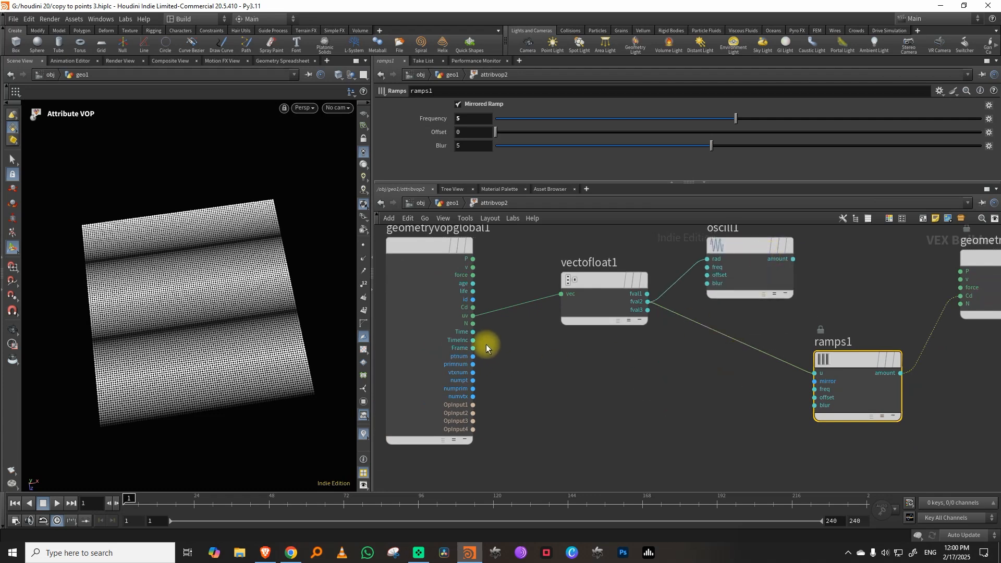
Wire the global parameters' Time output to the Ramps node's offset input and play the animation.
{"action": "left_click", "coordinate": [472, 331]}
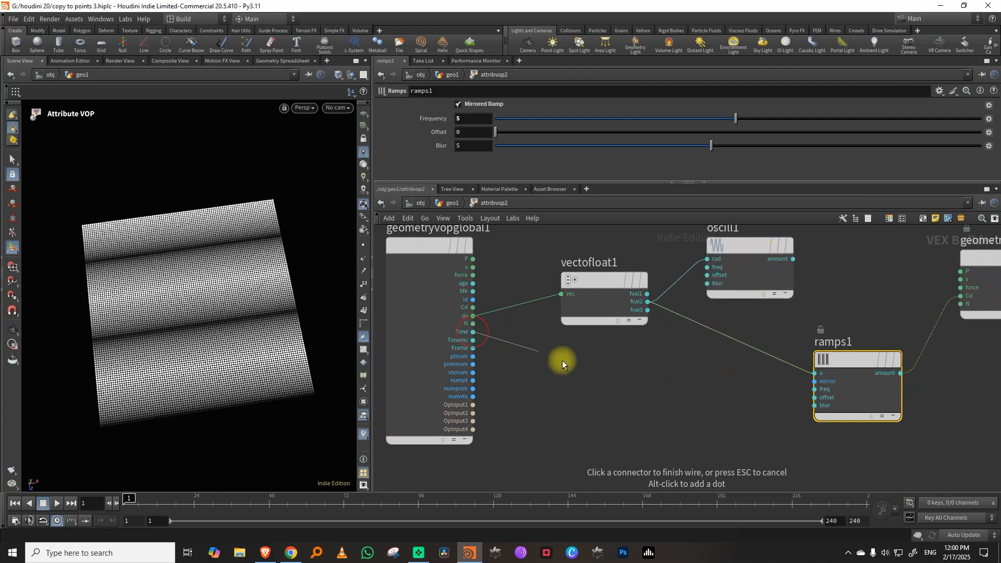
{"action": "left_click", "coordinate": [792, 398]}
{"action": "left_click", "coordinate": [54, 508]}
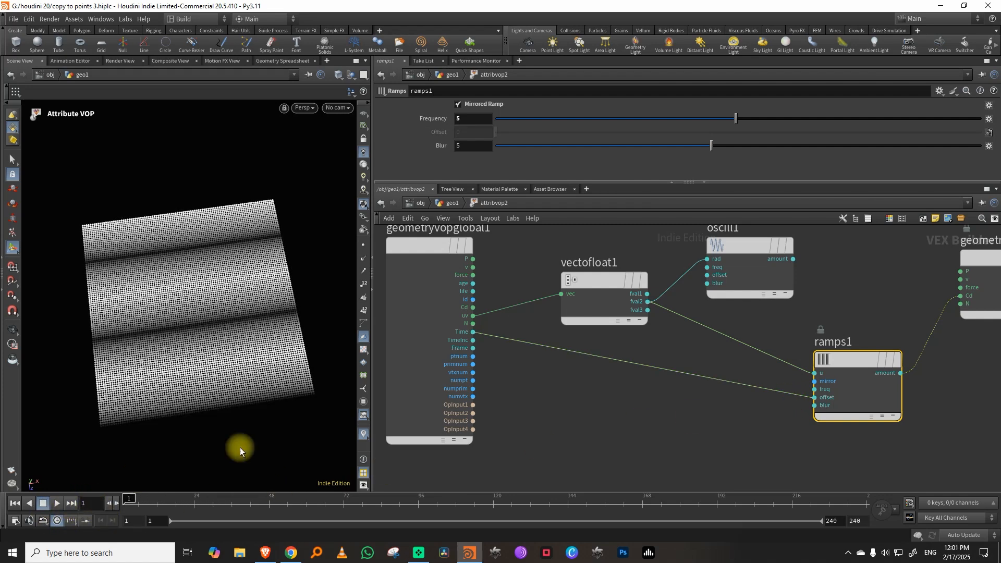
{"action": "key", "text": "Tab"}
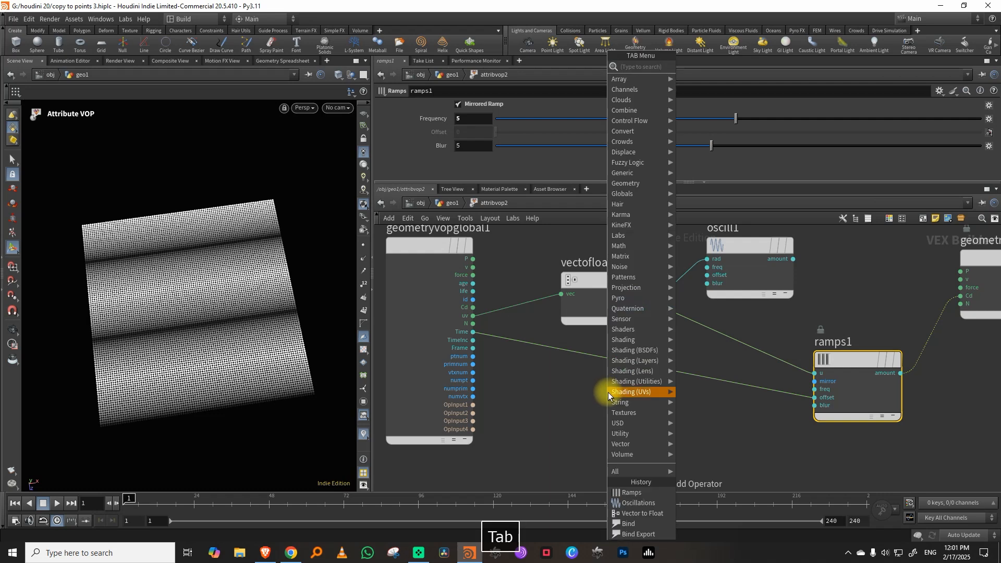
{"action": "type", "text": "mul"}
{"action": "left_click", "coordinate": [701, 67]}
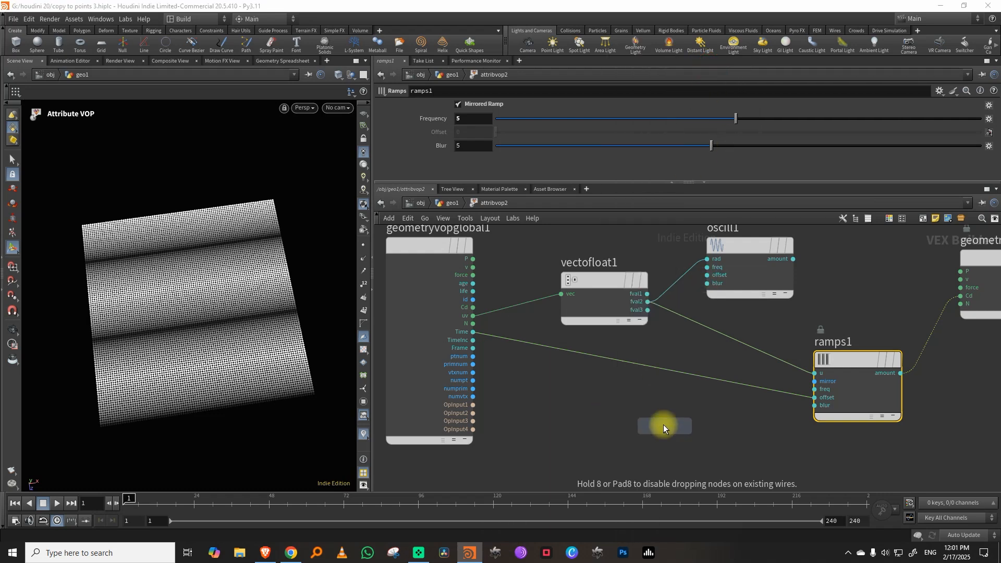
{"action": "left_click", "coordinate": [662, 425]}
{"action": "key", "text": "Delete"}
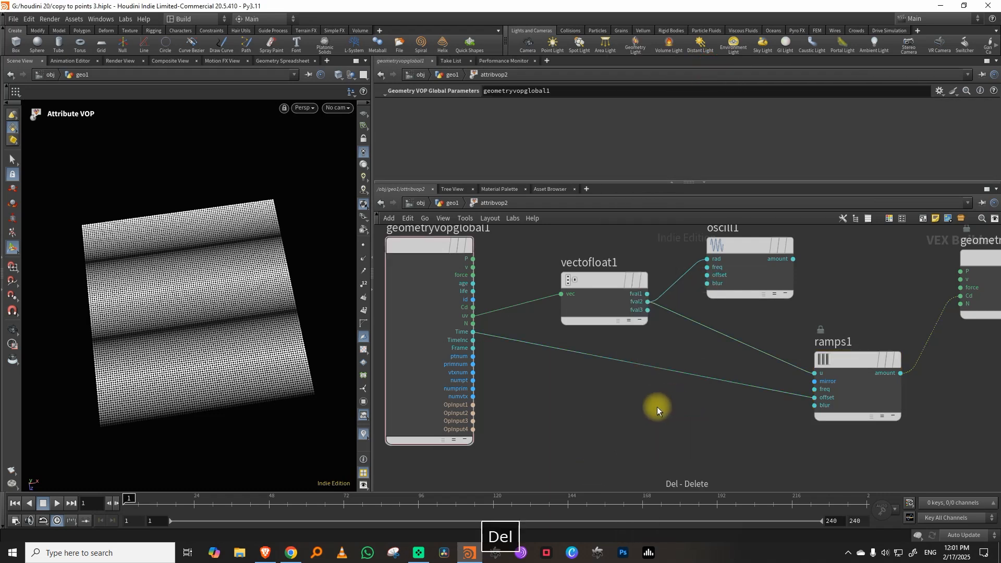
Insert a Multiply Constant node with multiplier 3 between Time and the Ramps offset, and play the animation.
{"action": "key", "text": "Tab"}
{"action": "type", "text": "mul"}
{"action": "left_click", "coordinate": [753, 67]}
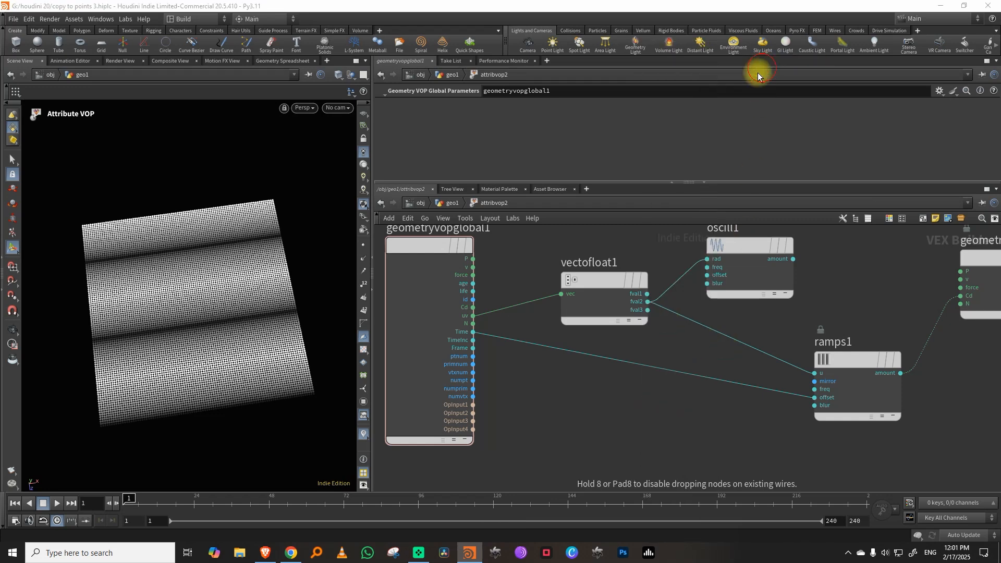
{"action": "left_click", "coordinate": [662, 383]}
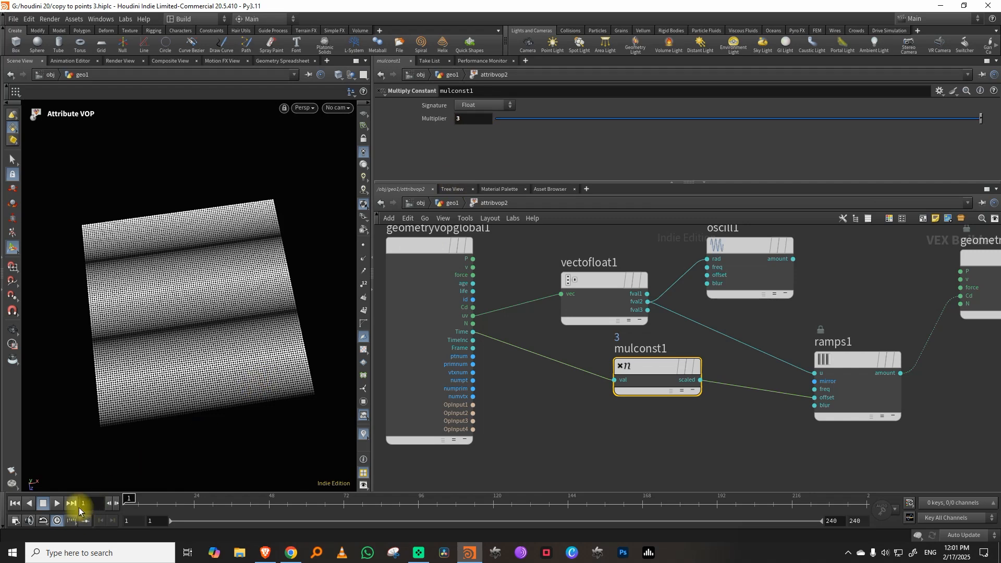
{"action": "left_click", "coordinate": [57, 503]}
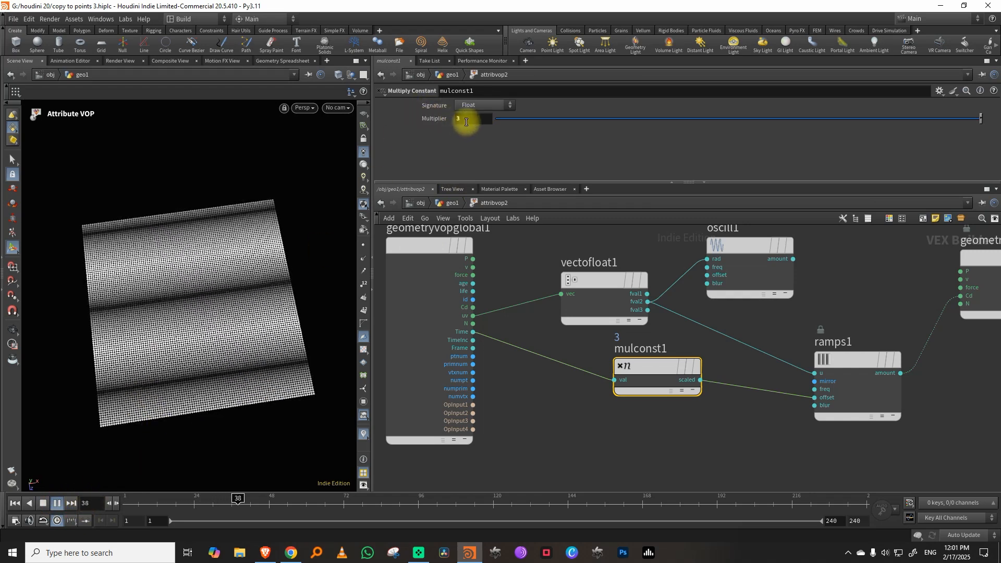
Set the Multiply Constant's multiplier to -3 and return the animation to the first frame.
{"action": "left_click_drag", "start_coordinate": [467, 121], "coordinate": [379, 142]}
{"action": "type", "text": "-3"}
{"action": "key", "text": "Return"}
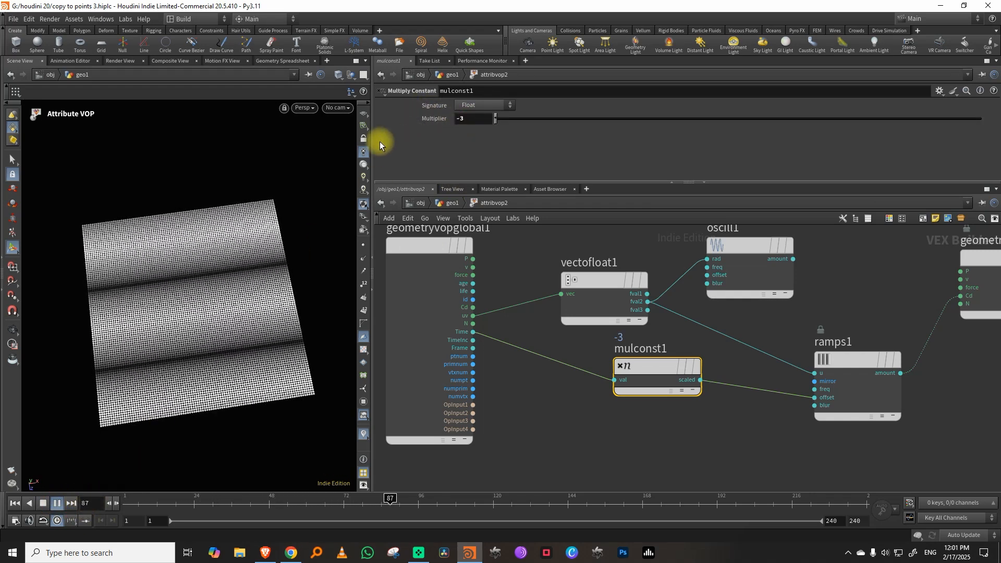
{"action": "key", "text": "ctrl+Up"}
Set the Ramps node's blur to 50.
{"action": "left_click", "coordinate": [849, 353]}
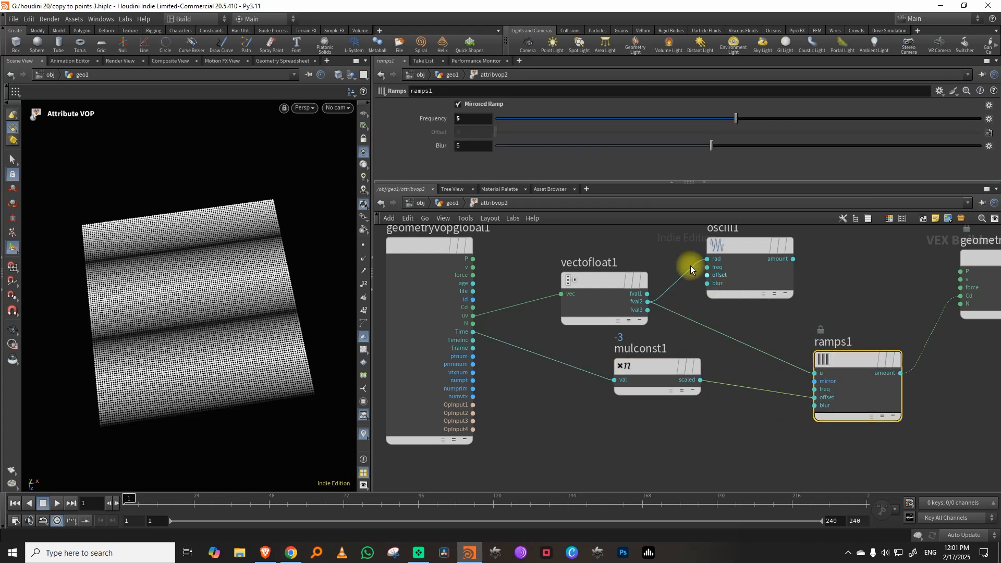
{"action": "left_click", "coordinate": [469, 146]}
{"action": "type", "text": "0"}
{"action": "key", "text": "Return"}
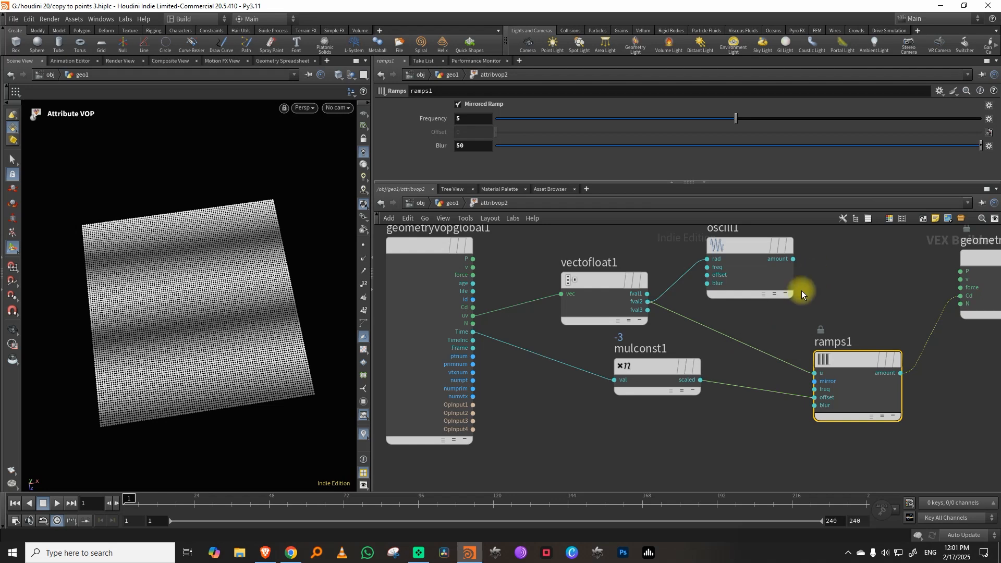
Wire the Oscillations node's amount output to the output node's Cd and set the oscillation frequency to 10.
{"action": "left_click", "coordinate": [793, 259]}
{"action": "left_click", "coordinate": [960, 296]}
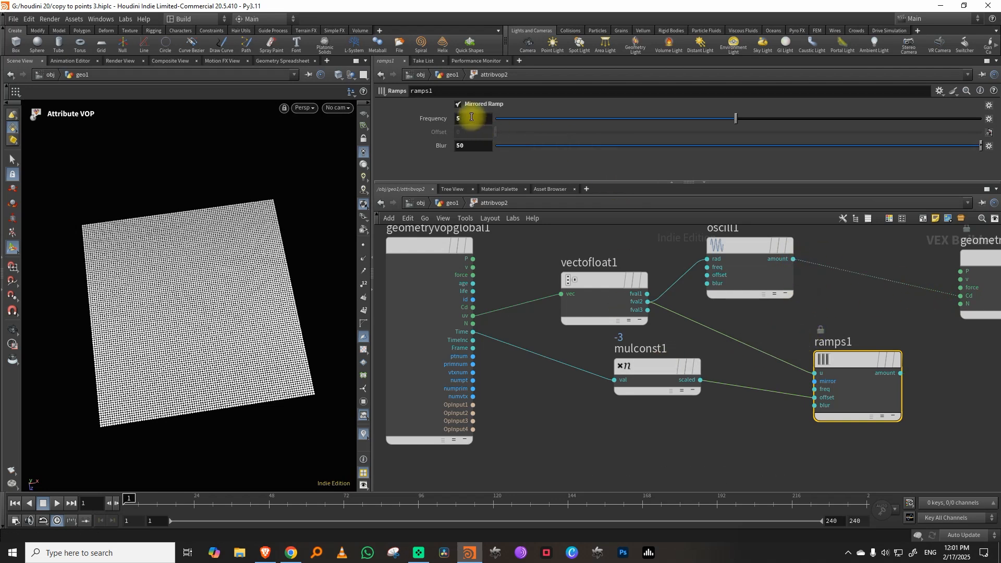
{"action": "left_click", "coordinate": [844, 293]}
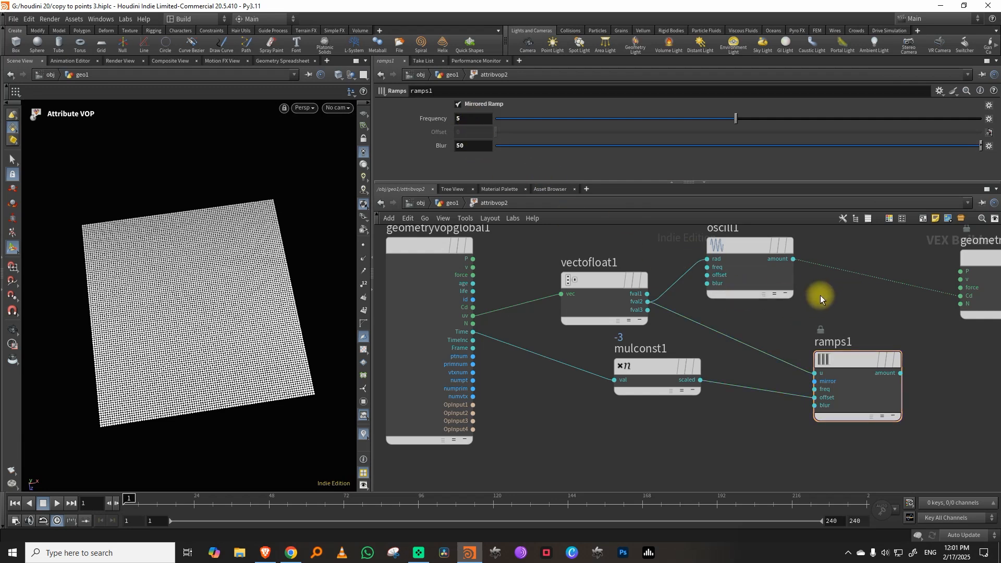
{"action": "left_click", "coordinate": [744, 258]}
{"action": "type", "text": "0"}
{"action": "key", "text": "Return"}
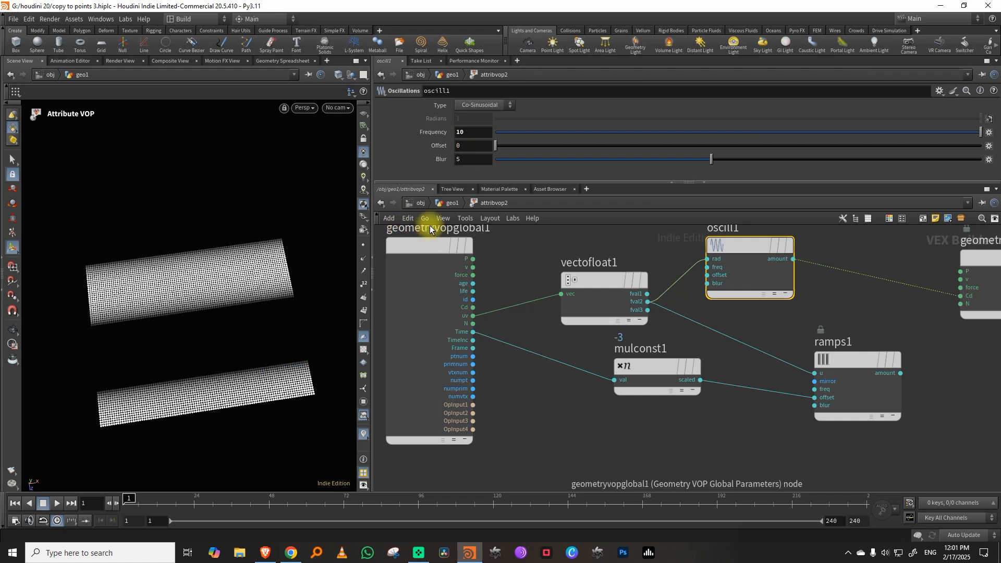
Try the Sinusoidal type on the Oscillations node and return it to Co-Sinusoidal.
{"action": "left_click", "coordinate": [487, 106]}
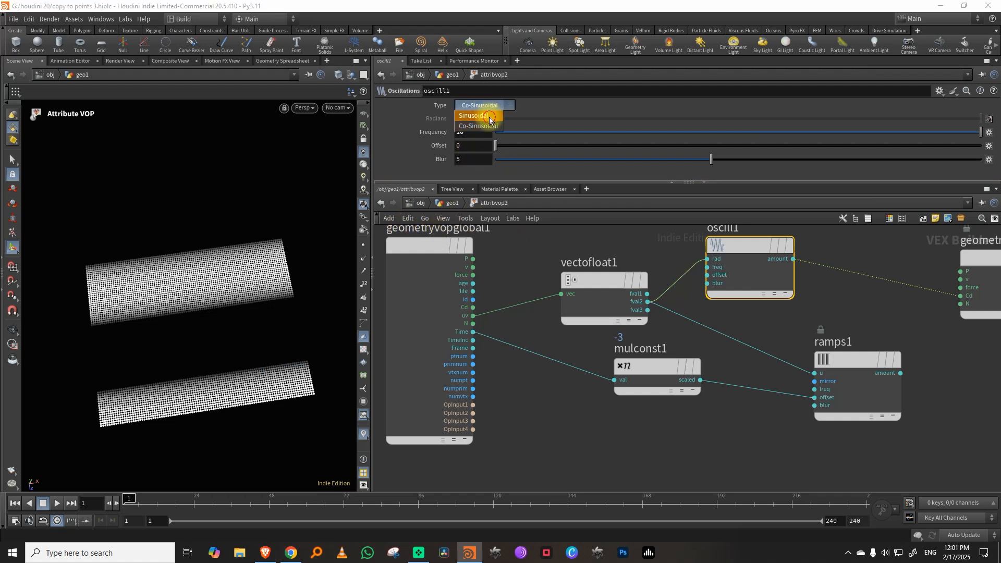
{"action": "left_click", "coordinate": [488, 116]}
{"action": "left_click", "coordinate": [487, 105]}
{"action": "left_click", "coordinate": [492, 126]}
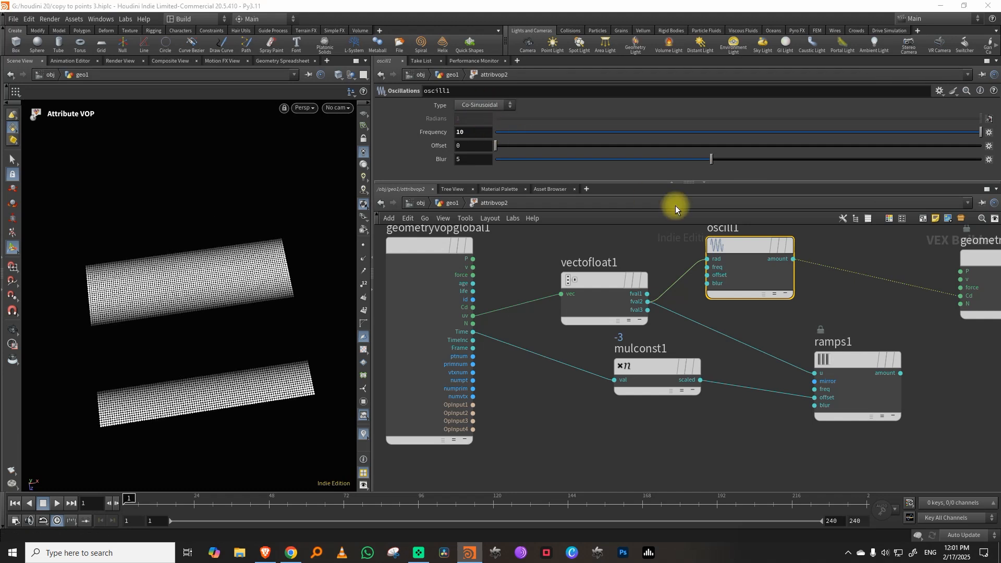
Reposition the Multiply Constant node, wire its scaled output to the Oscillations offset, and play the animation.
{"action": "left_click_drag", "start_coordinate": [652, 375], "coordinate": [605, 401]}
{"action": "left_click", "coordinate": [687, 377]}
{"action": "left_click", "coordinate": [653, 406]}
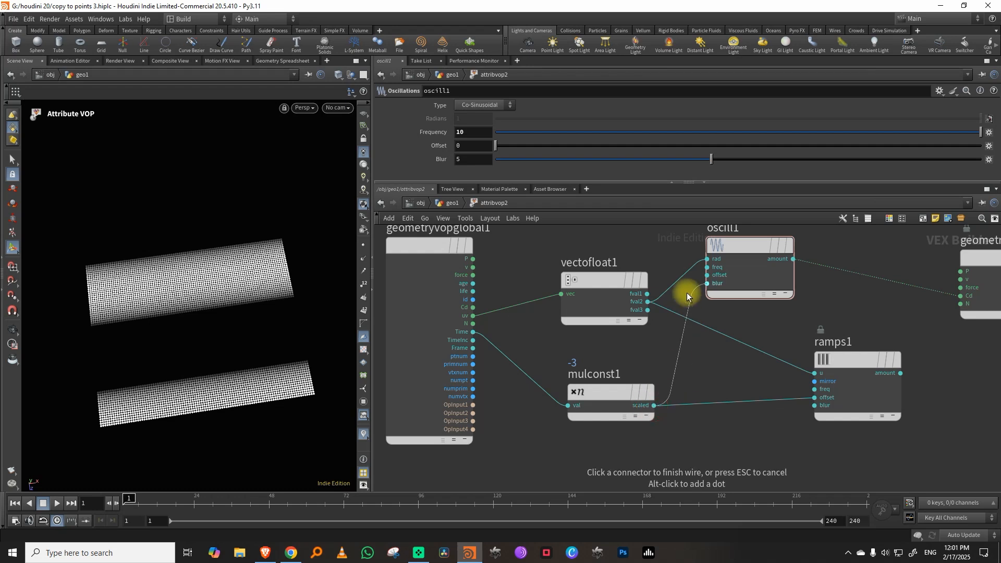
{"action": "left_click", "coordinate": [698, 275]}
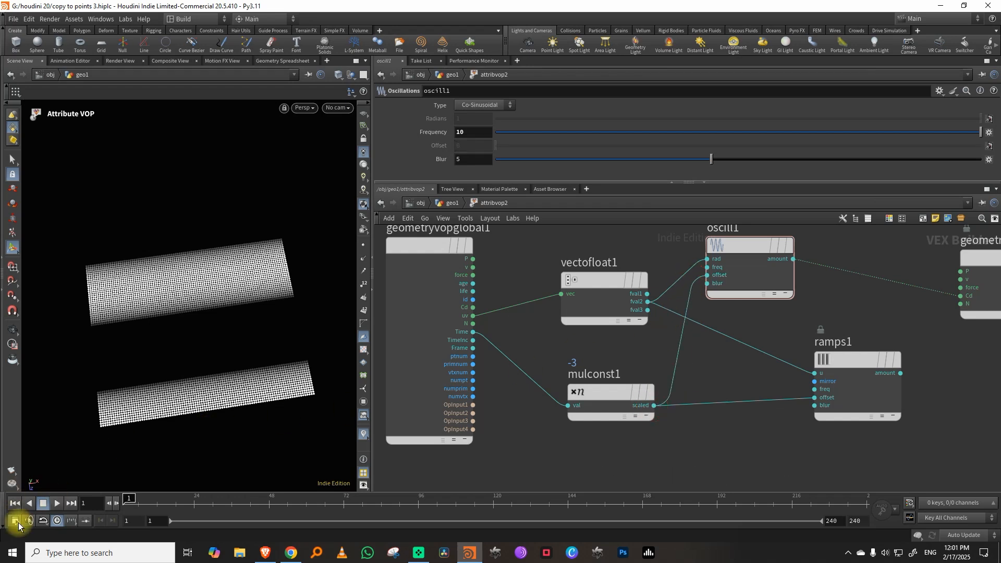
{"action": "left_click", "coordinate": [55, 505]}
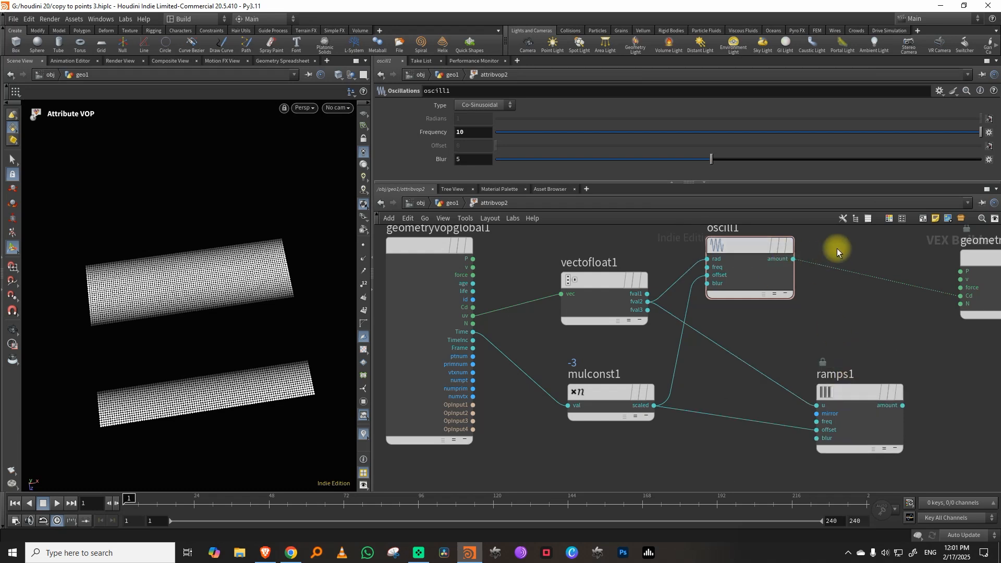
Try an Absolute node between the Oscillations amount and the output's Cd, and delete it again.
{"action": "middle_click_drag", "start_coordinate": [800, 250], "coordinate": [723, 318]}
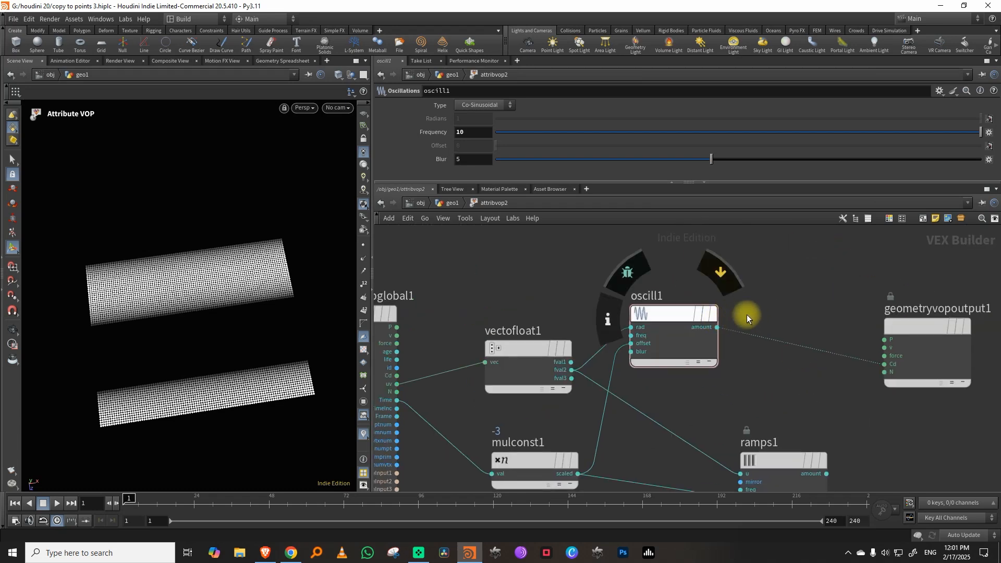
{"action": "key", "text": "Tab"}
{"action": "type", "text": "abs"}
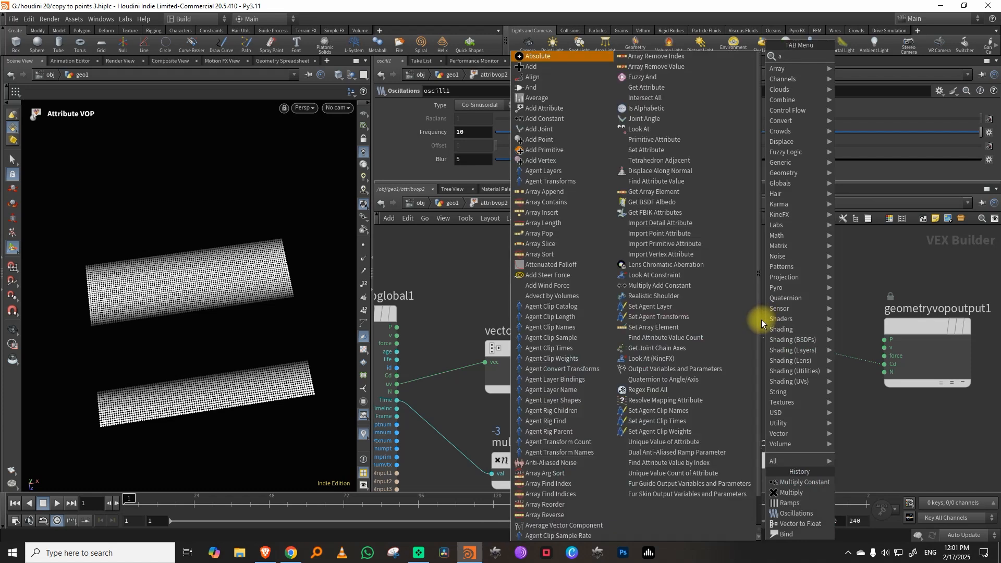
{"action": "left_click", "coordinate": [875, 57]}
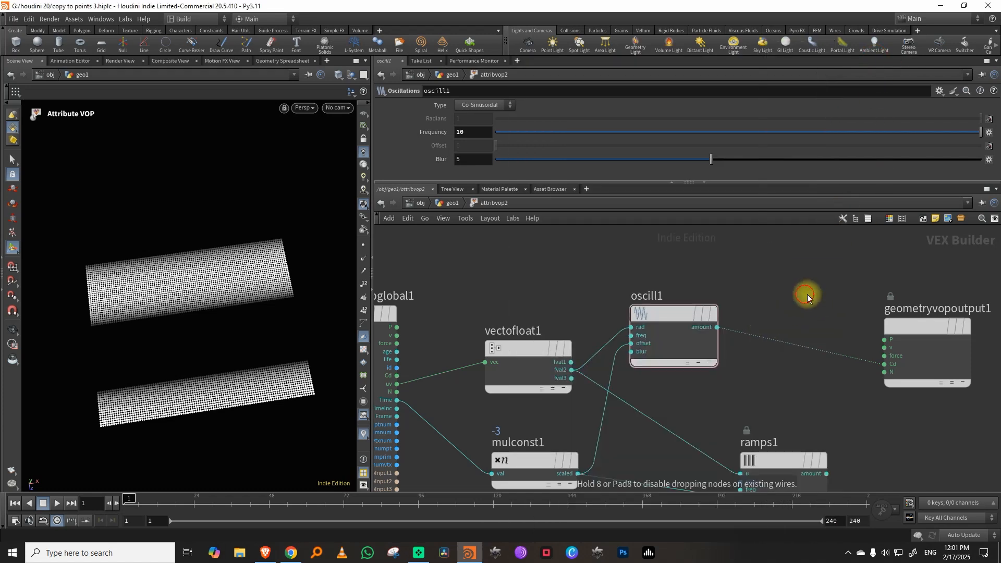
{"action": "left_click", "coordinate": [815, 268]}
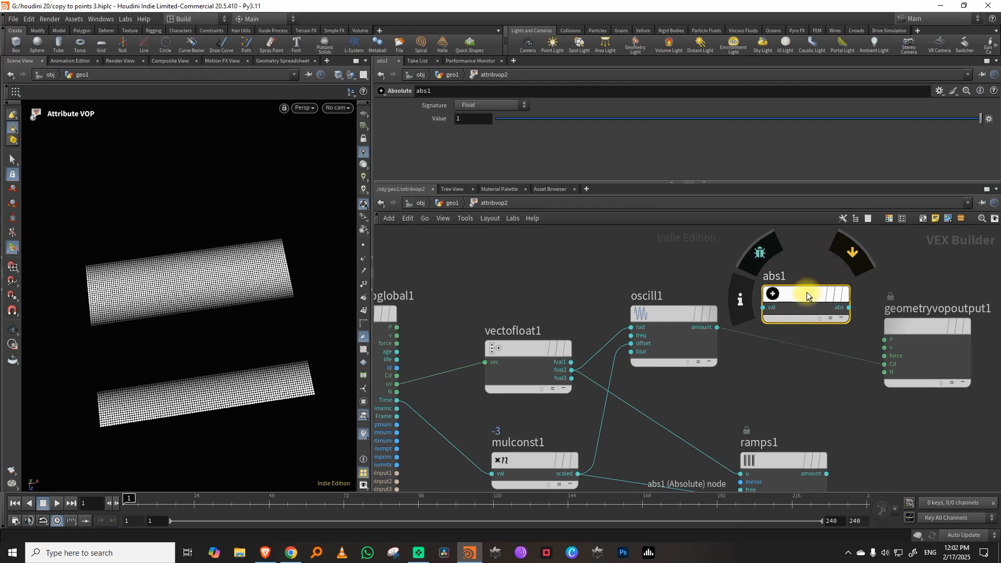
{"action": "left_click_drag", "start_coordinate": [807, 292], "coordinate": [806, 345]}
{"action": "mouse_move", "coordinate": [803, 349]}
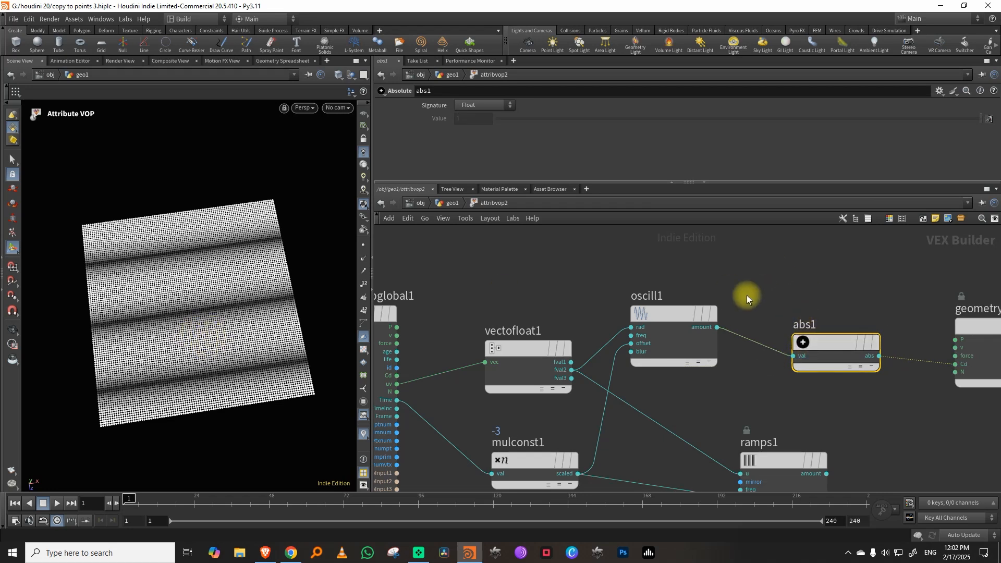
{"action": "key", "text": "Delete"}
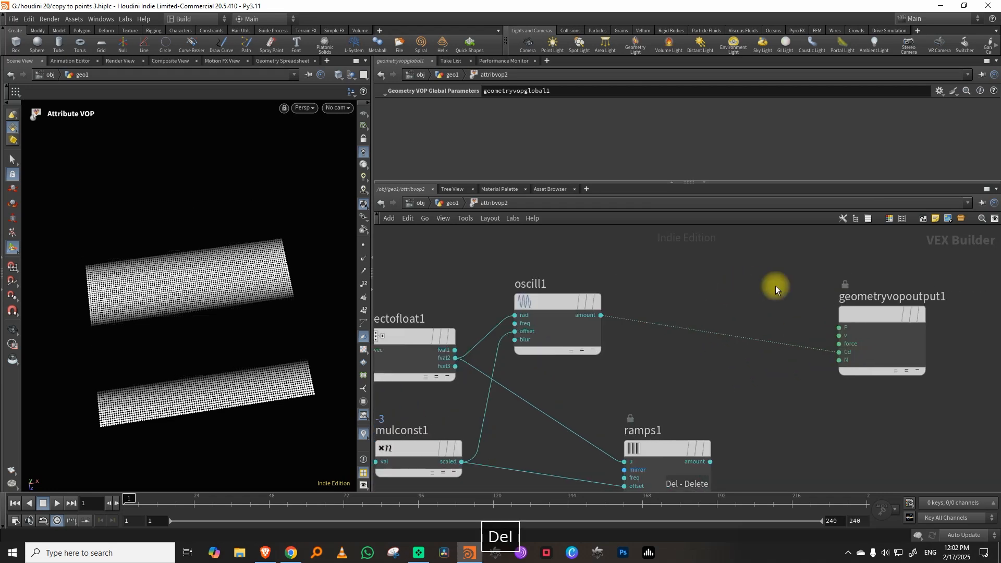
Shift the geometry output node aside and cut the wire from Oscillations to its Cd input.
{"action": "left_click_drag", "start_coordinate": [858, 308], "coordinate": [892, 304]}
{"action": "key", "text": "y"}
{"action": "left_click_drag", "start_coordinate": [786, 356], "coordinate": [775, 298]}
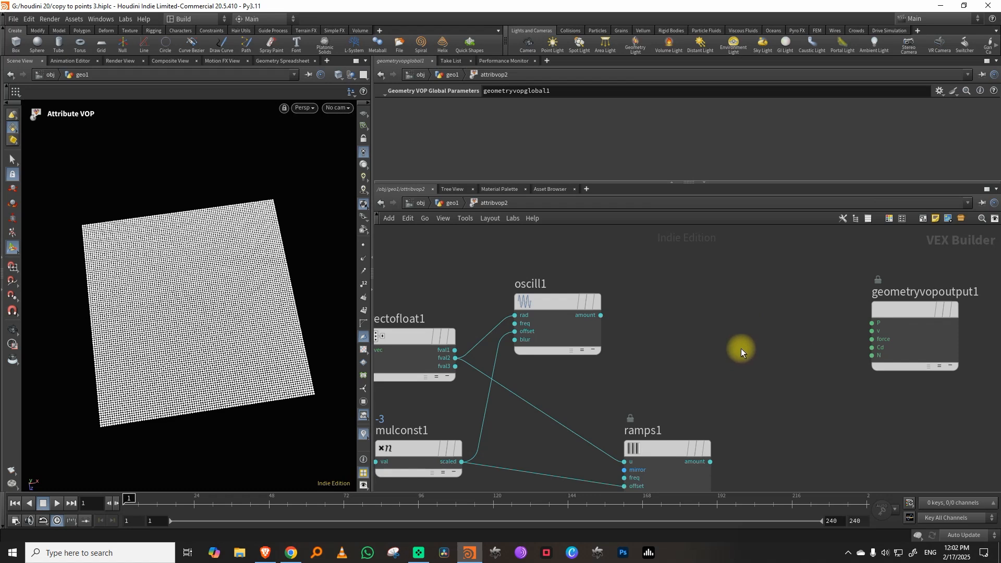
Add a Bind Export node beside the geometry output node and name its parameter pscale.
{"action": "key", "text": "Tab"}
{"action": "type", "text": "bind"}
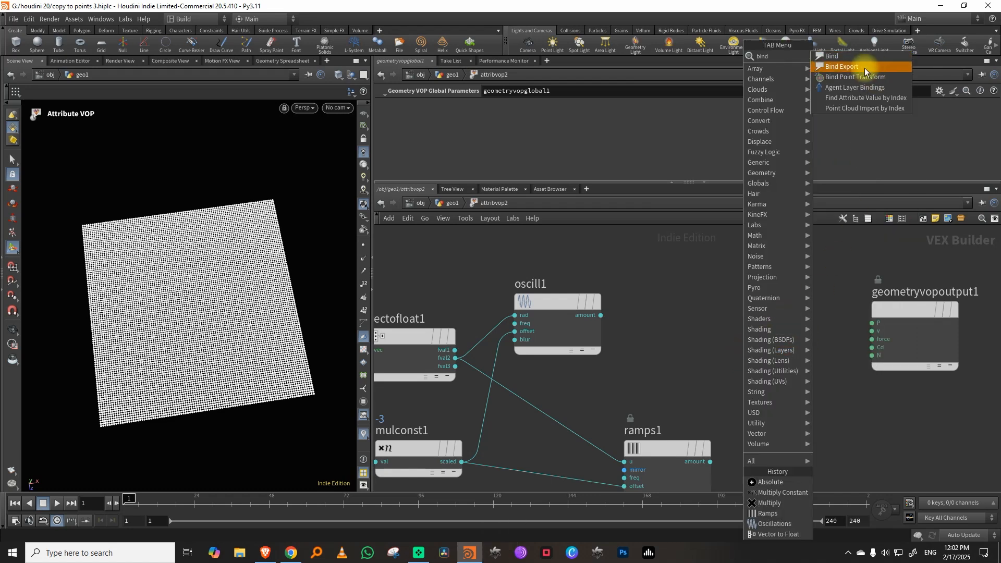
{"action": "left_click", "coordinate": [863, 68]}
{"action": "left_click", "coordinate": [782, 319]}
{"action": "left_click", "coordinate": [486, 108]}
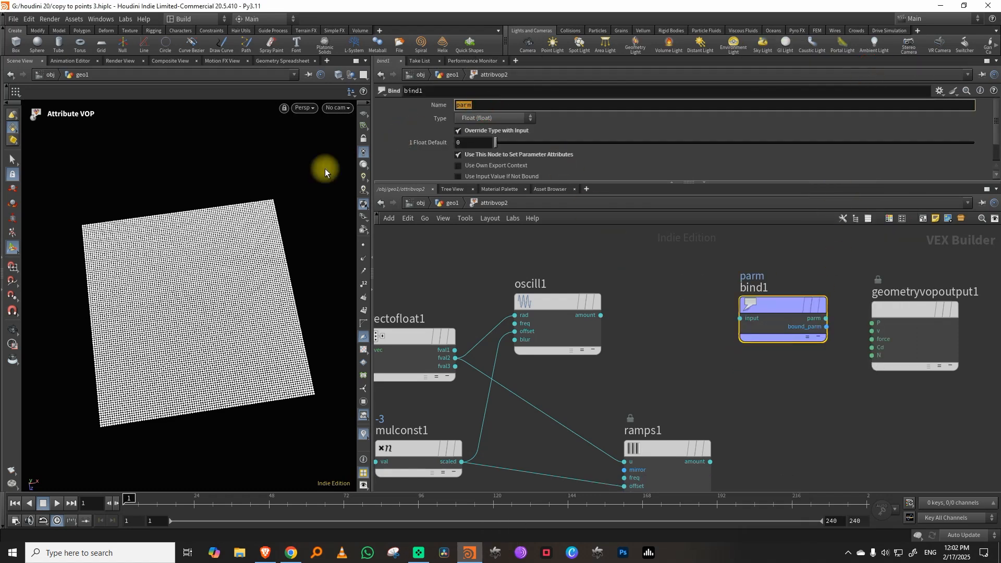
{"action": "type", "text": "pscale"}
{"action": "key", "text": "Return"}
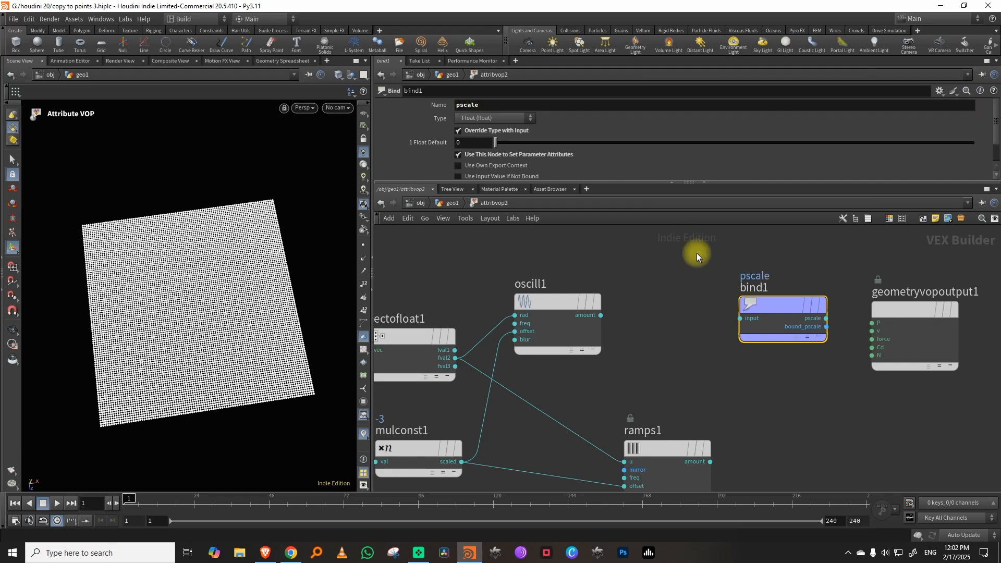
Wire the Oscillations amount into the pscale bind, inspect the scaled points up close, play the animation and rewind it.
{"action": "left_click", "coordinate": [608, 312]}
{"action": "left_click", "coordinate": [723, 312]}
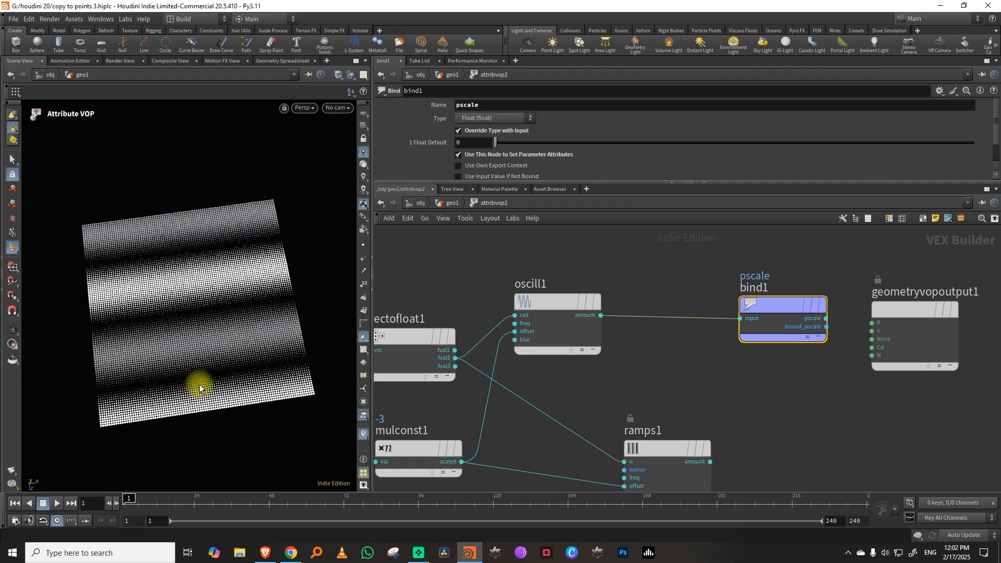
{"action": "key", "text": "space"}
{"action": "scroll", "coordinate": [179, 328], "scroll_direction": "up", "scroll_amount": 10}
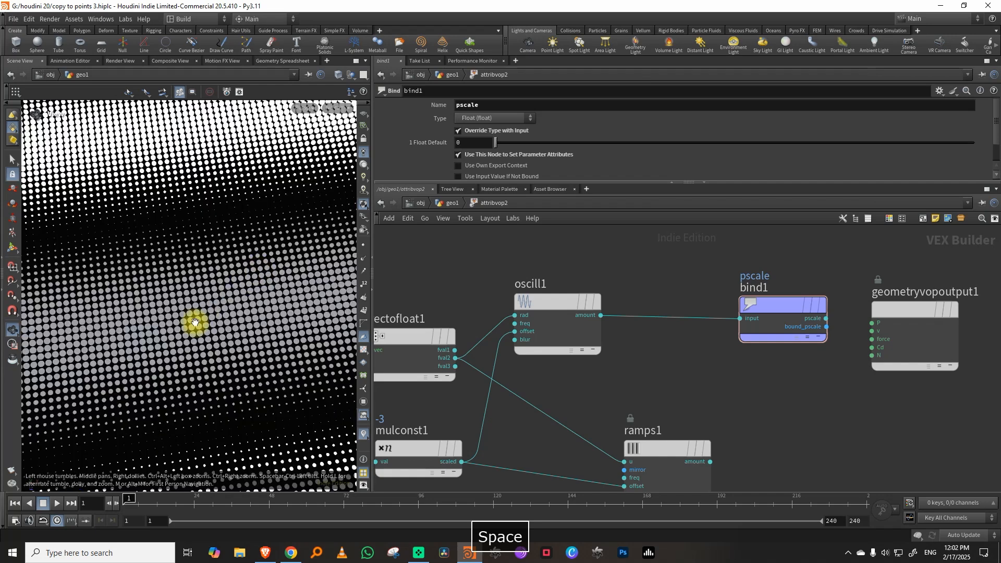
{"action": "right_click_drag", "start_coordinate": [242, 298], "coordinate": [156, 364]}
{"action": "left_click_drag", "start_coordinate": [188, 338], "coordinate": [141, 357]}
{"action": "left_click", "coordinate": [57, 503]}
{"action": "left_click", "coordinate": [15, 503]}
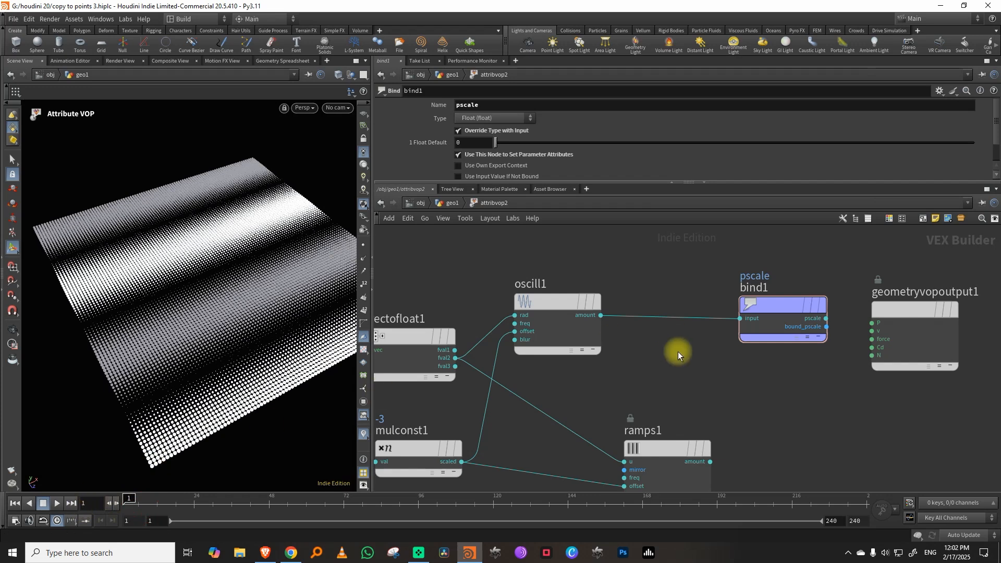
Insert an Absolute node between the Oscillations amount and the pscale bind, play the animation and return to the first frame.
{"action": "key", "text": "Tab"}
{"action": "type", "text": "abs"}
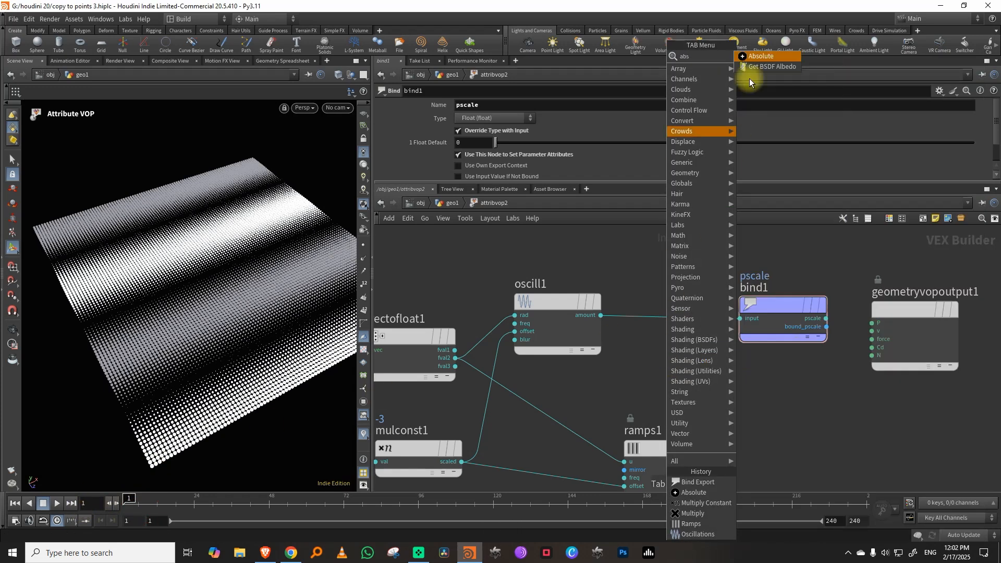
{"action": "key", "text": "Return"}
{"action": "left_click", "coordinate": [671, 313]}
{"action": "key", "text": "space"}
{"action": "left_click_drag", "start_coordinate": [238, 279], "coordinate": [227, 304]}
{"action": "left_click", "coordinate": [57, 503]}
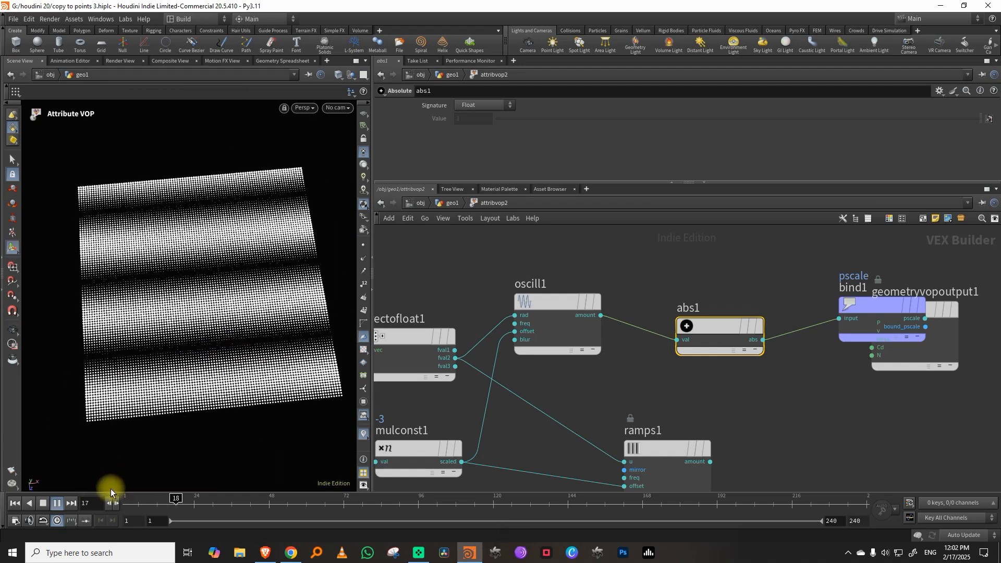
{"action": "left_click", "coordinate": [130, 507]}
Spread out the network, moving the geometry output node aside and the pscale bind lower to clear space.
{"action": "scroll", "coordinate": [805, 313], "scroll_direction": "down", "scroll_amount": 2}
{"action": "middle_click_drag", "start_coordinate": [815, 382], "coordinate": [707, 430]}
{"action": "left_click_drag", "start_coordinate": [783, 385], "coordinate": [947, 384]}
{"action": "left_click_drag", "start_coordinate": [785, 370], "coordinate": [802, 375]}
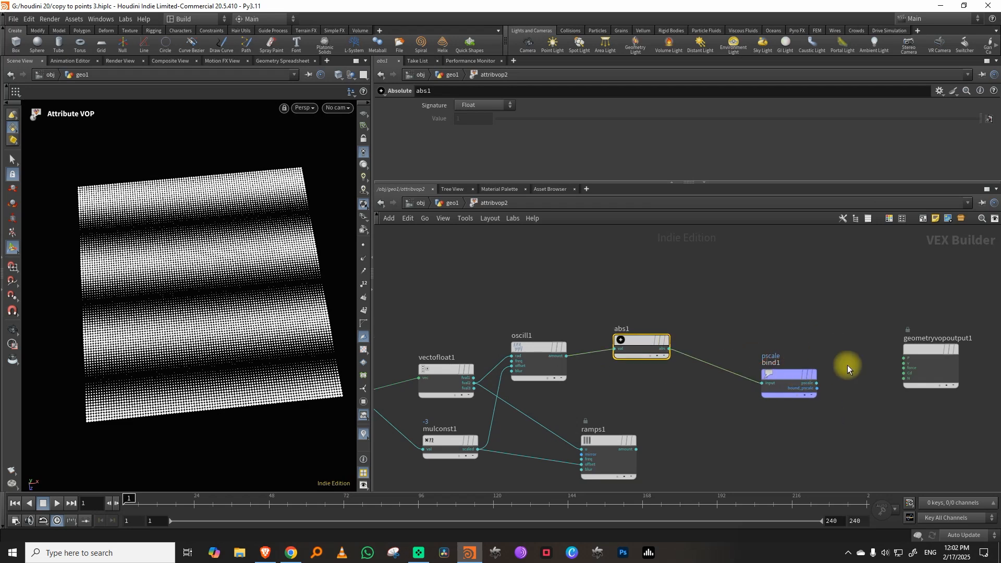
{"action": "left_click_drag", "start_coordinate": [795, 421], "coordinate": [796, 430]}
Delete the geometry output node from the network.
{"action": "left_click", "coordinate": [935, 348]}
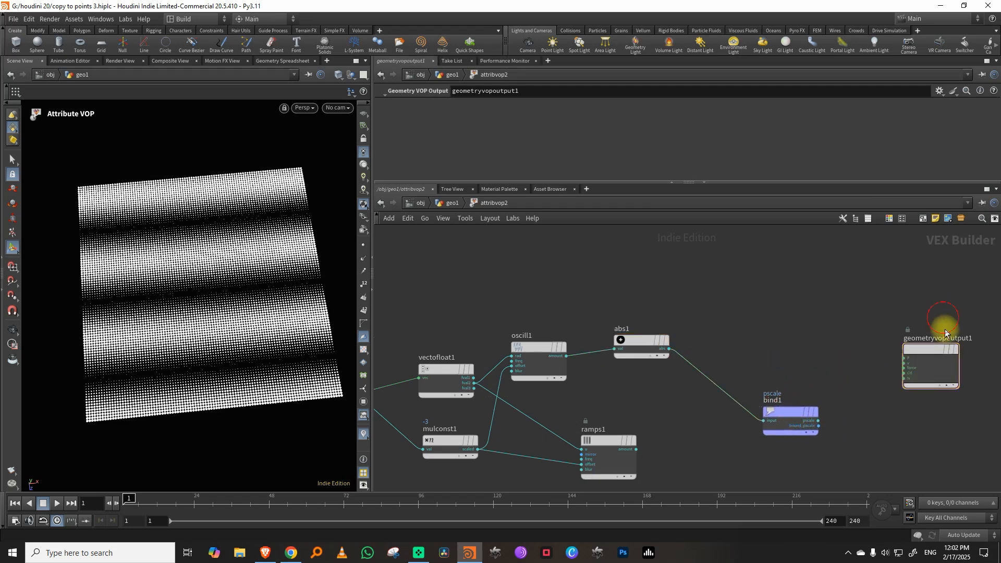
{"action": "key", "text": "Delete"}
{"action": "left_click_drag", "start_coordinate": [894, 397], "coordinate": [943, 323]}
{"action": "key", "text": "Delete"}
Add a Bind Export node above the pscale bind.
{"action": "middle_click_drag", "start_coordinate": [762, 345], "coordinate": [795, 350]}
{"action": "scroll", "coordinate": [827, 343], "scroll_direction": "up", "scroll_amount": 2}
{"action": "key", "text": "Tab"}
{"action": "type", "text": "bind"}
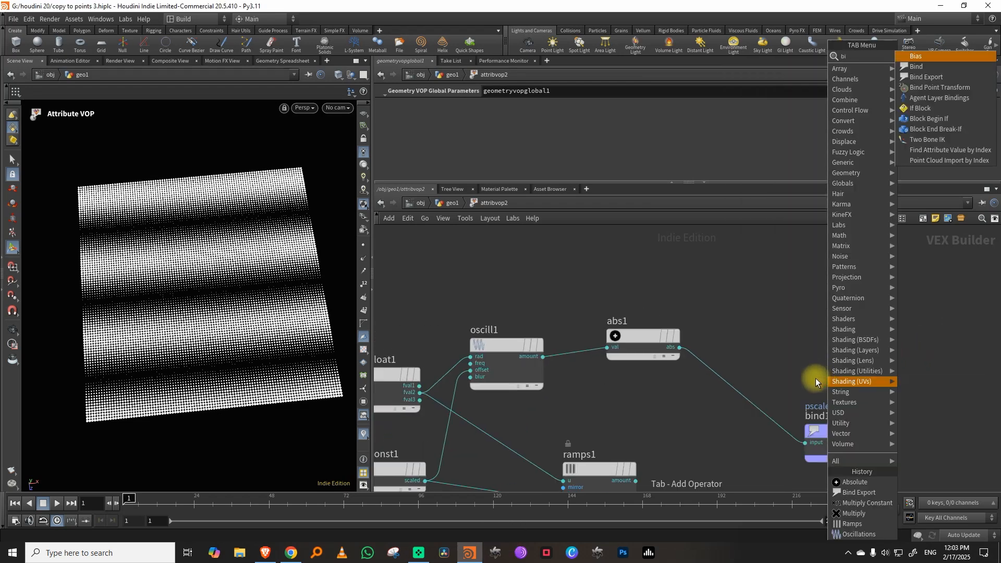
{"action": "left_click", "coordinate": [915, 56]}
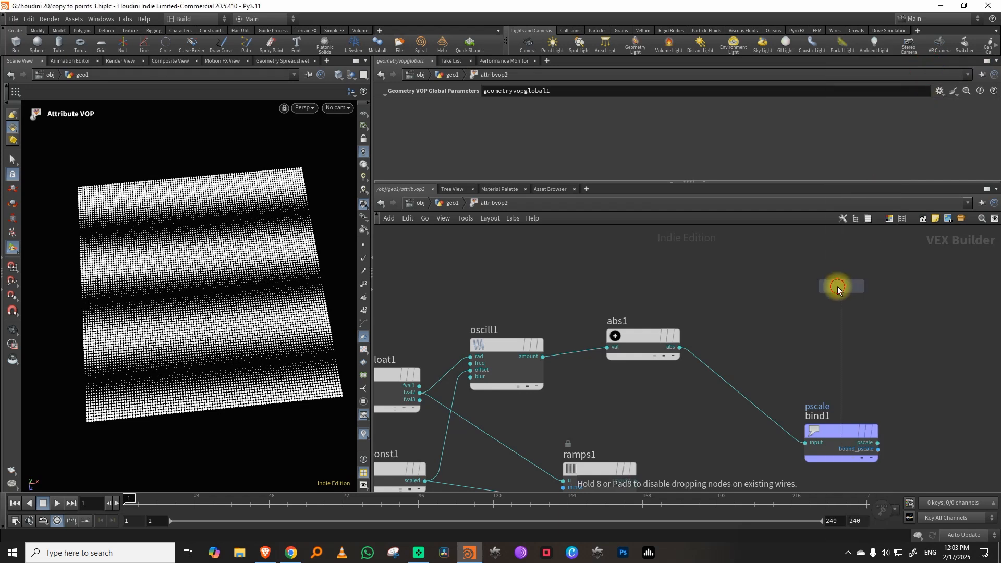
{"action": "left_click", "coordinate": [832, 286]}
Name the new bind attribute colour and wire the Absolute node's output into its input.
{"action": "double_click", "coordinate": [464, 105]}
{"action": "type", "text": "color"}
{"action": "key", "text": "Return"}
{"action": "left_click", "coordinate": [466, 105]}
{"action": "type", "text": "u"}
{"action": "key", "text": "Return"}
{"action": "left_click", "coordinate": [500, 118]}
{"action": "left_click", "coordinate": [648, 231]}
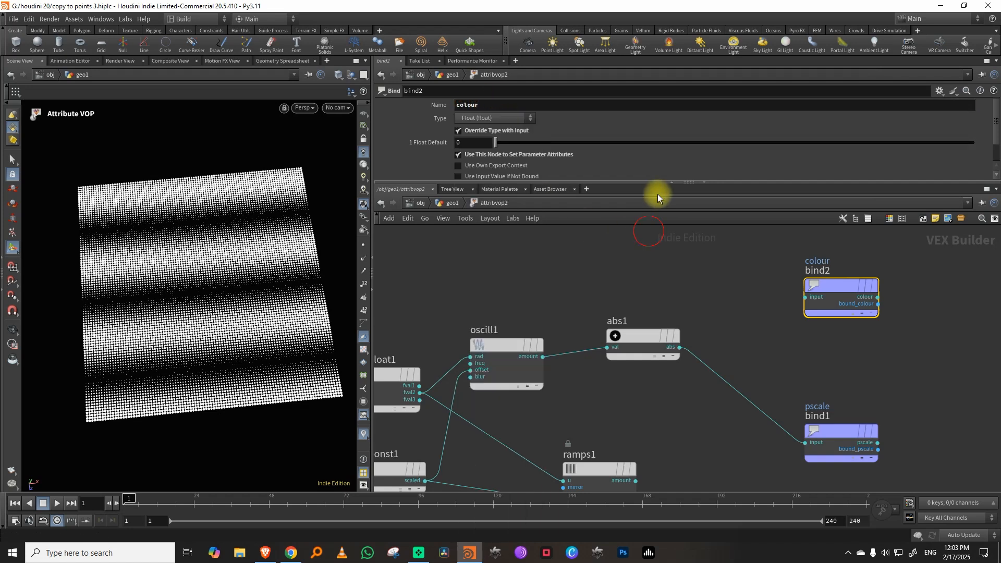
{"action": "left_click", "coordinate": [680, 347]}
{"action": "left_click", "coordinate": [805, 297]}
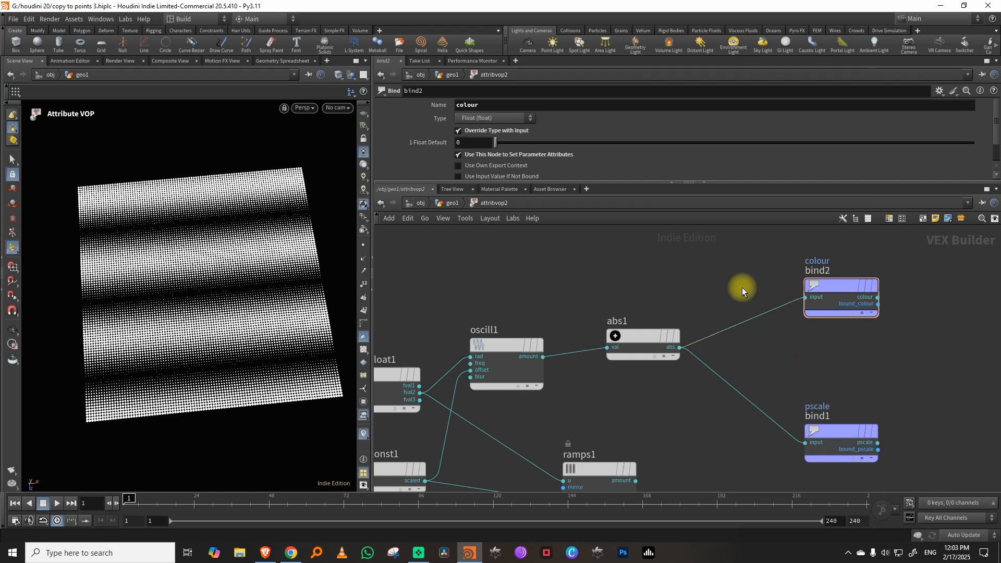
Return to the geo1 network and insert a Color node between attribvop2 and copytopoints2.
{"action": "left_click", "coordinate": [453, 204]}
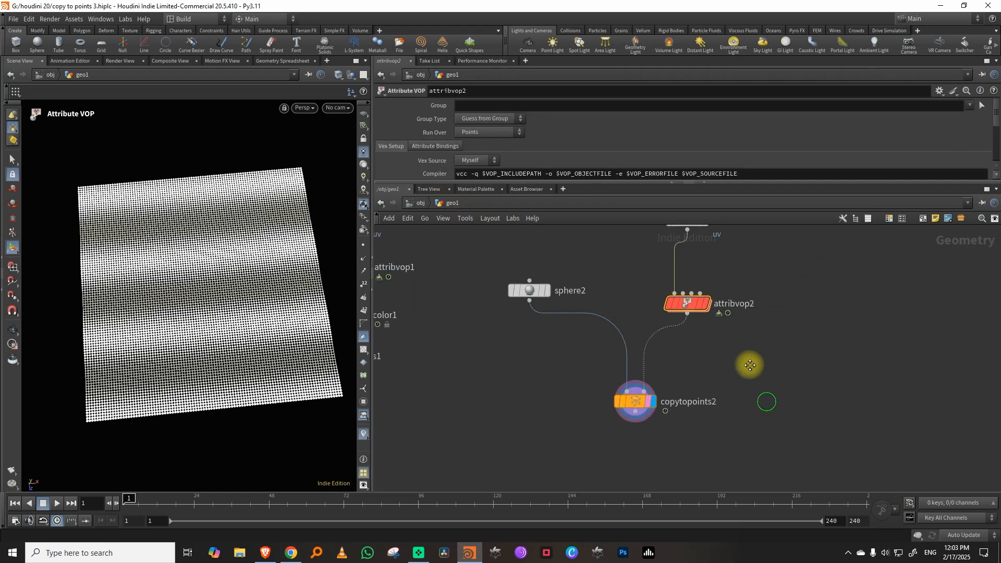
{"action": "key", "text": "Tab"}
{"action": "type", "text": "colo"}
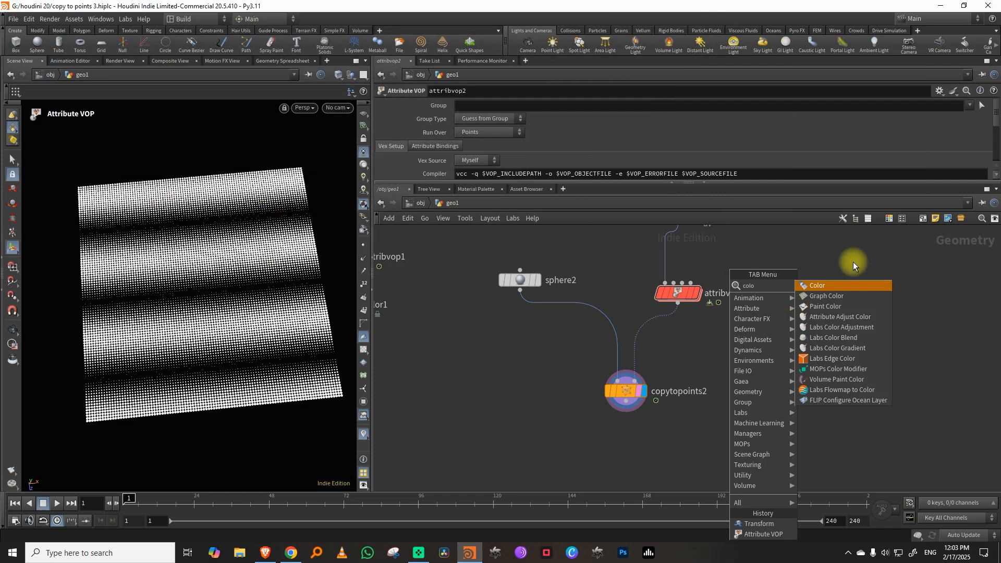
{"action": "left_click", "coordinate": [843, 284]}
{"action": "left_click", "coordinate": [676, 338]}
Set the Color node's type to Ramp from Attribute, using the colour attribute.
{"action": "left_click", "coordinate": [515, 157]}
{"action": "left_click", "coordinate": [509, 197]}
{"action": "left_click", "coordinate": [980, 171]}
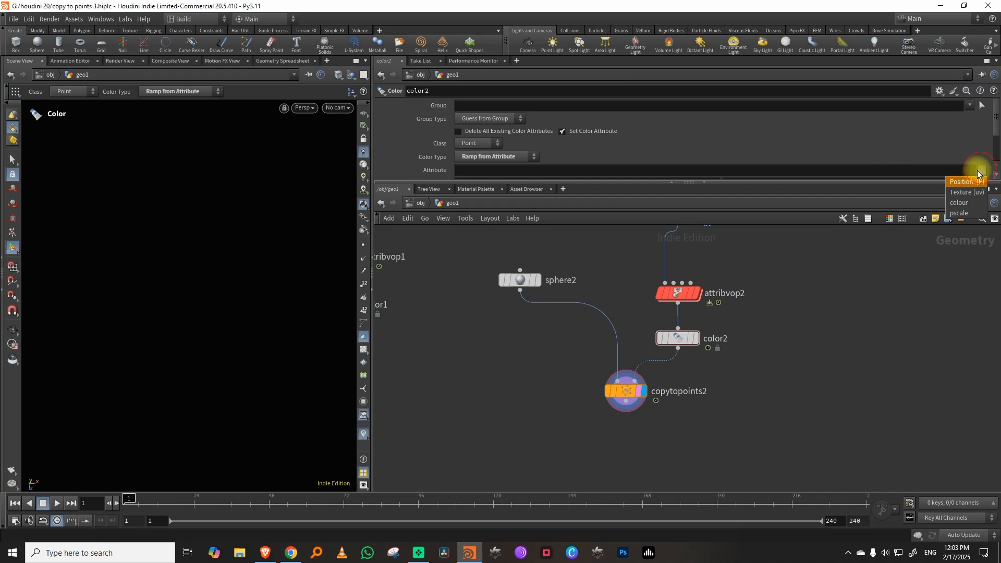
{"action": "left_click", "coordinate": [968, 208]}
Enlarge the parameter area to reveal the attribute ramp and load the Two-Tone preset into it.
{"action": "left_click_drag", "start_coordinate": [850, 181], "coordinate": [856, 270]}
{"action": "left_click", "coordinate": [988, 198]}
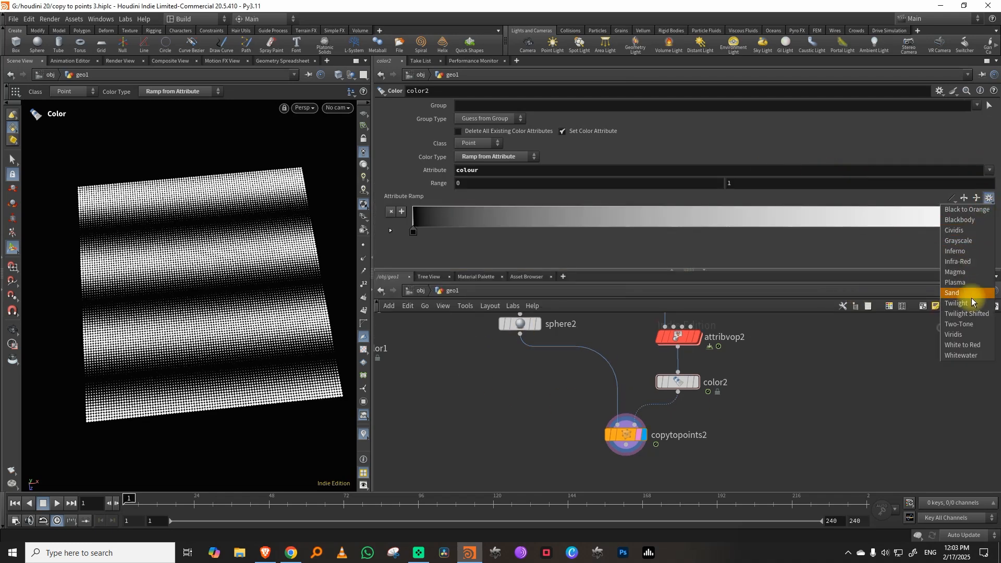
{"action": "left_click", "coordinate": [970, 324]}
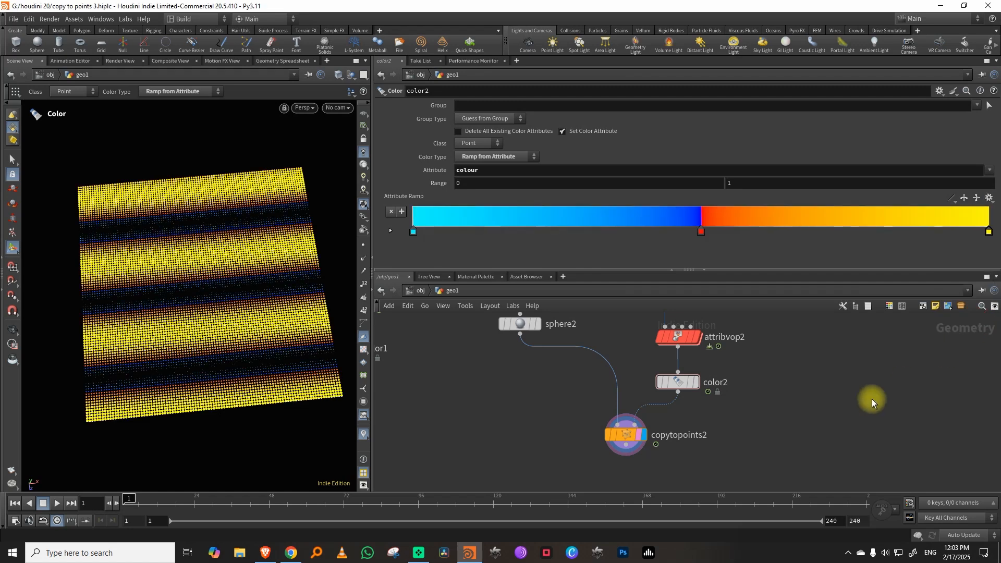
Reverse the ramp, spread its red and blue keys around a magenta key, and preview the animation from the first frame.
{"action": "left_click", "coordinate": [951, 200]}
{"action": "left_click_drag", "start_coordinate": [703, 233], "coordinate": [625, 239]}
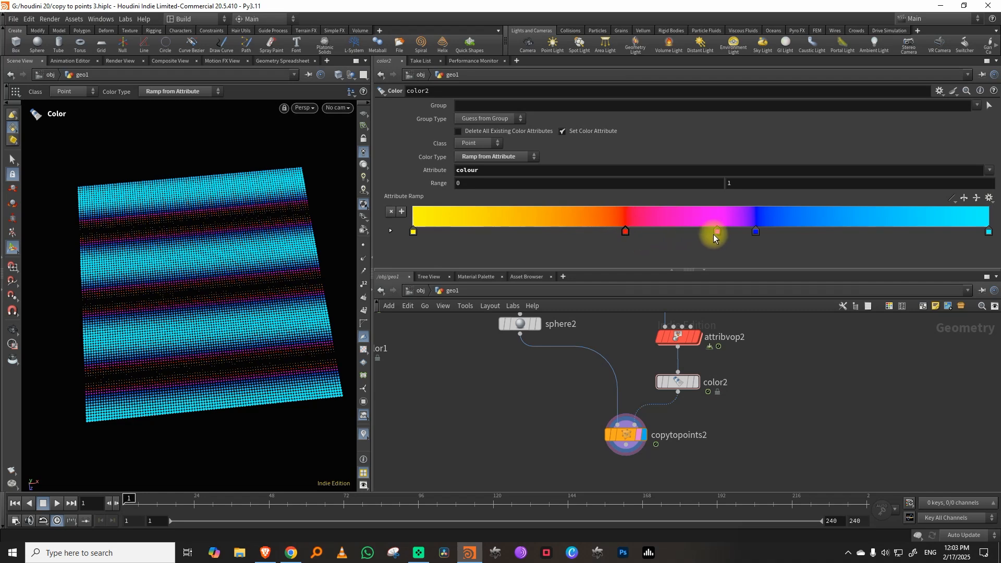
{"action": "left_click_drag", "start_coordinate": [756, 231], "coordinate": [791, 227]}
{"action": "left_click", "coordinate": [839, 340]}
{"action": "left_click", "coordinate": [57, 503]}
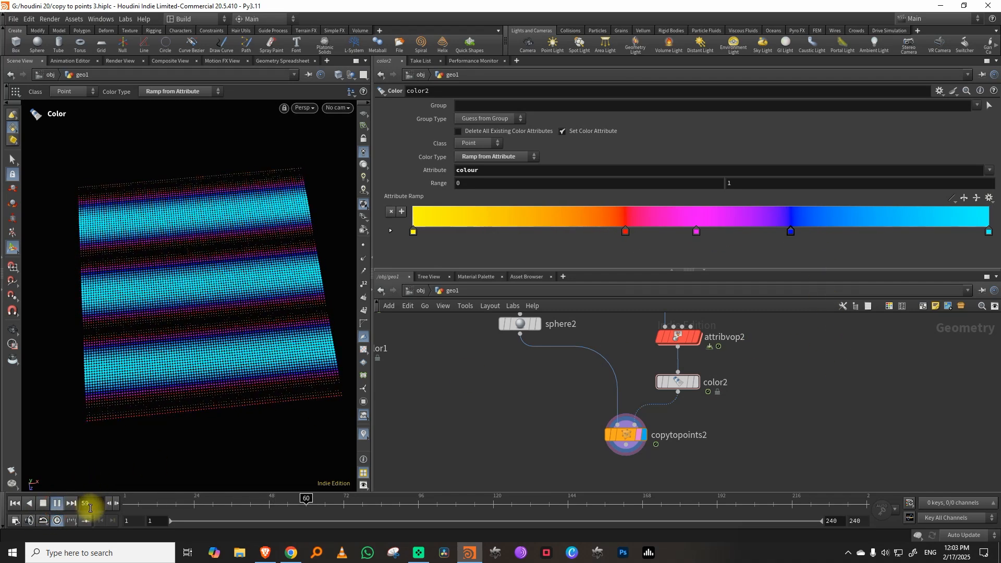
{"action": "left_click_drag", "start_coordinate": [139, 505], "coordinate": [116, 511]}
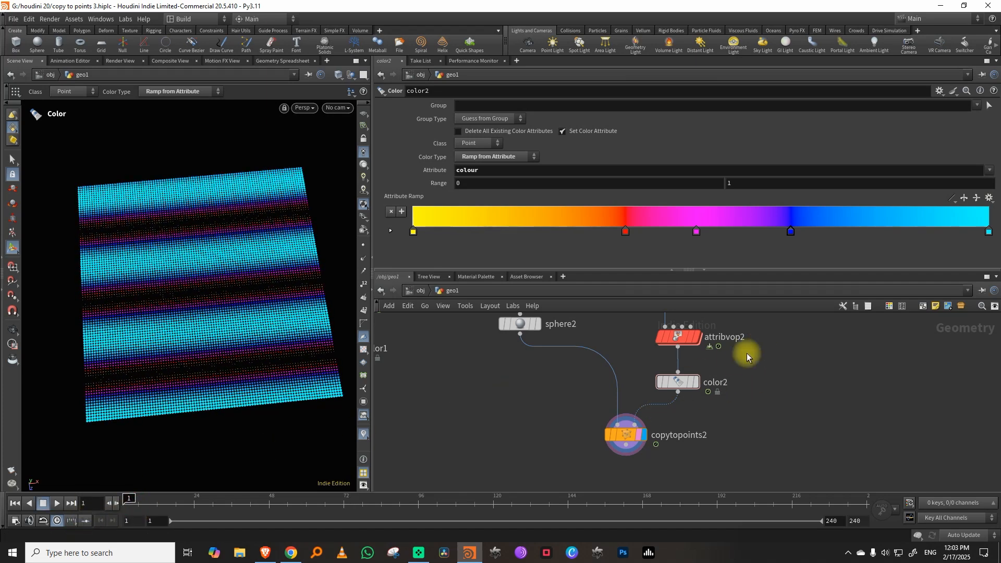
Reopen the attribvop2 network and enlarge the node area to show the whole node chain.
{"action": "middle_click_drag", "start_coordinate": [756, 355], "coordinate": [751, 402]}
{"action": "double_click", "coordinate": [672, 385]}
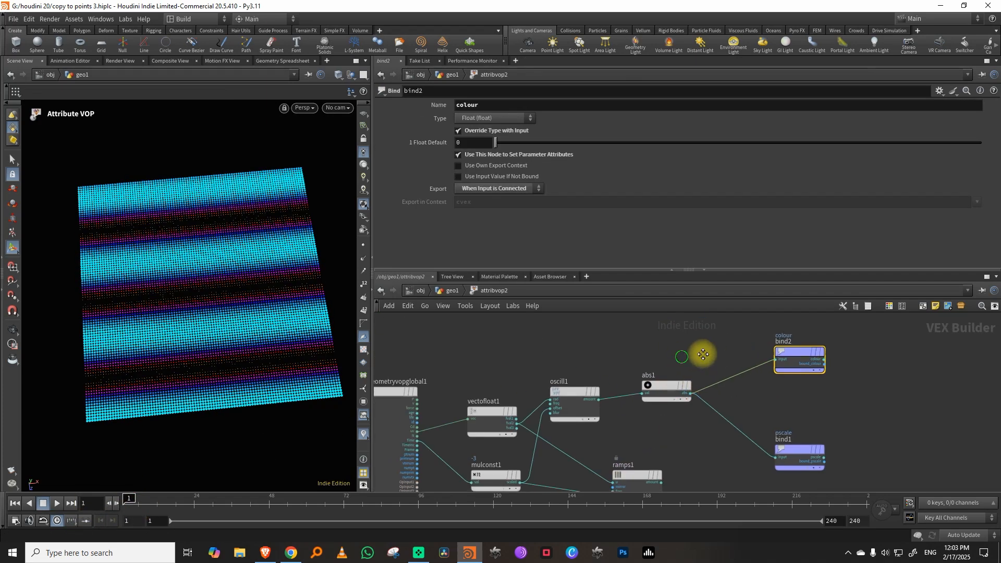
{"action": "left_click_drag", "start_coordinate": [631, 270], "coordinate": [632, 214]}
{"action": "middle_click_drag", "start_coordinate": [762, 376], "coordinate": [705, 371]}
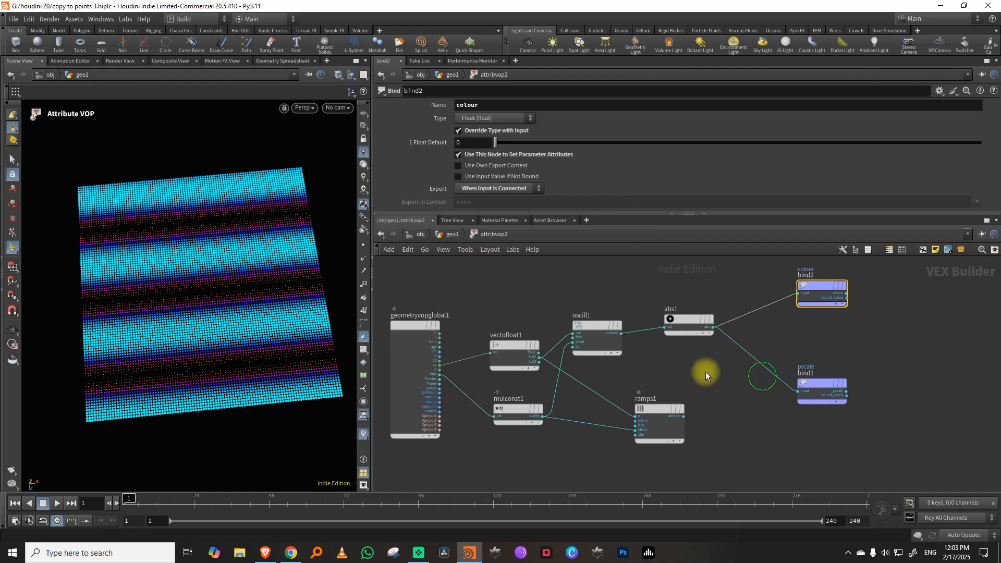
Try the Ramps amount as input for both the colour and pscale binds, play the animation and rewind it.
{"action": "left_click", "coordinate": [684, 417]}
{"action": "left_click", "coordinate": [796, 293]}
{"action": "left_click", "coordinate": [677, 409]}
{"action": "left_click", "coordinate": [684, 416]}
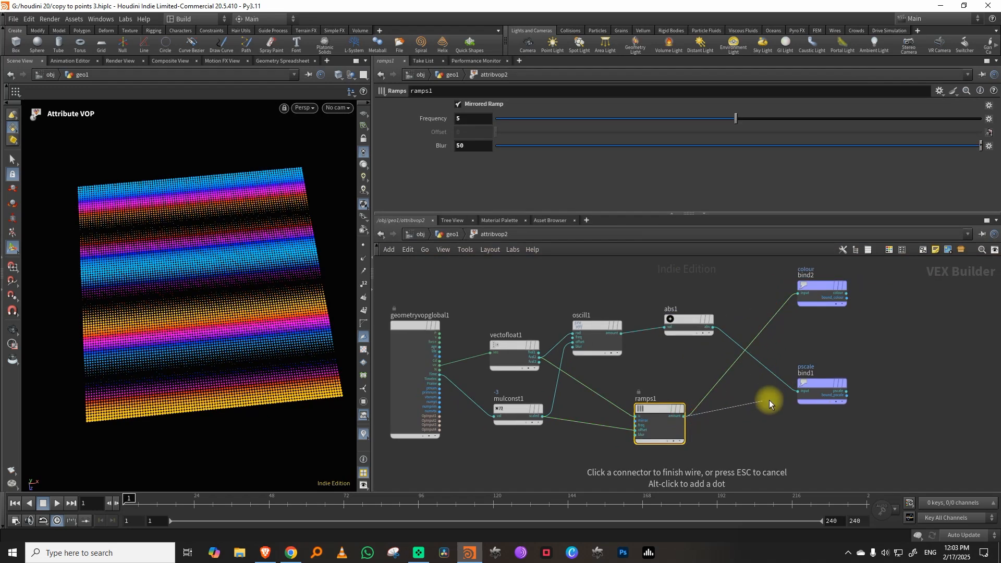
{"action": "left_click", "coordinate": [797, 391]}
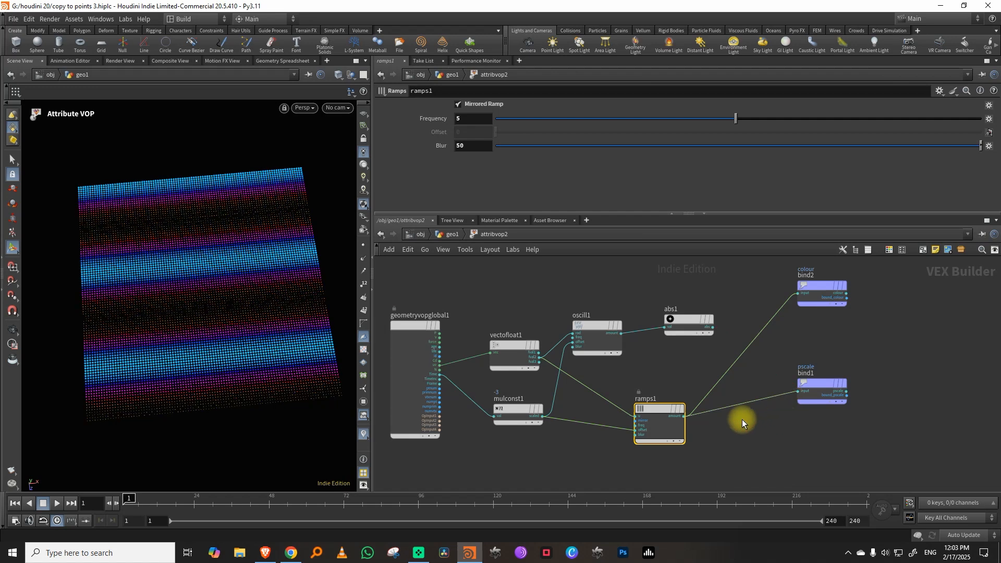
{"action": "left_click", "coordinate": [57, 504]}
{"action": "left_click_drag", "start_coordinate": [152, 502], "coordinate": [84, 495]}
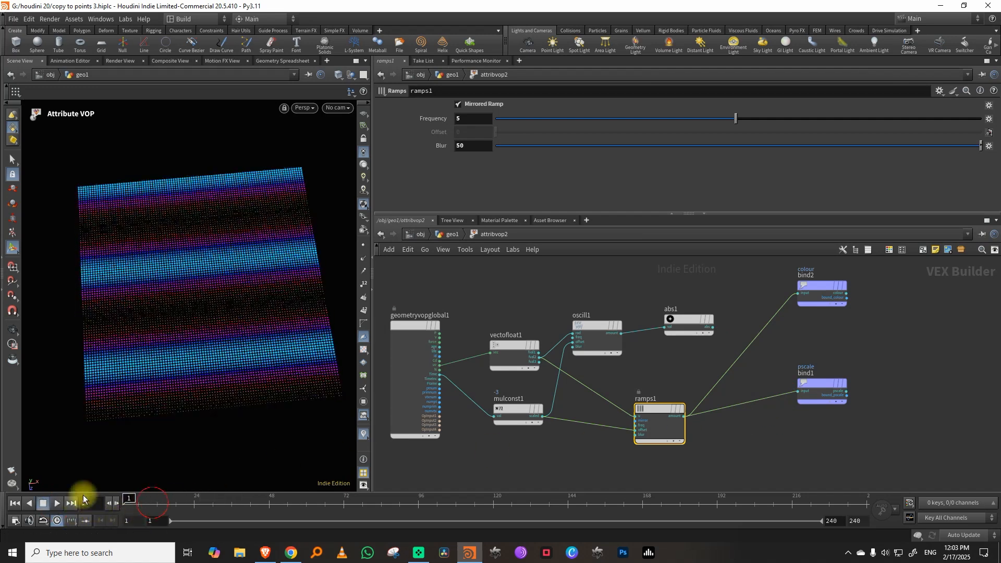
Wire the Absolute output back into both the colour and pscale binds.
{"action": "left_click", "coordinate": [712, 327]}
{"action": "left_click", "coordinate": [797, 293]}
{"action": "left_click", "coordinate": [713, 327]}
{"action": "left_click", "coordinate": [798, 391]}
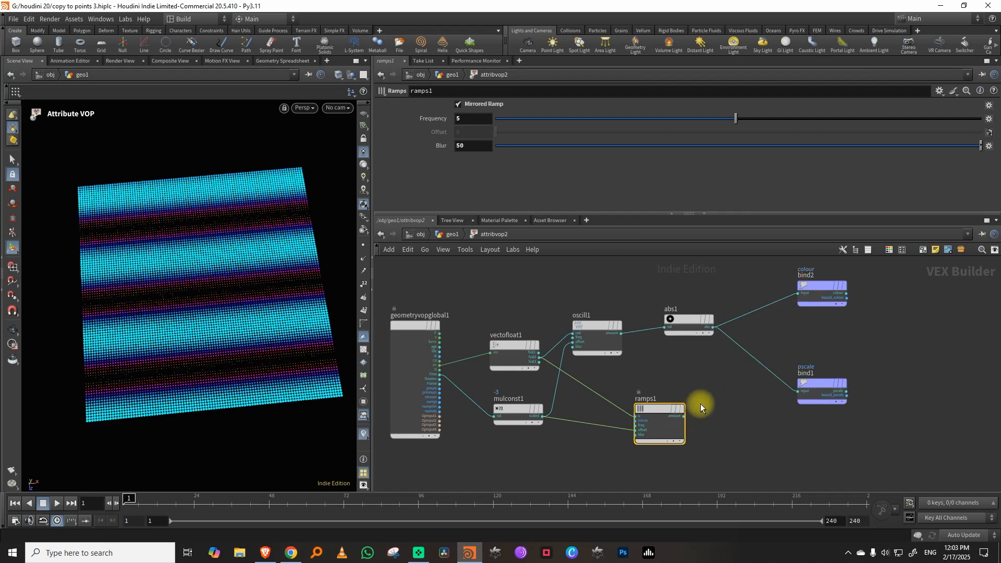
Delete the Ramps node and move the remaining nodes away from the global parameters node to make room.
{"action": "key", "text": "Delete"}
{"action": "left_click_drag", "start_coordinate": [581, 318], "coordinate": [569, 306]}
{"action": "left_click_drag", "start_coordinate": [654, 266], "coordinate": [893, 395]}
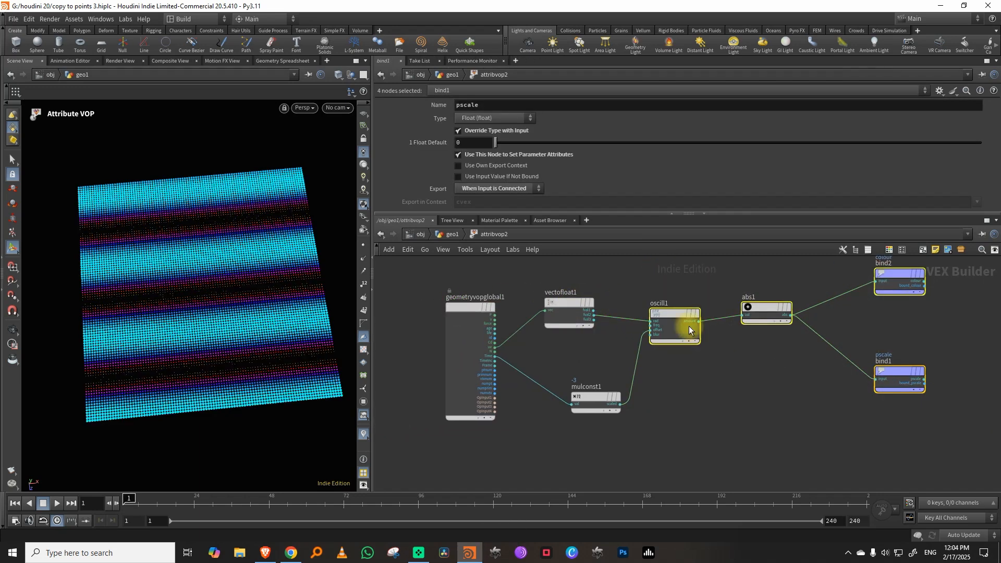
{"action": "left_click_drag", "start_coordinate": [688, 326], "coordinate": [758, 334]}
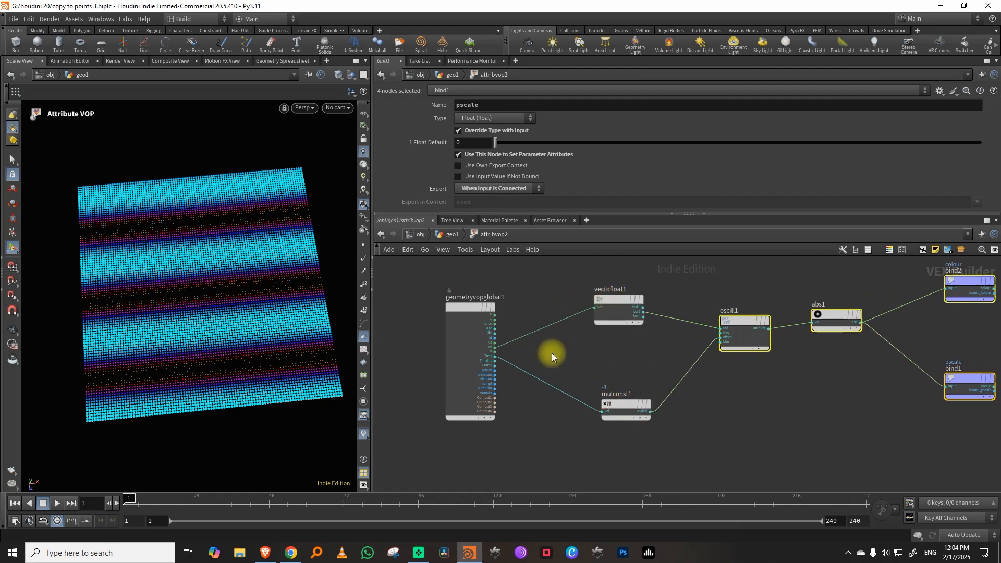
Add a Turbulent Noise node between the global parameters node and the Vector to Float node.
{"action": "scroll", "coordinate": [577, 340], "scroll_direction": "up", "scroll_amount": 3}
{"action": "left_click", "coordinate": [569, 308]}
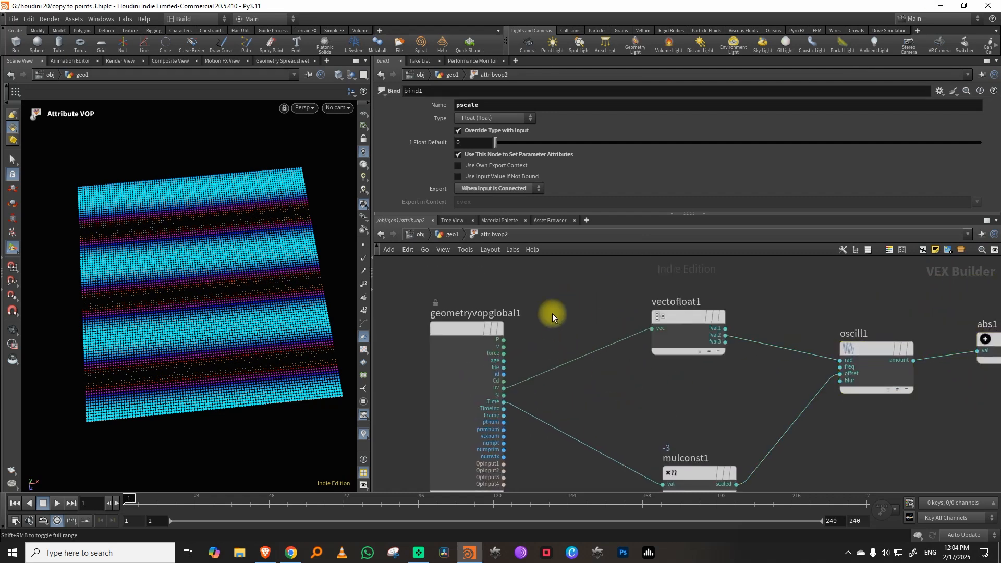
{"action": "key", "text": "Tab"}
{"action": "type", "text": "oi"}
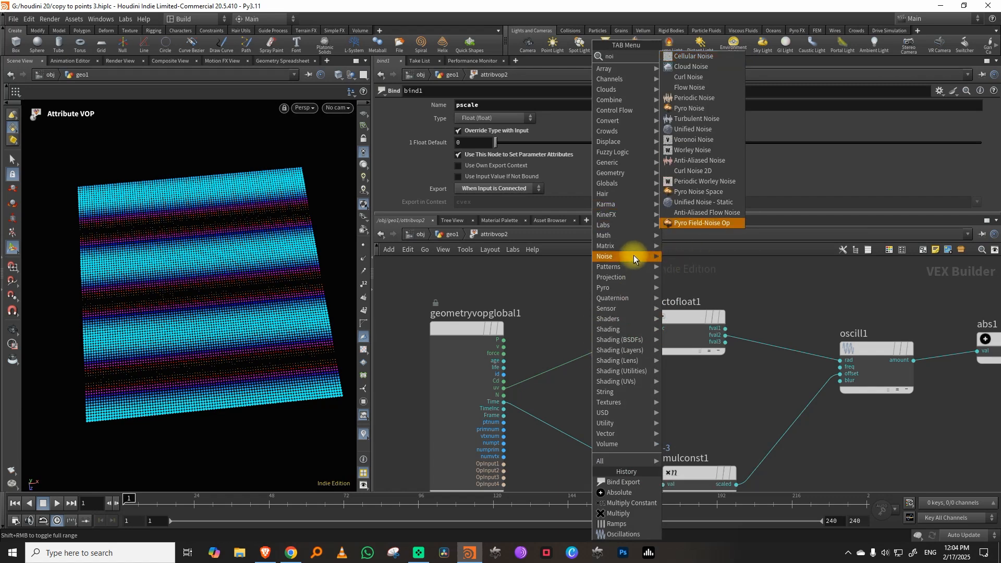
{"action": "mouse_move", "coordinate": [639, 258]}
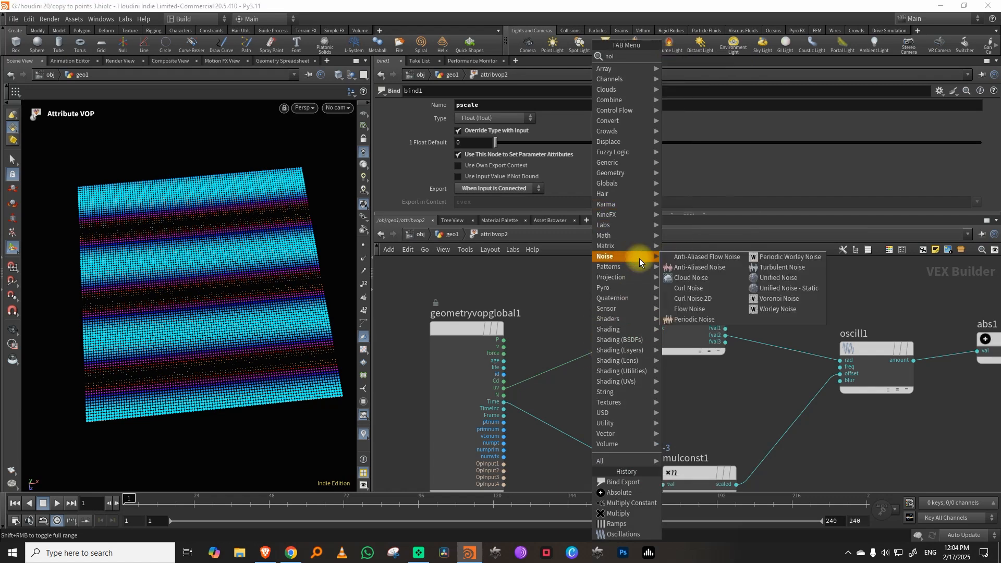
{"action": "left_click", "coordinate": [792, 270]}
{"action": "left_click", "coordinate": [576, 298]}
Wire the global P output into the Turbulent Noise pos input and arrange both nodes clear of the other wires.
{"action": "left_click_drag", "start_coordinate": [452, 339], "coordinate": [394, 335]}
{"action": "left_click", "coordinate": [541, 317]}
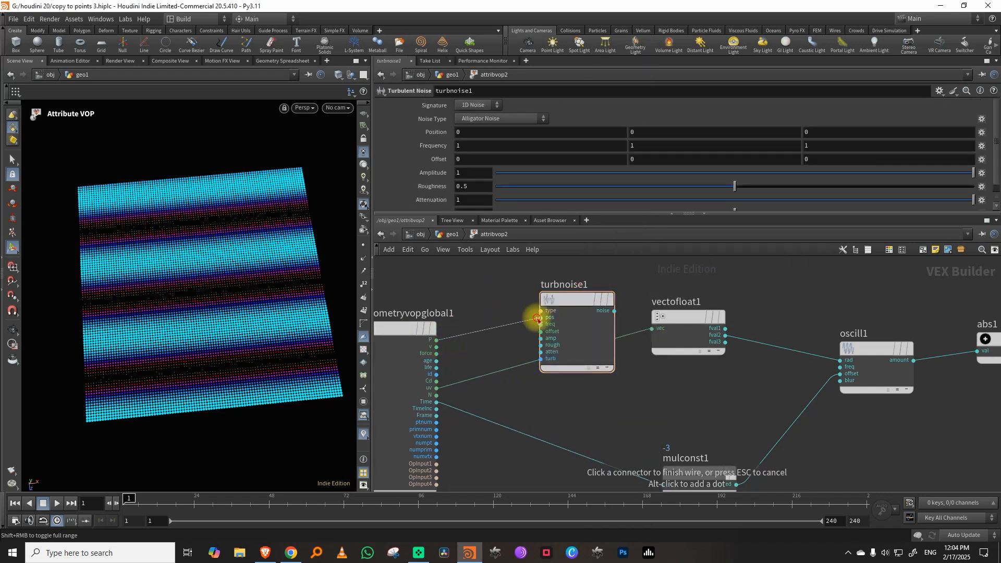
{"action": "left_click_drag", "start_coordinate": [573, 299], "coordinate": [530, 281]}
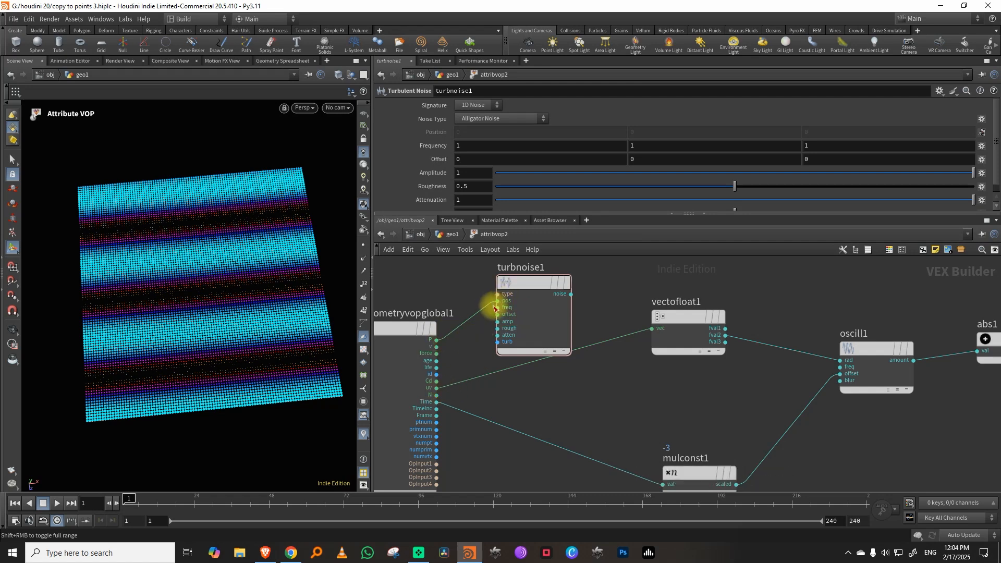
{"action": "left_click", "coordinate": [561, 304]}
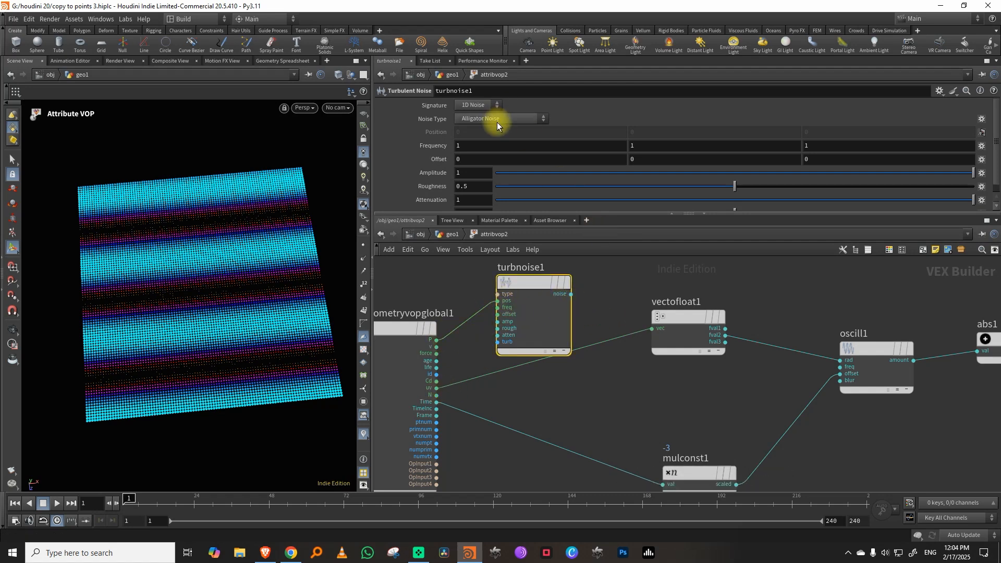
Move the Vector to Float node lower, wire the noise output into the Oscillations rad input, and preview the animation.
{"action": "left_click_drag", "start_coordinate": [683, 335], "coordinate": [686, 367]}
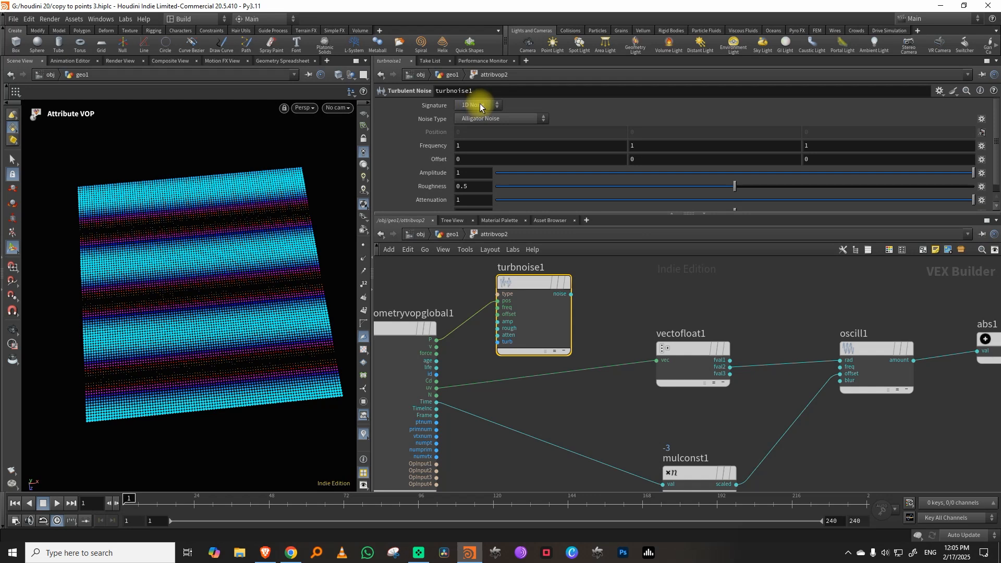
{"action": "middle_click_drag", "start_coordinate": [687, 320], "coordinate": [598, 321]}
{"action": "left_click_drag", "start_coordinate": [604, 358], "coordinate": [599, 390]}
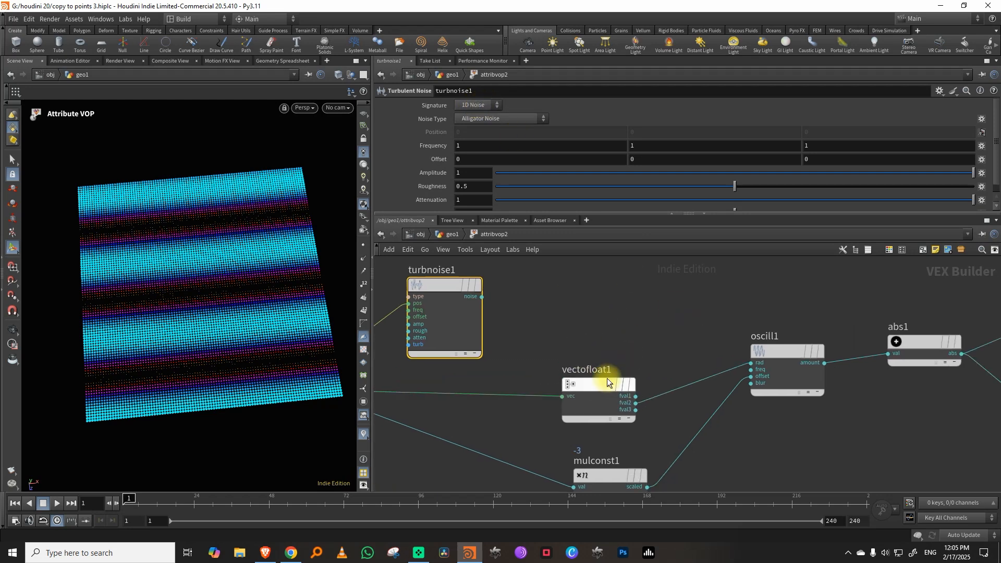
{"action": "middle_click_drag", "start_coordinate": [558, 319], "coordinate": [492, 326]}
{"action": "left_click", "coordinate": [416, 302]}
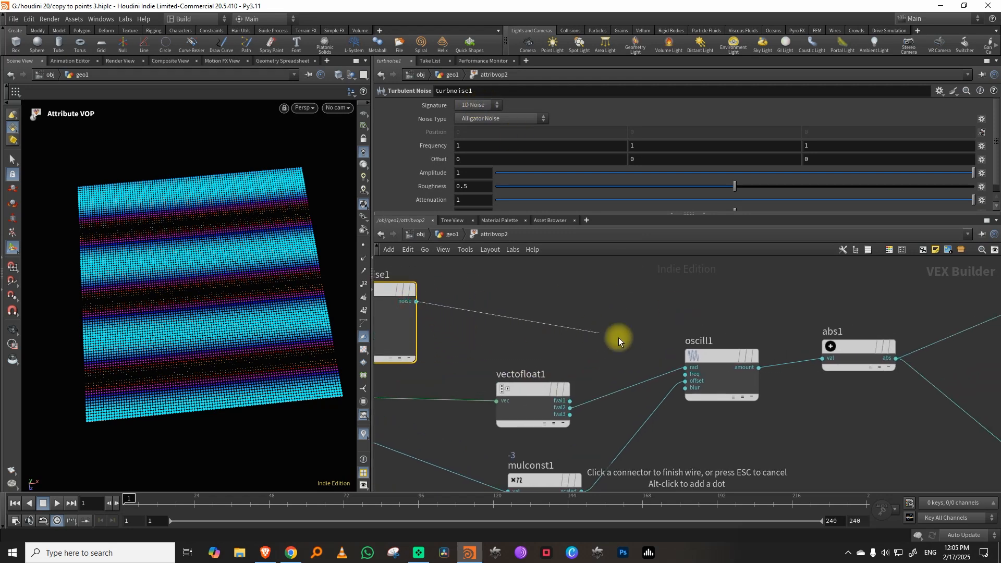
{"action": "left_click", "coordinate": [685, 367]}
{"action": "left_click", "coordinate": [57, 503]}
{"action": "left_click_drag", "start_coordinate": [135, 502], "coordinate": [104, 506]}
Set the Turbulent Noise type to Original Perlin Noise and its second Offset component to 0.8.
{"action": "left_click", "coordinate": [501, 119]}
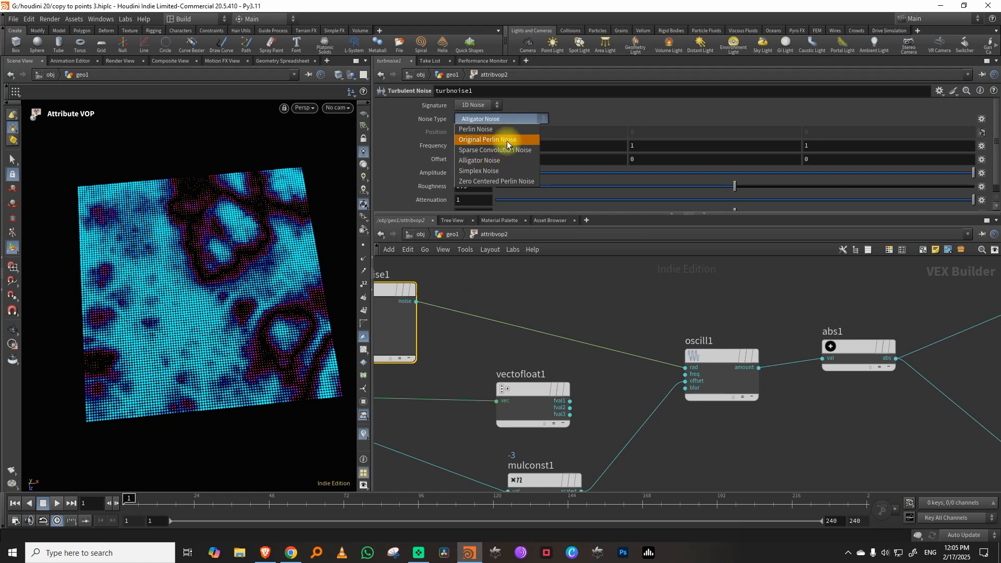
{"action": "left_click", "coordinate": [508, 141]}
{"action": "left_click", "coordinate": [512, 119]}
{"action": "left_click", "coordinate": [638, 153]}
{"action": "middle_click_drag", "start_coordinate": [638, 156], "coordinate": [688, 130]}
{"action": "left_click", "coordinate": [544, 120]}
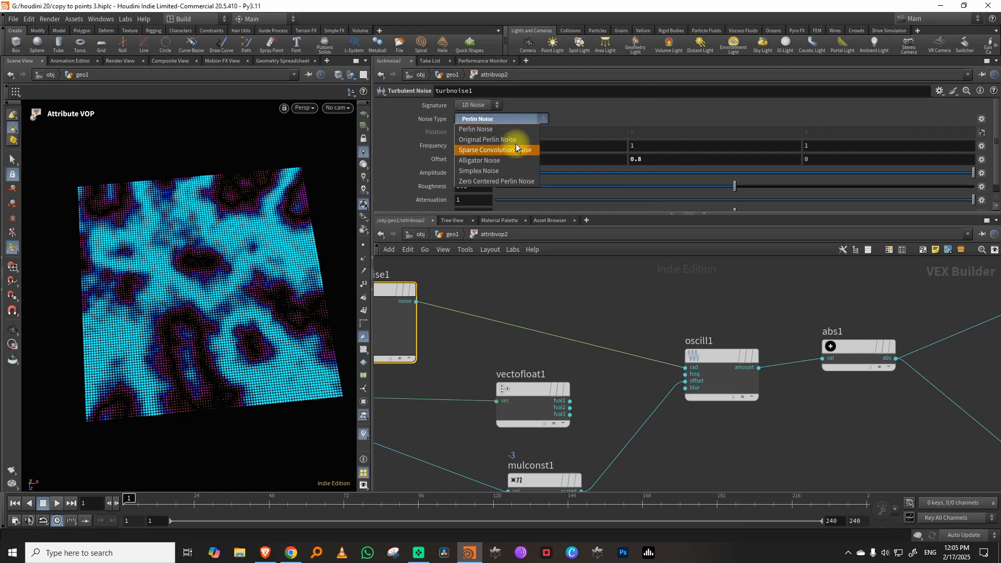
{"action": "left_click", "coordinate": [515, 143]}
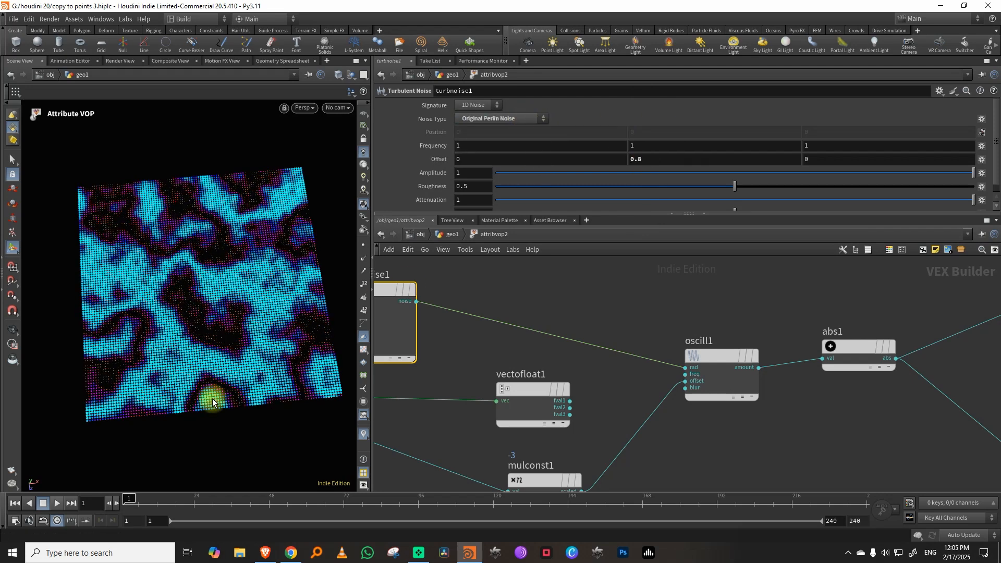
Set the Turbulent Noise roughness to 0.226 while the animation plays, stop playback and return to the first frame.
{"action": "left_click", "coordinate": [57, 503]}
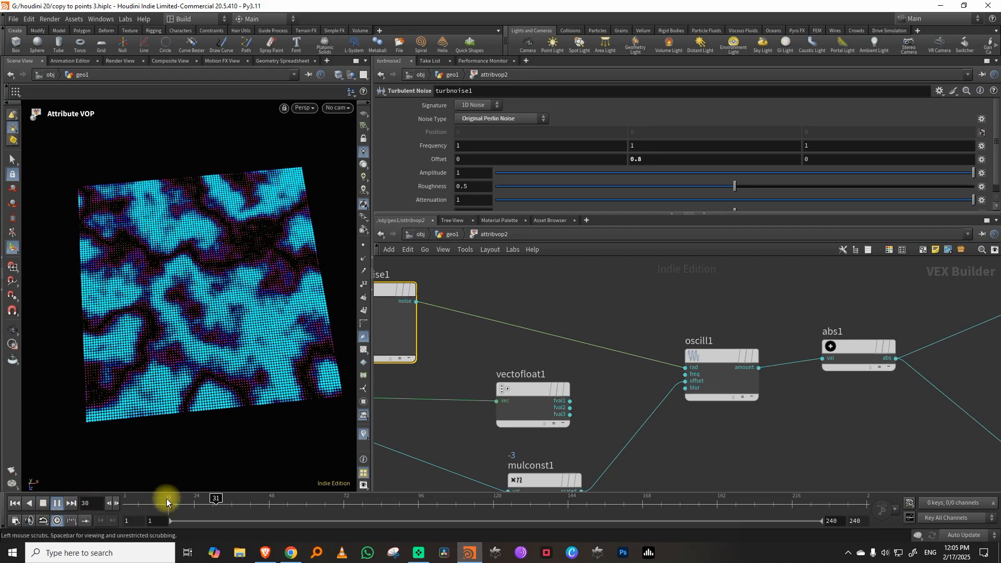
{"action": "left_click", "coordinate": [573, 186]}
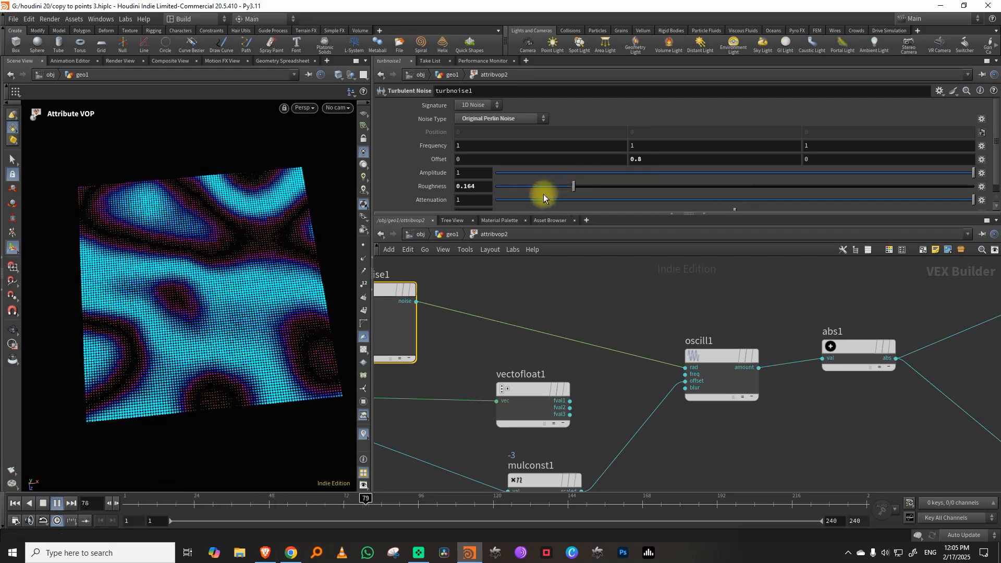
{"action": "left_click", "coordinate": [603, 187]}
{"action": "left_click", "coordinate": [43, 503]}
{"action": "left_click", "coordinate": [15, 503]}
Wire the Vector to Float node's fval1 output into the Oscillations rad input.
{"action": "left_click", "coordinate": [570, 401]}
{"action": "left_click", "coordinate": [684, 367]}
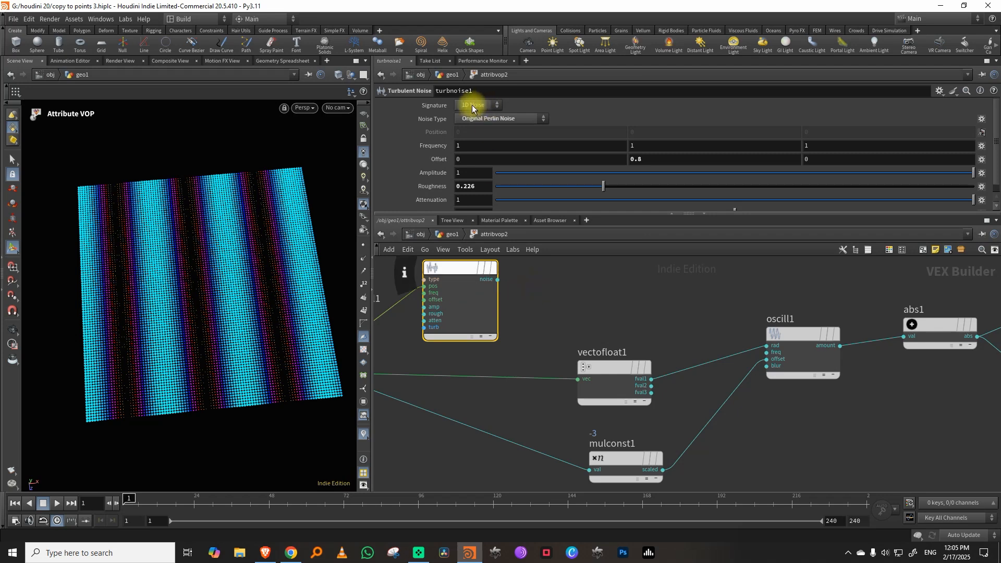
Set the Turbulent Noise signature to 3D Noise and sum its output with the uv vector through an Add node before Vector to Float.
{"action": "left_click", "coordinate": [476, 127]}
{"action": "left_click", "coordinate": [551, 303]}
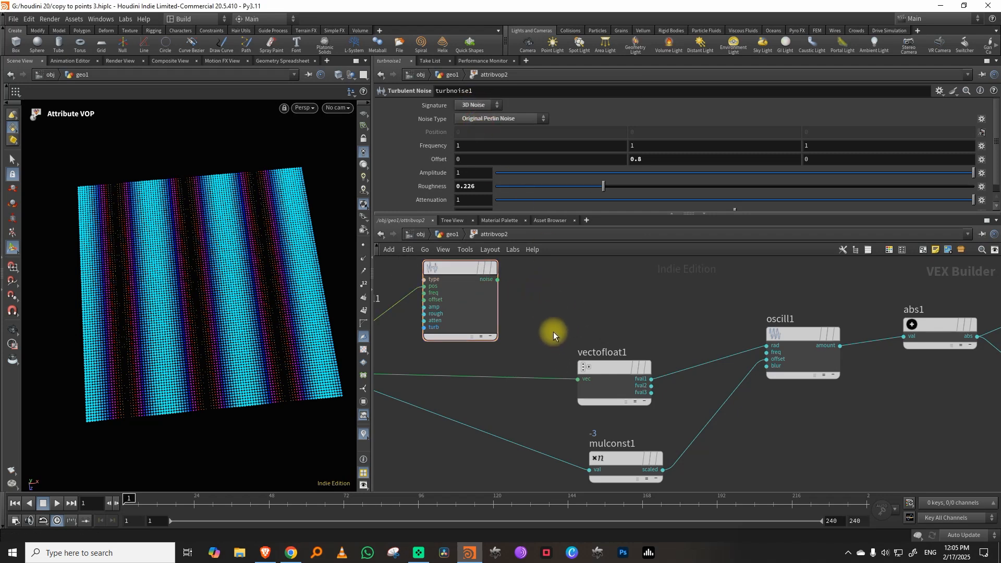
{"action": "key", "text": "Tab"}
{"action": "type", "text": "add"}
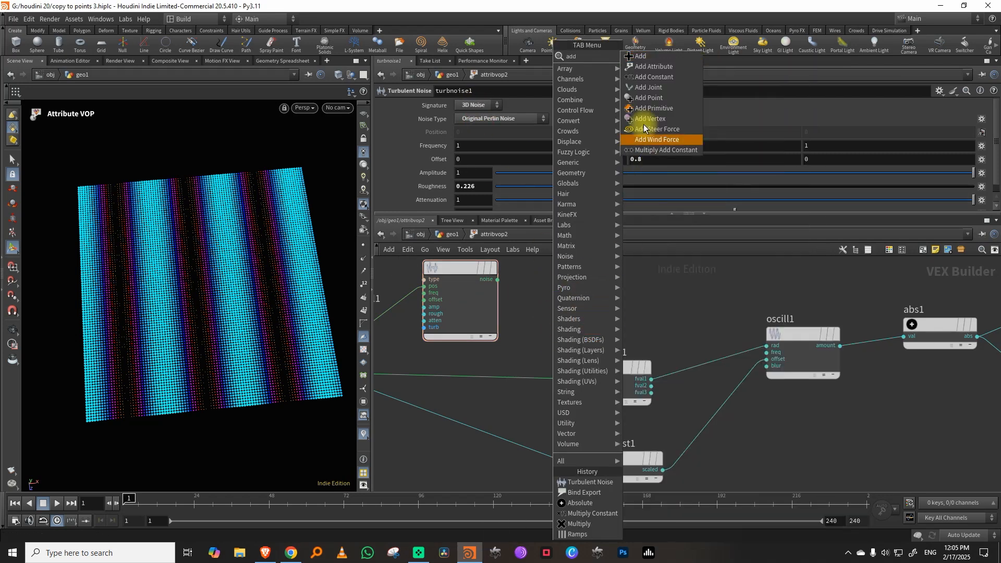
{"action": "left_click", "coordinate": [649, 60]}
{"action": "left_click", "coordinate": [534, 385]}
{"action": "left_click_drag", "start_coordinate": [542, 386], "coordinate": [583, 355]}
{"action": "mouse_move", "coordinate": [597, 287]}
{"action": "middle_mouse_down"}
{"action": "mouse_move", "coordinate": [729, 279]}
{"action": "mouse_move", "coordinate": [640, 356]}
{"action": "middle_mouse_up"}
{"action": "left_click", "coordinate": [599, 325]}
{"action": "left_click", "coordinate": [637, 411]}
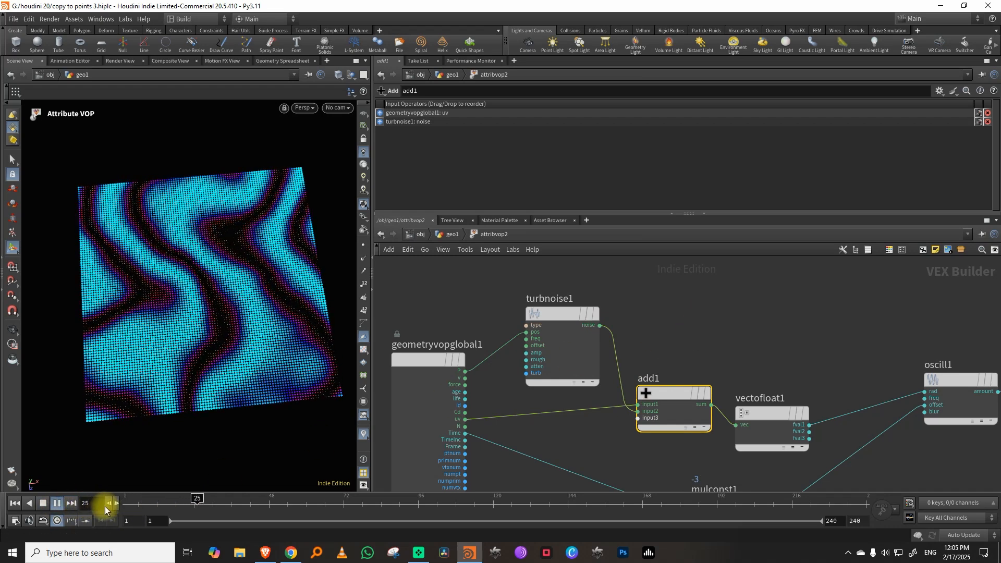
Set the Turbulent Noise amplitude to 0.553 and roughness to 0.315 while the animation plays.
{"action": "left_click_drag", "start_coordinate": [658, 290], "coordinate": [571, 337]}
{"action": "left_click", "coordinate": [756, 172]}
{"action": "left_click", "coordinate": [786, 173]}
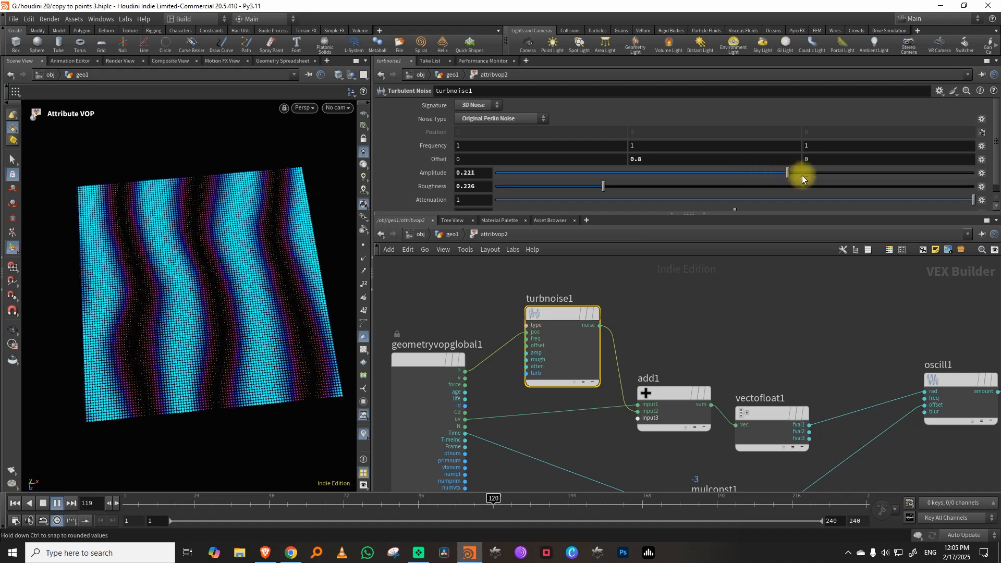
{"action": "left_click", "coordinate": [761, 188]}
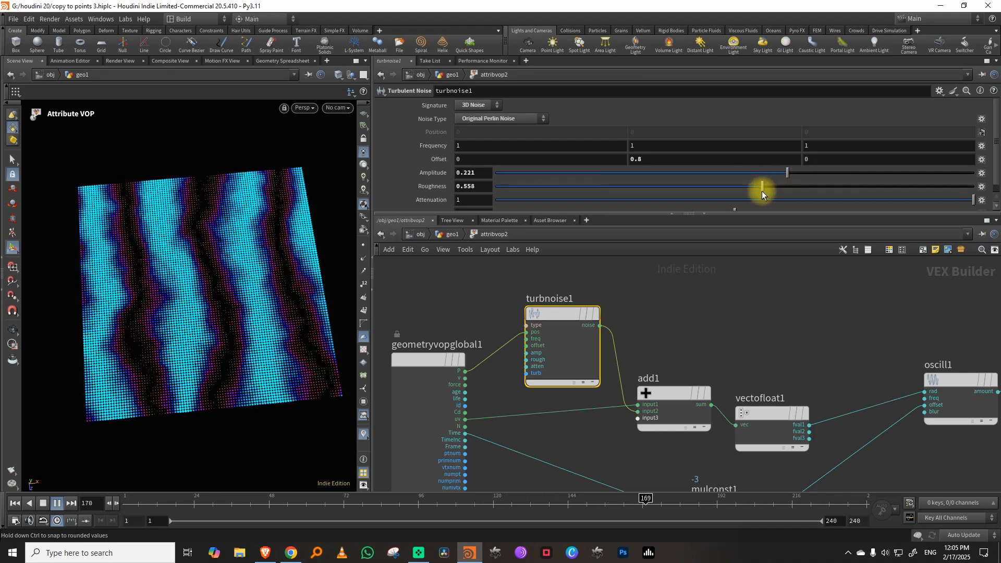
{"action": "left_click", "coordinate": [644, 186]}
{"action": "left_click", "coordinate": [866, 172]}
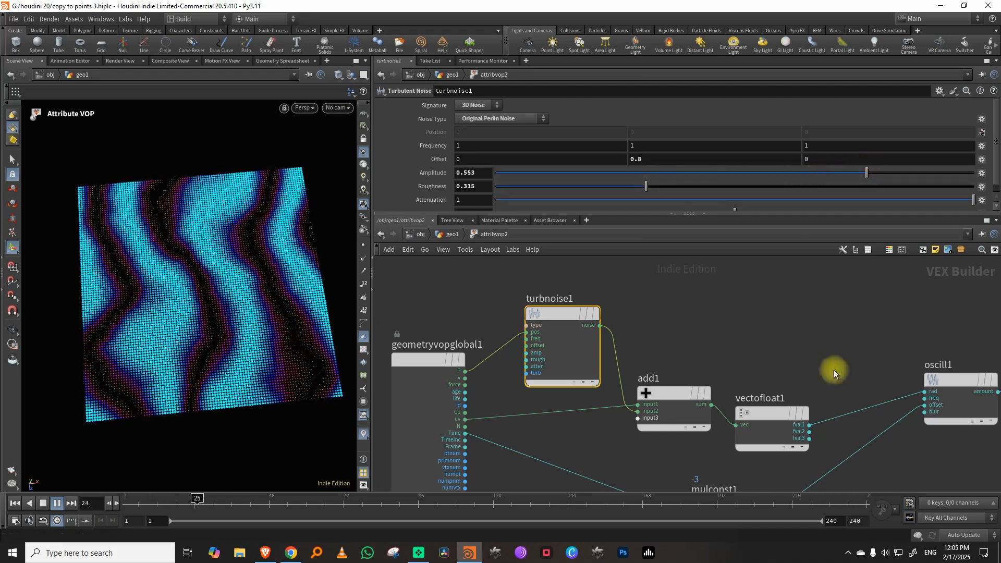
Wire fval2 into the Oscillations rad input, and set the noise frequency to 3, amplitude to 0.274 and roughness to 0.145 before stopping playback.
{"action": "left_click", "coordinate": [809, 432]}
{"action": "left_click", "coordinate": [924, 391]}
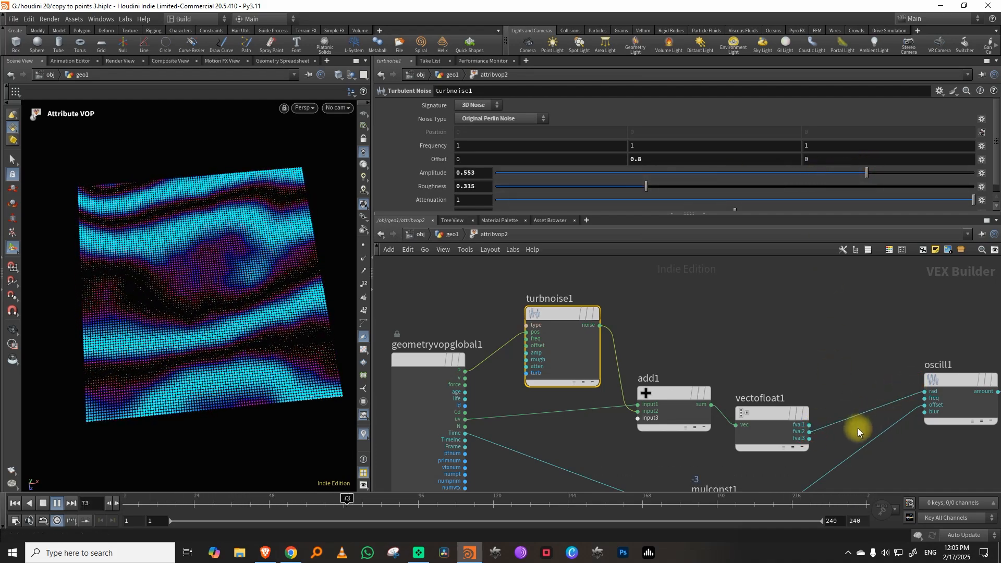
{"action": "left_click", "coordinate": [799, 172]}
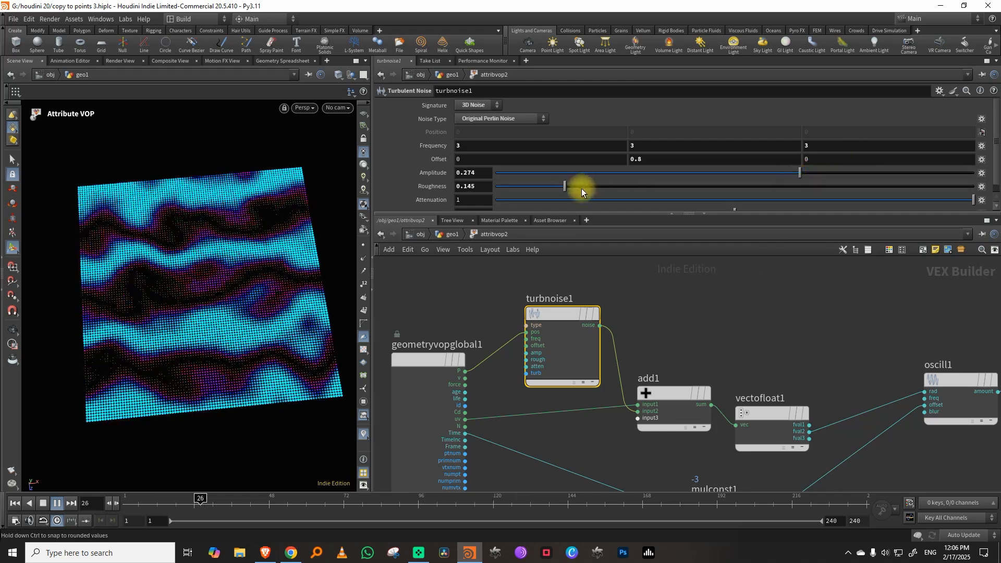
{"action": "left_click", "coordinate": [43, 503]}
Switch the network wires to the curved style and move the Oscillations node slightly lower.
{"action": "scroll", "coordinate": [656, 327], "scroll_direction": "down", "scroll_amount": 3}
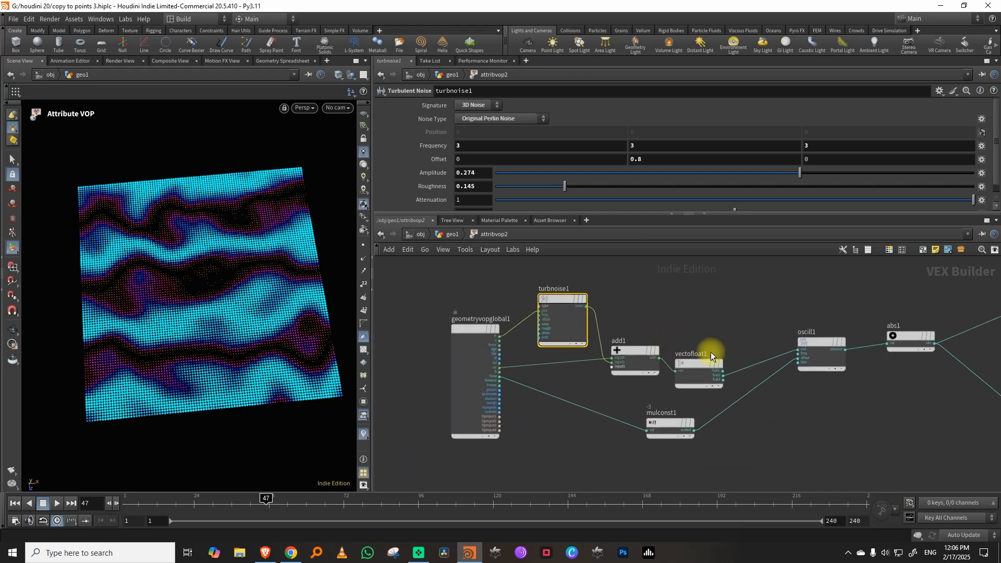
{"action": "scroll", "coordinate": [695, 301], "scroll_direction": "right", "scroll_amount": 5}
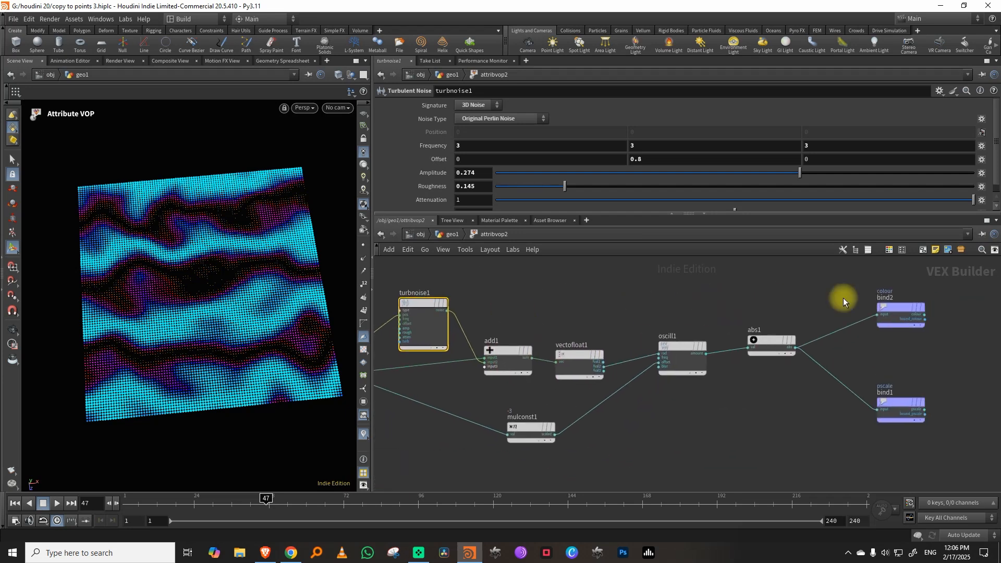
{"action": "key", "text": "shift+s"}
{"action": "left_click_drag", "start_coordinate": [669, 375], "coordinate": [687, 392]}
{"action": "scroll", "coordinate": [720, 306], "scroll_direction": "left", "scroll_amount": 5}
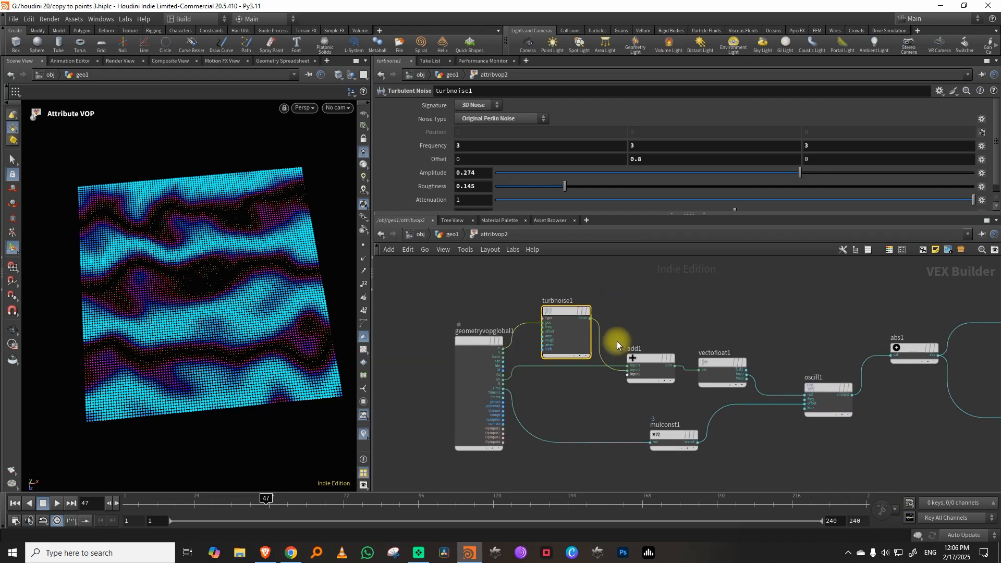
Delete the Turbulent Noise and Add nodes, and move the Absolute and two Bind Export nodes closer to the Oscillations node.
{"action": "left_click_drag", "start_coordinate": [564, 282], "coordinate": [650, 374]}
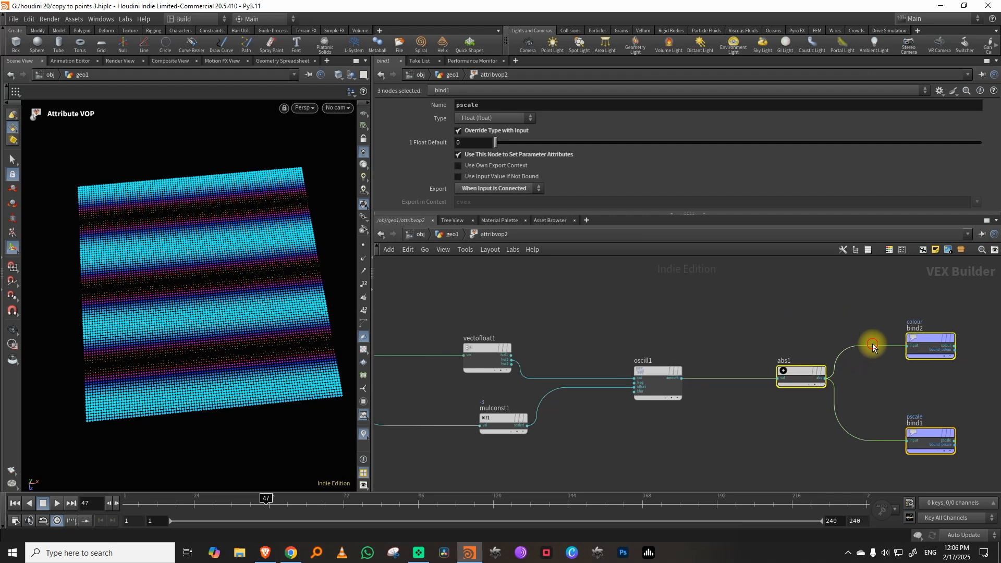
{"action": "left_click_drag", "start_coordinate": [799, 377], "coordinate": [762, 385]}
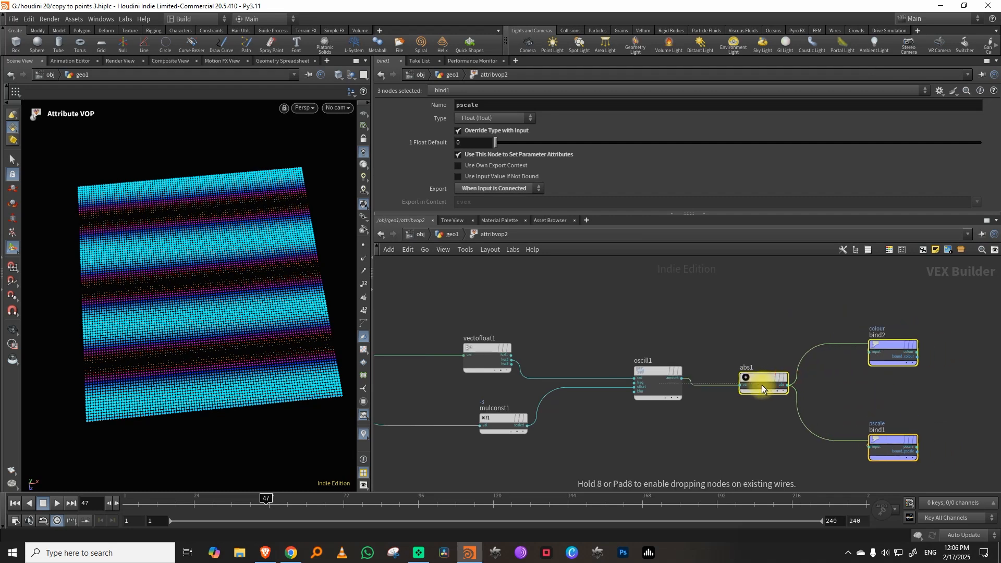
{"action": "left_click", "coordinate": [655, 314]}
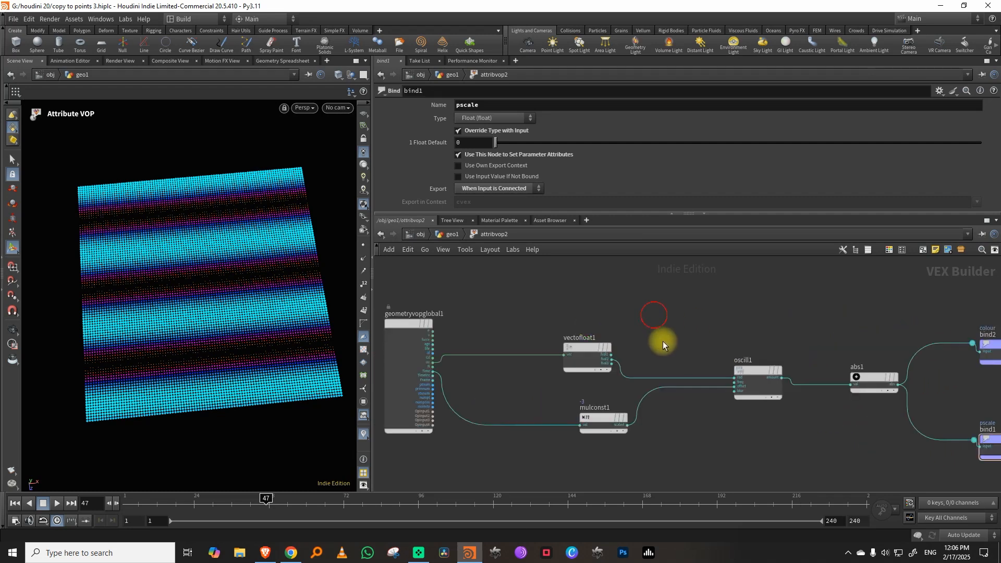
Add a Soft Dots pattern node above the Oscillations node.
{"action": "key", "text": "Tab"}
{"action": "mouse_move", "coordinate": [705, 266]}
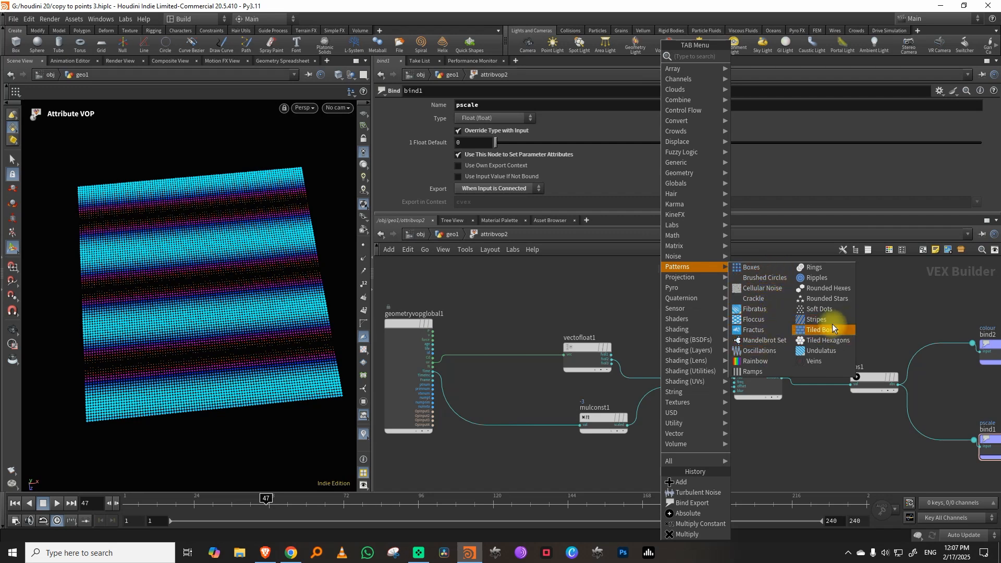
{"action": "left_click", "coordinate": [816, 309]}
{"action": "left_click", "coordinate": [710, 280]}
{"action": "scroll", "coordinate": [647, 307], "scroll_direction": "up", "scroll_amount": 3}
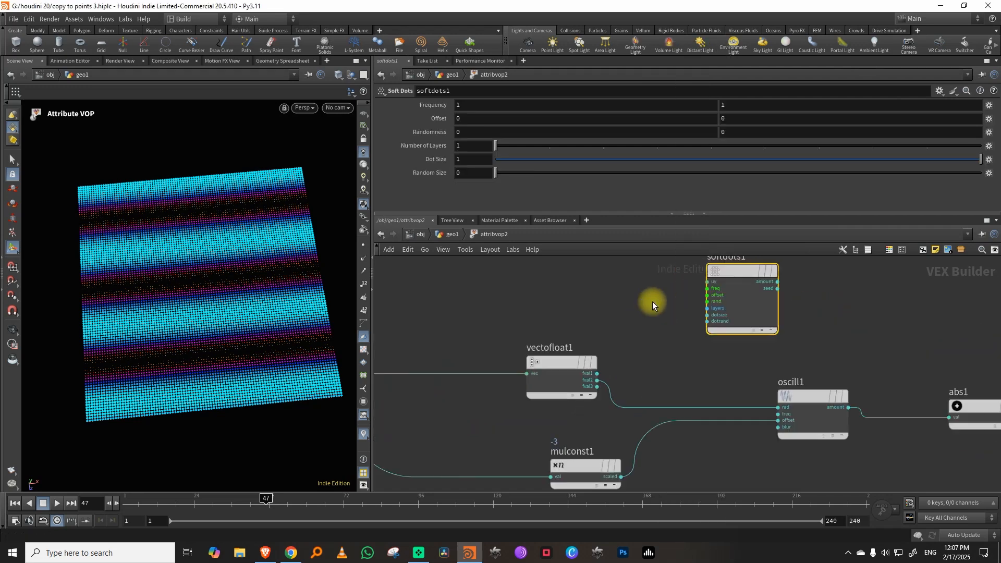
{"action": "middle_click_drag", "start_coordinate": [652, 301], "coordinate": [736, 315]}
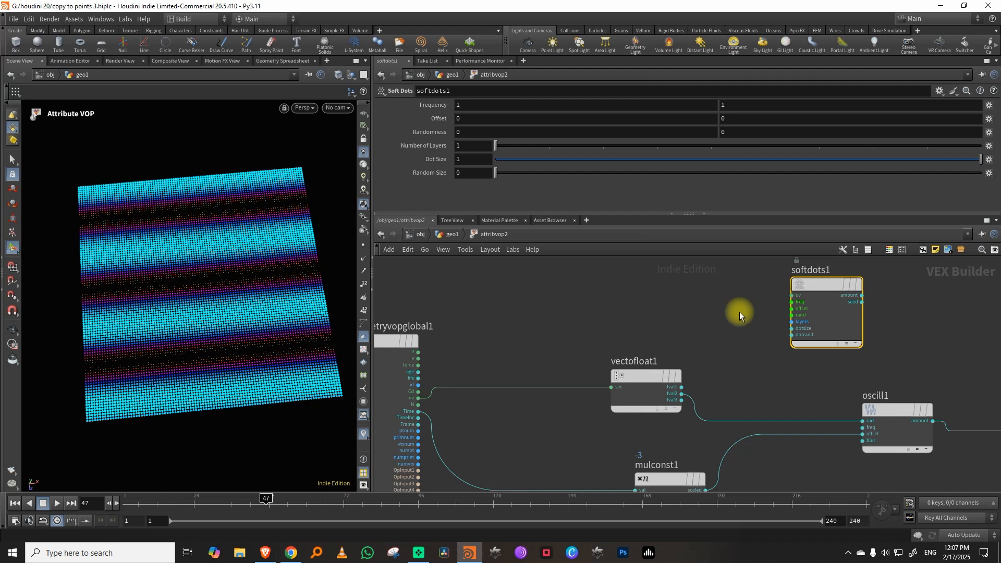
Insert a dot on the uv wire, branch it into the Soft Dots uv input, and reposition the Soft Dots node.
{"action": "left_click", "coordinate": [505, 389], "text": "alt"}
{"action": "left_click", "coordinate": [505, 388]}
{"action": "left_click", "coordinate": [790, 295]}
{"action": "left_click_drag", "start_coordinate": [825, 282], "coordinate": [766, 292]}
Wire the Soft Dots amount output into the Oscillations rad input.
{"action": "middle_click_drag", "start_coordinate": [865, 301], "coordinate": [732, 336]}
{"action": "scroll", "coordinate": [771, 320], "scroll_direction": "down", "scroll_amount": 3}
{"action": "scroll", "coordinate": [732, 336], "scroll_direction": "up", "scroll_amount": 1}
{"action": "middle_click_drag", "start_coordinate": [781, 309], "coordinate": [693, 331]}
{"action": "left_click", "coordinate": [588, 345]}
{"action": "left_click", "coordinate": [634, 417]}
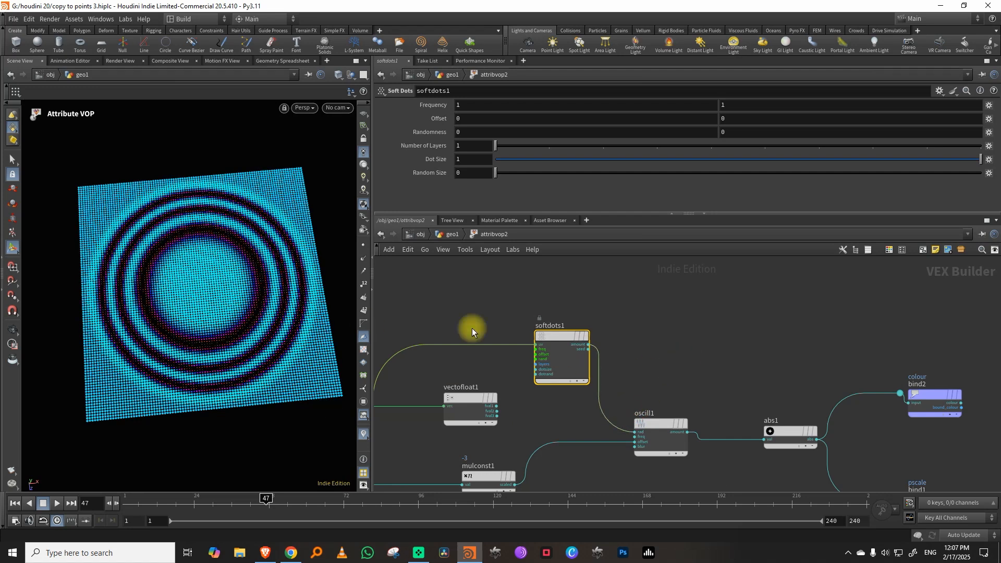
Bypass the Oscillations node by wiring Soft Dots amount directly into the Absolute node, preview playback, and return to the first frame.
{"action": "middle_click_drag", "start_coordinate": [771, 361], "coordinate": [710, 334]}
{"action": "left_click", "coordinate": [600, 409]}
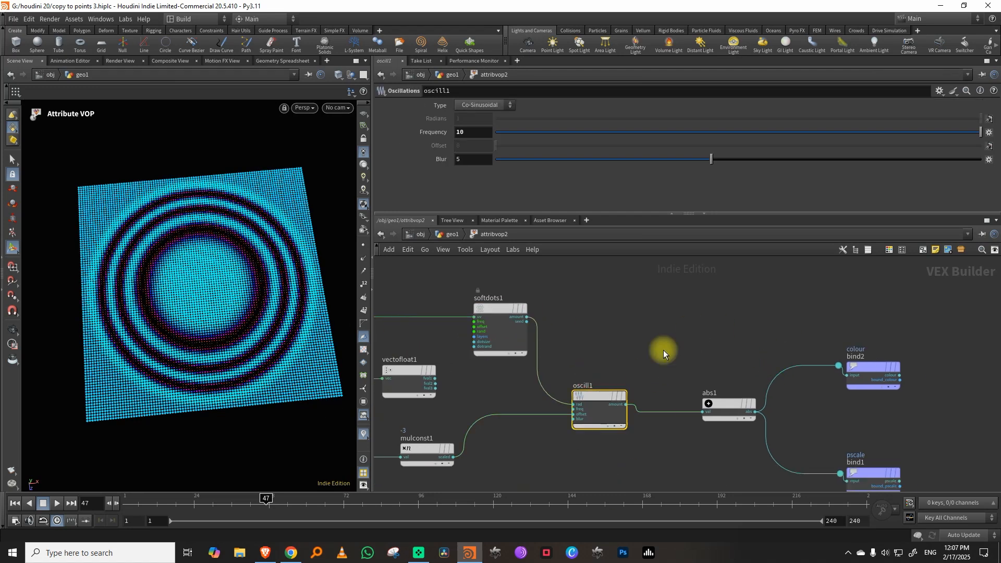
{"action": "left_click", "coordinate": [526, 316]}
{"action": "left_click", "coordinate": [703, 392]}
{"action": "left_click_drag", "start_coordinate": [603, 401], "coordinate": [591, 447]}
{"action": "middle_click_drag", "start_coordinate": [647, 354], "coordinate": [629, 358]}
{"action": "left_click", "coordinate": [56, 503]}
{"action": "left_click_drag", "start_coordinate": [146, 508], "coordinate": [126, 508]}
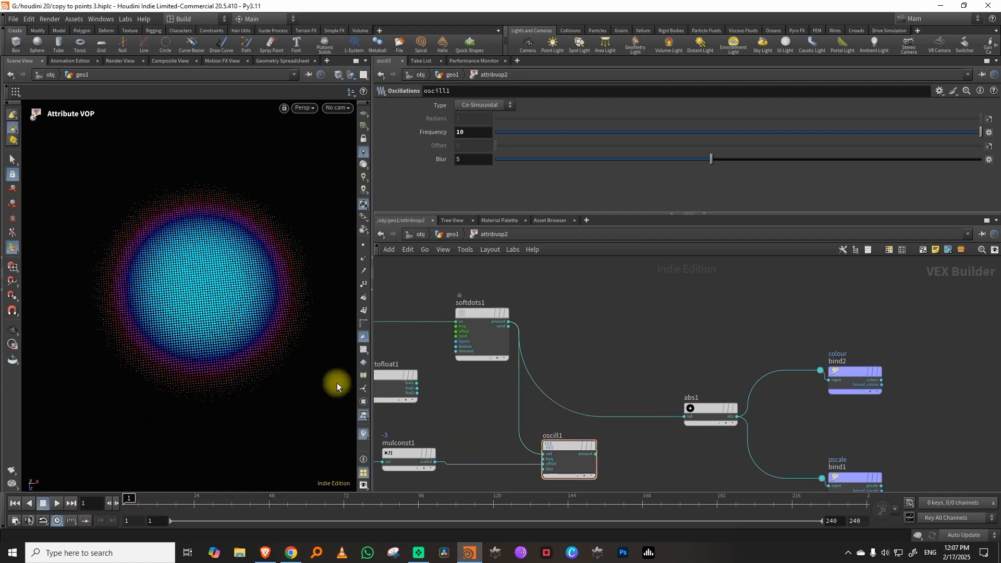
Set both Soft Dots frequency components to 2.
{"action": "left_click", "coordinate": [480, 338]}
{"action": "left_click", "coordinate": [461, 104]}
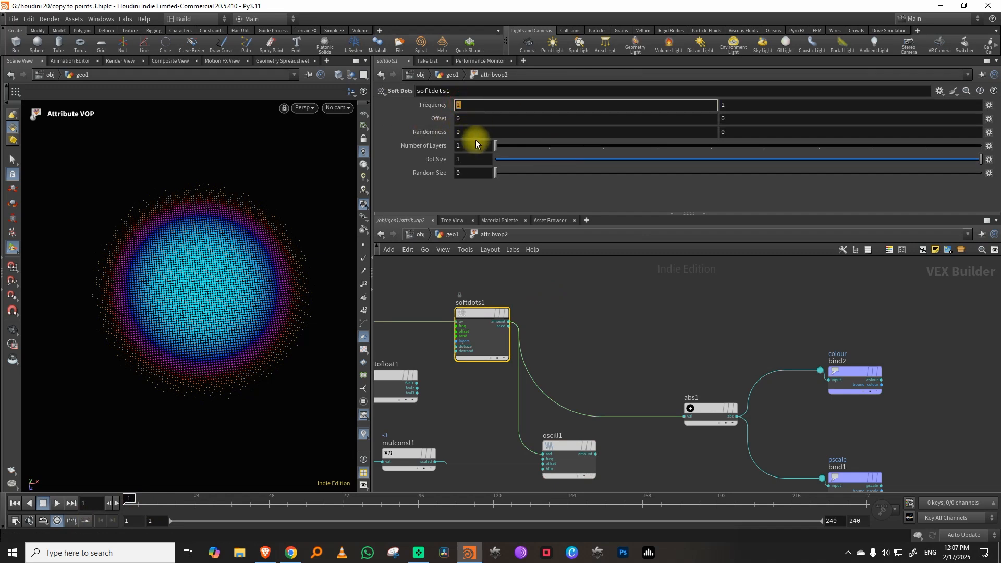
{"action": "type", "text": "2"}
{"action": "key", "text": "Tab"}
{"action": "type", "text": "2"}
{"action": "key", "text": "Return"}
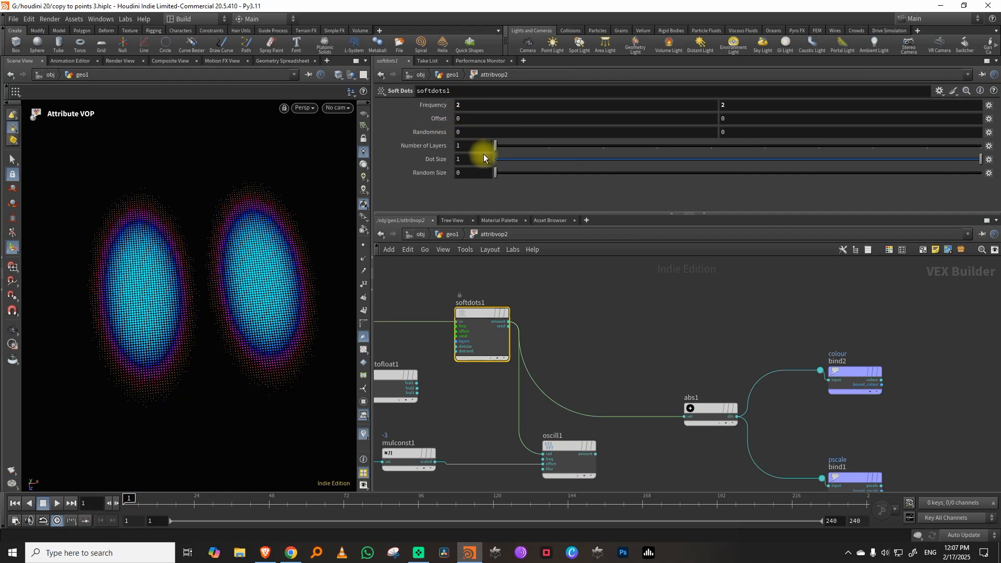
{"action": "key", "text": "space"}
{"action": "mouse_move", "coordinate": [224, 283]}
{"action": "left_mouse_down"}
{"action": "mouse_move", "coordinate": [212, 250]}
{"action": "mouse_move", "coordinate": [229, 272]}
{"action": "left_mouse_up"}
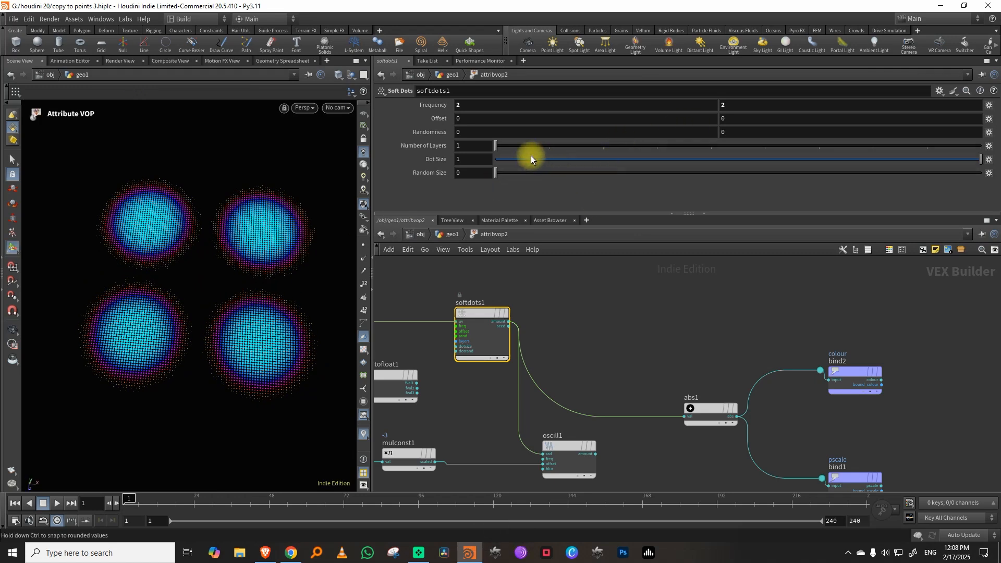
Try a Soft Dots Dot Size of 0.436, restore it to 1, and set Random Size to 0.545.
{"action": "left_click", "coordinate": [707, 158]}
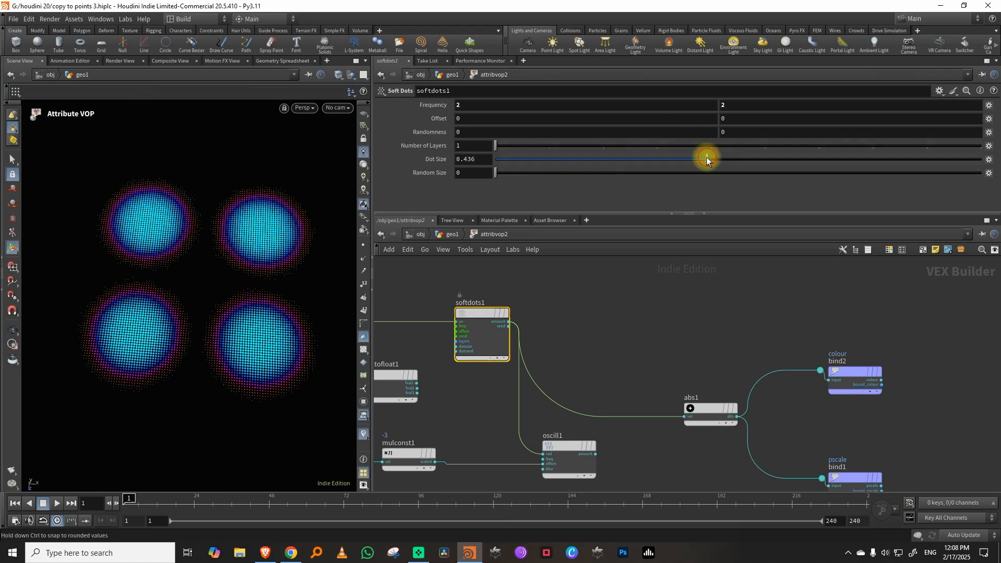
{"action": "left_click_drag", "start_coordinate": [964, 158], "coordinate": [975, 159]}
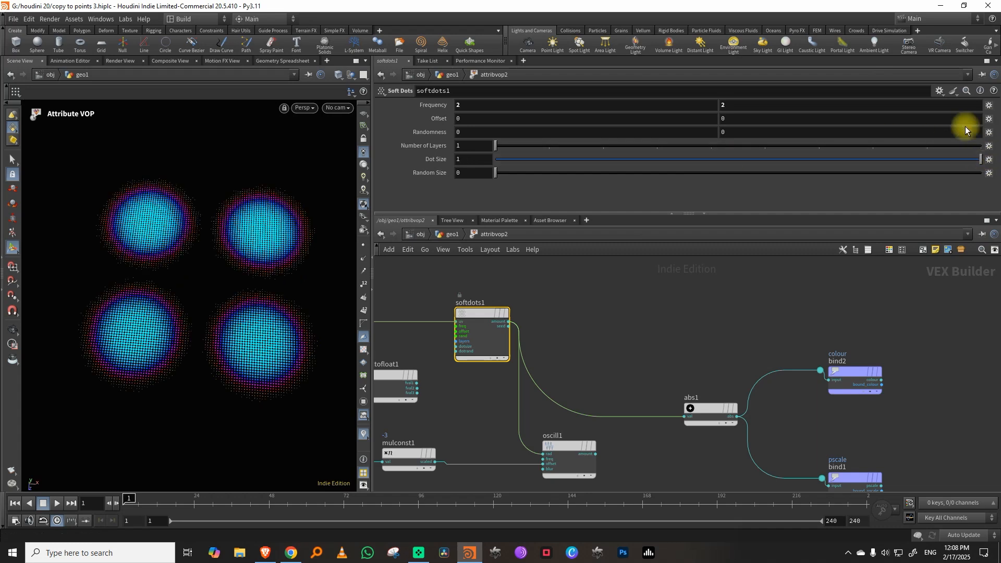
{"action": "left_click_drag", "start_coordinate": [860, 171], "coordinate": [769, 178]}
Make room beside the geometry globals node and insert an Add node on the uv wire ahead of the dot.
{"action": "left_click_drag", "start_coordinate": [573, 367], "coordinate": [592, 373]}
{"action": "middle_click_drag", "start_coordinate": [512, 343], "coordinate": [592, 337]}
{"action": "left_click_drag", "start_coordinate": [449, 338], "coordinate": [401, 323]}
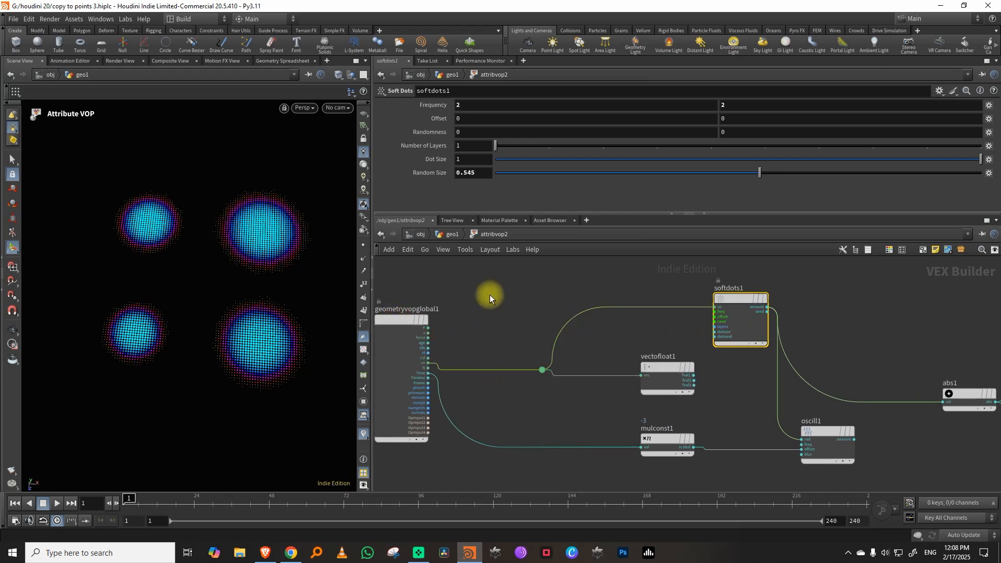
{"action": "key", "text": "Tab"}
{"action": "type", "text": "add"}
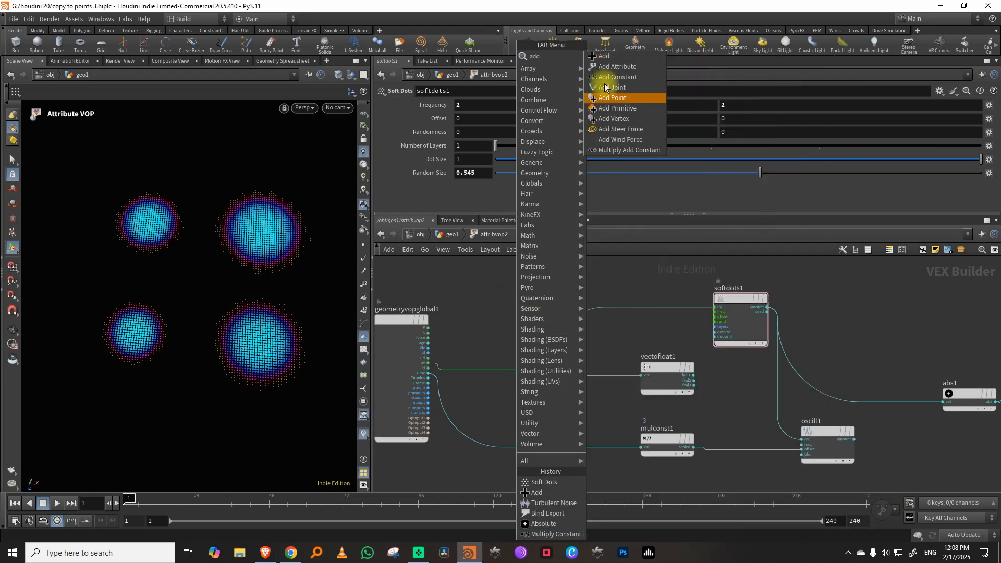
{"action": "left_click", "coordinate": [603, 55]}
{"action": "left_click", "coordinate": [508, 370]}
{"action": "left_click_drag", "start_coordinate": [520, 353], "coordinate": [534, 316]}
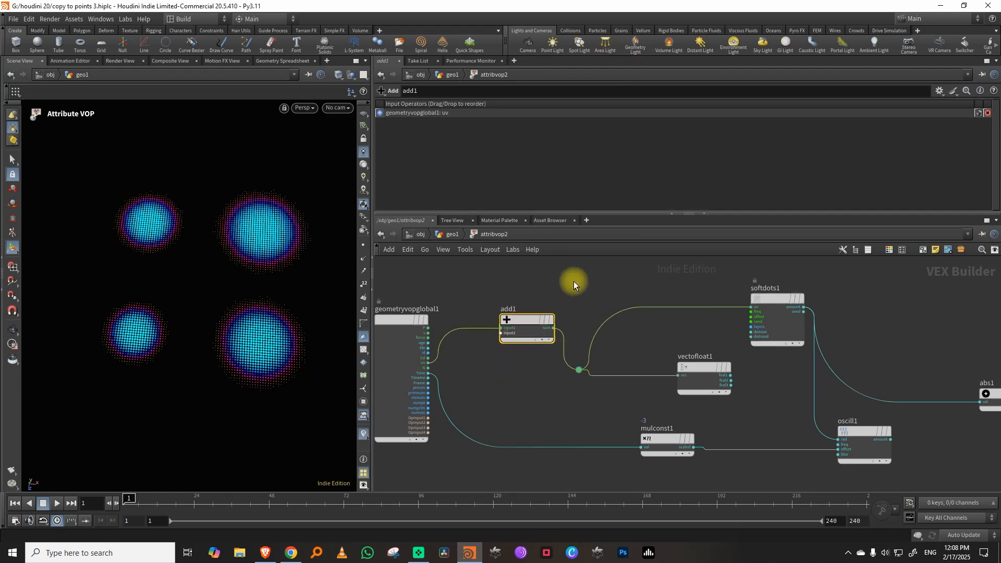
Add a Turbulent Noise node between the geometry globals node and the Add node.
{"action": "key", "text": "Tab"}
{"action": "type", "text": "tr"}
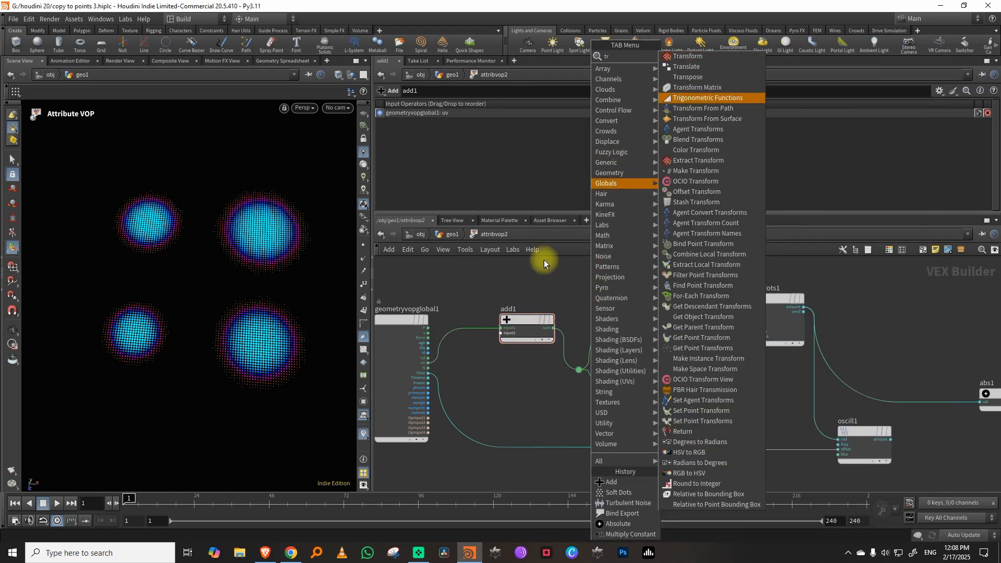
{"action": "key", "text": "Tab"}
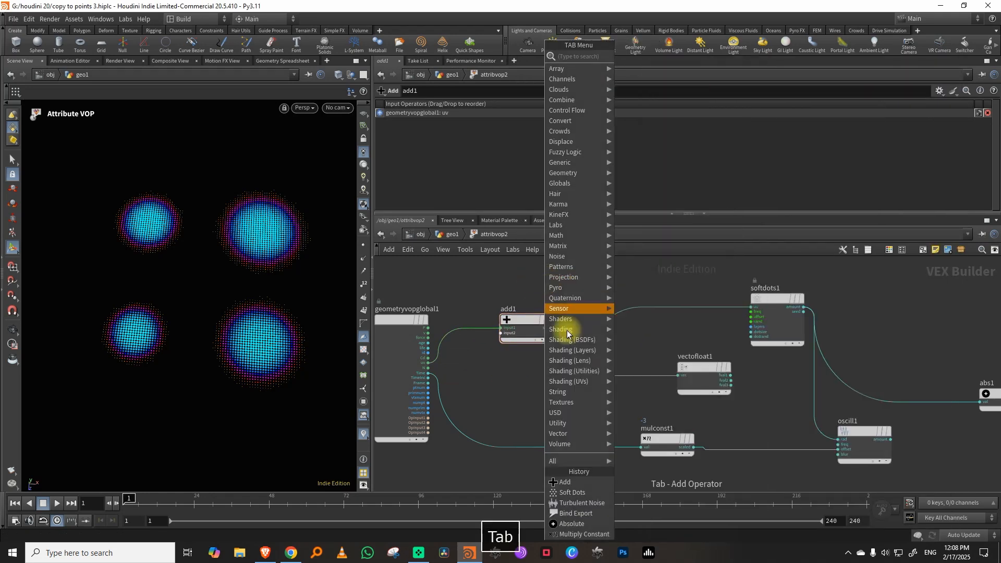
{"action": "left_click", "coordinate": [598, 502]}
{"action": "left_click", "coordinate": [462, 274]}
{"action": "left_click_drag", "start_coordinate": [545, 326], "coordinate": [434, 327]}
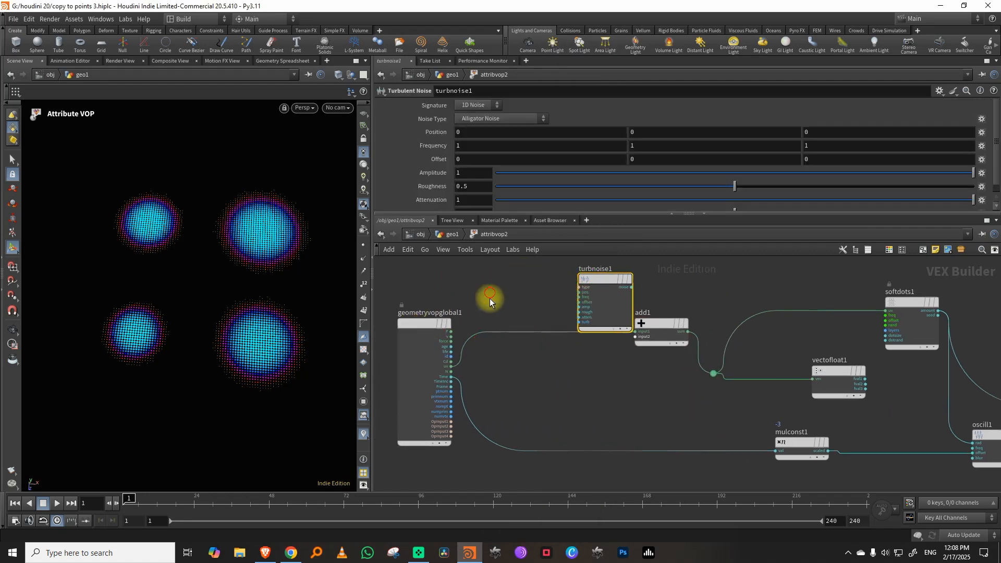
Wire the P output into the Turbulent Noise pos input and its noise output into the Add node's second input.
{"action": "left_click", "coordinate": [450, 331]}
{"action": "left_click", "coordinate": [579, 292]}
{"action": "left_click_drag", "start_coordinate": [599, 278], "coordinate": [531, 278]}
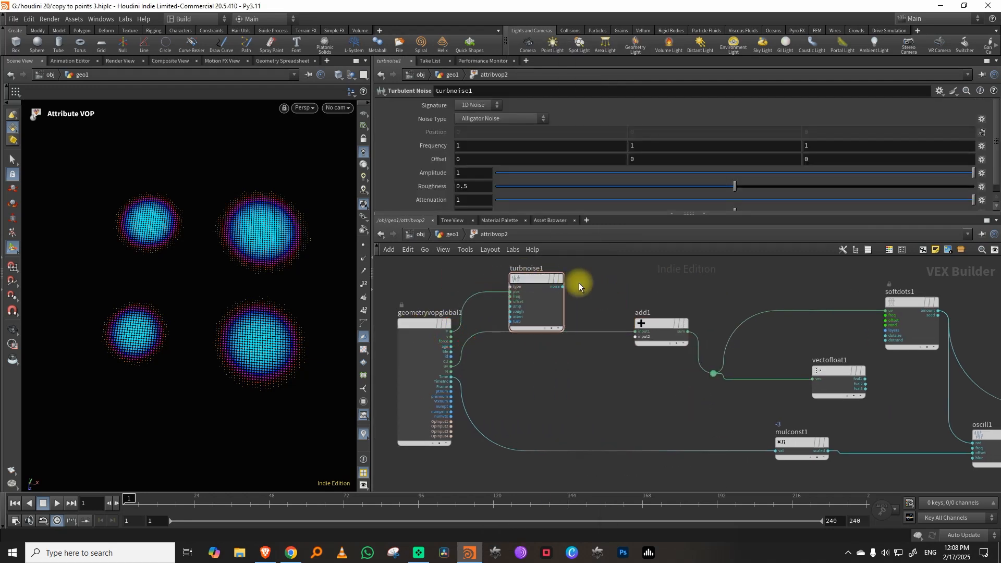
{"action": "left_click", "coordinate": [561, 286]}
{"action": "left_click", "coordinate": [635, 337]}
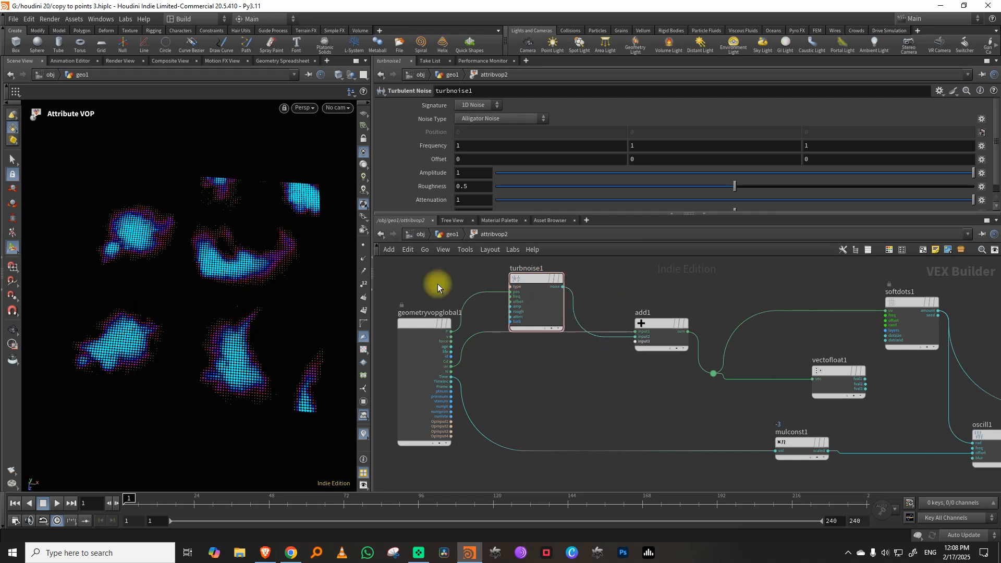
Set the Turbulent Noise amplitude to 0.228, all three frequency components to 4, and roughness to 0.377.
{"action": "left_click", "coordinate": [519, 308]}
{"action": "left_click", "coordinate": [789, 173]}
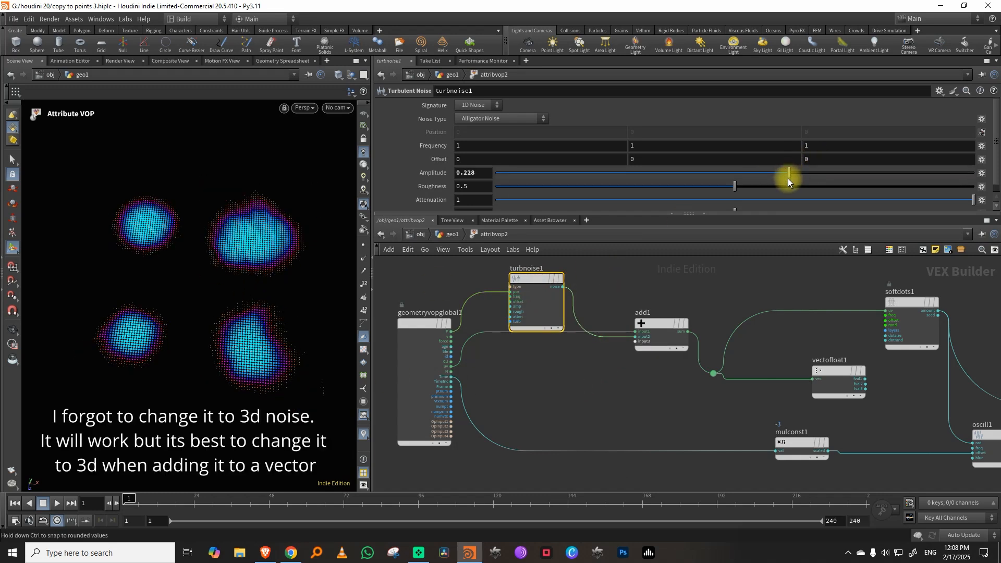
{"action": "middle_click_drag", "start_coordinate": [433, 145], "coordinate": [452, 129]}
{"action": "left_click_drag", "start_coordinate": [612, 189], "coordinate": [671, 188]}
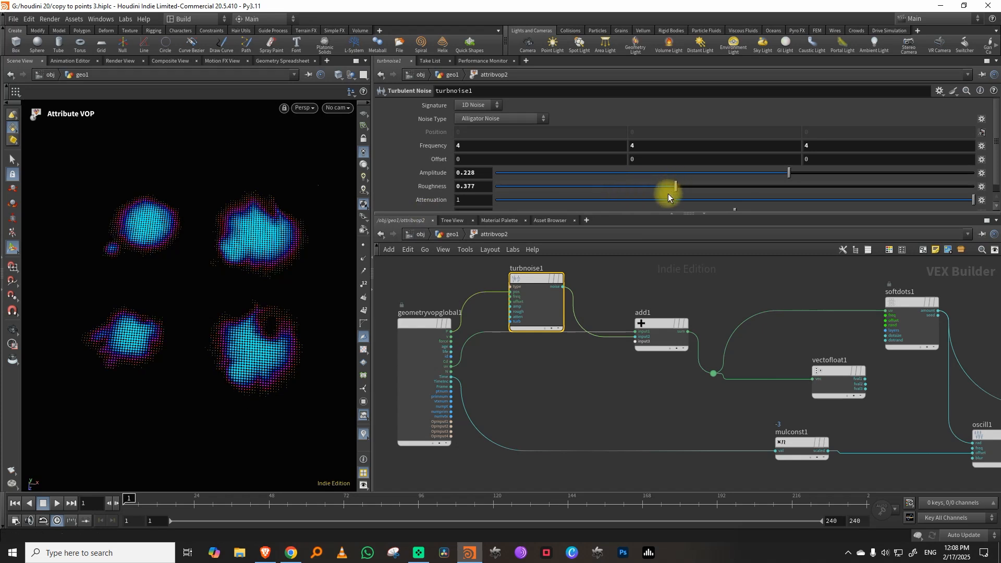
Delete the Turbulent Noise and Add nodes feeding the Soft Dots pattern.
{"action": "left_click_drag", "start_coordinate": [560, 358], "coordinate": [686, 287]}
{"action": "key", "text": "Delete"}
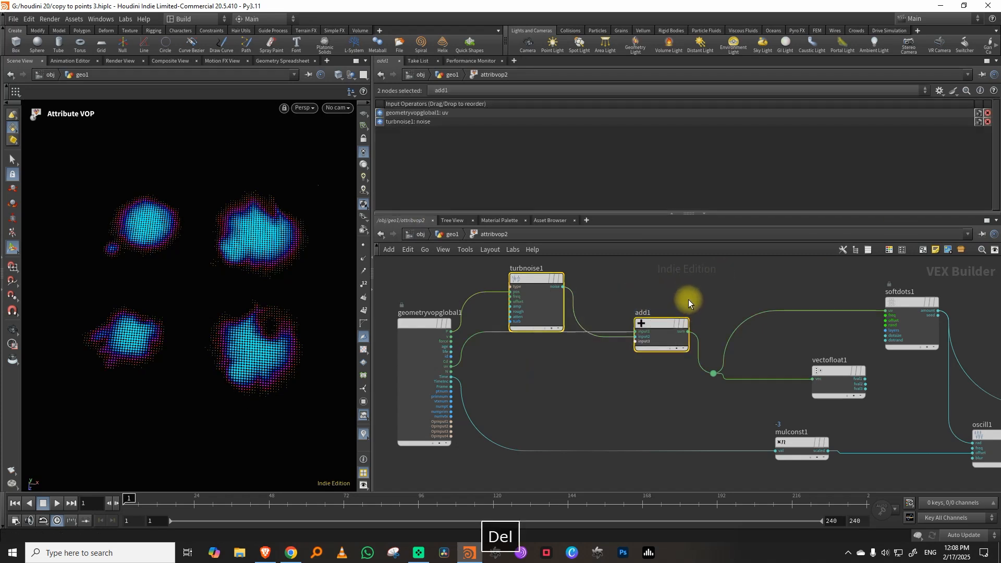
Wire the amount output of oscill1 into abs1's input and play the animation.
{"action": "middle_click_drag", "start_coordinate": [796, 376], "coordinate": [718, 316]}
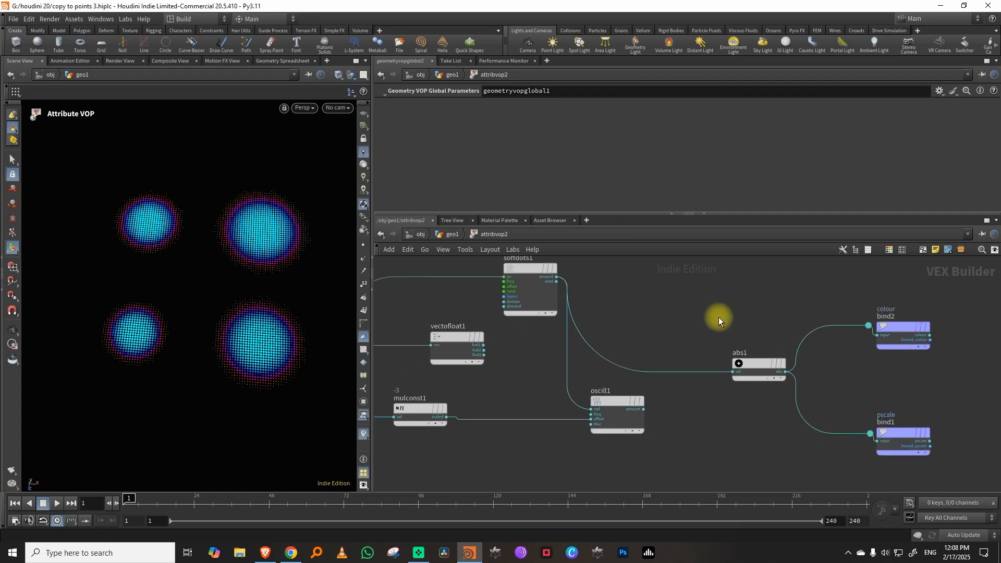
{"action": "left_click", "coordinate": [643, 410]}
{"action": "left_click", "coordinate": [726, 364]}
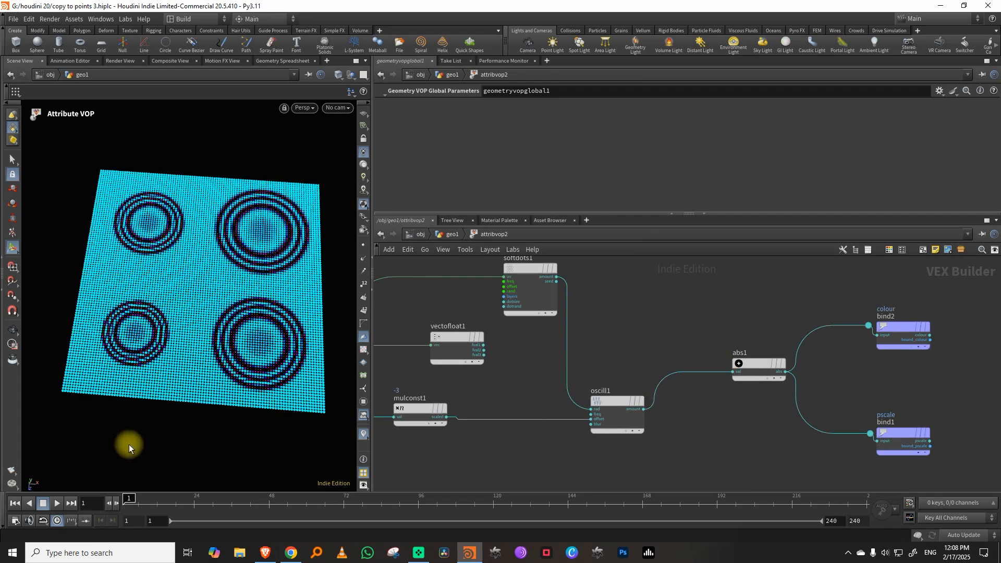
{"action": "left_click", "coordinate": [61, 503]}
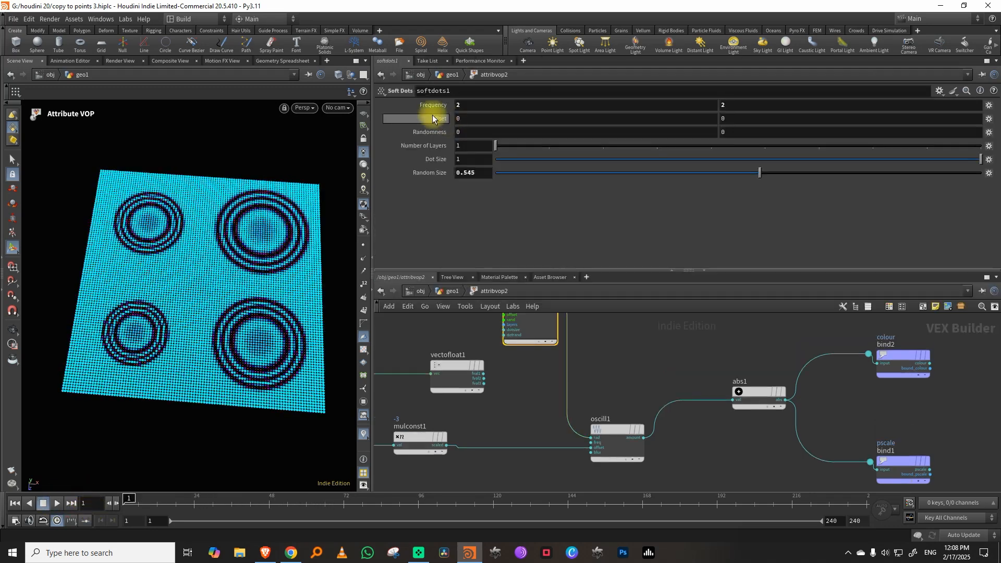
Set both Randomness values of the softdots1 node to 1.
{"action": "middle_click_drag", "start_coordinate": [437, 117], "coordinate": [479, 105]}
{"action": "middle_click_drag", "start_coordinate": [740, 130], "coordinate": [753, 105]}
{"action": "middle_click_drag", "start_coordinate": [698, 371], "coordinate": [674, 401]}
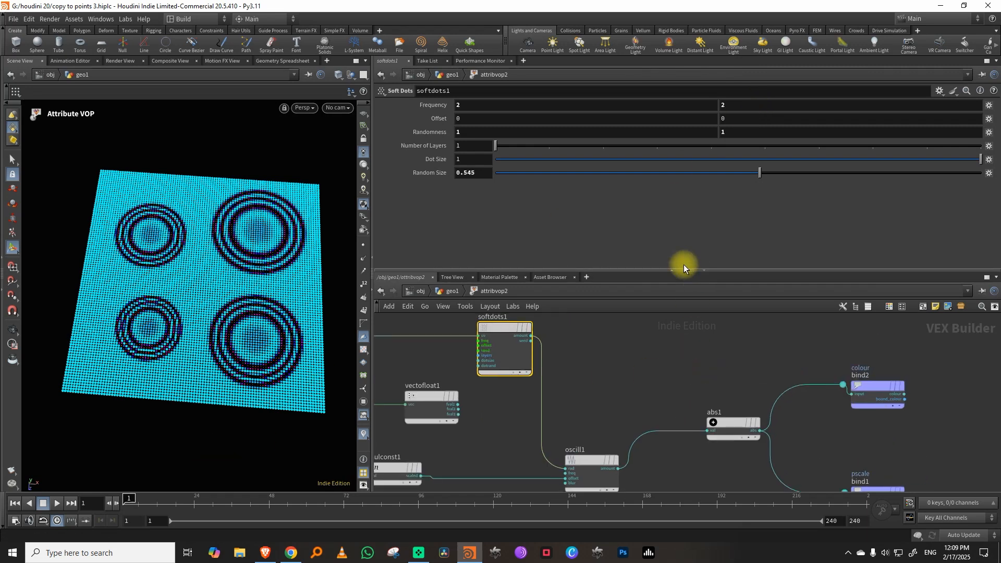
{"action": "left_click_drag", "start_coordinate": [659, 271], "coordinate": [659, 214]}
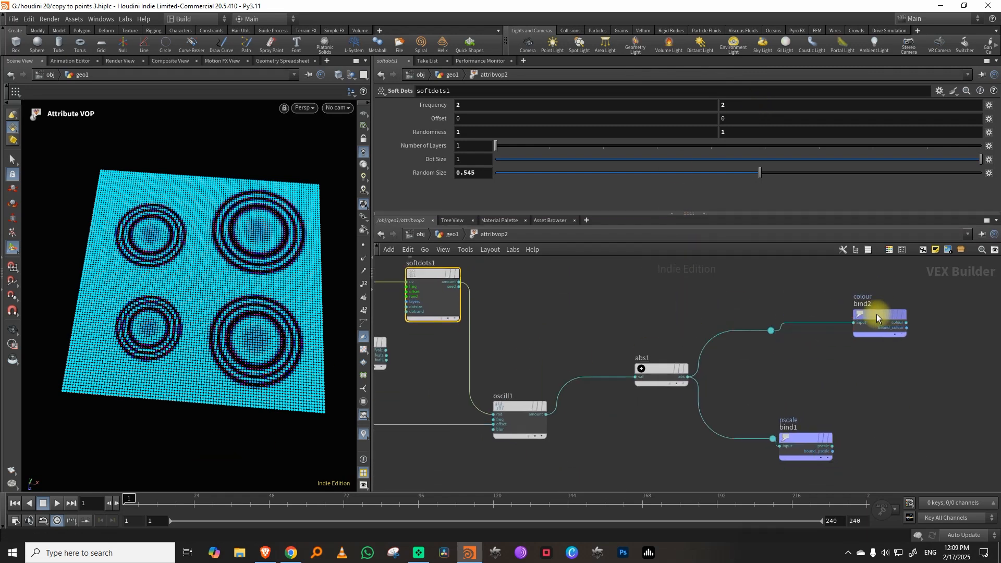
Add a Multiply node and insert it on the wire between abs1 and the colour bind.
{"action": "mouse_move", "coordinate": [131, 503]}
{"action": "left_mouse_down"}
{"action": "mouse_move", "coordinate": [208, 496]}
{"action": "mouse_move", "coordinate": [124, 490]}
{"action": "left_mouse_up"}
{"action": "middle_click_drag", "start_coordinate": [643, 300], "coordinate": [645, 327]}
{"action": "key", "text": "Tab"}
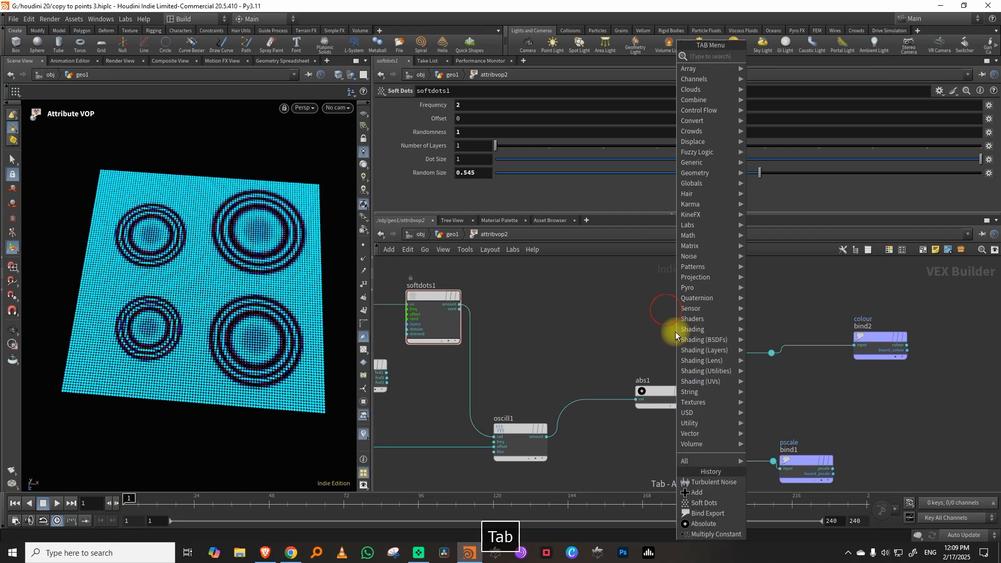
{"action": "type", "text": "mul"}
{"action": "left_click", "coordinate": [775, 56]}
{"action": "left_click", "coordinate": [734, 353]}
{"action": "left_click_drag", "start_coordinate": [768, 354], "coordinate": [774, 334]}
{"action": "left_click", "coordinate": [661, 319]}
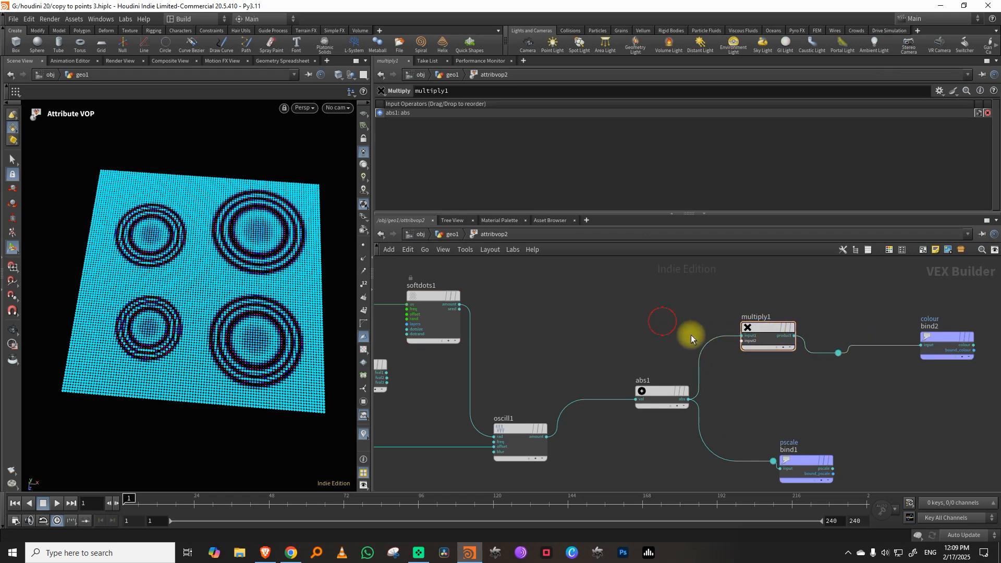
{"action": "left_click", "coordinate": [460, 304]}
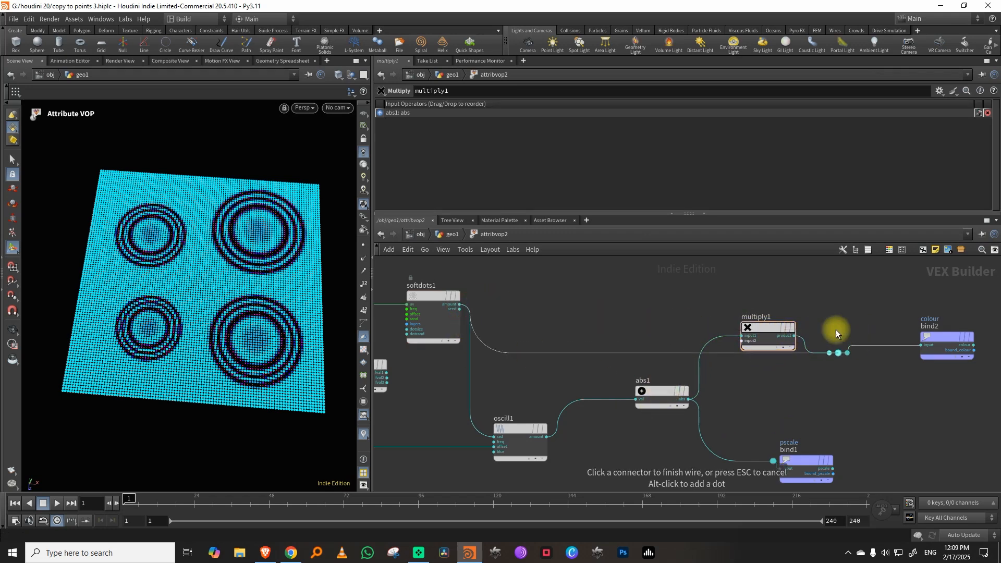
{"action": "left_click", "coordinate": [908, 339]}
{"action": "key", "text": "ctrl+z"}
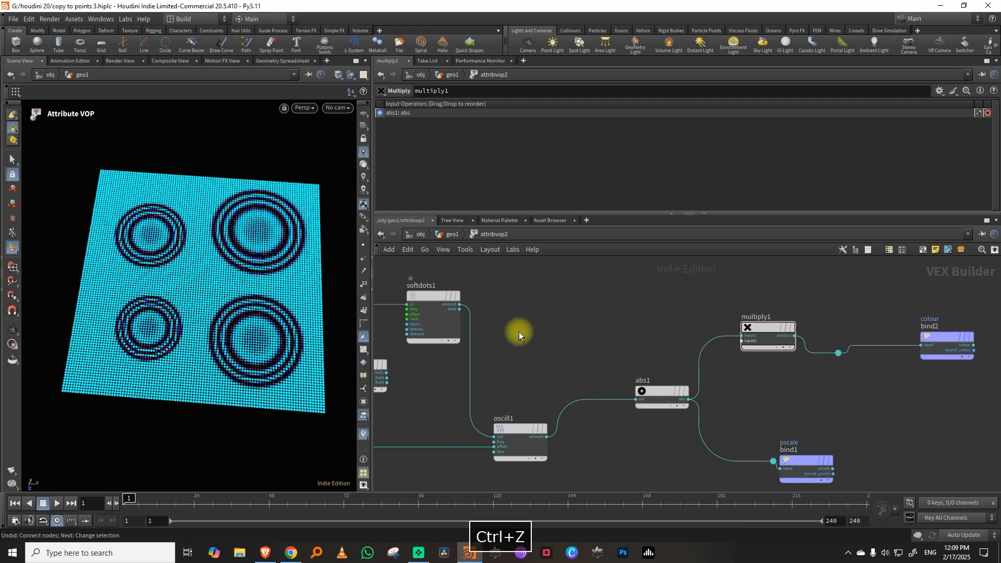
Wire softdots1's amount into multiply1's second input and multiply1's product into the pscale bind, repositioning that bind and its wire dot.
{"action": "left_click", "coordinate": [459, 304]}
{"action": "left_click", "coordinate": [724, 342]}
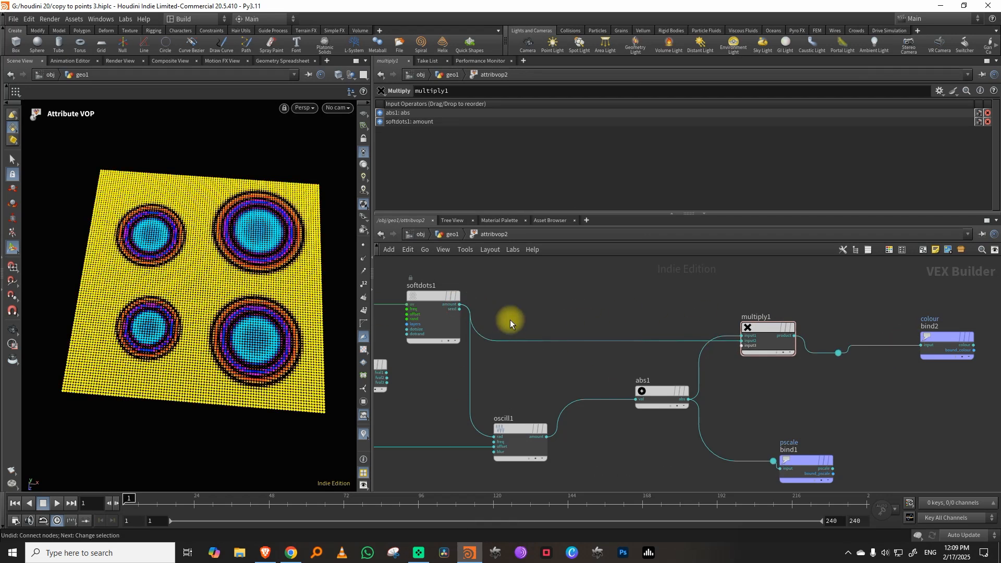
{"action": "left_click_drag", "start_coordinate": [813, 461], "coordinate": [914, 418]}
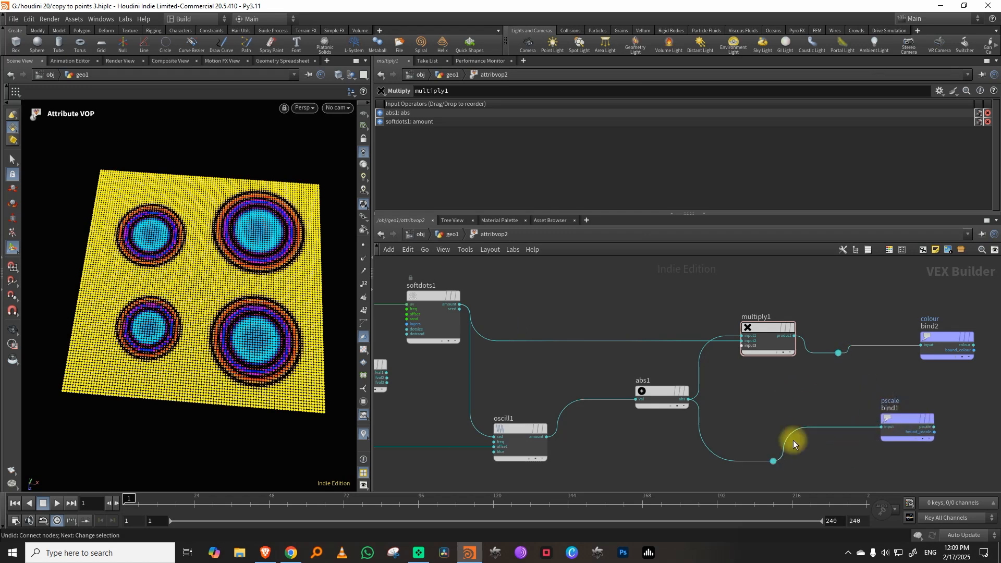
{"action": "left_click_drag", "start_coordinate": [773, 463], "coordinate": [852, 426]}
{"action": "left_click", "coordinate": [793, 335]}
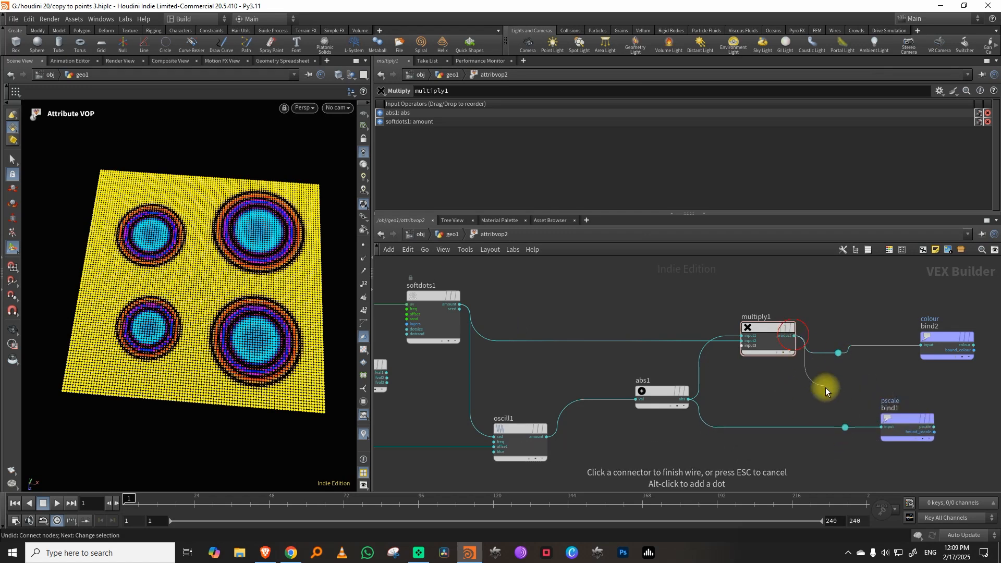
{"action": "left_click", "coordinate": [839, 424]}
Play the animation to preview the masked rings and move the abs1 and oscill1 nodes to tidy the network.
{"action": "left_click", "coordinate": [57, 502]}
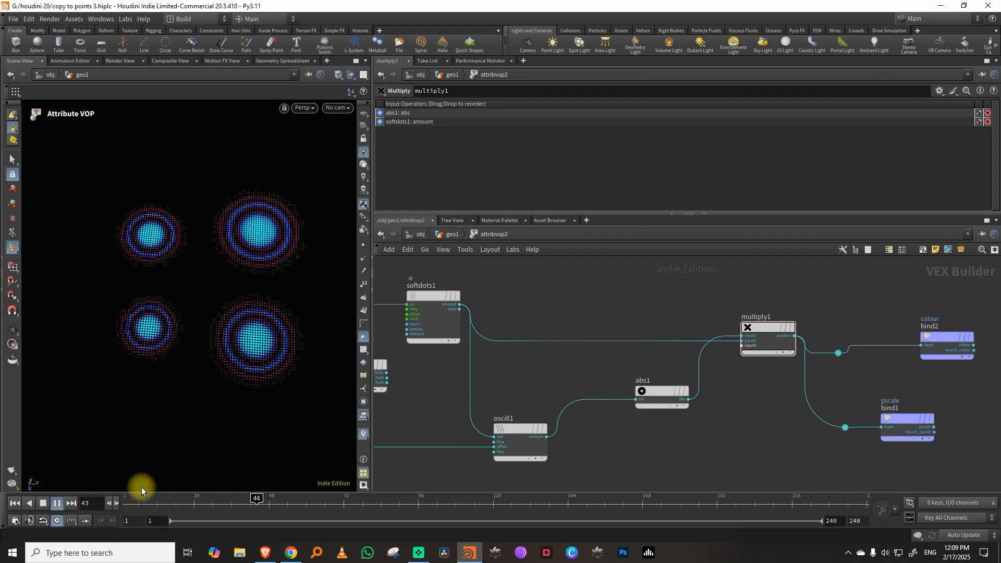
{"action": "left_click_drag", "start_coordinate": [668, 391], "coordinate": [646, 395]}
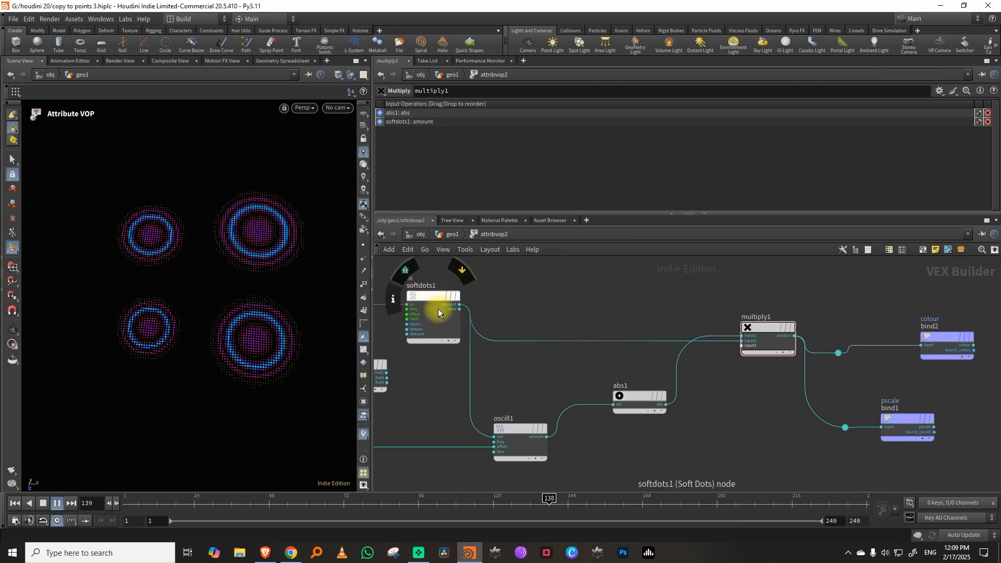
{"action": "left_click_drag", "start_coordinate": [539, 426], "coordinate": [560, 417]}
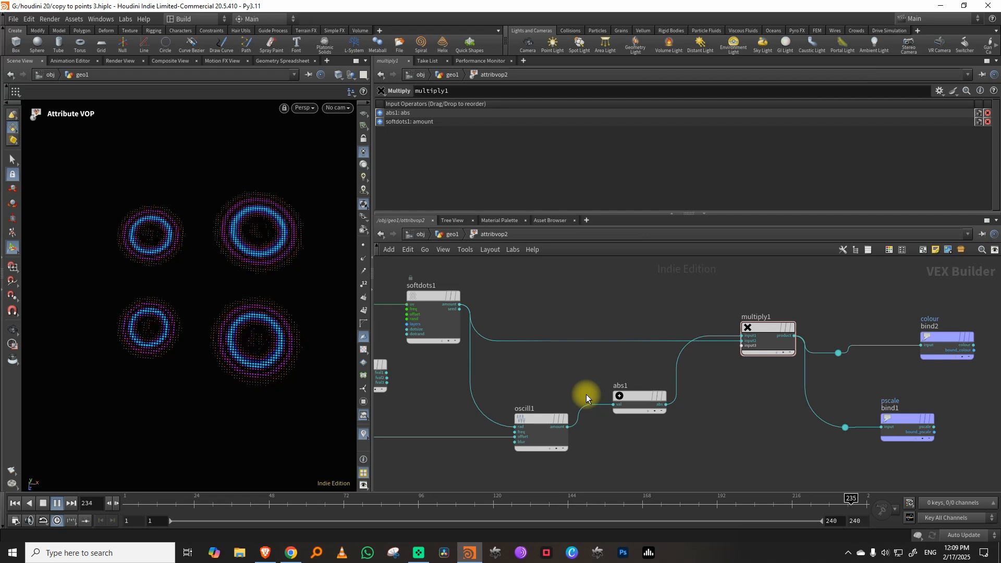
{"action": "left_click_drag", "start_coordinate": [250, 336], "coordinate": [167, 502]}
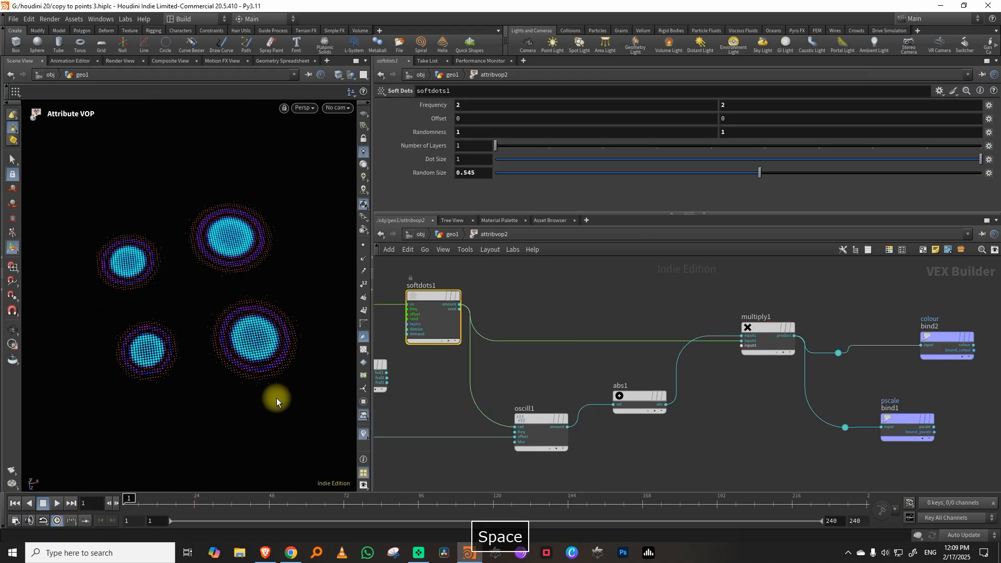
Add a Rounded Stars pattern node above softdots1 and wire the shared UV dot into its uv input.
{"action": "scroll", "coordinate": [617, 342], "scroll_direction": "down", "scroll_amount": 2}
{"action": "key", "text": "Tab"}
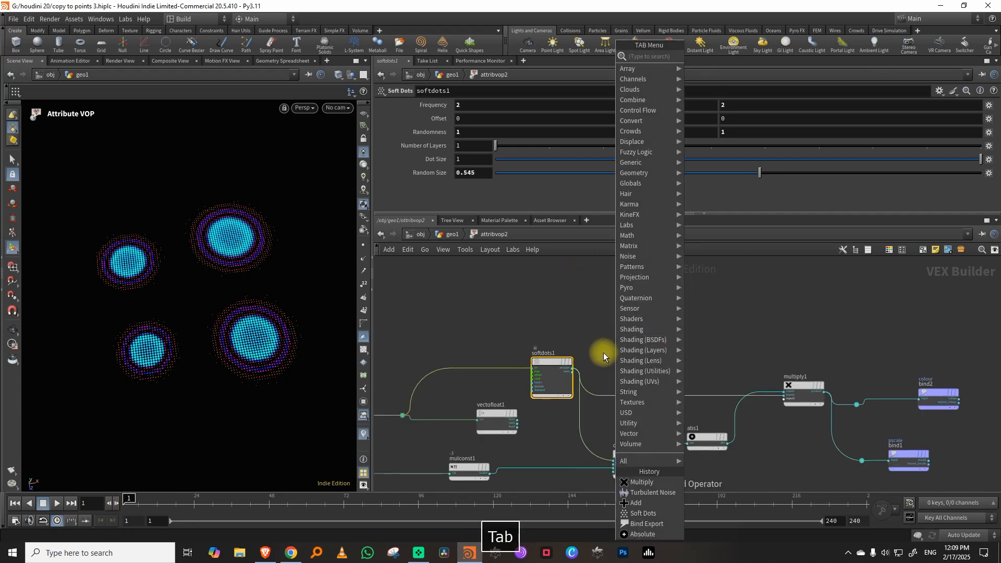
{"action": "mouse_move", "coordinate": [658, 266]}
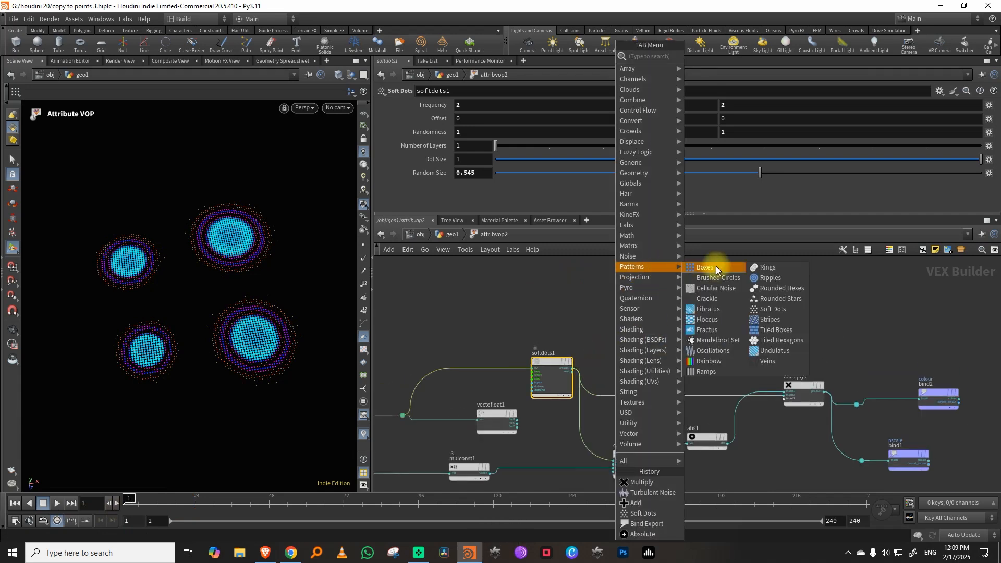
{"action": "left_click", "coordinate": [788, 298]}
{"action": "left_click", "coordinate": [609, 319]}
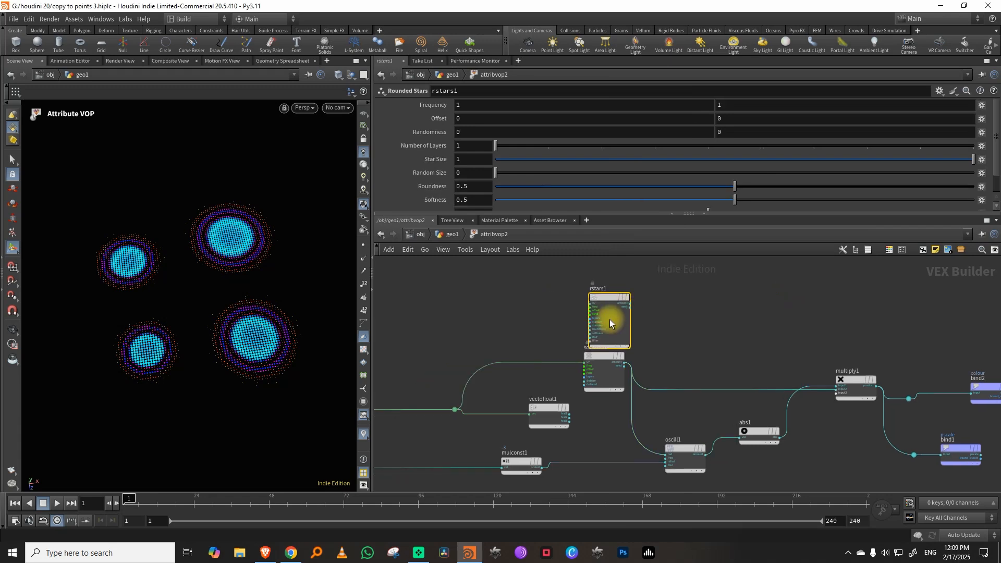
{"action": "left_click", "coordinate": [454, 409]}
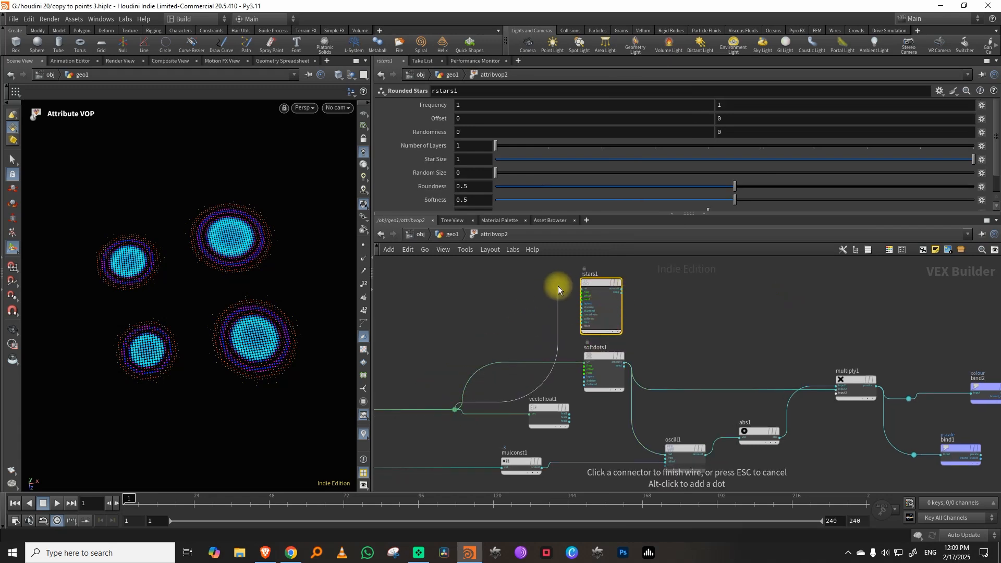
{"action": "left_click", "coordinate": [615, 282]}
Move oscill1 and abs1 aside, add a dot on softdots1's amount wire, and feed oscill1's radians input from that dot.
{"action": "scroll", "coordinate": [726, 331], "scroll_direction": "up", "scroll_amount": 3}
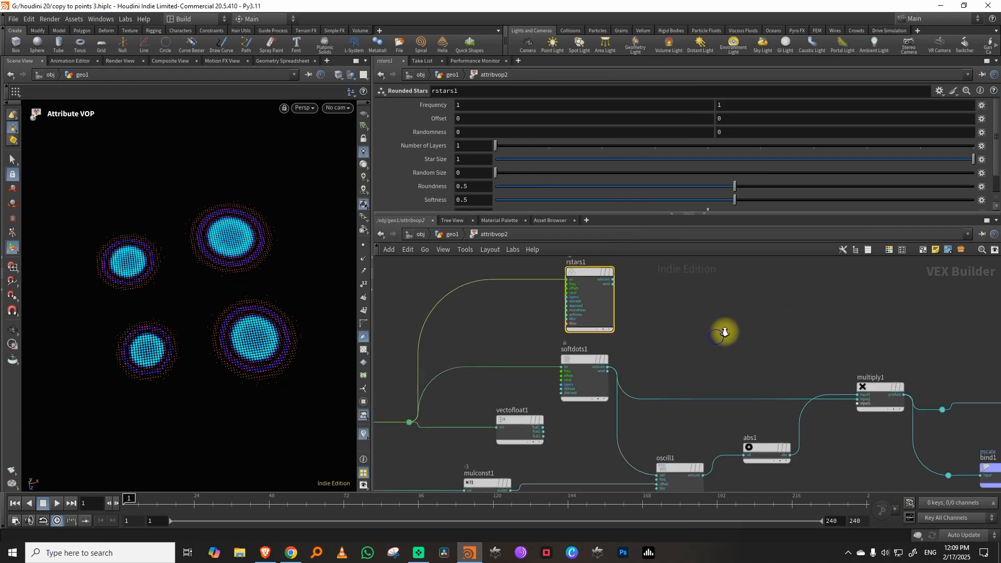
{"action": "middle_click_drag", "start_coordinate": [683, 311], "coordinate": [665, 308]}
{"action": "left_click_drag", "start_coordinate": [640, 433], "coordinate": [770, 491]}
{"action": "left_click_drag", "start_coordinate": [666, 469], "coordinate": [723, 465]}
{"action": "middle_click_drag", "start_coordinate": [723, 430], "coordinate": [695, 412]}
{"action": "left_click", "coordinate": [569, 373], "text": "alt"}
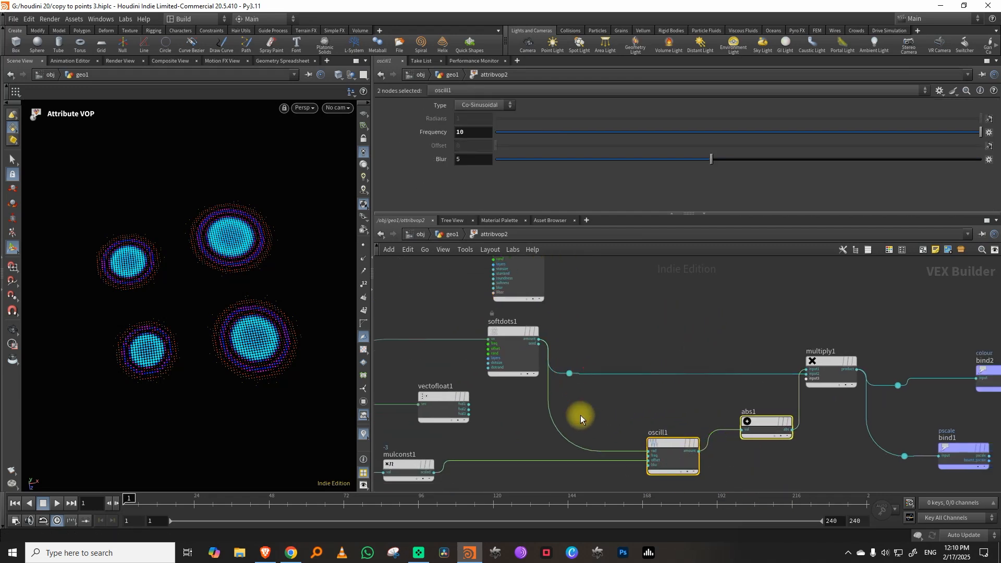
{"action": "left_click", "coordinate": [578, 373]}
{"action": "left_click", "coordinate": [649, 451]}
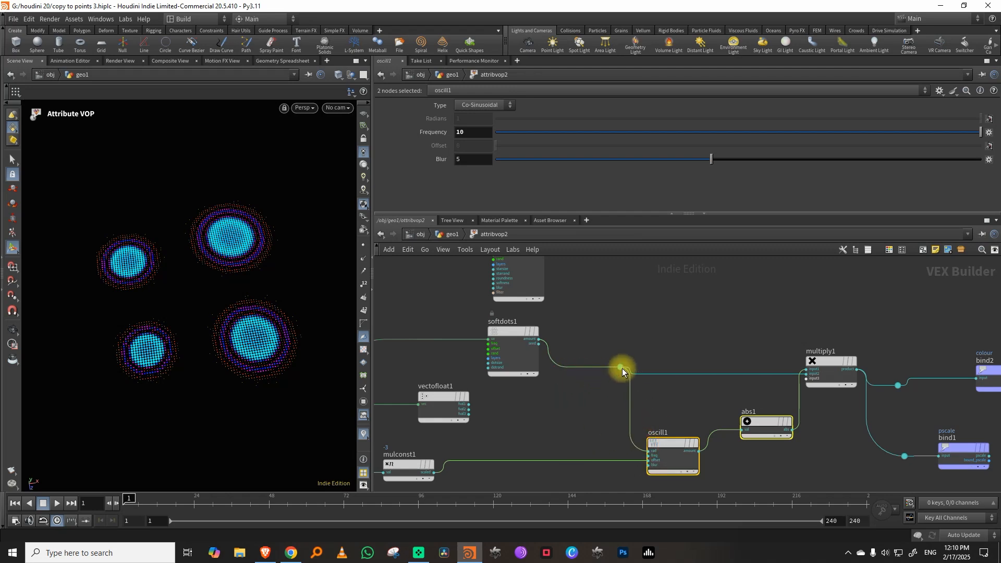
Wire rstars1's amount output into the shared dot in place of softdots1.
{"action": "middle_click_drag", "start_coordinate": [635, 342], "coordinate": [629, 381]}
{"action": "left_click", "coordinate": [627, 358]}
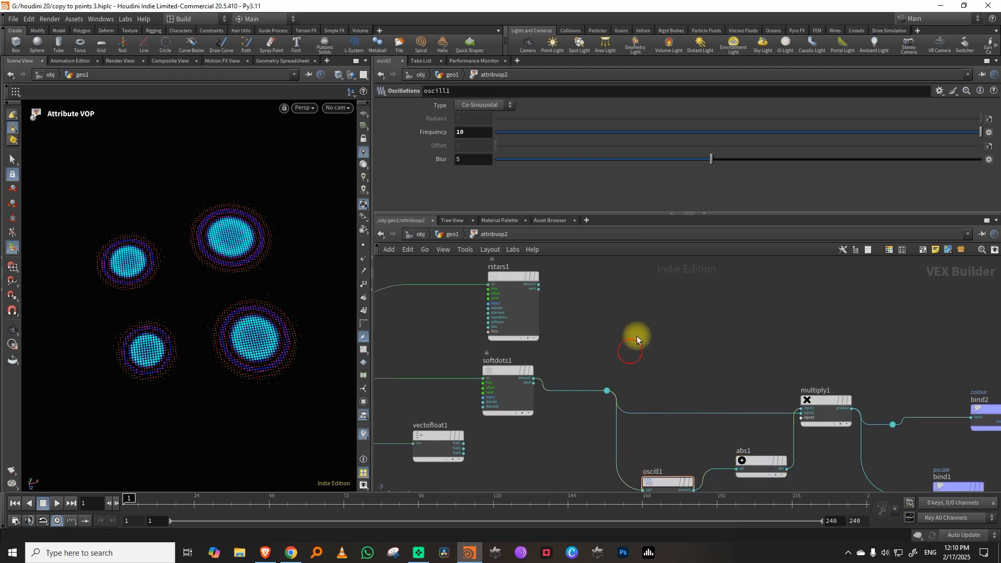
{"action": "left_click", "coordinate": [541, 284]}
{"action": "left_click", "coordinate": [607, 390]}
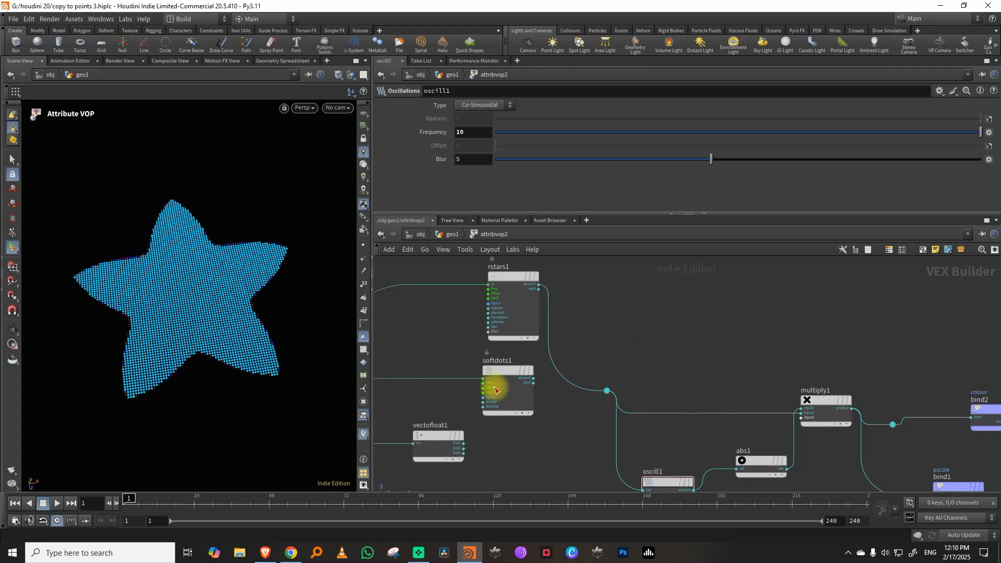
Play the animation to preview the star pattern and return to frame 1.
{"action": "key", "text": "space"}
{"action": "left_click_drag", "start_coordinate": [239, 313], "coordinate": [236, 319]}
{"action": "scroll", "coordinate": [236, 316], "scroll_direction": "down", "scroll_amount": 3}
{"action": "left_click", "coordinate": [58, 504]}
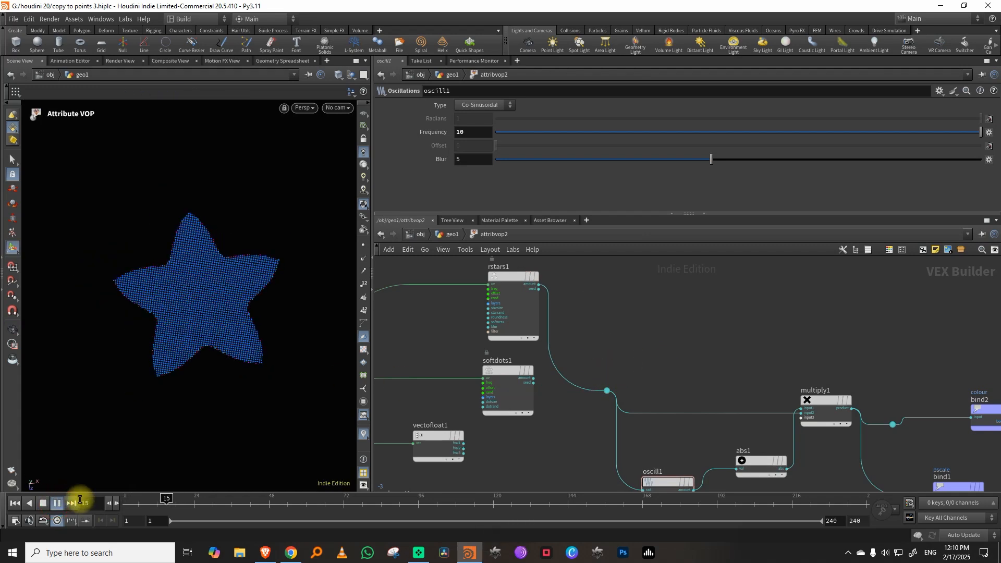
{"action": "left_click_drag", "start_coordinate": [135, 499], "coordinate": [82, 503]}
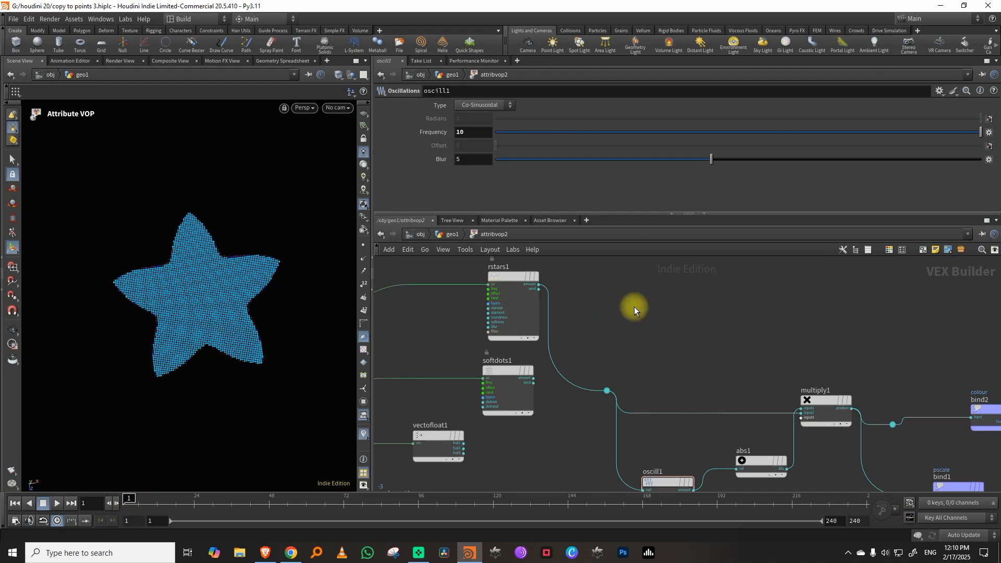
Enlarge the parameter area for the rstars1 node and set its Blur to 150.
{"action": "left_click", "coordinate": [516, 311]}
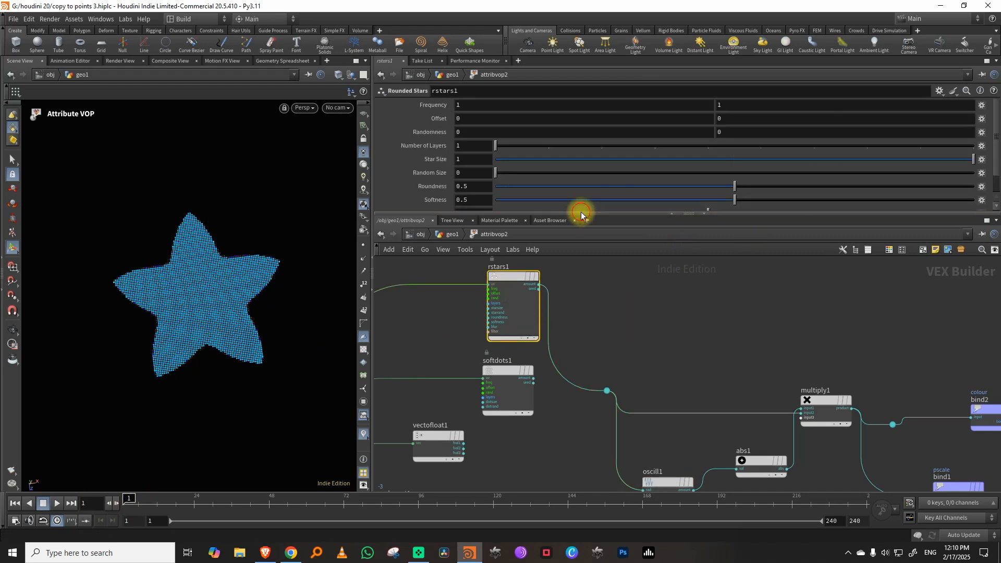
{"action": "left_click_drag", "start_coordinate": [572, 215], "coordinate": [570, 284]}
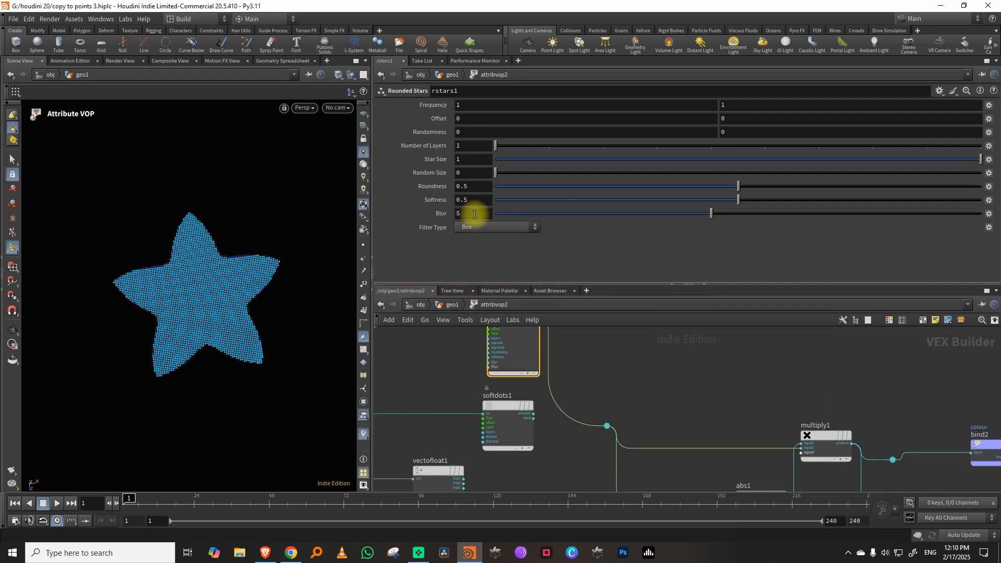
{"action": "key", "text": "BackSpace"}
{"action": "type", "text": "150"}
{"action": "key", "text": "Return"}
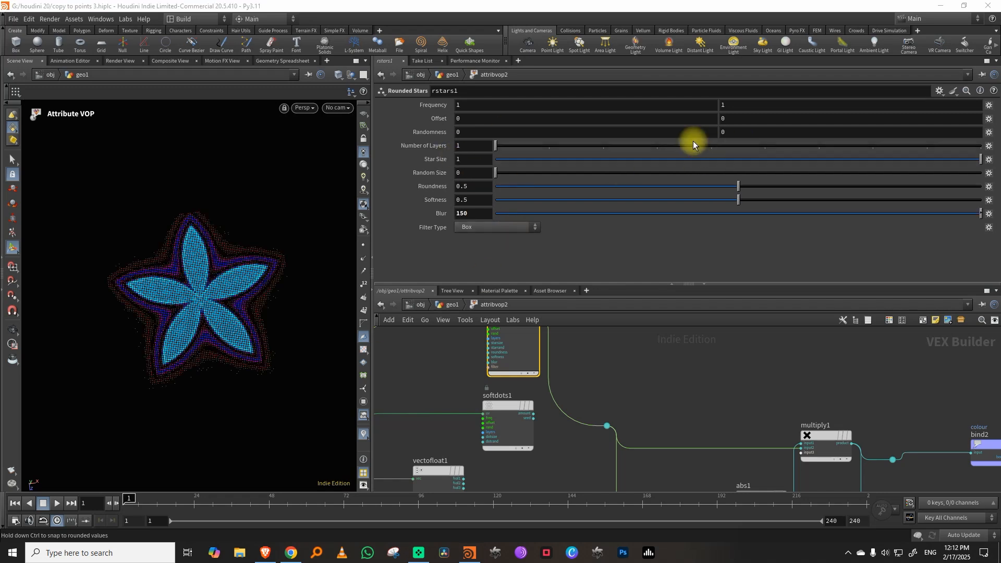
Set the Blur of the rstars1 node to 30.
{"action": "middle_click_drag", "start_coordinate": [621, 344], "coordinate": [610, 405]}
{"action": "left_click_drag", "start_coordinate": [588, 368], "coordinate": [502, 420]}
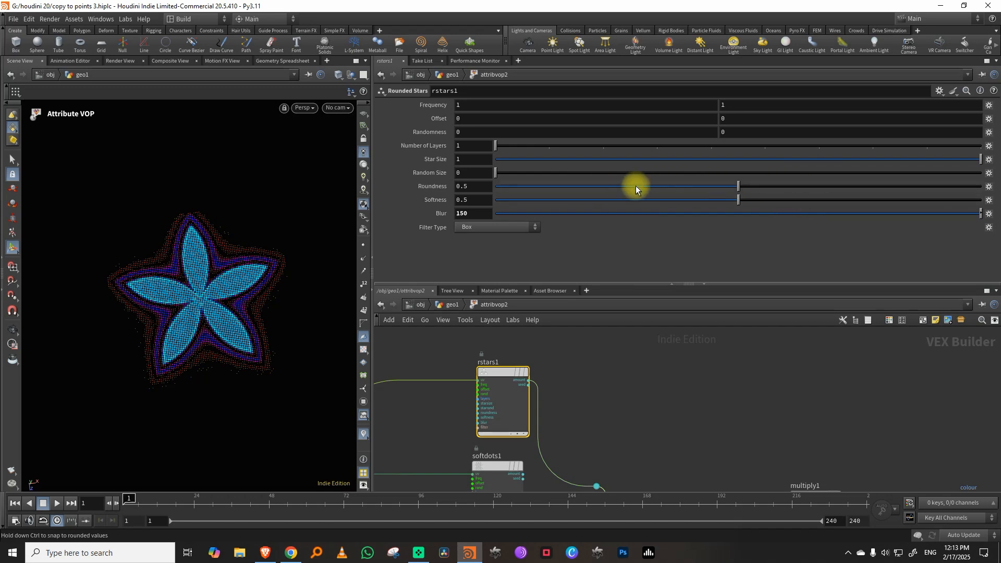
{"action": "left_click", "coordinate": [475, 215]}
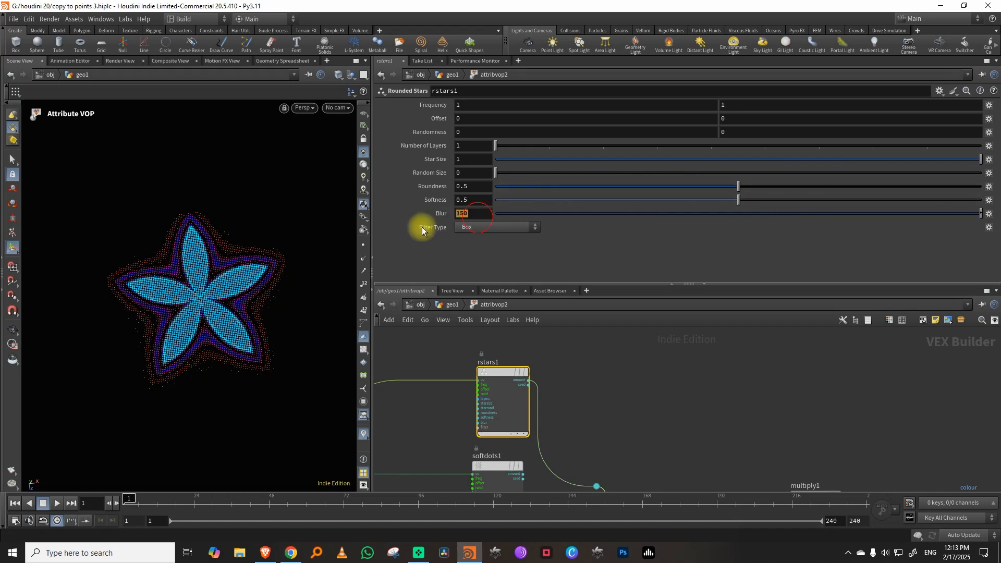
{"action": "type", "text": "3"}
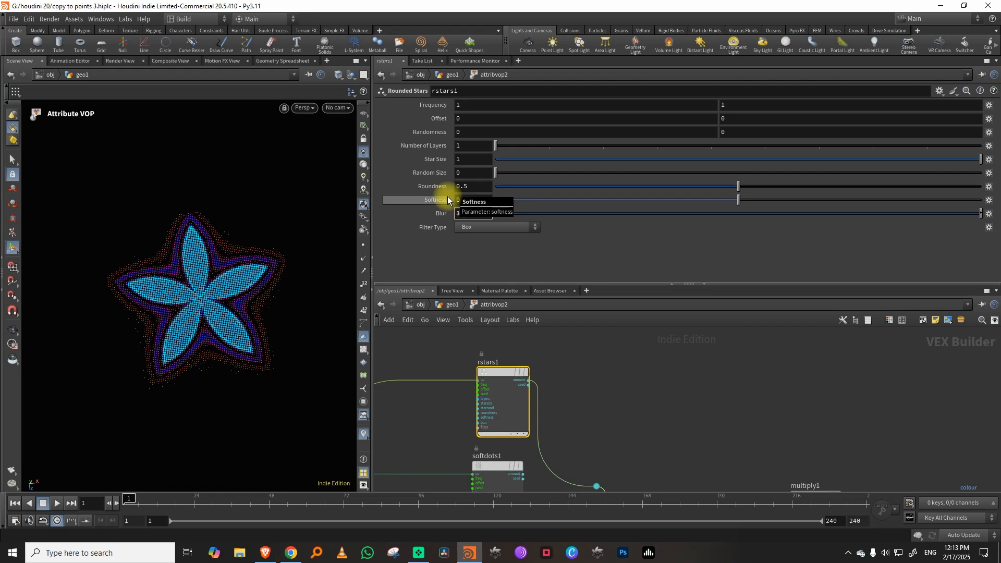
{"action": "key", "text": "Return"}
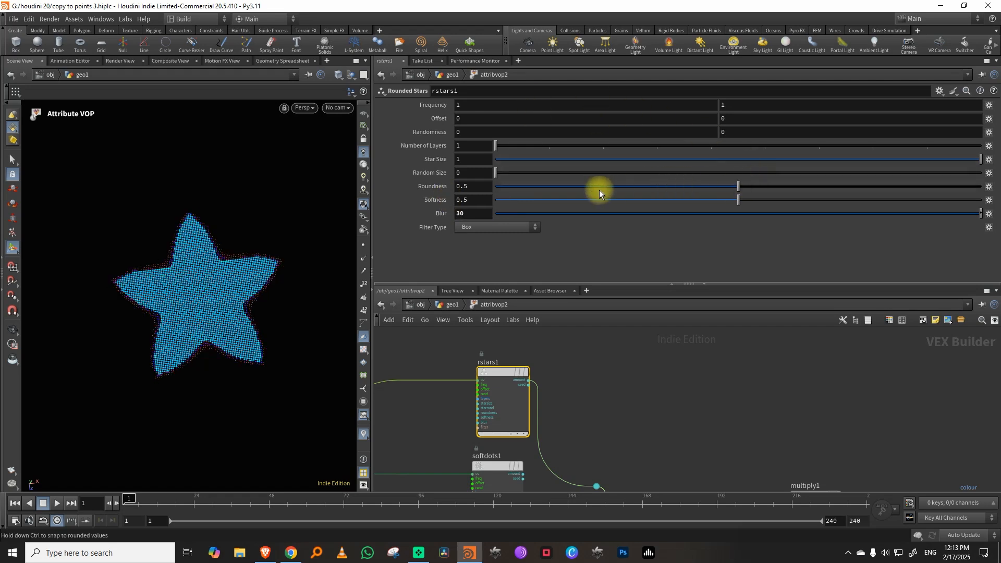
Adjust rstars1's Roundness to 0.525 and its Softness to 0.343.
{"action": "left_click_drag", "start_coordinate": [545, 186], "coordinate": [937, 180]}
{"action": "left_click", "coordinate": [855, 187]}
{"action": "left_click_drag", "start_coordinate": [855, 189], "coordinate": [661, 210]}
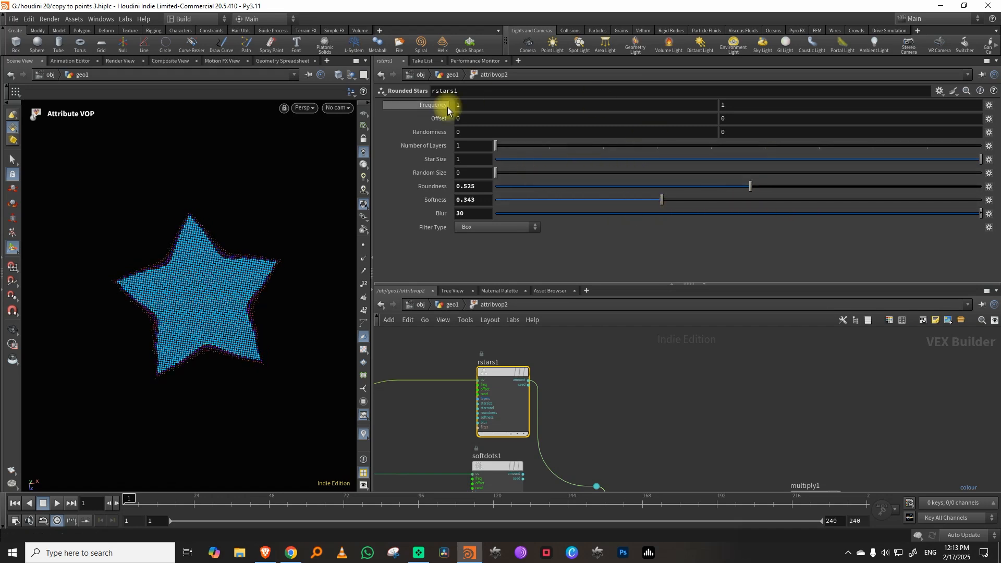
Set both Frequency values of the rstars1 node to 2.
{"action": "left_click_drag", "start_coordinate": [471, 105], "coordinate": [414, 114]}
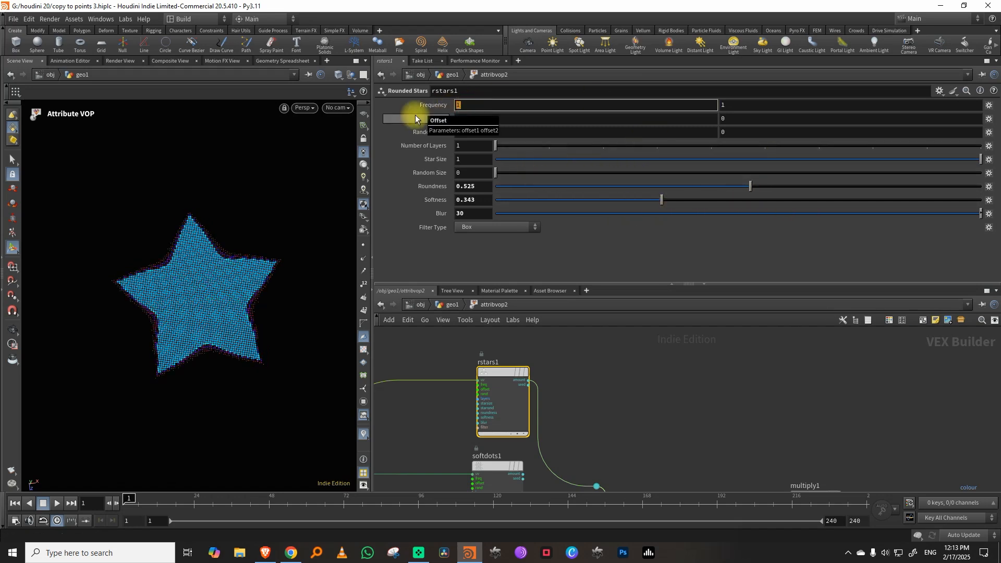
{"action": "type", "text": "2"}
{"action": "key", "text": "Tab"}
{"action": "type", "text": "2"}
{"action": "key", "text": "Return"}
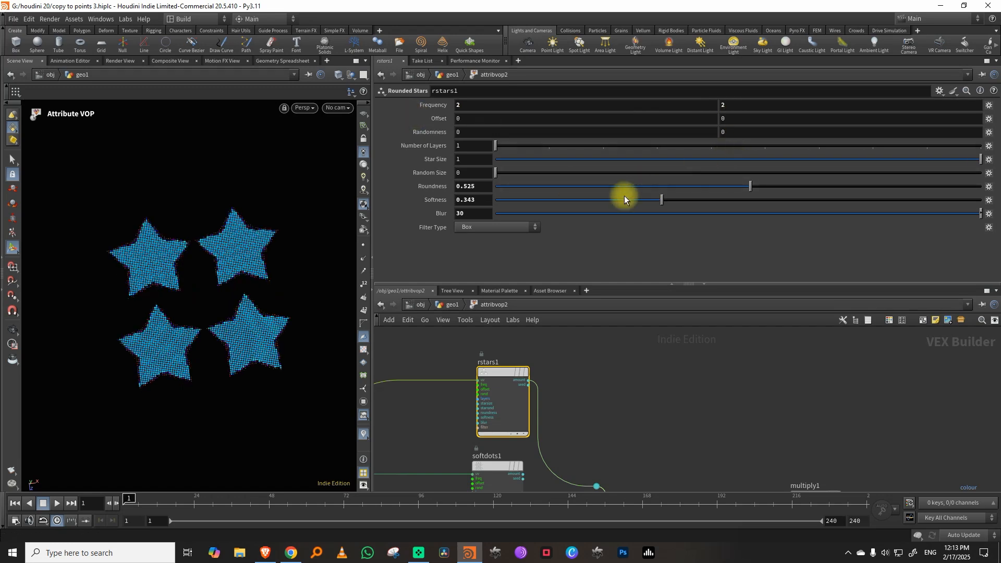
Adjust rstars1 to Random Size 0.353, Blur 150, Softness 0.492 and Roundness 0.331.
{"action": "left_click_drag", "start_coordinate": [535, 173], "coordinate": [665, 172]}
{"action": "type", "text": "150"}
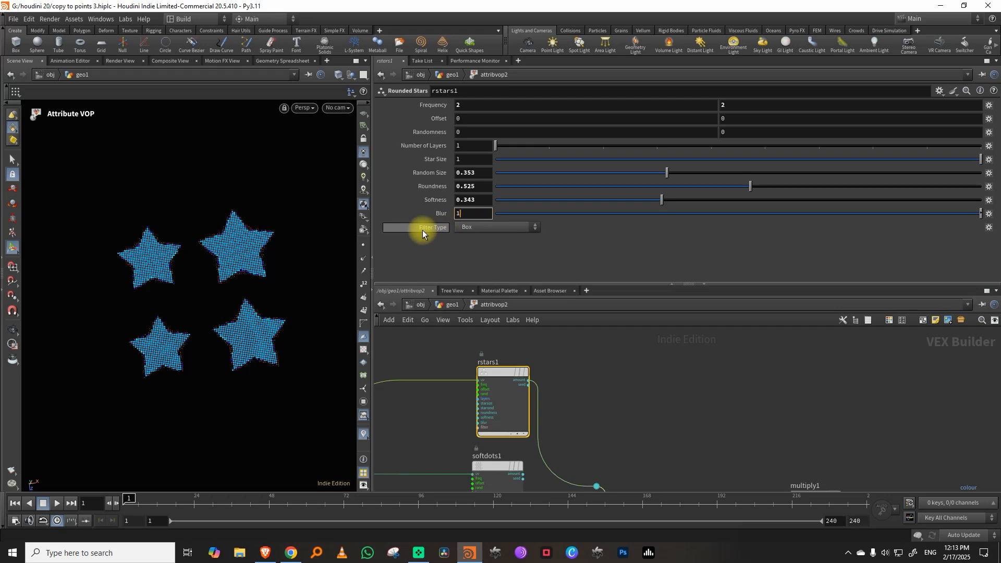
{"action": "key", "text": "Return"}
{"action": "left_click", "coordinate": [734, 198]}
{"action": "left_click_drag", "start_coordinate": [746, 189], "coordinate": [659, 191]}
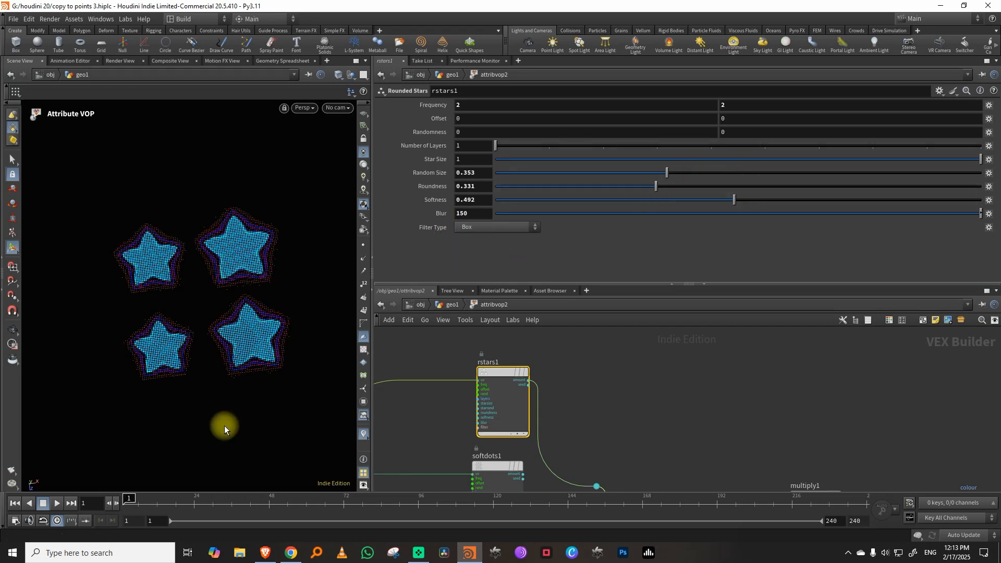
Play the animation to preview the pulsing four-star pattern.
{"action": "left_click", "coordinate": [61, 502]}
{"action": "key", "text": "space"}
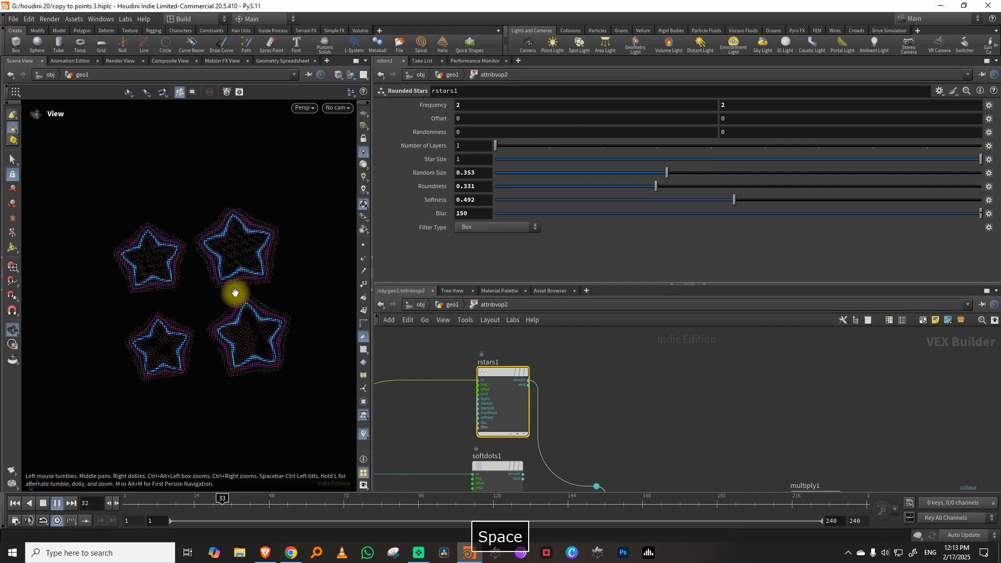
{"action": "scroll", "coordinate": [272, 255], "scroll_direction": "up", "scroll_amount": 3}
Compare patterns by wiring softdots1's amount into the shared dot, reconnect rstars1's amount in its place, and return playback to frame 1.
{"action": "middle_click_drag", "start_coordinate": [646, 394], "coordinate": [607, 316]}
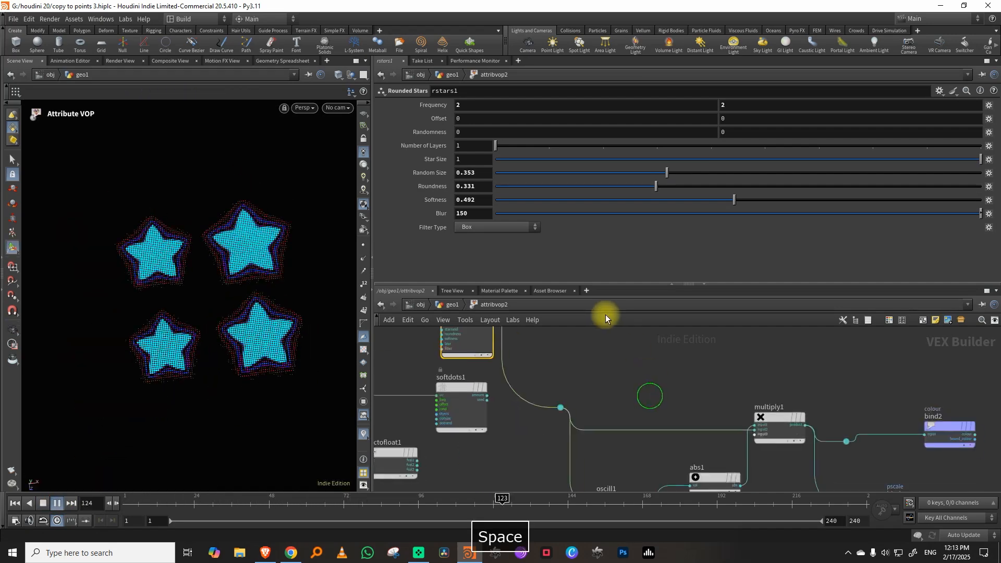
{"action": "left_click", "coordinate": [487, 396]}
{"action": "left_click", "coordinate": [559, 407]}
{"action": "middle_click_drag", "start_coordinate": [582, 353], "coordinate": [562, 411]}
{"action": "left_click", "coordinate": [477, 339]}
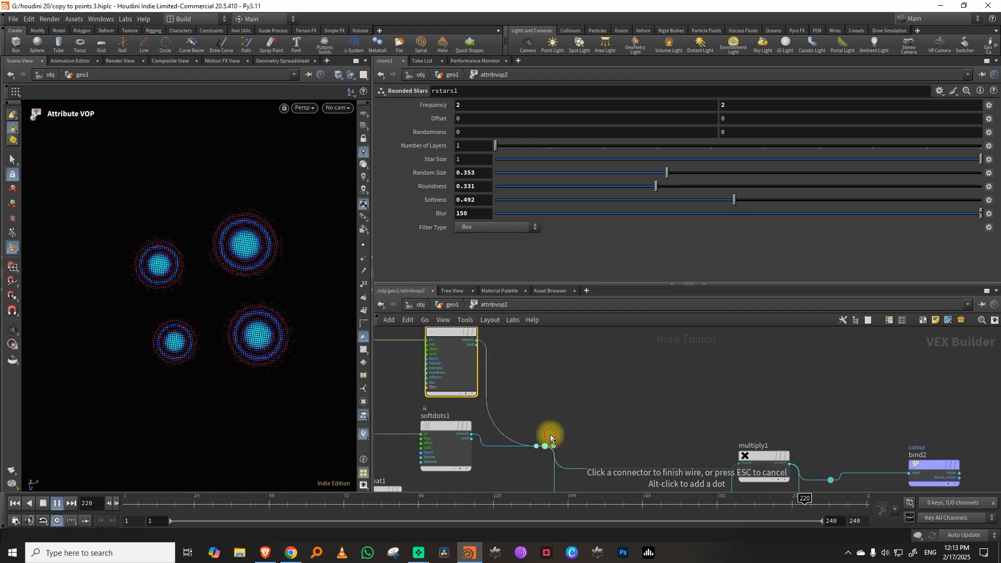
{"action": "left_click", "coordinate": [545, 446]}
{"action": "left_click_drag", "start_coordinate": [136, 507], "coordinate": [95, 510]}
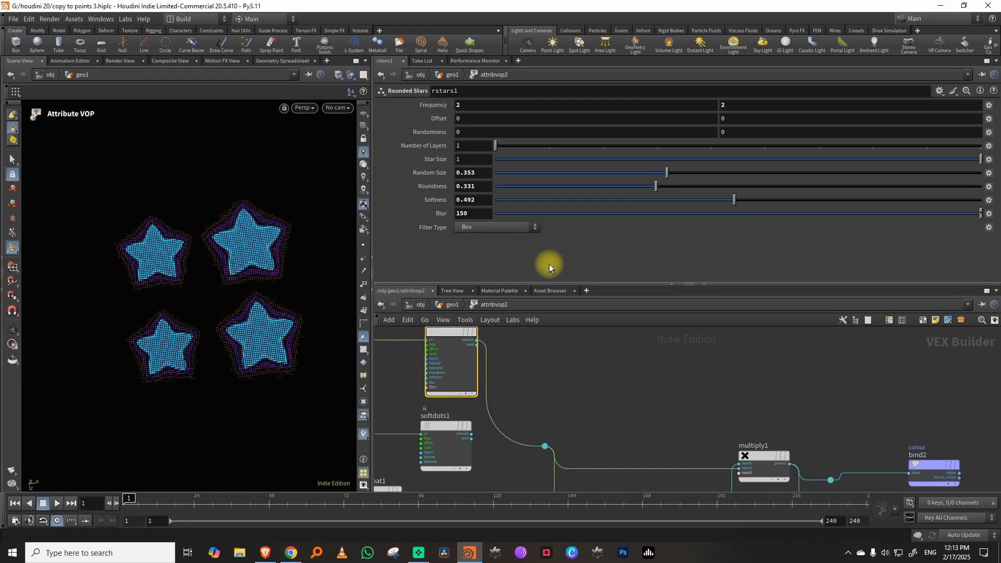
Enlarge the network area and move rstars1 and softdots1 together downward to free space above them.
{"action": "left_click_drag", "start_coordinate": [558, 284], "coordinate": [560, 217]}
{"action": "middle_click_drag", "start_coordinate": [619, 315], "coordinate": [688, 298]}
{"action": "scroll", "coordinate": [683, 335], "scroll_direction": "down", "scroll_amount": 3}
{"action": "middle_click_drag", "start_coordinate": [627, 390], "coordinate": [665, 331]}
{"action": "left_click_drag", "start_coordinate": [535, 423], "coordinate": [584, 411]}
{"action": "left_click_drag", "start_coordinate": [752, 357], "coordinate": [778, 447]}
{"action": "middle_click_drag", "start_coordinate": [669, 313], "coordinate": [677, 424]}
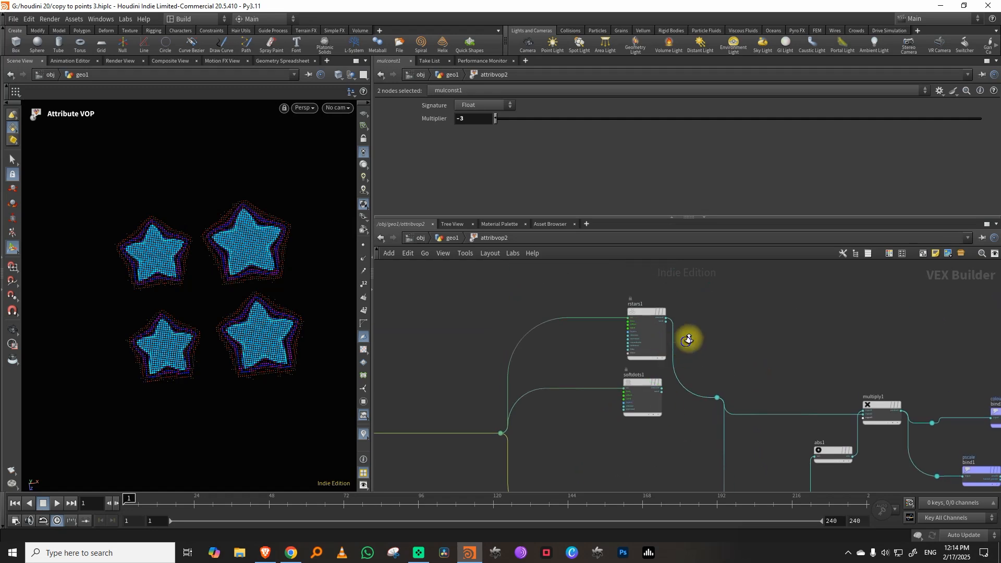
{"action": "scroll", "coordinate": [683, 333], "scroll_direction": "up", "scroll_amount": 2}
{"action": "middle_click_drag", "start_coordinate": [580, 296], "coordinate": [587, 317]}
{"action": "left_click_drag", "start_coordinate": [587, 317], "coordinate": [629, 460]}
{"action": "middle_click_drag", "start_coordinate": [682, 354], "coordinate": [620, 352]}
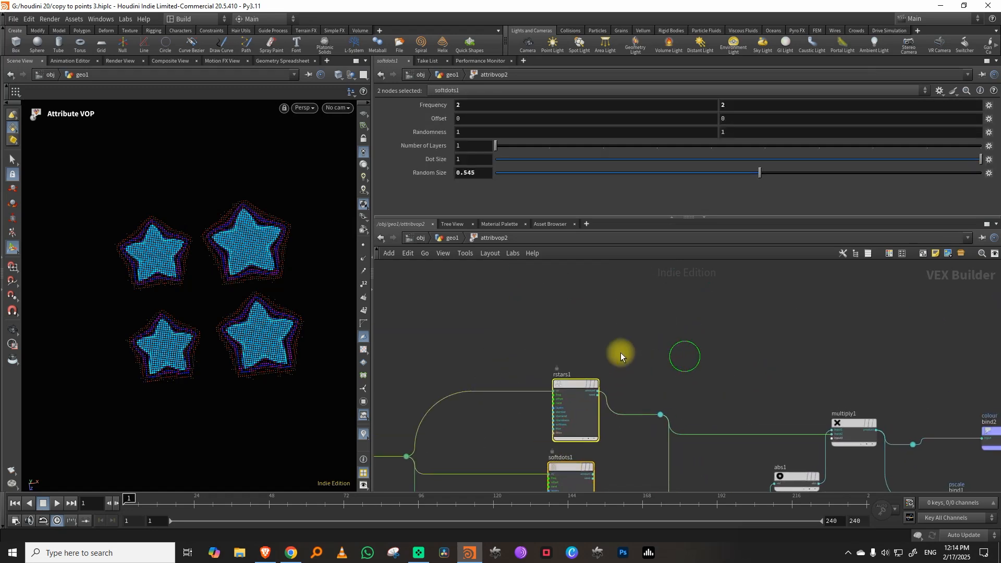
Add a Texture node above rstars1 in the Attribute VOP network.
{"action": "key", "text": "Tab"}
{"action": "mouse_move", "coordinate": [639, 360]}
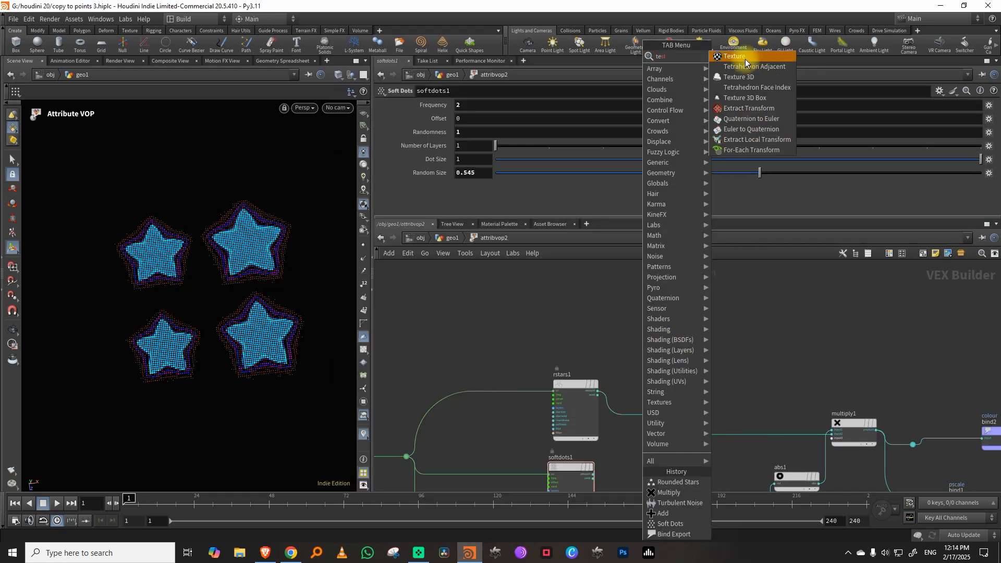
{"action": "left_click", "coordinate": [745, 59]}
{"action": "left_click", "coordinate": [601, 322]}
{"action": "middle_click_drag", "start_coordinate": [601, 322], "coordinate": [617, 331]}
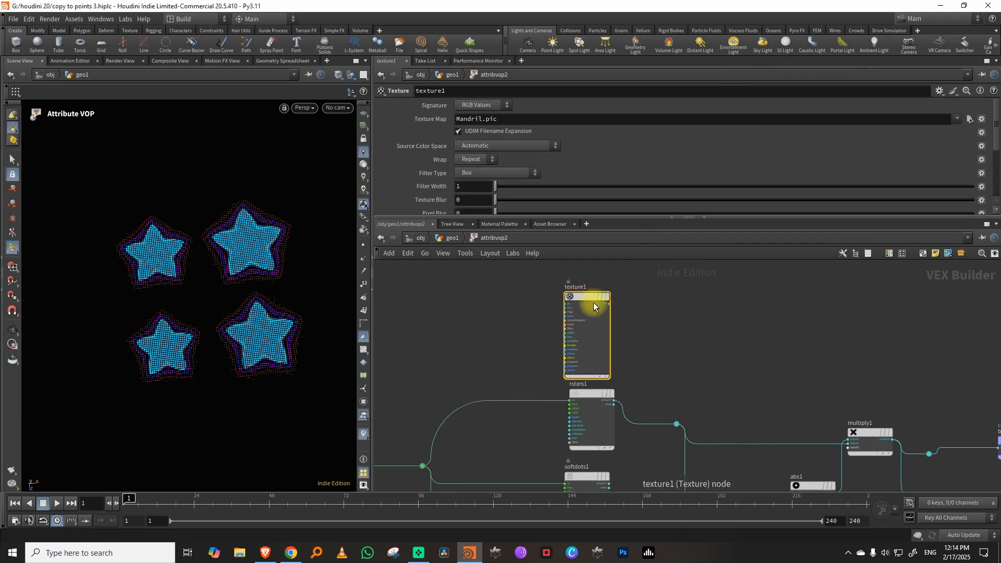
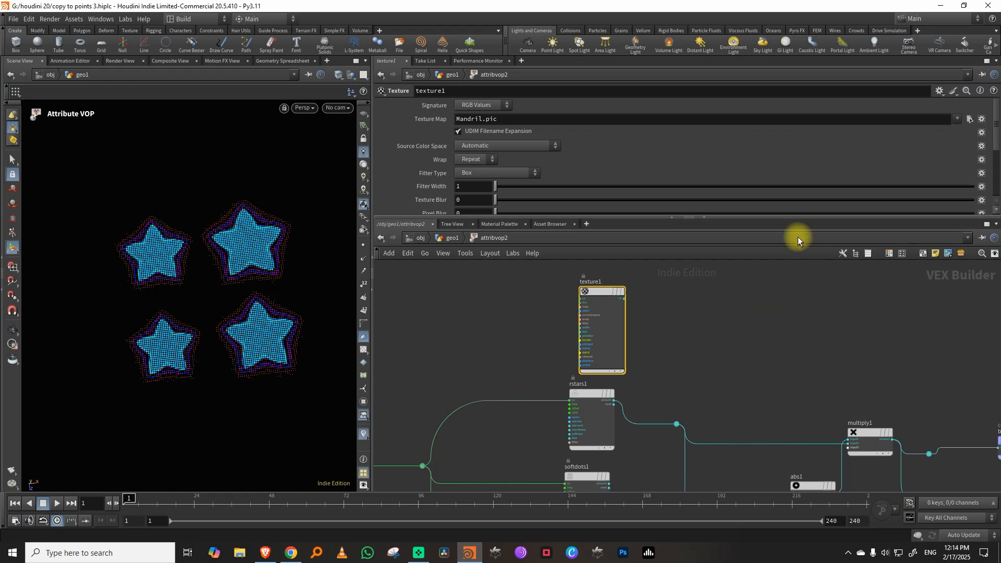
Enlarge the parameter area for rstars1 and promote its Frequency parameter.
{"action": "middle_click_drag", "start_coordinate": [727, 413], "coordinate": [711, 368]}
{"action": "left_click", "coordinate": [568, 399]}
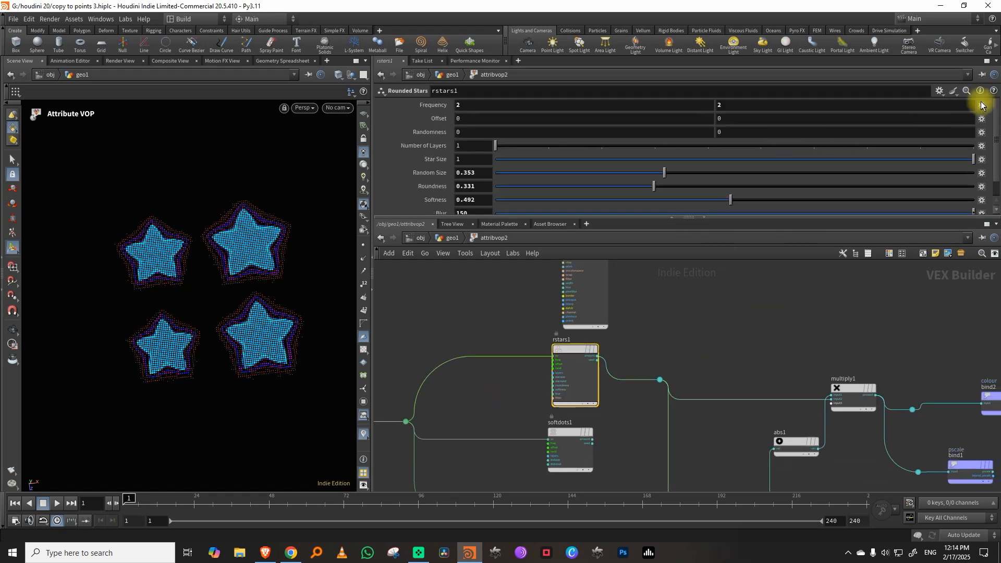
{"action": "left_click_drag", "start_coordinate": [889, 217], "coordinate": [889, 248]}
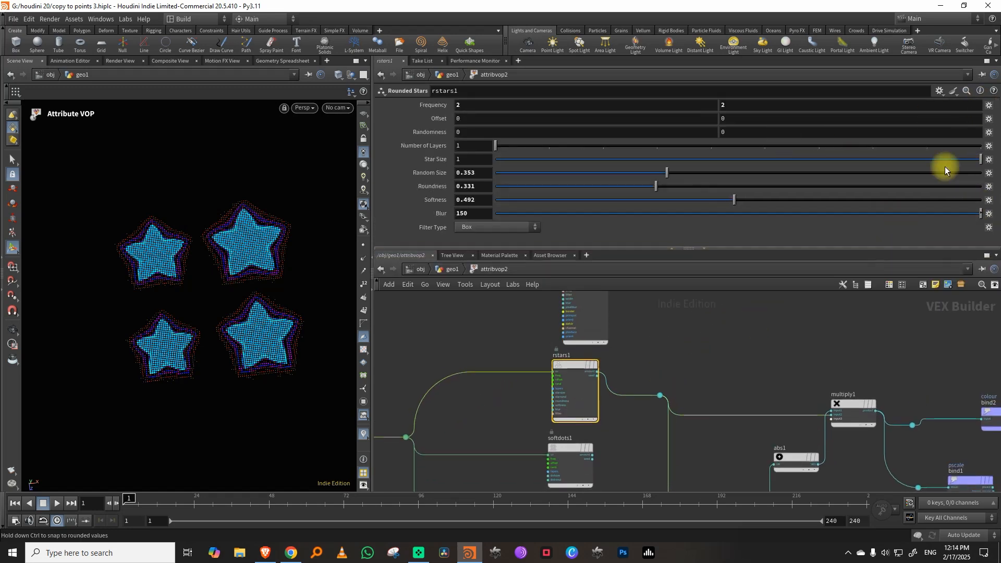
{"action": "left_click", "coordinate": [988, 108]}
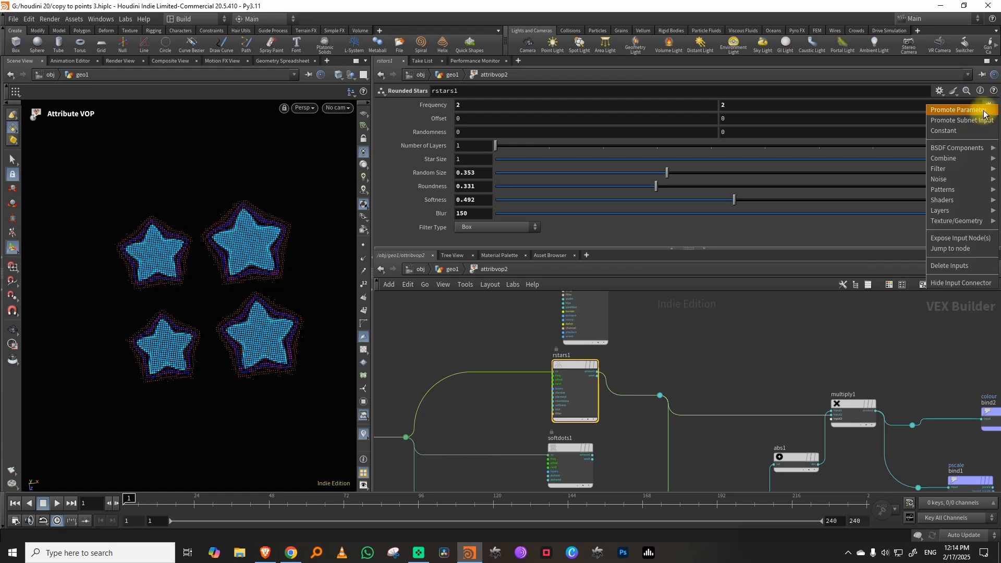
{"action": "left_click", "coordinate": [983, 111]}
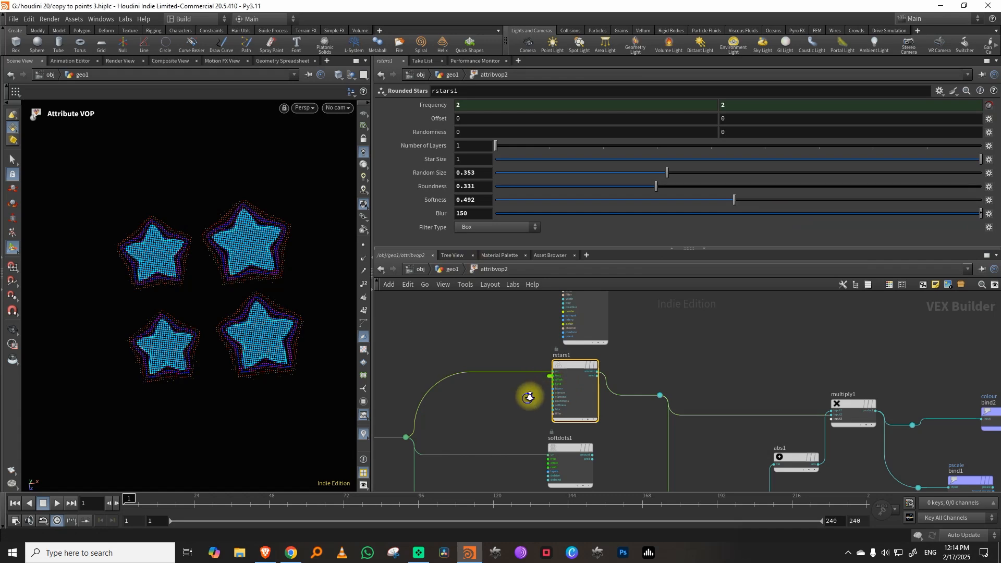
Return to the geo1 network and set both values of attribvop2's promoted freq parameter to 4.
{"action": "scroll", "coordinate": [527, 396], "scroll_direction": "up", "scroll_amount": 5}
{"action": "left_click", "coordinate": [511, 373]}
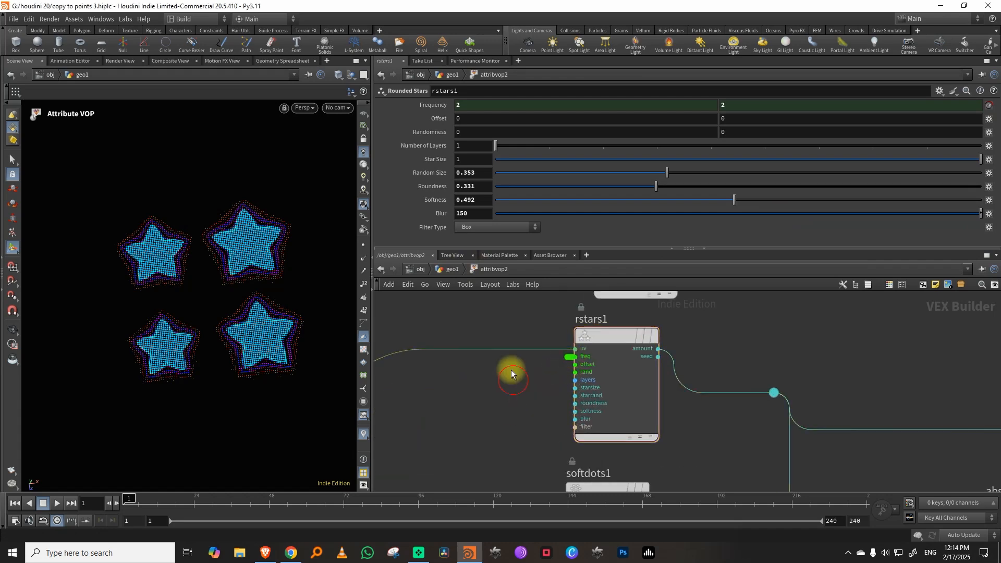
{"action": "left_click", "coordinate": [452, 269]}
{"action": "middle_click_drag", "start_coordinate": [748, 335], "coordinate": [711, 359]}
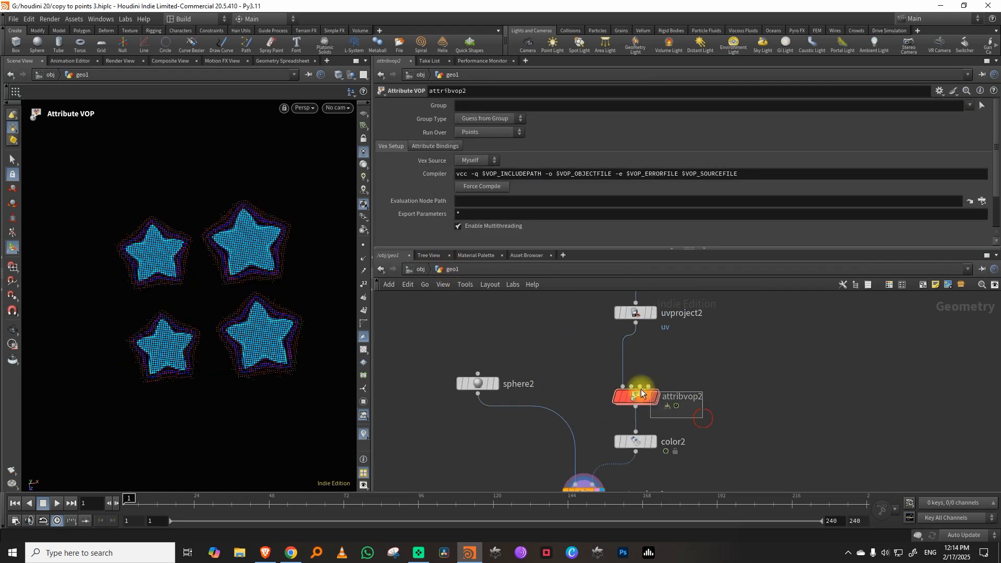
{"action": "left_click_drag", "start_coordinate": [990, 156], "coordinate": [990, 212]}
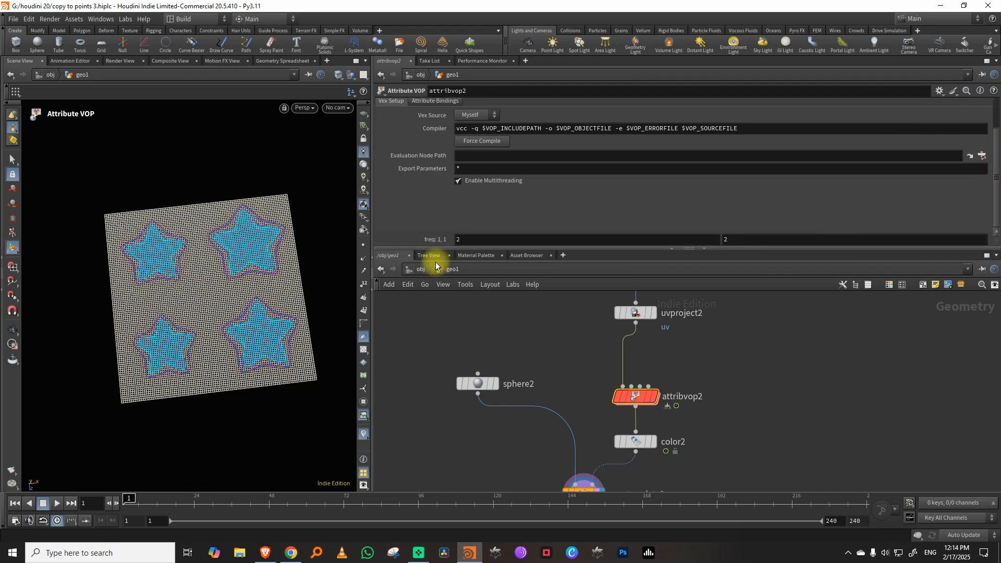
{"action": "left_click_drag", "start_coordinate": [465, 239], "coordinate": [440, 235]}
{"action": "type", "text": "4"}
{"action": "key", "text": "Return"}
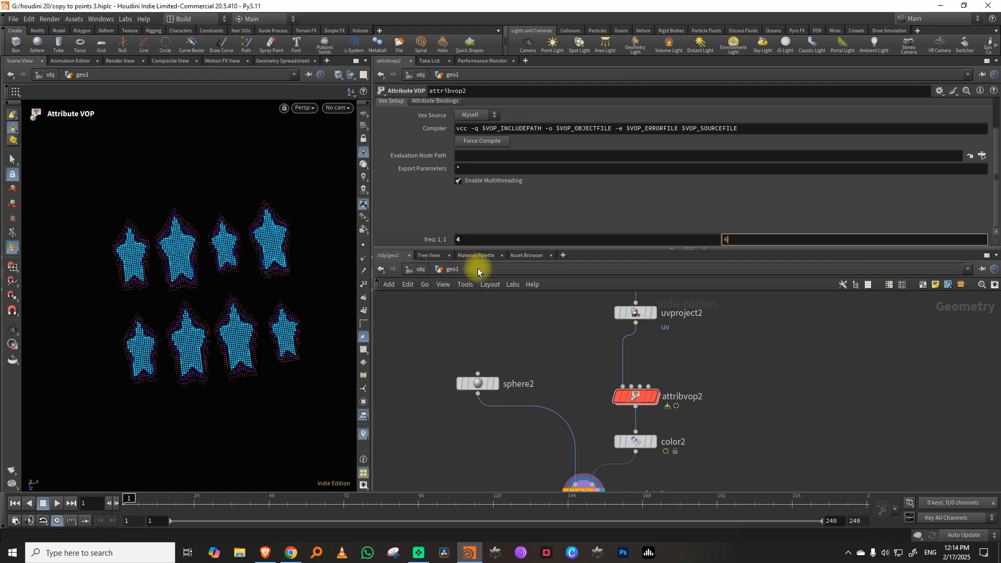
Set the Rows and Columns of the grid2 node to 200 each.
{"action": "middle_click_drag", "start_coordinate": [545, 357], "coordinate": [521, 464]}
{"action": "left_click_drag", "start_coordinate": [539, 408], "coordinate": [665, 336]}
{"action": "left_click_drag", "start_coordinate": [474, 183], "coordinate": [417, 201]}
{"action": "type", "text": "200"}
{"action": "key", "text": "Tab"}
{"action": "type", "text": "200"}
{"action": "key", "text": "Return"}
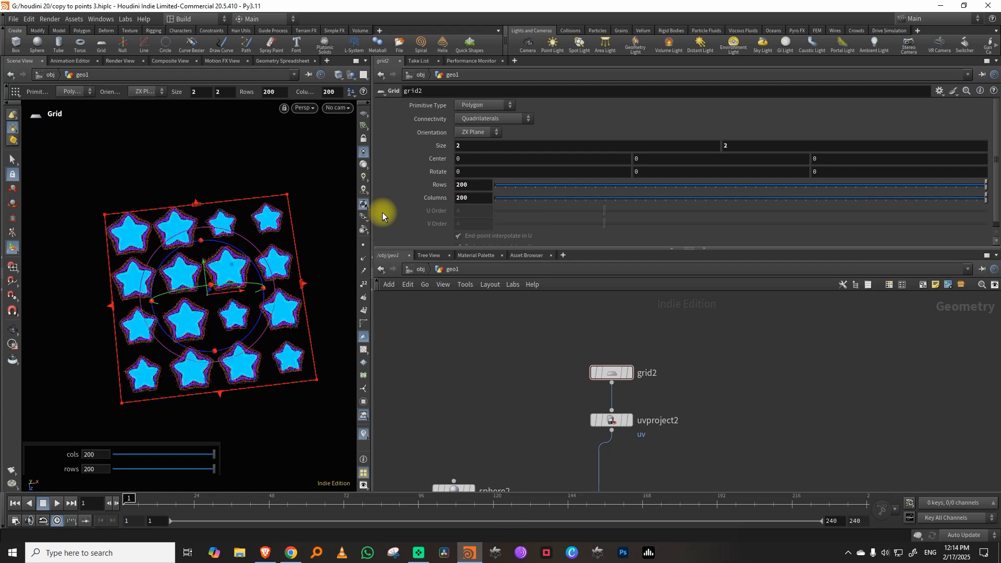
{"action": "key", "text": "Escape"}
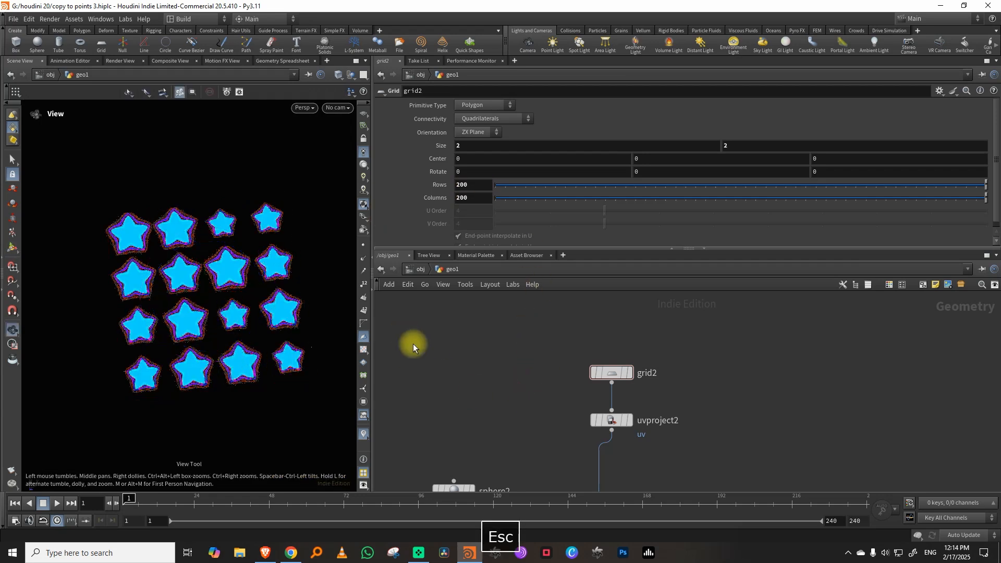
Play the animation to examine the denser star grid up close.
{"action": "left_click", "coordinate": [57, 503]}
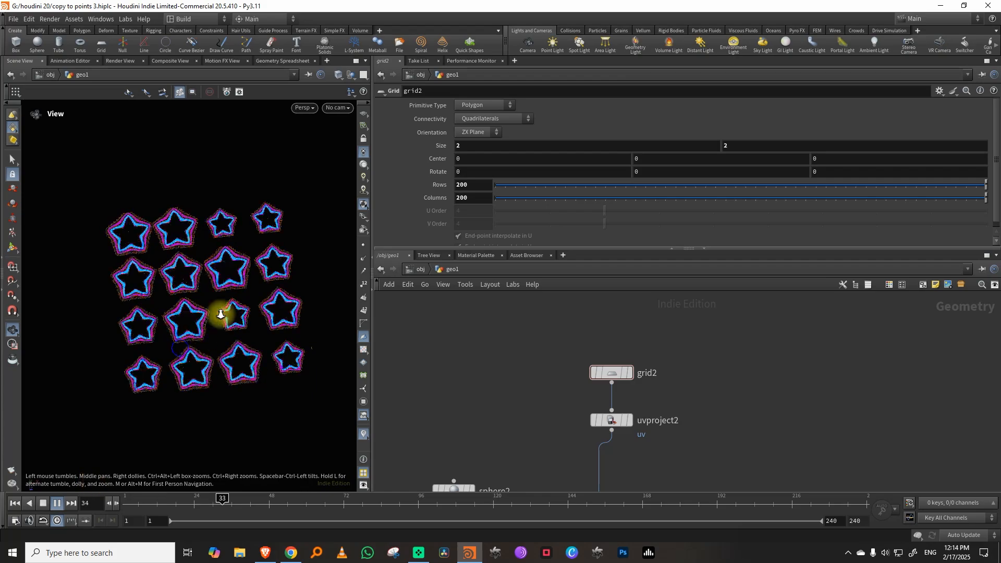
{"action": "scroll", "coordinate": [250, 291], "scroll_direction": "up", "scroll_amount": 5}
{"action": "scroll", "coordinate": [240, 298], "scroll_direction": "down", "scroll_amount": 4}
Set the Uniform Scale of the sphere2 node to 0.03.
{"action": "middle_click_drag", "start_coordinate": [480, 378], "coordinate": [509, 268]}
{"action": "left_click_drag", "start_coordinate": [443, 431], "coordinate": [510, 334]}
{"action": "left_click_drag", "start_coordinate": [467, 171], "coordinate": [495, 174]}
{"action": "type", "text": "3"}
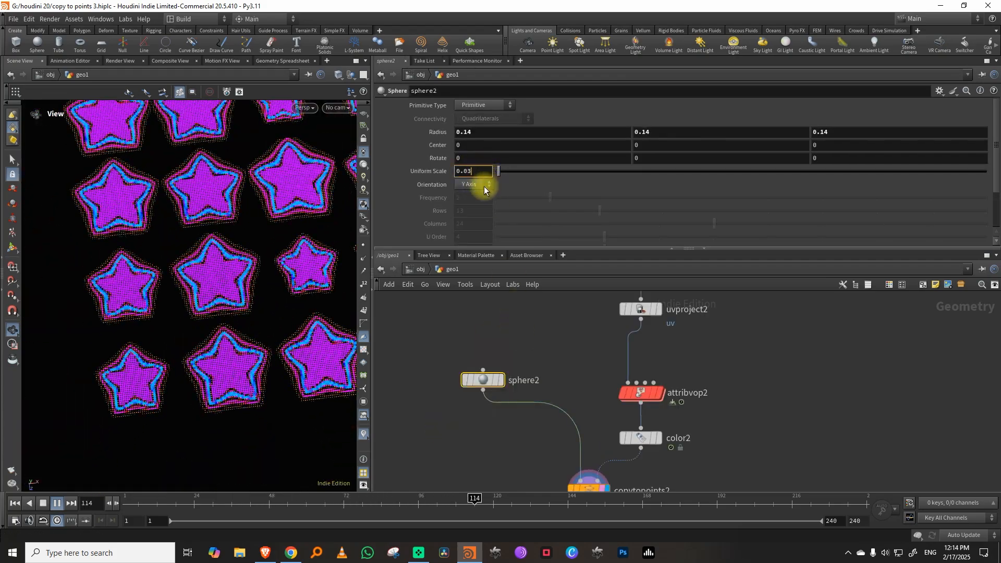
{"action": "key", "text": "Return"}
Set both values of attribvop2's freq parameter to 2 and stop the playback.
{"action": "left_click", "coordinate": [556, 330]}
{"action": "left_click_drag", "start_coordinate": [702, 422], "coordinate": [623, 460]}
{"action": "left_click_drag", "start_coordinate": [688, 415], "coordinate": [610, 376]}
{"action": "left_click", "coordinate": [741, 345]}
{"action": "left_click_drag", "start_coordinate": [456, 239], "coordinate": [462, 252]}
{"action": "type", "text": "2"}
{"action": "key", "text": "Return"}
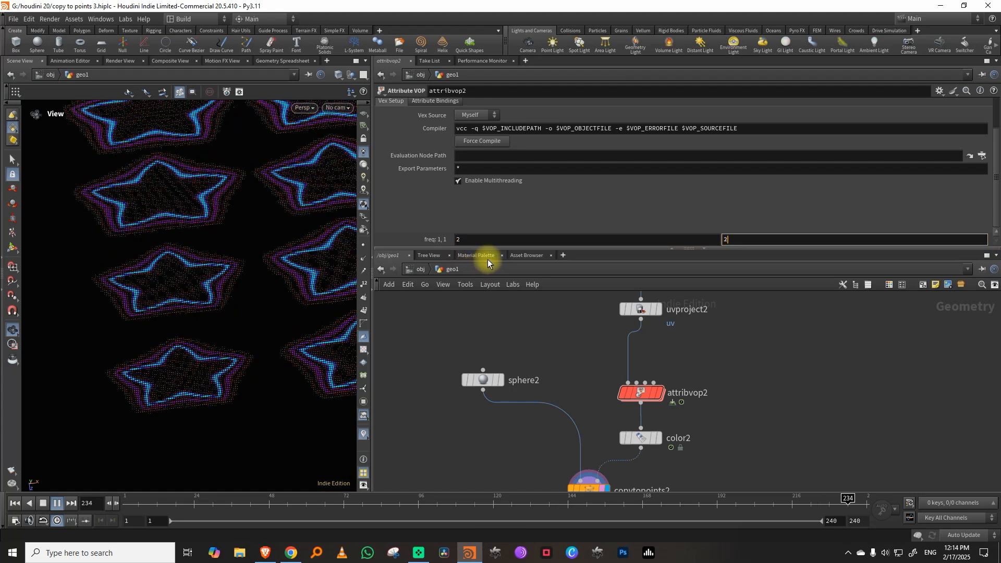
{"action": "left_click", "coordinate": [57, 502]}
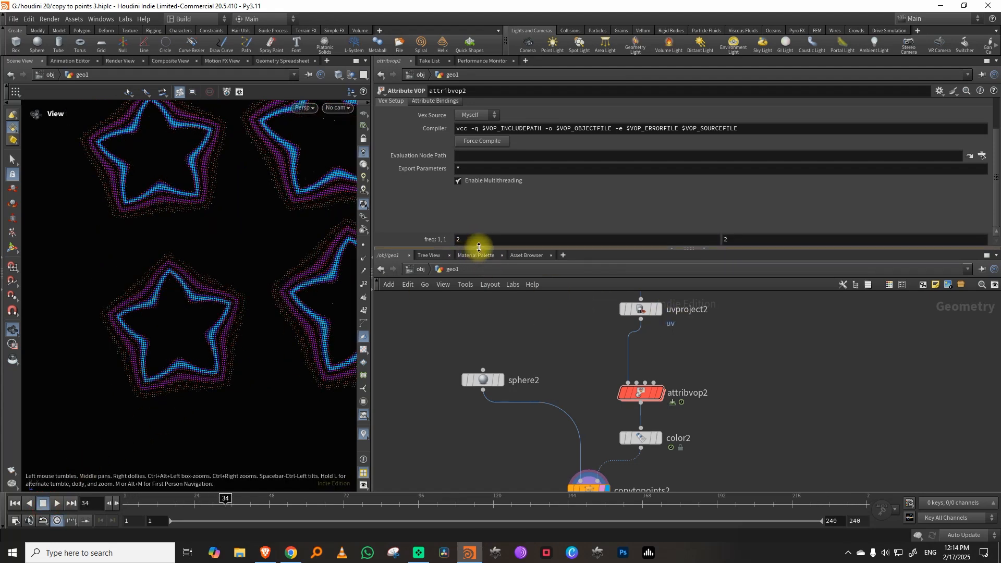
Inside attribvop2, expose the freq parameter node feeding rstars1 and delete it.
{"action": "left_click_drag", "start_coordinate": [476, 248], "coordinate": [475, 264]}
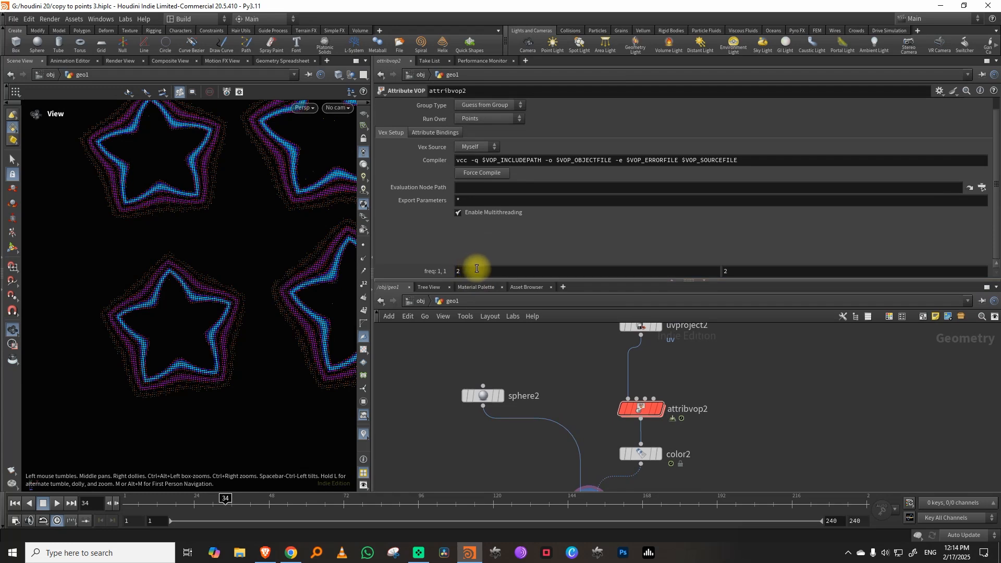
{"action": "scroll", "coordinate": [248, 335], "scroll_direction": "down", "scroll_amount": 3}
{"action": "middle_click_drag", "start_coordinate": [247, 315], "coordinate": [173, 375]}
{"action": "scroll", "coordinate": [208, 344], "scroll_direction": "down", "scroll_amount": 3}
{"action": "middle_click_drag", "start_coordinate": [648, 406], "coordinate": [616, 421]}
{"action": "double_click", "coordinate": [612, 422]}
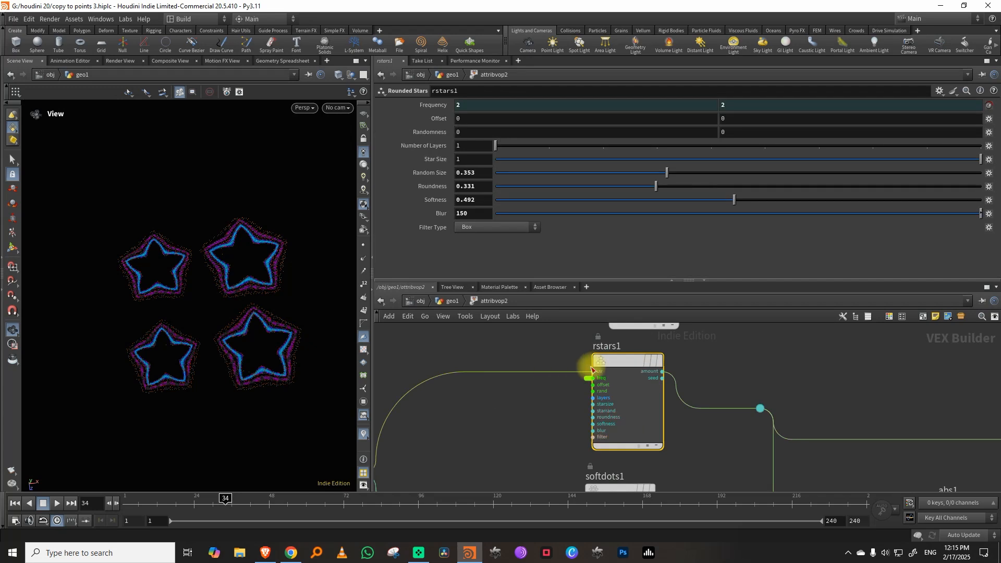
{"action": "middle_click", "coordinate": [587, 377]}
{"action": "left_click_drag", "start_coordinate": [608, 352], "coordinate": [588, 442]}
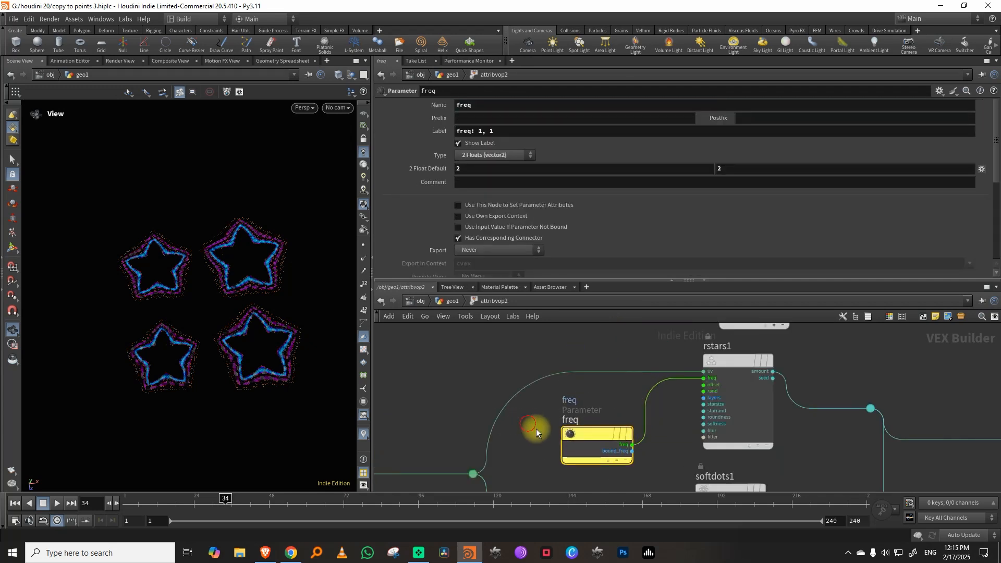
{"action": "key", "text": "Delete"}
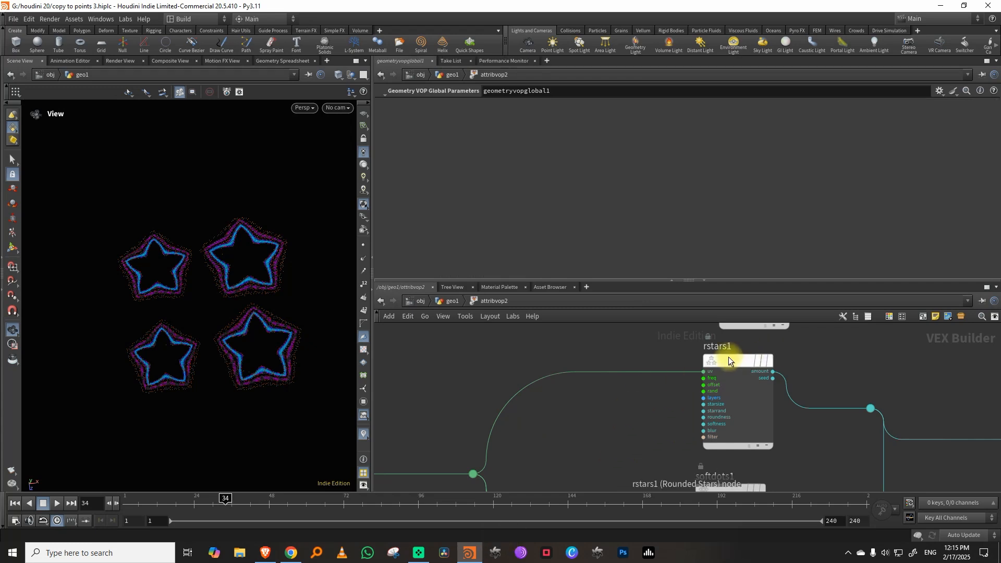
Move the timeline to frame 46 and enlarge the network area.
{"action": "left_click_drag", "start_coordinate": [197, 509], "coordinate": [264, 500]}
{"action": "middle_click_drag", "start_coordinate": [638, 401], "coordinate": [530, 389]}
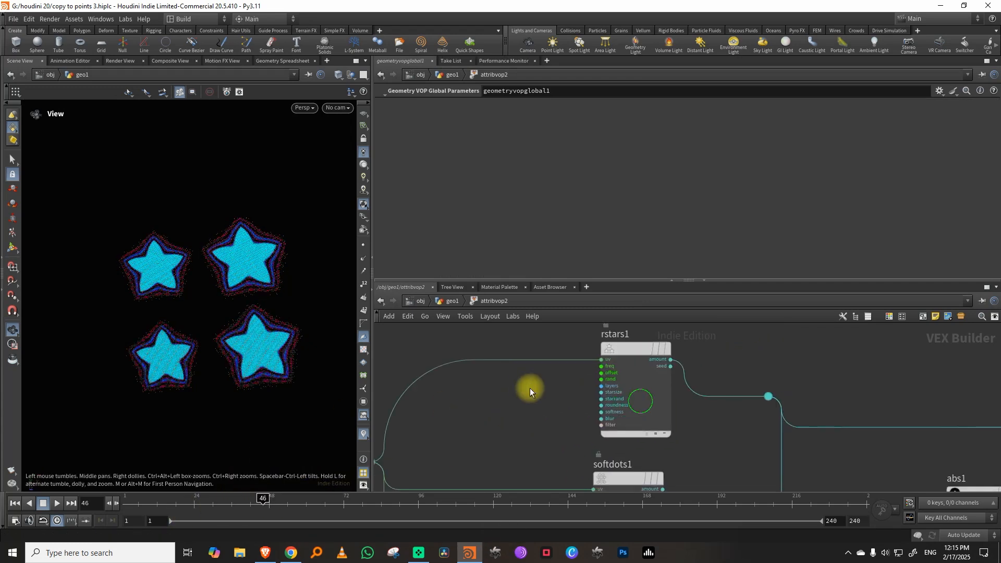
{"action": "left_click_drag", "start_coordinate": [631, 279], "coordinate": [634, 195]}
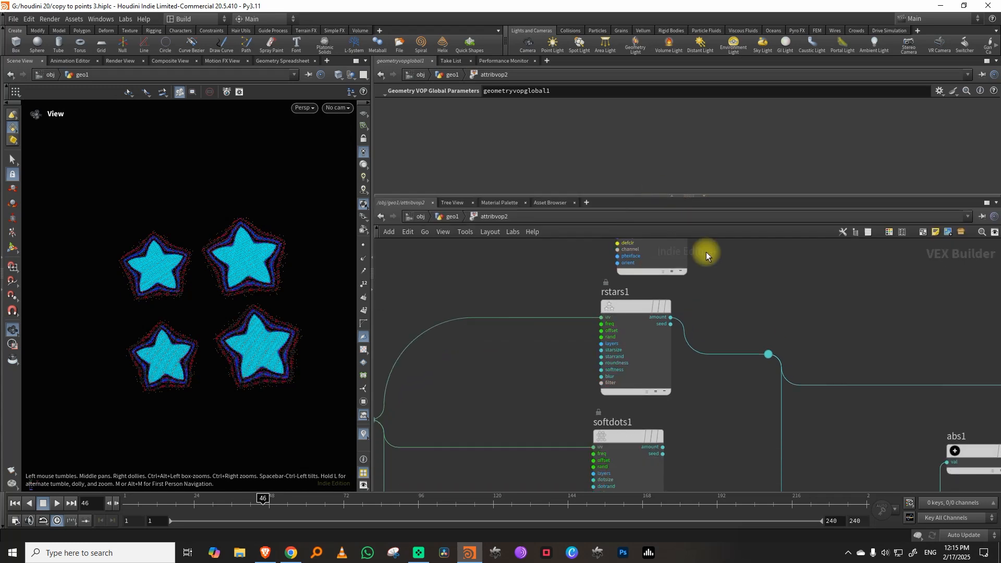
Reposition the texture1 node and connect the UV source feeding rstars1 to its uv input.
{"action": "middle_click_drag", "start_coordinate": [745, 284], "coordinate": [726, 397]}
{"action": "left_click", "coordinate": [624, 280]}
{"action": "left_click_drag", "start_coordinate": [624, 280], "coordinate": [604, 282]}
{"action": "middle_click_drag", "start_coordinate": [459, 350], "coordinate": [556, 410]}
{"action": "left_click", "coordinate": [594, 290]}
{"action": "left_click", "coordinate": [496, 472]}
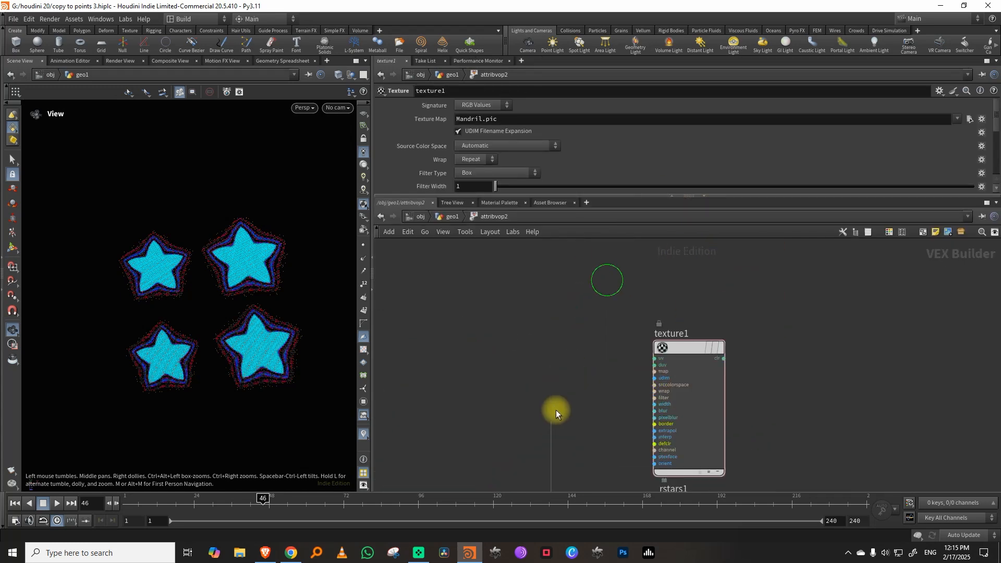
{"action": "left_click", "coordinate": [653, 358]}
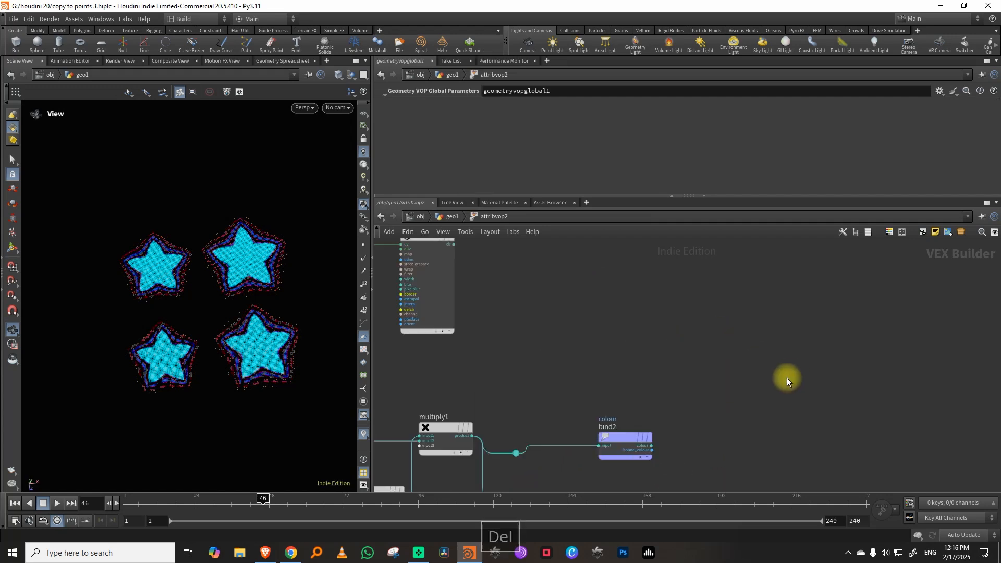
Add a Geometry VOP Output node in attribvop2's network, in the empty area above the colour bind node.
{"action": "middle_click_drag", "start_coordinate": [724, 438], "coordinate": [715, 387]}
{"action": "middle_click_drag", "start_coordinate": [699, 320], "coordinate": [701, 388]}
{"action": "key", "text": "Tab"}
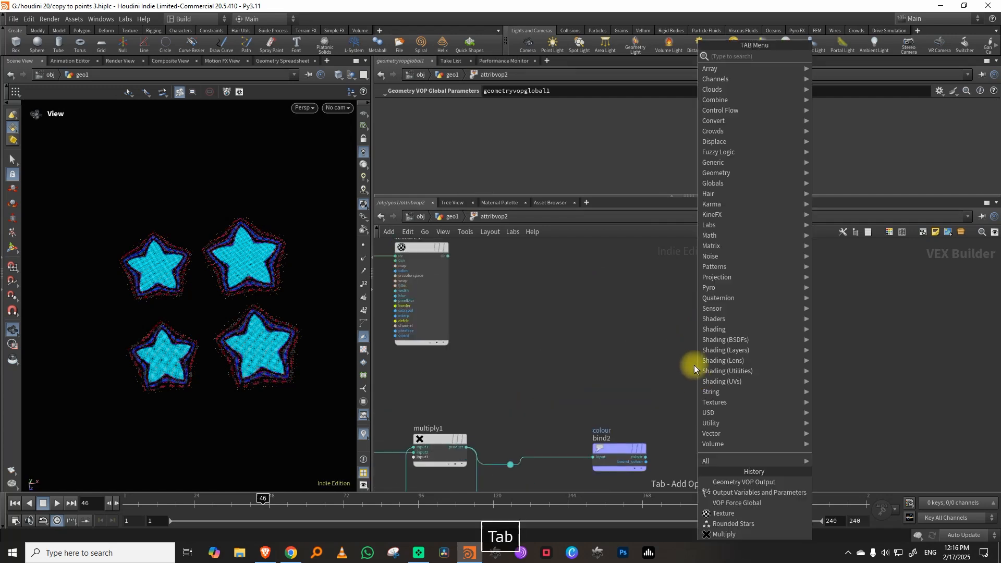
{"action": "left_click", "coordinate": [630, 334]}
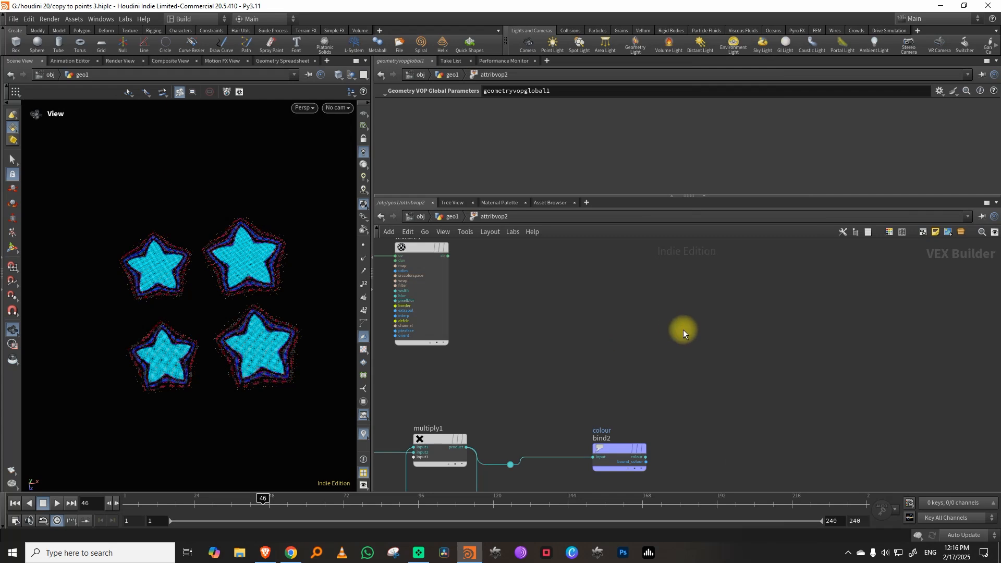
{"action": "key", "text": "Tab"}
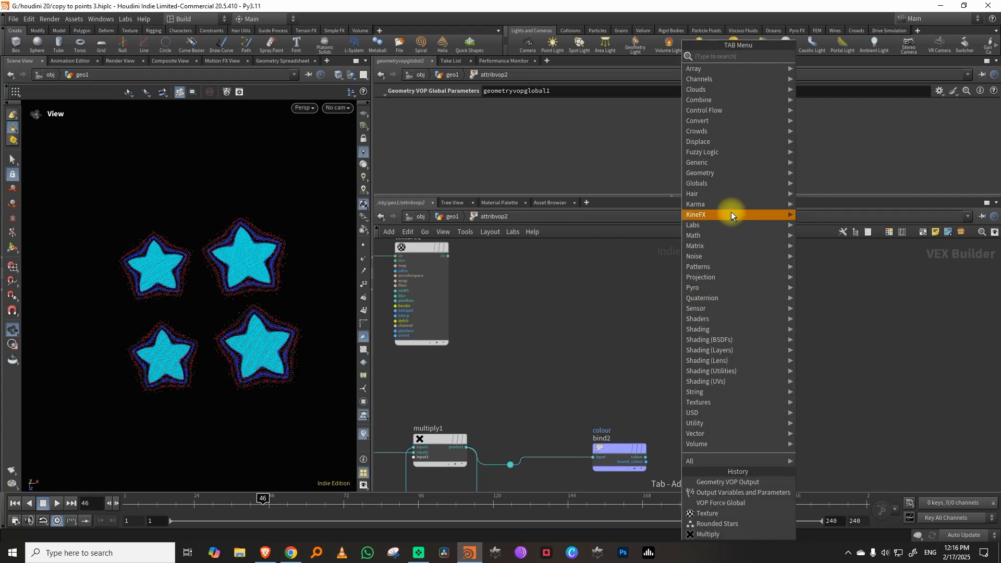
{"action": "mouse_move", "coordinate": [726, 183]}
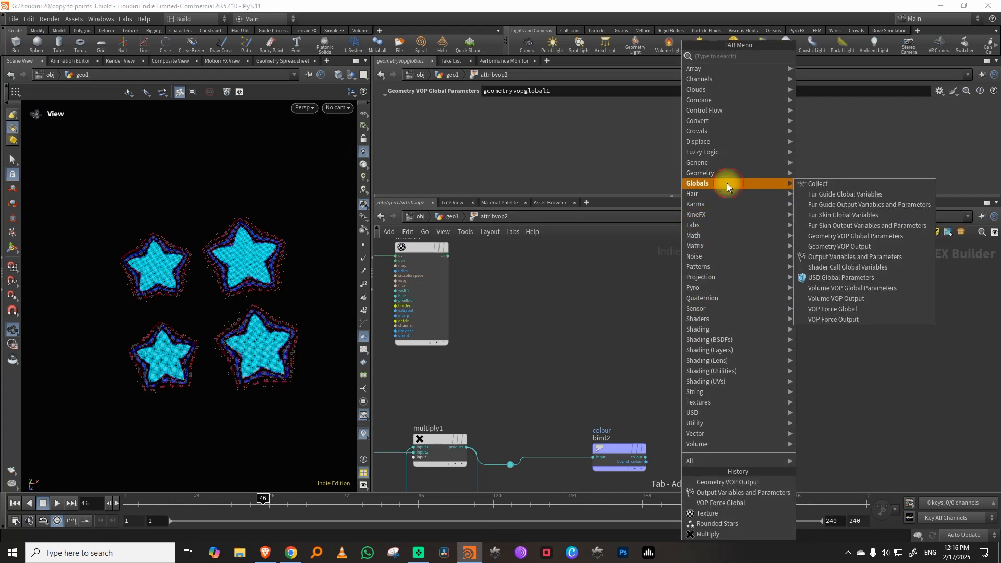
{"action": "left_click", "coordinate": [859, 249]}
{"action": "left_click", "coordinate": [756, 323]}
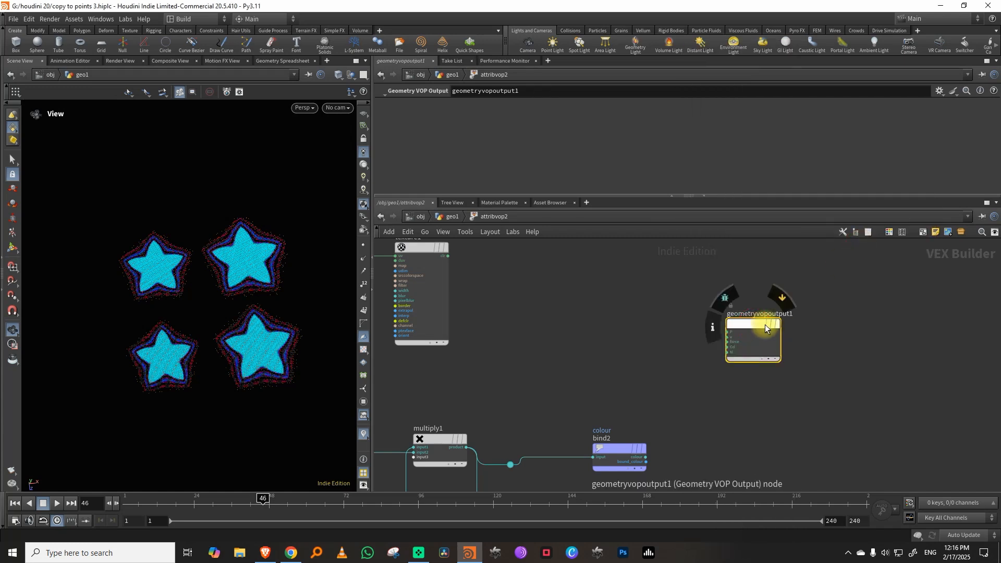
Connect texture1's colour output to the Geometry VOP Output's force input and display attribvop2 in geo1.
{"action": "scroll", "coordinate": [651, 311], "scroll_direction": "up", "scroll_amount": 1}
{"action": "middle_click_drag", "start_coordinate": [629, 258], "coordinate": [687, 313]}
{"action": "left_click", "coordinate": [467, 298]}
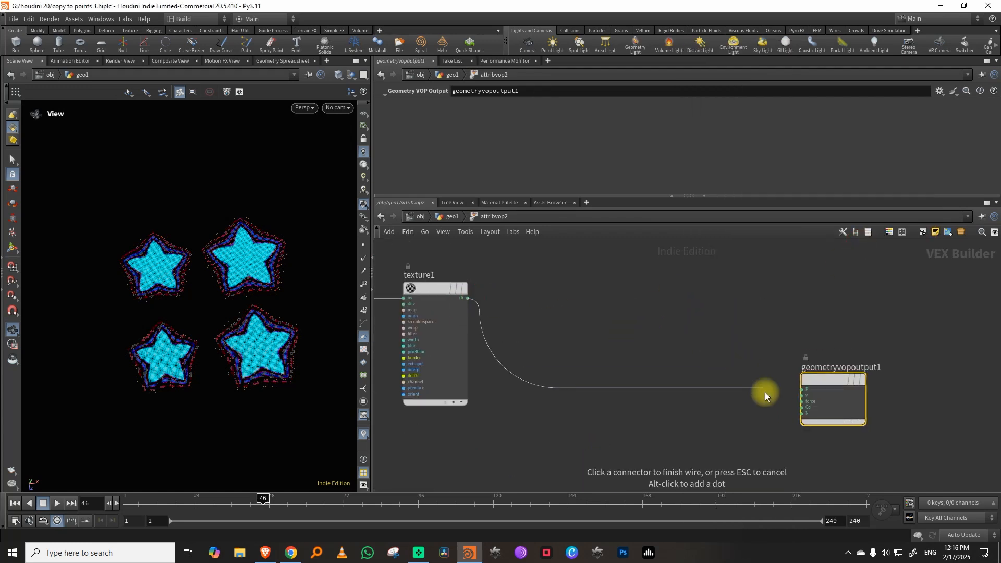
{"action": "left_click", "coordinate": [782, 405]}
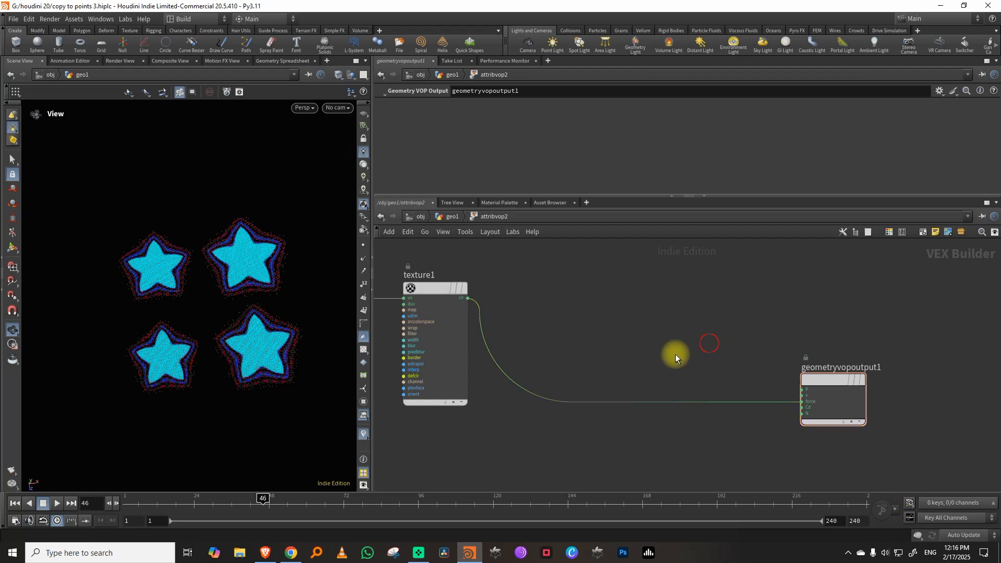
{"action": "left_click", "coordinate": [450, 217]}
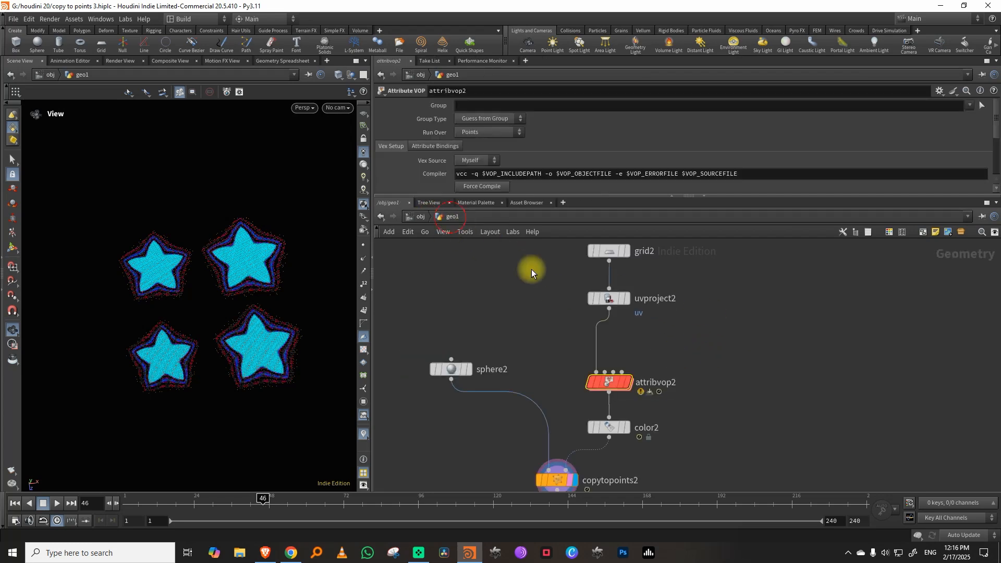
{"action": "left_click", "coordinate": [629, 384]}
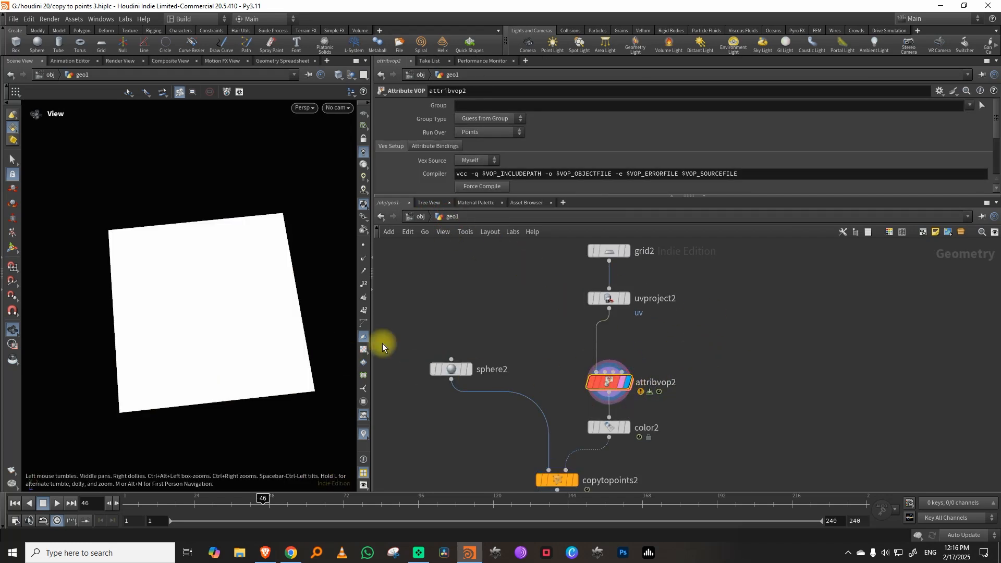
Inside attribvop2, cut the wire to the force input and connect texture1's colour output to the Cd input instead.
{"action": "double_click", "coordinate": [612, 383]}
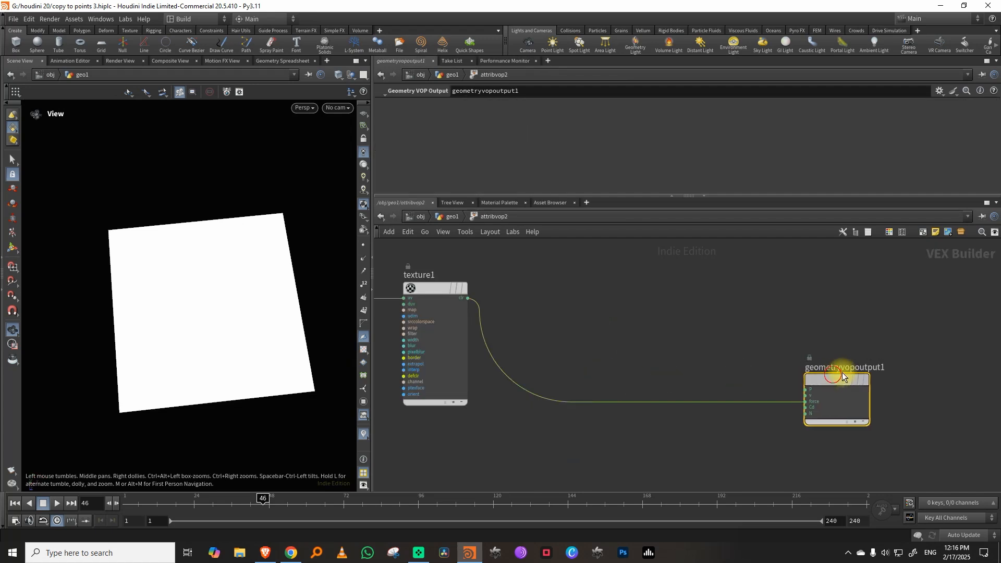
{"action": "key", "text": "y"}
{"action": "left_click_drag", "start_coordinate": [714, 375], "coordinate": [670, 413]}
{"action": "left_click", "coordinate": [468, 298]}
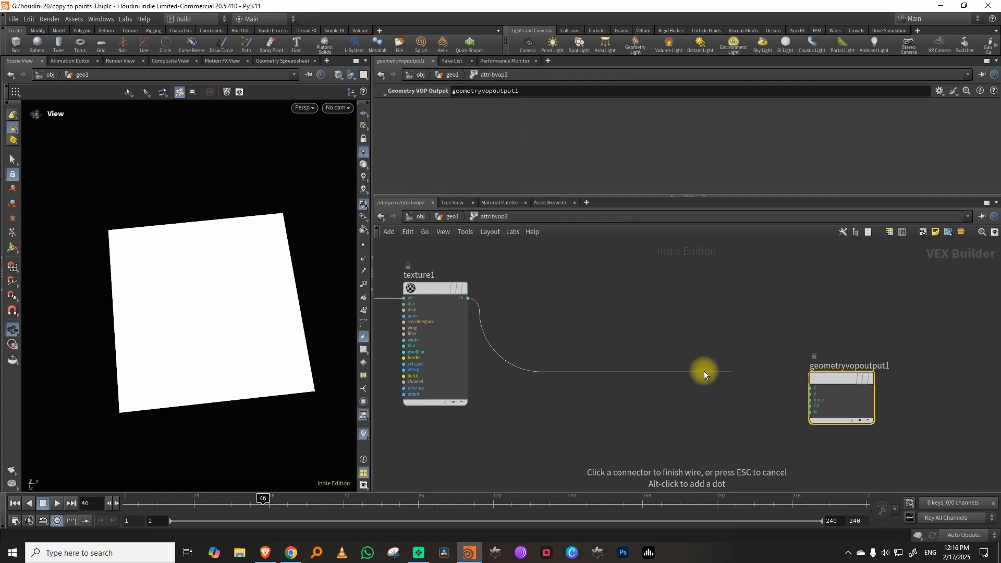
{"action": "left_click", "coordinate": [796, 409]}
{"action": "left_click_drag", "start_coordinate": [246, 326], "coordinate": [230, 342]}
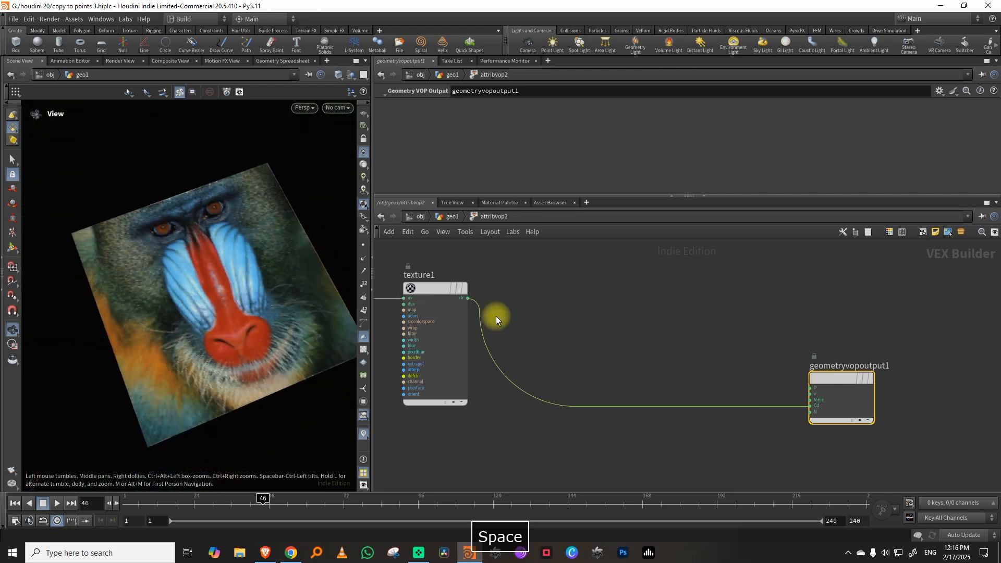
Cut the wire between texture1 and the Geometry VOP Output node and delete that output node.
{"action": "key", "text": "y"}
{"action": "left_click_drag", "start_coordinate": [612, 374], "coordinate": [600, 421]}
{"action": "left_click_drag", "start_coordinate": [838, 380], "coordinate": [854, 370]}
{"action": "key", "text": "Delete"}
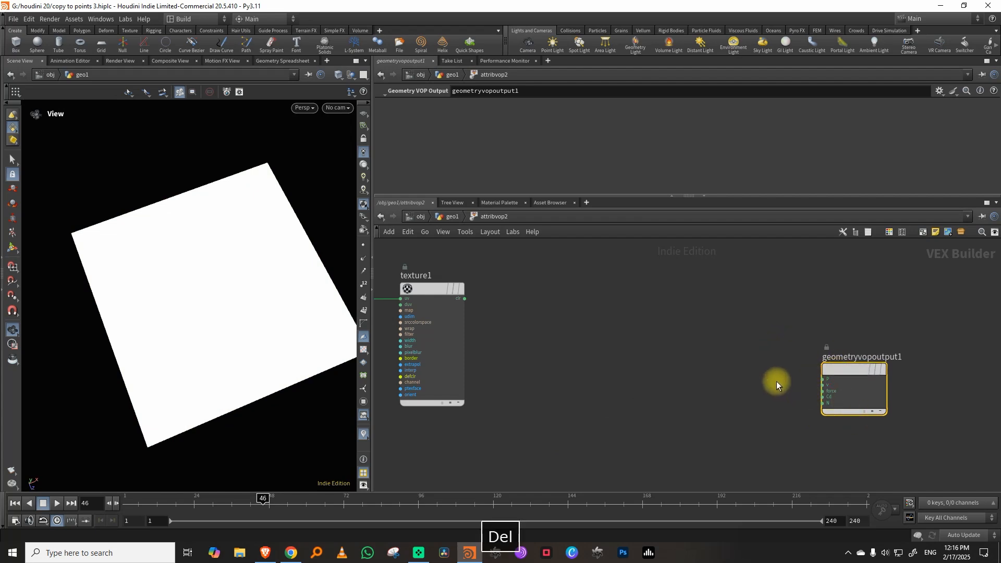
Move the colour and pscale bind nodes farther away from multiply1 to make room in the network.
{"action": "scroll", "coordinate": [809, 350], "scroll_direction": "down", "scroll_amount": 5}
{"action": "scroll", "coordinate": [699, 324], "scroll_direction": "up", "scroll_amount": 1}
{"action": "middle_click_drag", "start_coordinate": [702, 320], "coordinate": [655, 309]}
{"action": "left_click_drag", "start_coordinate": [602, 289], "coordinate": [572, 307]}
{"action": "scroll", "coordinate": [645, 352], "scroll_direction": "up", "scroll_amount": 2}
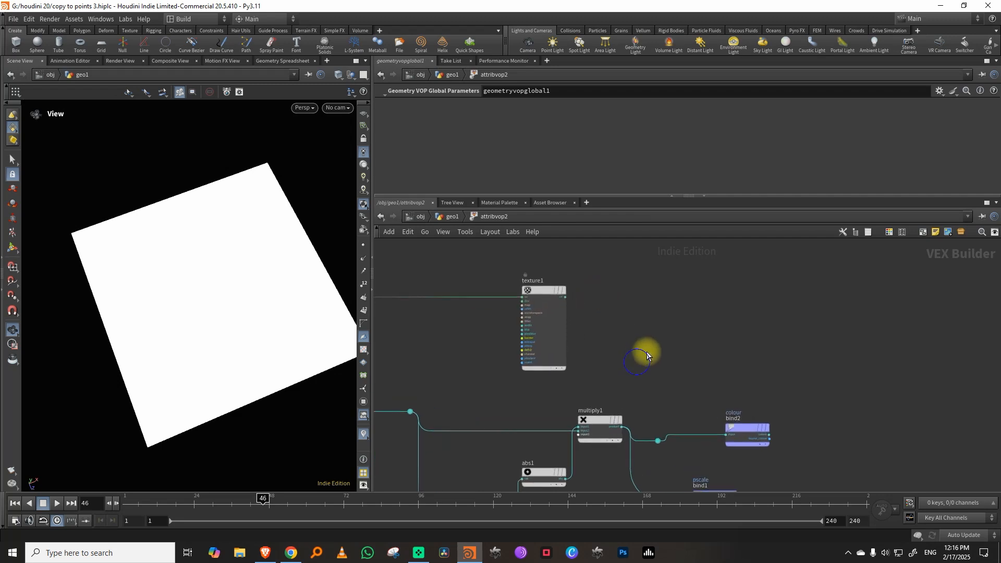
{"action": "middle_click_drag", "start_coordinate": [722, 433], "coordinate": [684, 371]}
{"action": "left_click_drag", "start_coordinate": [599, 327], "coordinate": [737, 466]}
{"action": "left_click_drag", "start_coordinate": [683, 431], "coordinate": [755, 369]}
{"action": "middle_click_drag", "start_coordinate": [670, 268], "coordinate": [693, 306]}
{"action": "scroll", "coordinate": [598, 325], "scroll_direction": "up", "scroll_amount": 1}
{"action": "scroll", "coordinate": [598, 324], "scroll_direction": "up", "scroll_amount": 1}
{"action": "left_click", "coordinate": [598, 324]}
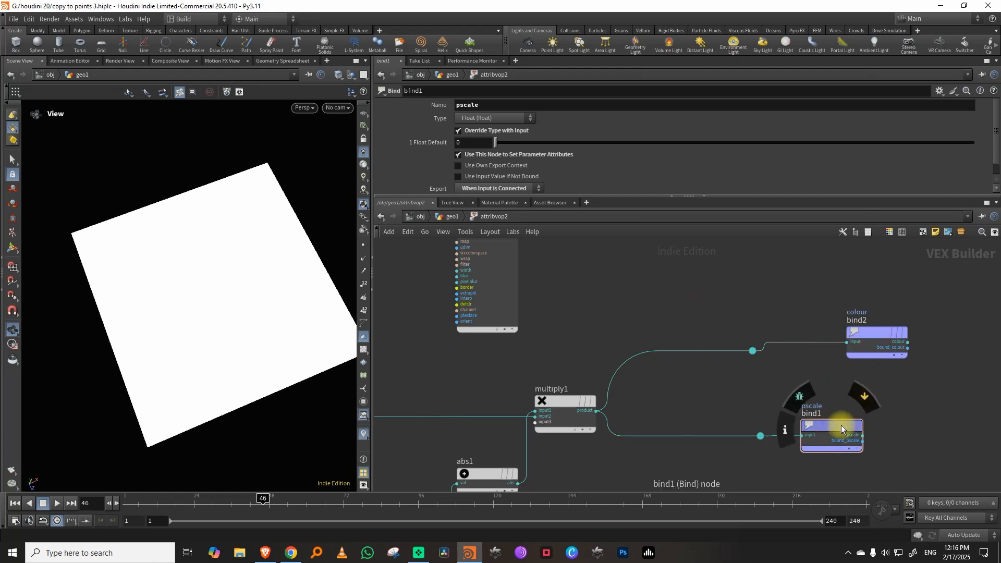
{"action": "left_click_drag", "start_coordinate": [840, 424], "coordinate": [893, 420]}
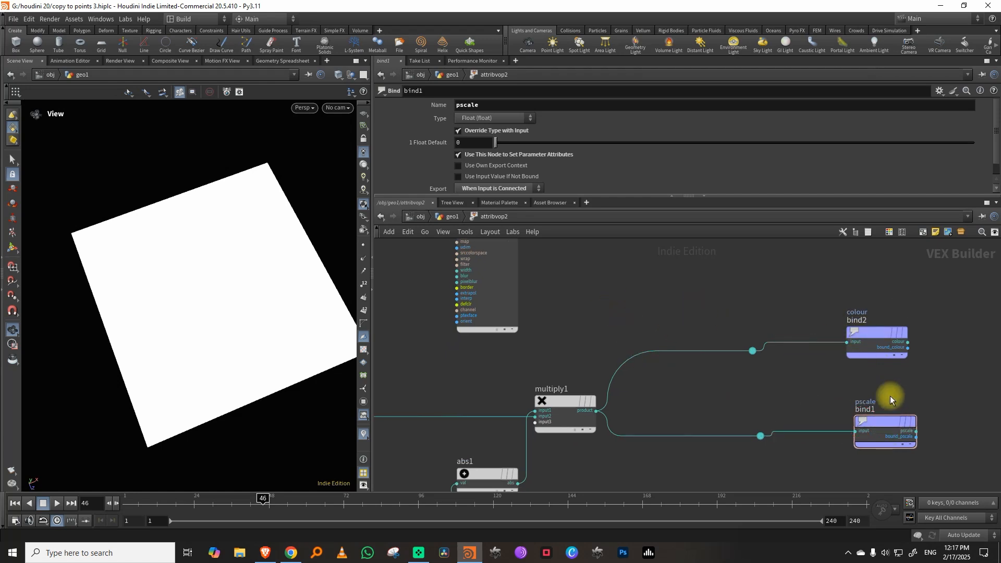
{"action": "middle_click_drag", "start_coordinate": [701, 311], "coordinate": [697, 369]}
Add a Luminance node beside texture1 and connect texture1's colour output to its rgb input.
{"action": "key", "text": "Tab"}
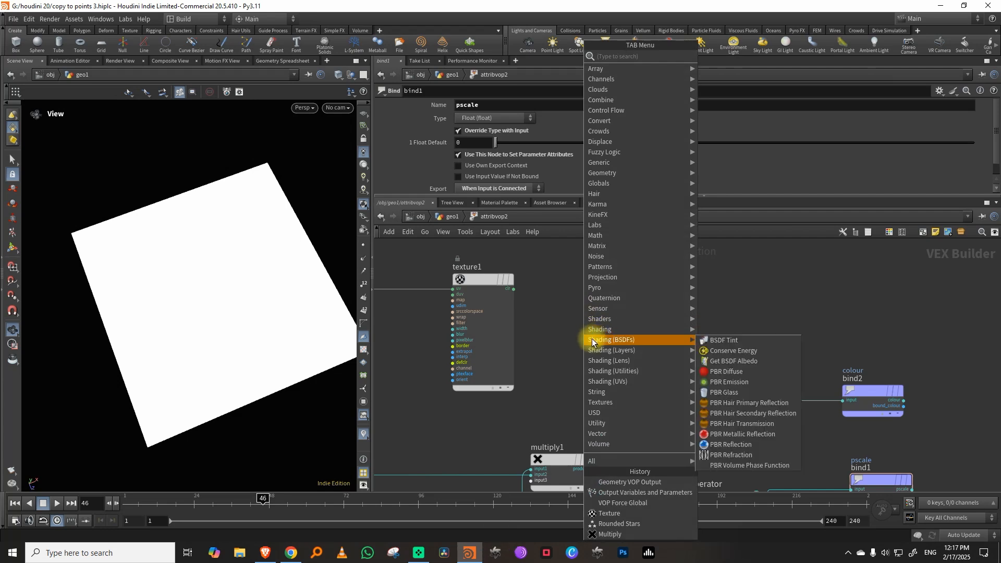
{"action": "type", "text": "lumi"}
{"action": "left_click", "coordinate": [724, 56]}
{"action": "left_click", "coordinate": [617, 298]}
{"action": "scroll", "coordinate": [538, 292], "scroll_direction": "up", "scroll_amount": 3}
{"action": "left_click_drag", "start_coordinate": [493, 277], "coordinate": [623, 328]}
Connect luminance1's output to the wires feeding both the colour and pscale bind nodes, replacing multiply1.
{"action": "middle_click_drag", "start_coordinate": [782, 307], "coordinate": [708, 299]}
{"action": "scroll", "coordinate": [708, 299], "scroll_direction": "down", "scroll_amount": 3}
{"action": "left_click", "coordinate": [632, 306]}
{"action": "left_click", "coordinate": [726, 383]}
{"action": "left_click", "coordinate": [632, 306]}
{"action": "middle_click_drag", "start_coordinate": [688, 454], "coordinate": [698, 374]}
{"action": "left_click", "coordinate": [747, 404]}
Return to geo1 and display copytopoints2 to view the texture-driven points.
{"action": "left_click", "coordinate": [450, 217]}
{"action": "left_click", "coordinate": [575, 480]}
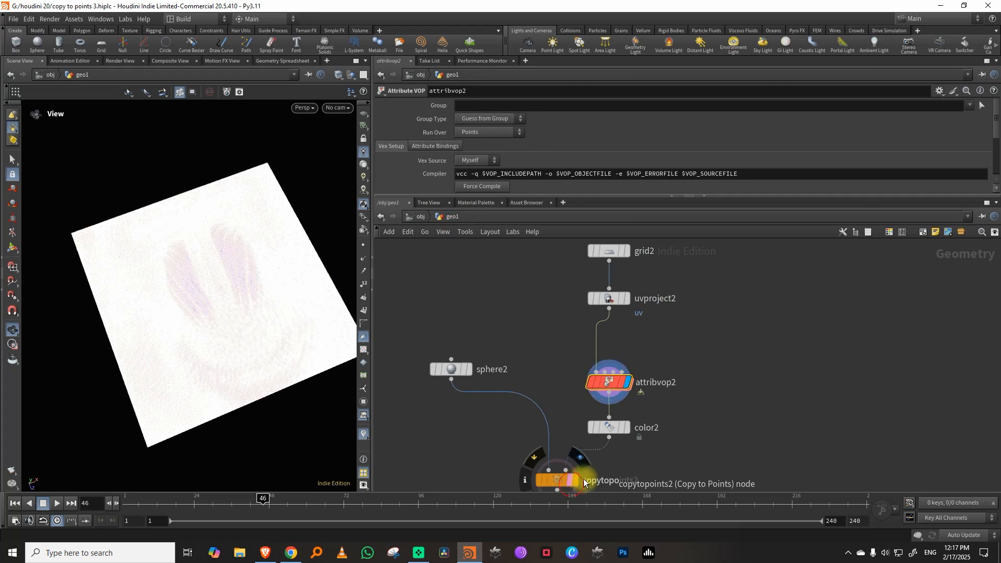
{"action": "left_click", "coordinate": [562, 480]}
{"action": "key", "text": "space"}
{"action": "left_click_drag", "start_coordinate": [258, 327], "coordinate": [650, 384]}
Back inside attribvop2, reposition luminance1 and move both bind nodes farther away from it.
{"action": "double_click", "coordinate": [609, 380]}
{"action": "middle_click_drag", "start_coordinate": [735, 348], "coordinate": [745, 450]}
{"action": "left_click_drag", "start_coordinate": [610, 317], "coordinate": [588, 318]}
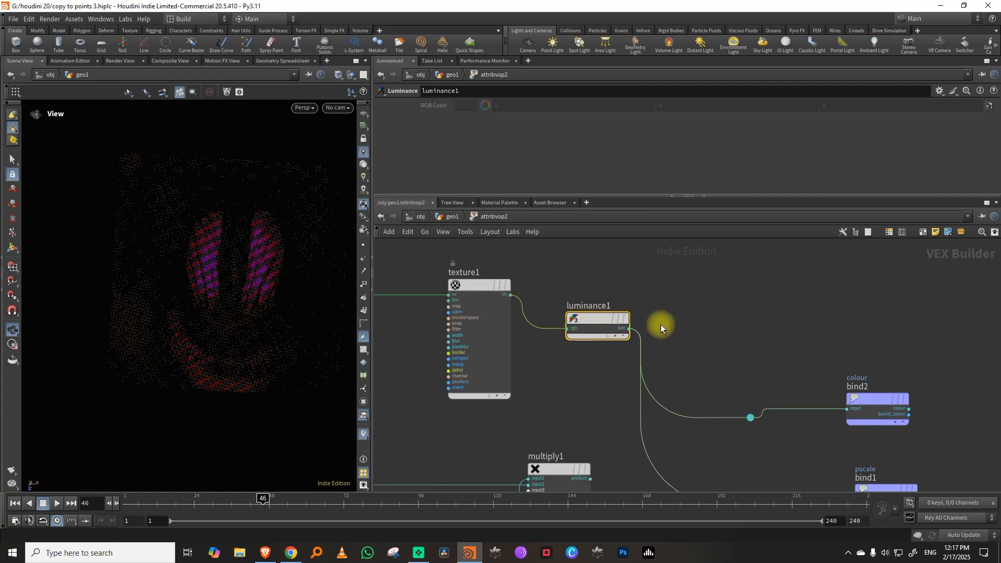
{"action": "middle_click_drag", "start_coordinate": [758, 340], "coordinate": [637, 262]}
{"action": "left_click_drag", "start_coordinate": [606, 283], "coordinate": [776, 445]}
{"action": "left_click_drag", "start_coordinate": [754, 316], "coordinate": [880, 288]}
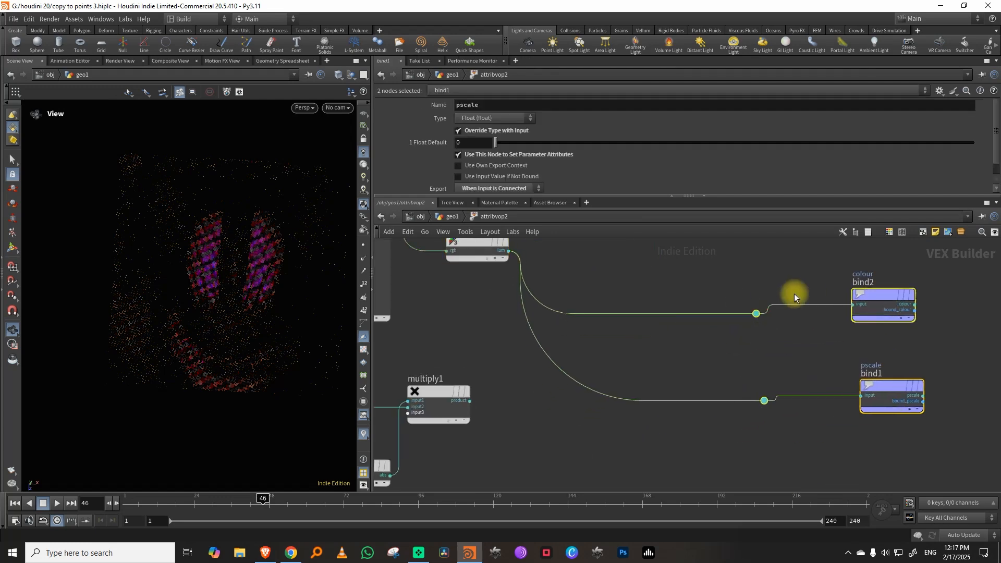
Add a shared dot on luminance1's output wire that branches to bind2 and bind1, and reposition it.
{"action": "middle_click_drag", "start_coordinate": [561, 261], "coordinate": [598, 322]}
{"action": "left_click", "coordinate": [613, 317]}
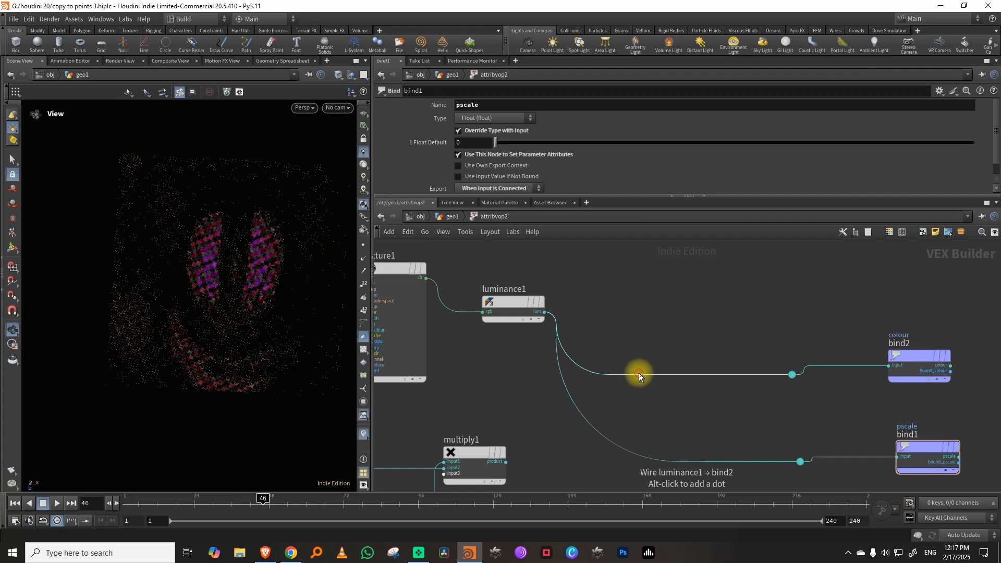
{"action": "left_click", "coordinate": [639, 373], "text": "alt"}
{"action": "left_click", "coordinate": [795, 458]}
{"action": "left_click_drag", "start_coordinate": [637, 371], "coordinate": [676, 326]}
Insert a Fit Range node between luminance1 and the shared dot feeding the bind nodes.
{"action": "key", "text": "Tab"}
{"action": "type", "text": "fitr"}
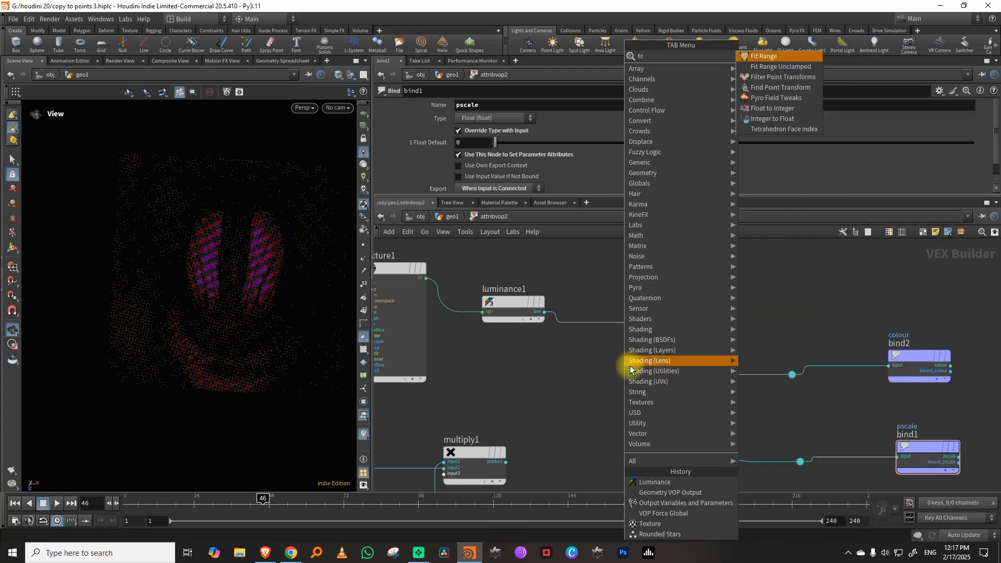
{"action": "left_click", "coordinate": [764, 57]}
{"action": "left_click", "coordinate": [628, 323]}
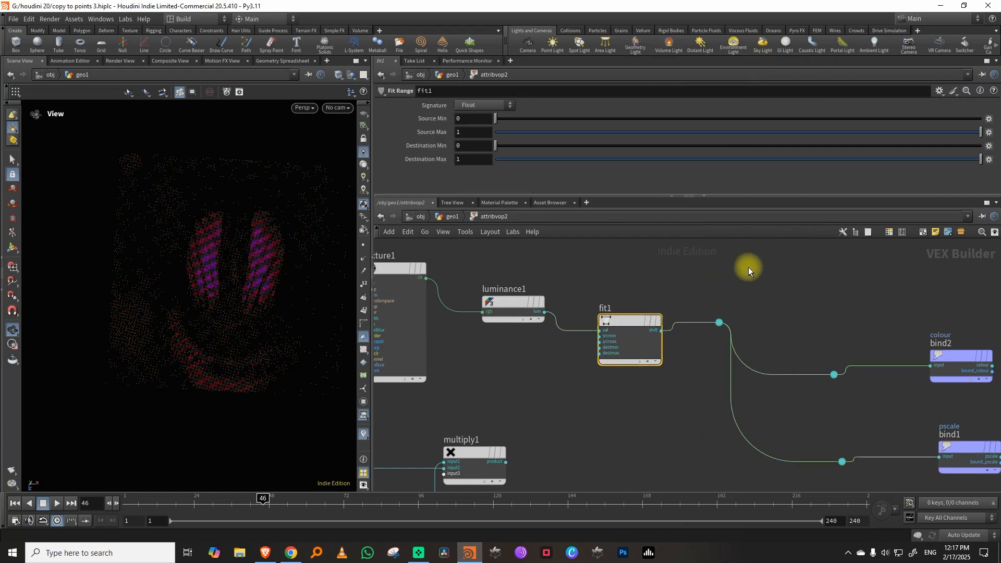
Set fit1's Source Min to 0.157 and Source Max to 0.
{"action": "left_click", "coordinate": [750, 132]}
{"action": "left_click", "coordinate": [626, 118]}
{"action": "left_click", "coordinate": [495, 118]}
{"action": "left_click", "coordinate": [555, 131]}
{"action": "left_click_drag", "start_coordinate": [554, 137], "coordinate": [614, 133]}
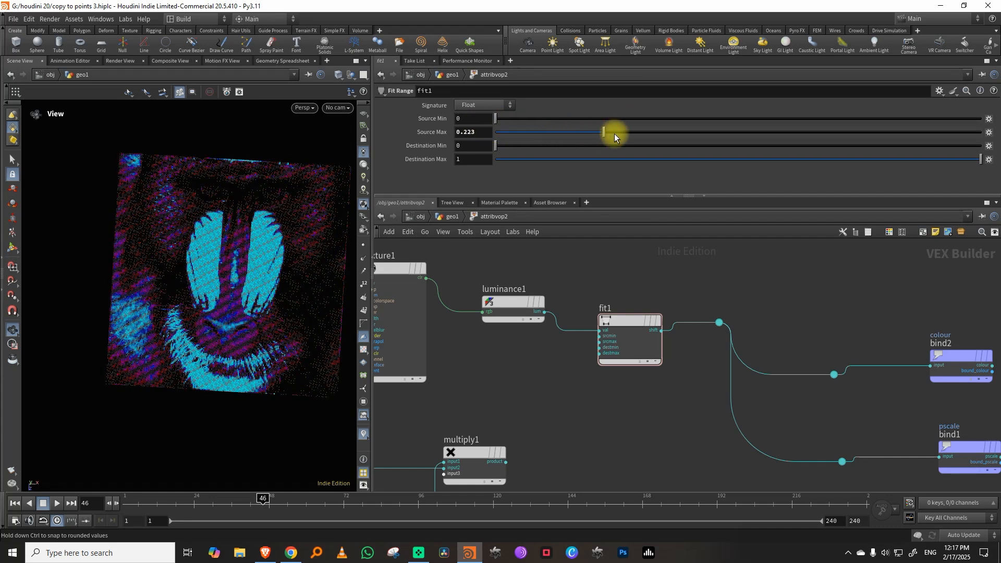
{"action": "left_click", "coordinate": [716, 119]}
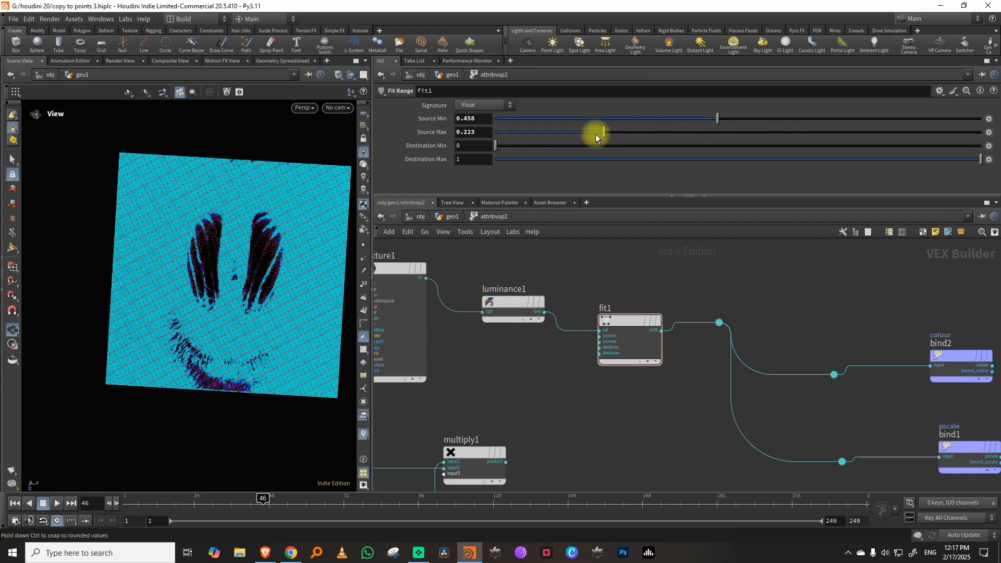
{"action": "left_click_drag", "start_coordinate": [503, 132], "coordinate": [487, 133]}
{"action": "left_click_drag", "start_coordinate": [629, 120], "coordinate": [615, 120]}
Move the bind nodes and their wire dots well away from fit1.
{"action": "middle_click_drag", "start_coordinate": [780, 278], "coordinate": [847, 296]}
{"action": "scroll", "coordinate": [755, 286], "scroll_direction": "down", "scroll_amount": 2}
{"action": "scroll", "coordinate": [800, 269], "scroll_direction": "down", "scroll_amount": 2}
{"action": "scroll", "coordinate": [847, 297], "scroll_direction": "down", "scroll_amount": 2}
{"action": "left_click_drag", "start_coordinate": [753, 264], "coordinate": [880, 338]}
{"action": "left_click_drag", "start_coordinate": [888, 327], "coordinate": [724, 304]}
Rewire the shared dot feeding both bind nodes from fit1 to multiply1's product output.
{"action": "middle_click_drag", "start_coordinate": [789, 328], "coordinate": [715, 312]}
{"action": "scroll", "coordinate": [784, 327], "scroll_direction": "up", "scroll_amount": 1}
{"action": "left_click", "coordinate": [788, 328]}
{"action": "middle_click_drag", "start_coordinate": [806, 326], "coordinate": [742, 328]}
{"action": "scroll", "coordinate": [746, 337], "scroll_direction": "up", "scroll_amount": 1}
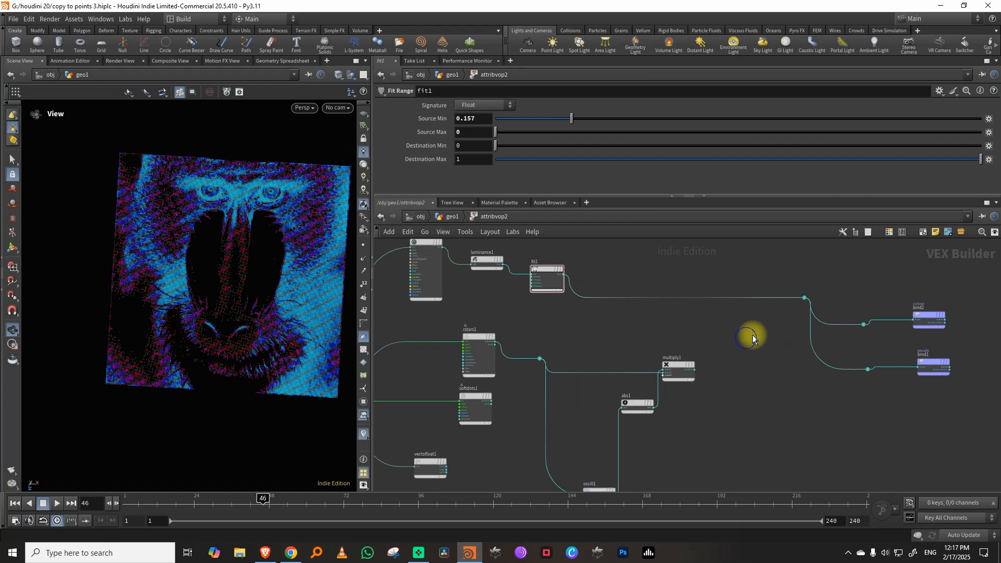
{"action": "left_click", "coordinate": [797, 296]}
{"action": "mouse_move", "coordinate": [679, 365]}
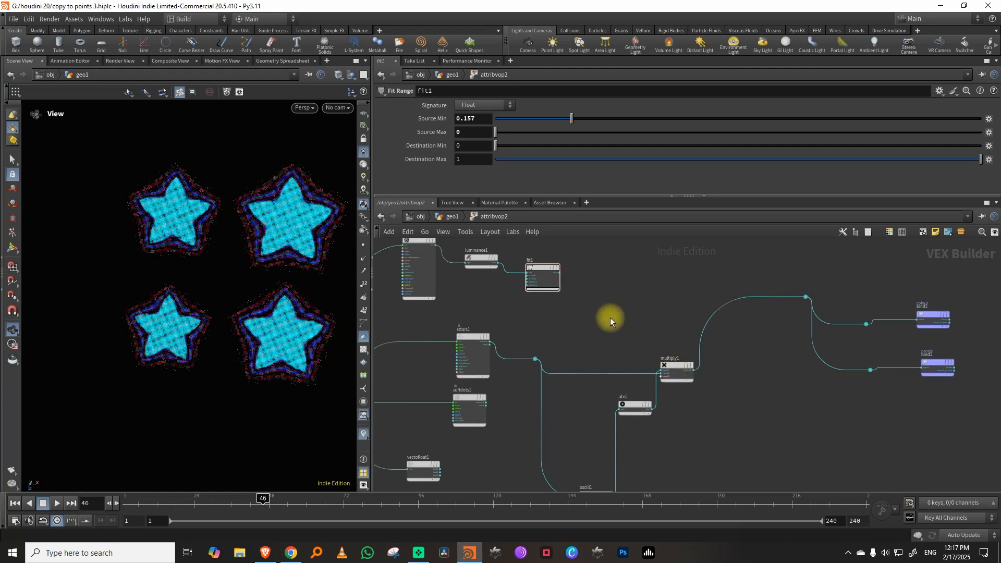
Reposition the dot on rstars1's output and move the multiply1, abs1 and oscill1 nodes farther from it.
{"action": "scroll", "coordinate": [561, 343], "scroll_direction": "up", "scroll_amount": 2}
{"action": "left_click_drag", "start_coordinate": [529, 362], "coordinate": [553, 346]}
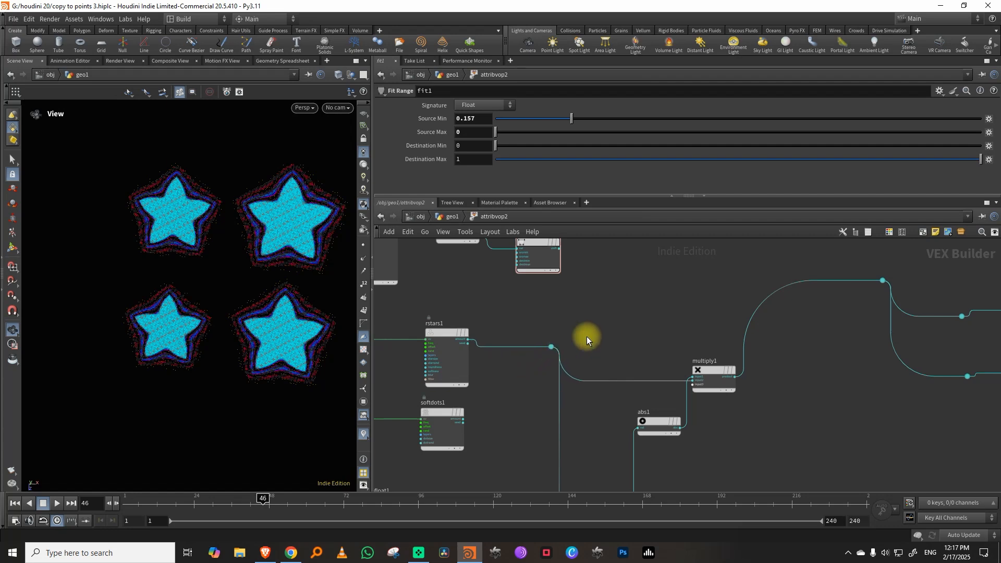
{"action": "middle_click_drag", "start_coordinate": [585, 334], "coordinate": [566, 291]}
{"action": "left_click_drag", "start_coordinate": [506, 285], "coordinate": [758, 514]}
{"action": "left_click_drag", "start_coordinate": [646, 381], "coordinate": [714, 370]}
Connect fit1's output to the dot feeding multiply1 and the oscillation branch, replacing rstars1.
{"action": "middle_click_drag", "start_coordinate": [638, 292], "coordinate": [659, 377]}
{"action": "left_click", "coordinate": [665, 286]}
{"action": "left_click", "coordinate": [554, 310]}
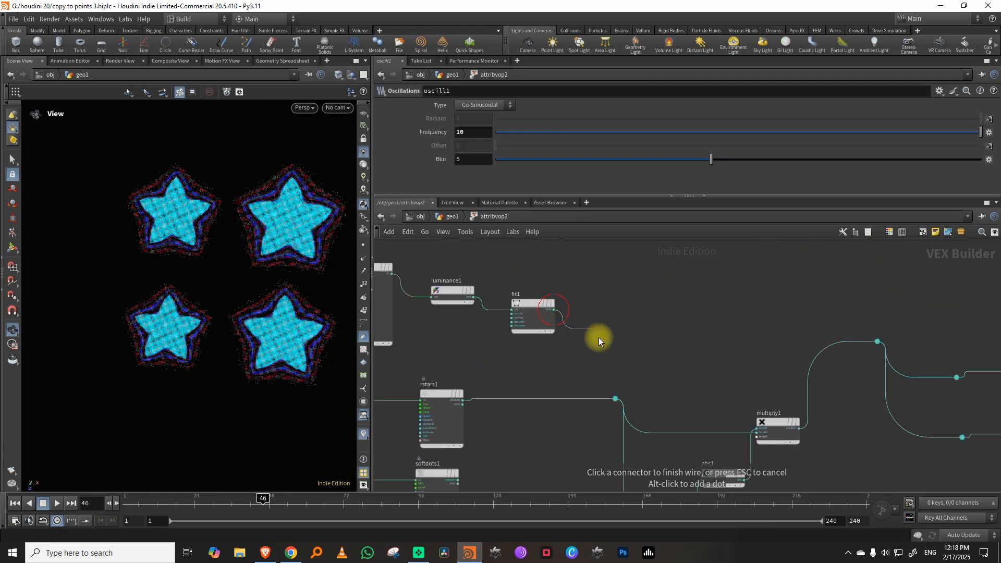
{"action": "left_click", "coordinate": [614, 385]}
Play the animation of the oscillating texture pattern, then stop it and return to frame 1.
{"action": "key", "text": "space"}
{"action": "left_click_drag", "start_coordinate": [279, 346], "coordinate": [201, 399]}
{"action": "left_click", "coordinate": [57, 503]}
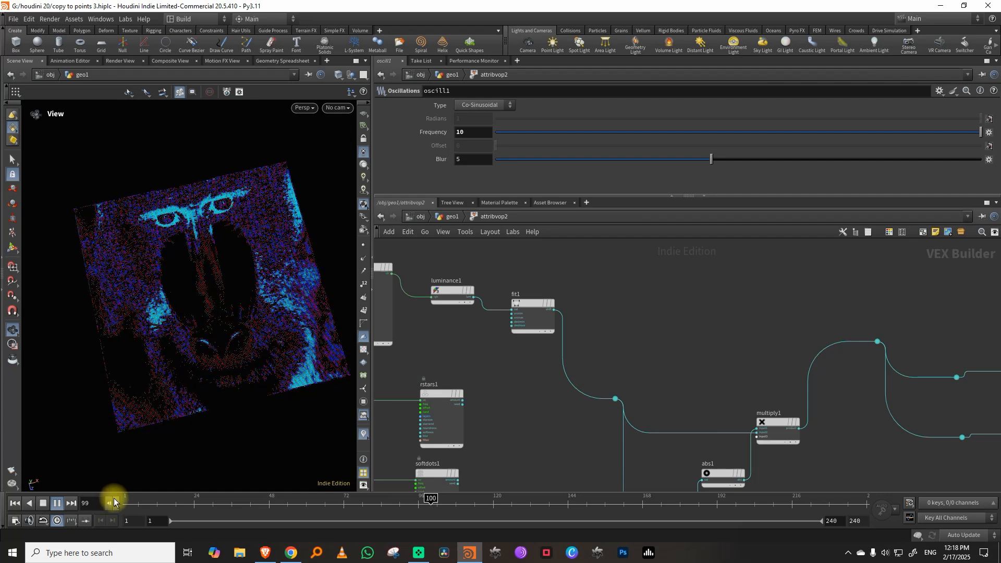
{"action": "left_click_drag", "start_coordinate": [137, 503], "coordinate": [83, 506]}
Set fit1's Source Min to 0.353 and briefly play the animation to check it.
{"action": "middle_click_drag", "start_coordinate": [582, 263], "coordinate": [608, 325]}
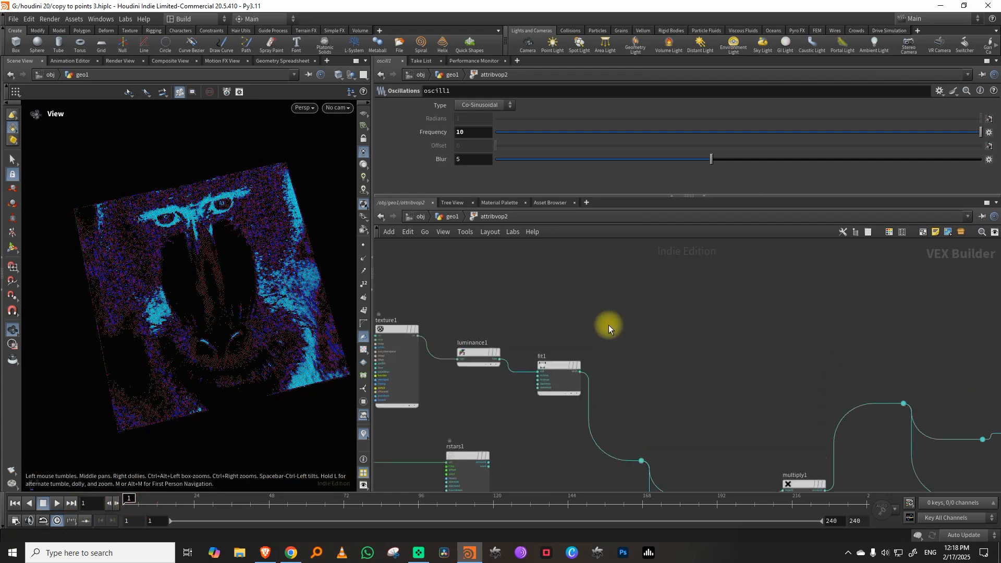
{"action": "left_click", "coordinate": [567, 379]}
{"action": "left_click", "coordinate": [665, 118]}
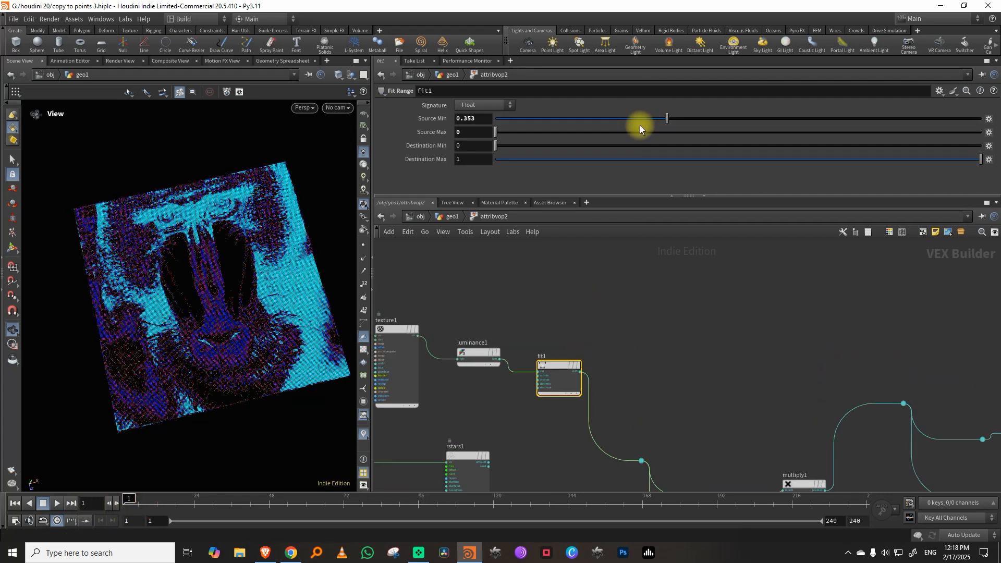
{"action": "left_click", "coordinate": [59, 504]}
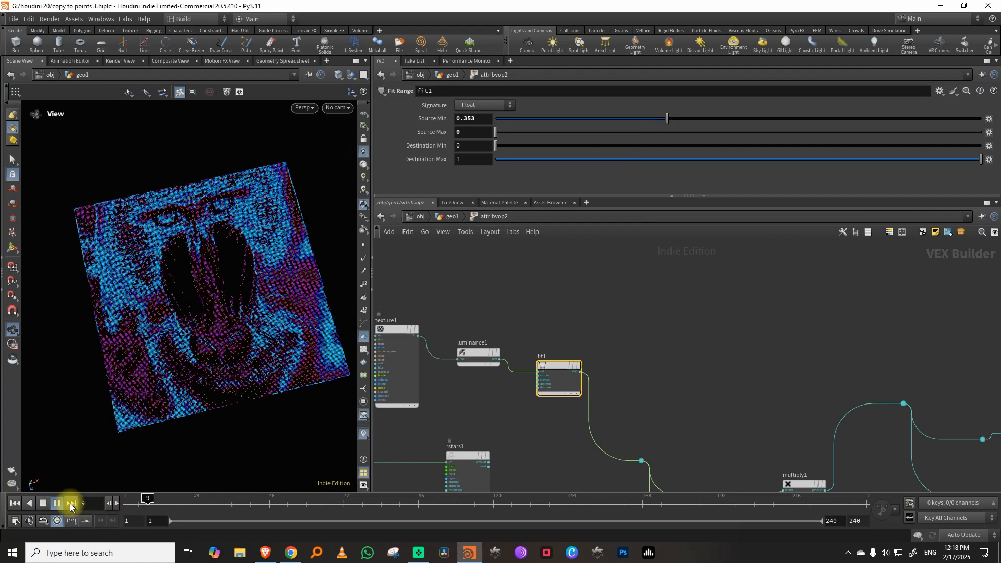
{"action": "left_click", "coordinate": [43, 503]}
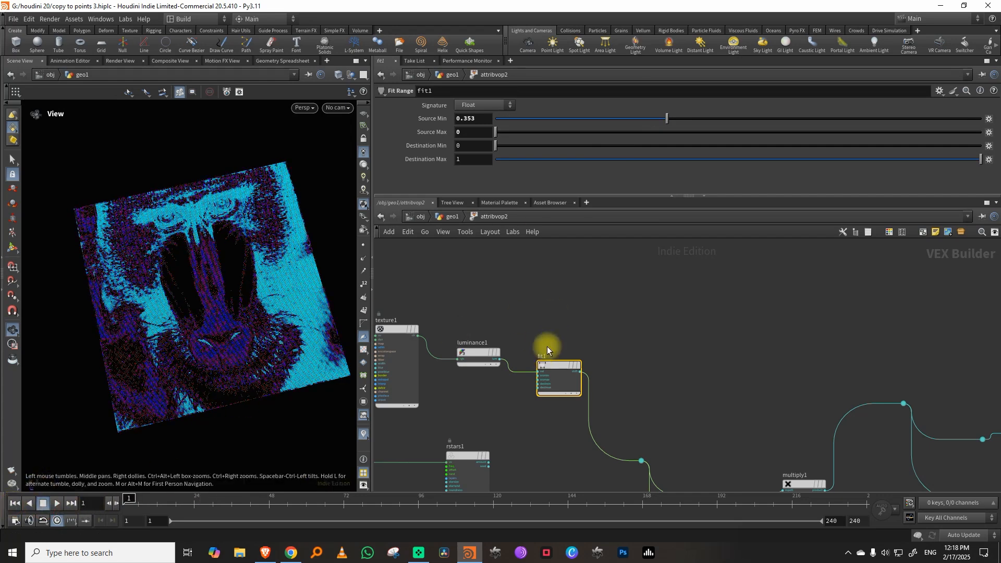
Add a Geometry VOP Output node above the colour and pscale bind nodes.
{"action": "middle_click_drag", "start_coordinate": [690, 314], "coordinate": [555, 323]}
{"action": "scroll", "coordinate": [618, 294], "scroll_direction": "down", "scroll_amount": 3}
{"action": "middle_click_drag", "start_coordinate": [619, 292], "coordinate": [516, 305]}
{"action": "left_click_drag", "start_coordinate": [673, 342], "coordinate": [727, 442]}
{"action": "left_click", "coordinate": [712, 313]}
{"action": "key", "text": "Tab"}
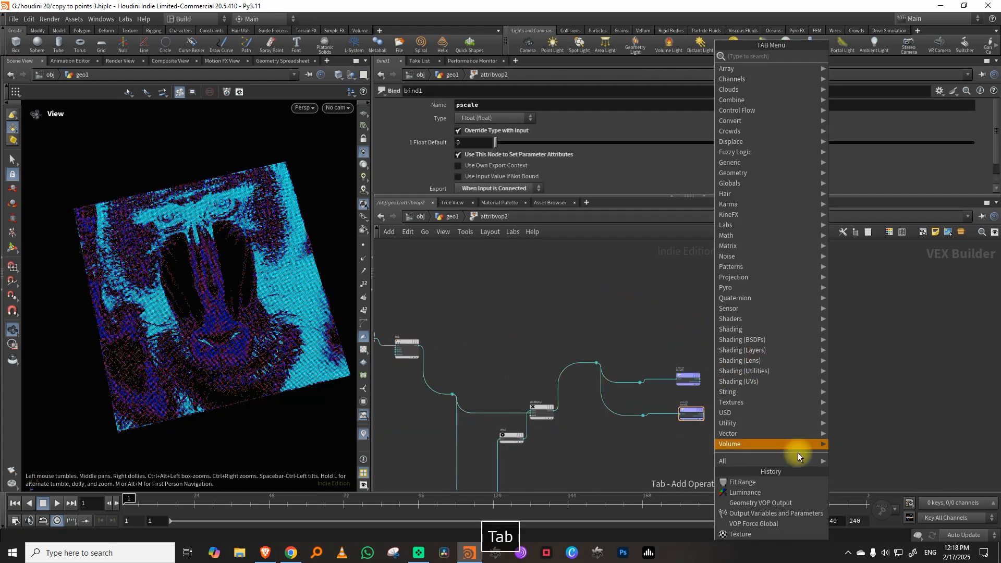
{"action": "left_click", "coordinate": [797, 502]}
{"action": "left_click", "coordinate": [658, 295]}
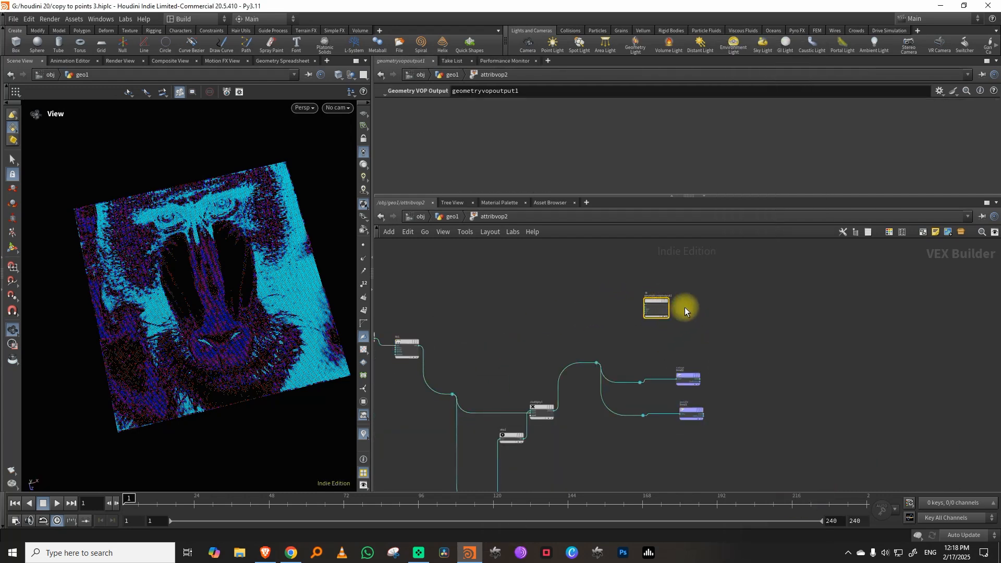
Add a Displace Along Normal node between fit1 and the geometry output node.
{"action": "scroll", "coordinate": [684, 308], "scroll_direction": "up", "scroll_amount": 5}
{"action": "middle_click_drag", "start_coordinate": [529, 348], "coordinate": [733, 338]}
{"action": "scroll", "coordinate": [677, 318], "scroll_direction": "down", "scroll_amount": 5}
{"action": "middle_click_drag", "start_coordinate": [546, 363], "coordinate": [662, 333]}
{"action": "middle_click_drag", "start_coordinate": [574, 337], "coordinate": [615, 357]}
{"action": "scroll", "coordinate": [612, 349], "scroll_direction": "up", "scroll_amount": 1}
{"action": "left_click", "coordinate": [624, 327]}
{"action": "key", "text": "Tab"}
{"action": "type", "text": "displ"}
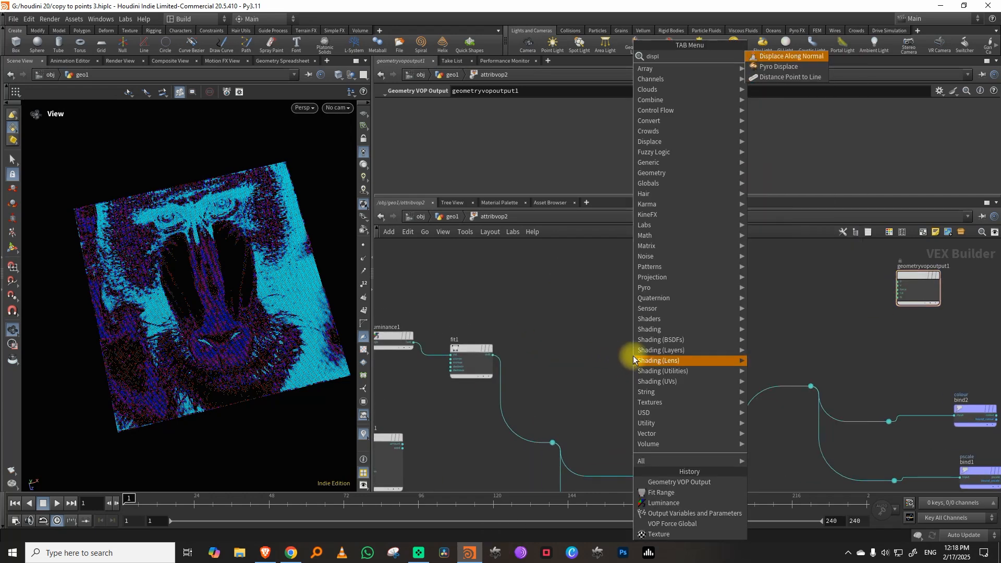
{"action": "left_click", "coordinate": [784, 57]}
{"action": "left_click", "coordinate": [676, 288]}
{"action": "scroll", "coordinate": [730, 311], "scroll_direction": "up", "scroll_amount": 4}
{"action": "middle_click_drag", "start_coordinate": [739, 284], "coordinate": [785, 286]}
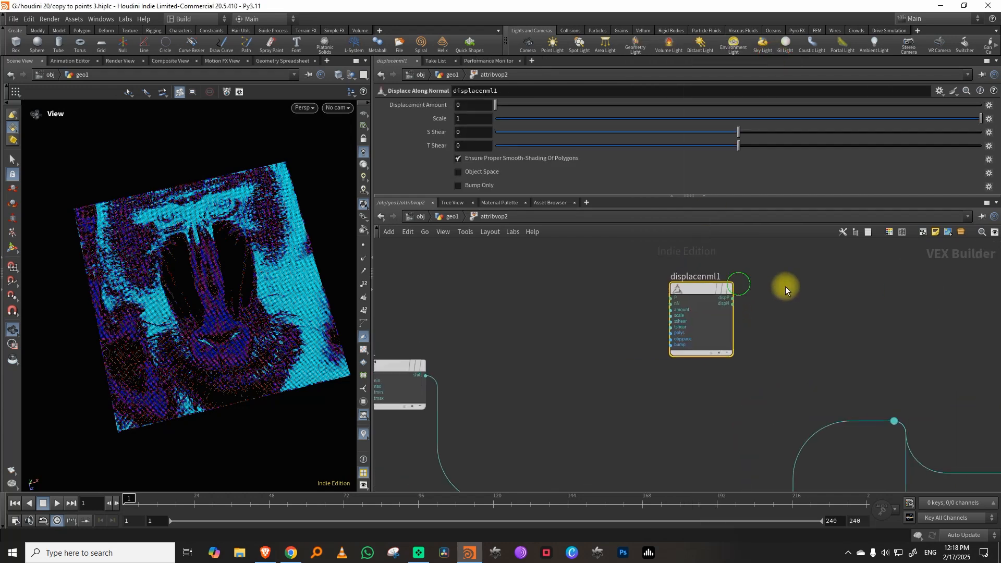
{"action": "scroll", "coordinate": [774, 280], "scroll_direction": "down", "scroll_amount": 3}
{"action": "left_click_drag", "start_coordinate": [720, 286], "coordinate": [704, 323]}
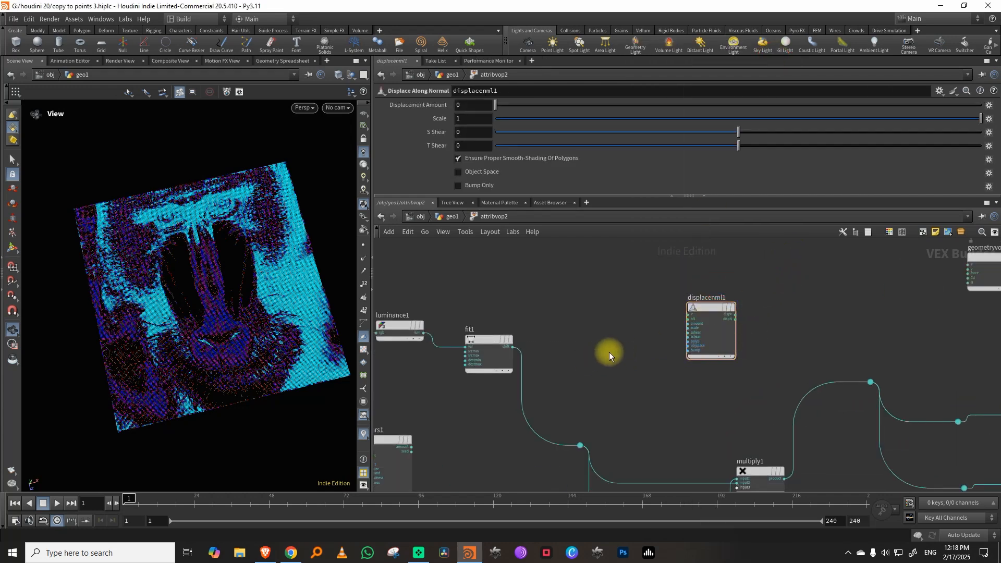
Connect fit1's output to displacenml1's amount and its dispP output to P on geometryvopoutput1.
{"action": "scroll", "coordinate": [610, 349], "scroll_direction": "up", "scroll_amount": 2}
{"action": "left_click", "coordinate": [475, 342]}
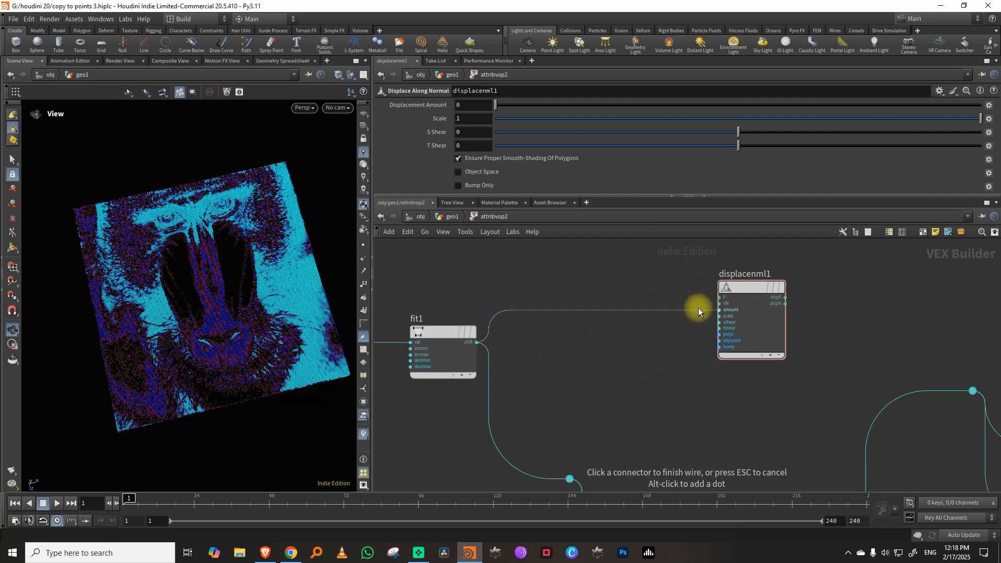
{"action": "left_click", "coordinate": [699, 309]}
{"action": "middle_click_drag", "start_coordinate": [830, 283], "coordinate": [599, 339]}
{"action": "left_click", "coordinate": [594, 346]}
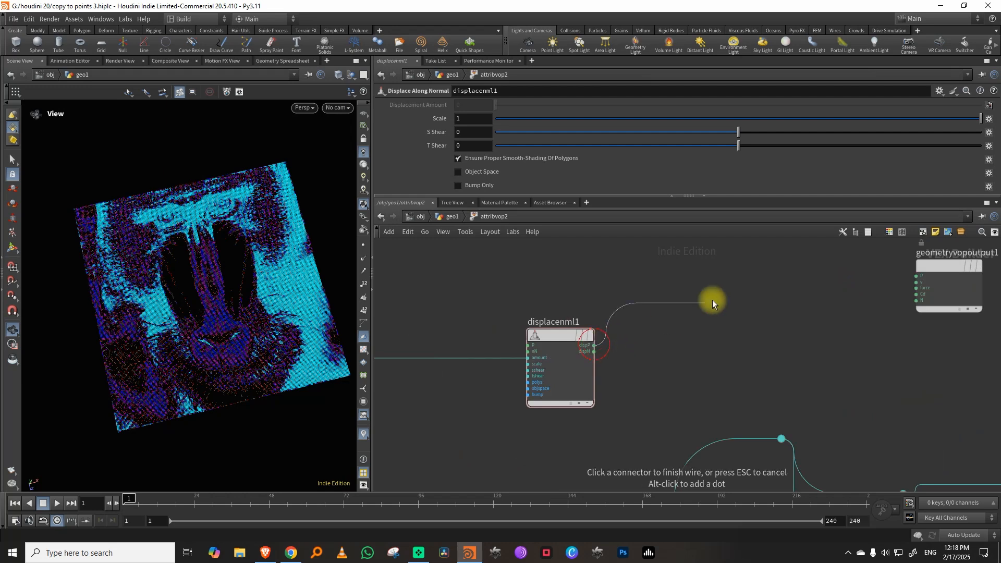
{"action": "middle_click_drag", "start_coordinate": [841, 250], "coordinate": [692, 308]}
{"action": "left_click", "coordinate": [741, 318]}
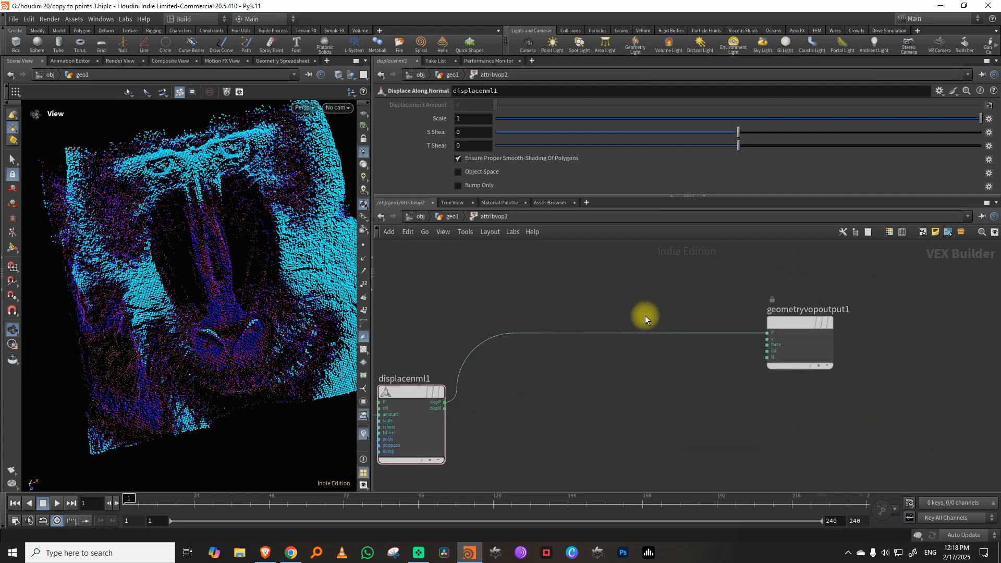
Play the animation of the displaced points while viewing them from a lower angle, and return to frame 1.
{"action": "key", "text": "space"}
{"action": "left_click_drag", "start_coordinate": [245, 328], "coordinate": [229, 345]}
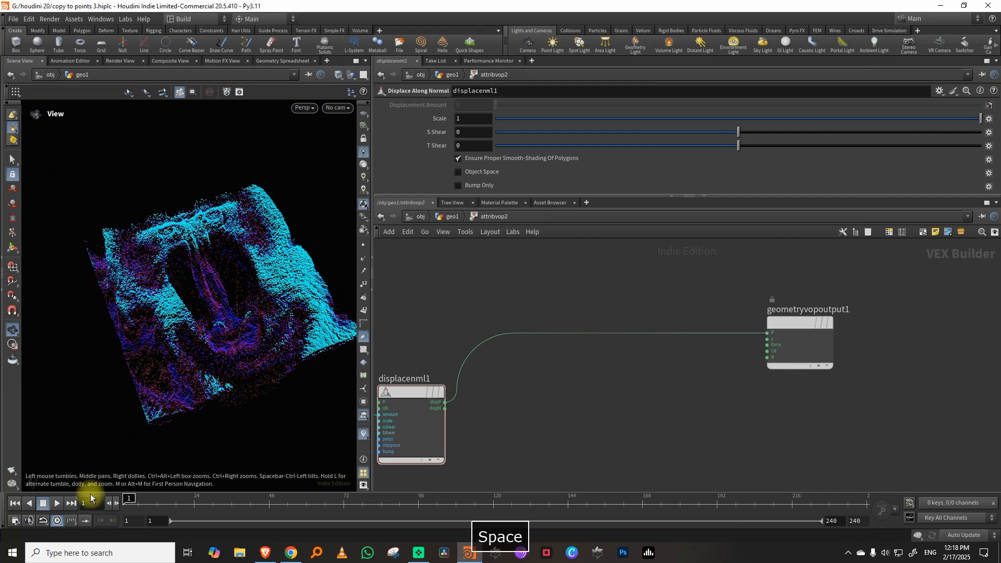
{"action": "left_click", "coordinate": [56, 503]}
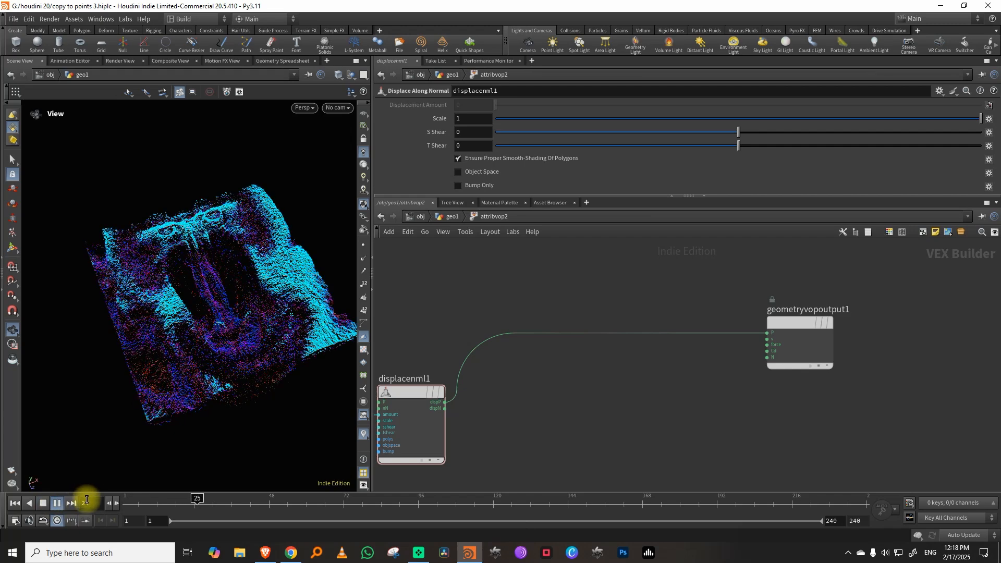
{"action": "key", "text": "space"}
{"action": "left_click_drag", "start_coordinate": [261, 391], "coordinate": [223, 406]}
{"action": "left_click", "coordinate": [15, 503]}
Reposition displacenml1 and drive its amount from the dot after multiply1 instead of fit1.
{"action": "middle_click_drag", "start_coordinate": [615, 393], "coordinate": [595, 351]}
{"action": "scroll", "coordinate": [659, 328], "scroll_direction": "down", "scroll_amount": 3}
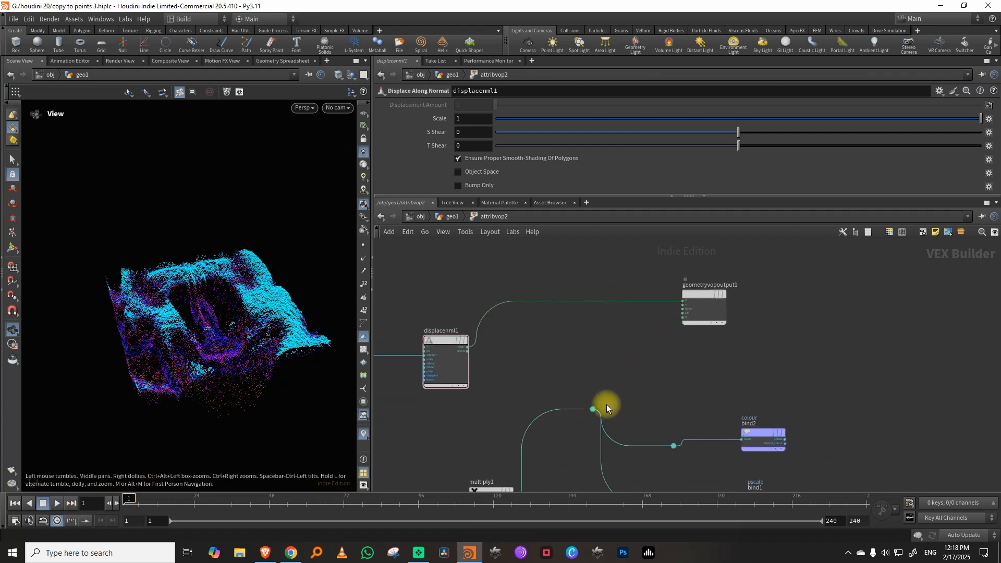
{"action": "left_click_drag", "start_coordinate": [466, 339], "coordinate": [605, 330]}
{"action": "scroll", "coordinate": [628, 385], "scroll_direction": "up", "scroll_amount": 2}
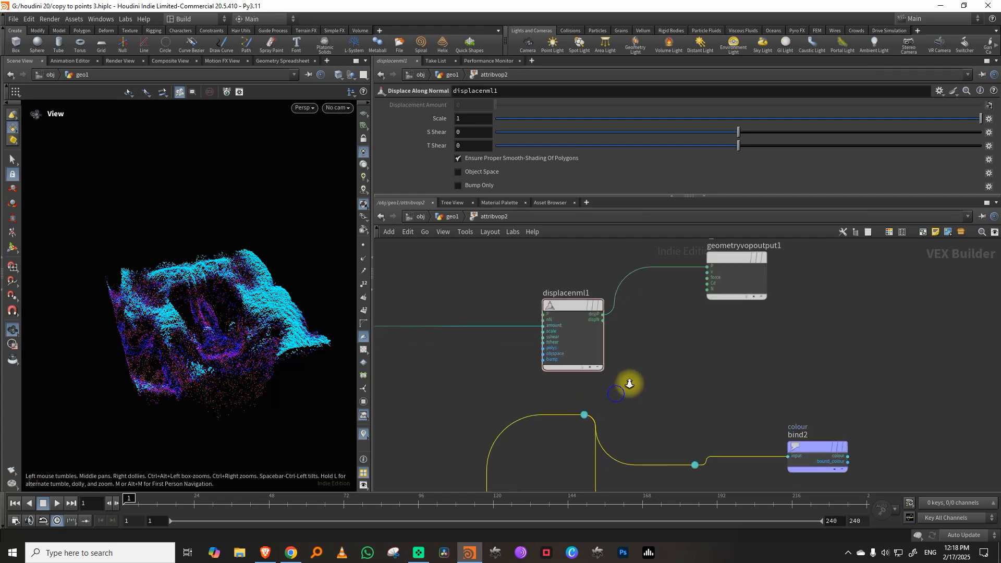
{"action": "left_click", "coordinate": [593, 416]}
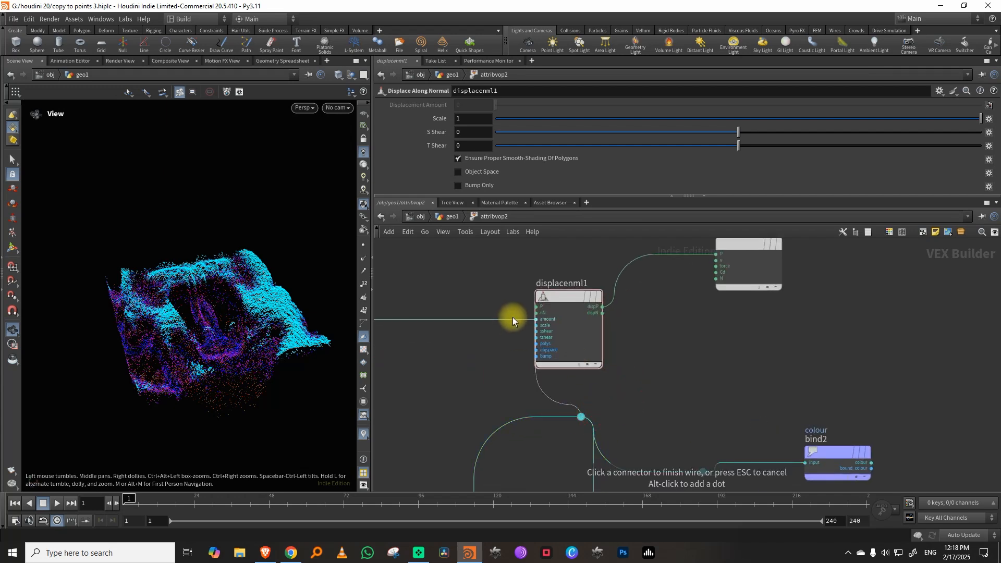
{"action": "left_click", "coordinate": [512, 318]}
Play the displacement animation and move geometryvopoutput1 and displacenml1 farther from the multiply1 output dot.
{"action": "key", "text": "space"}
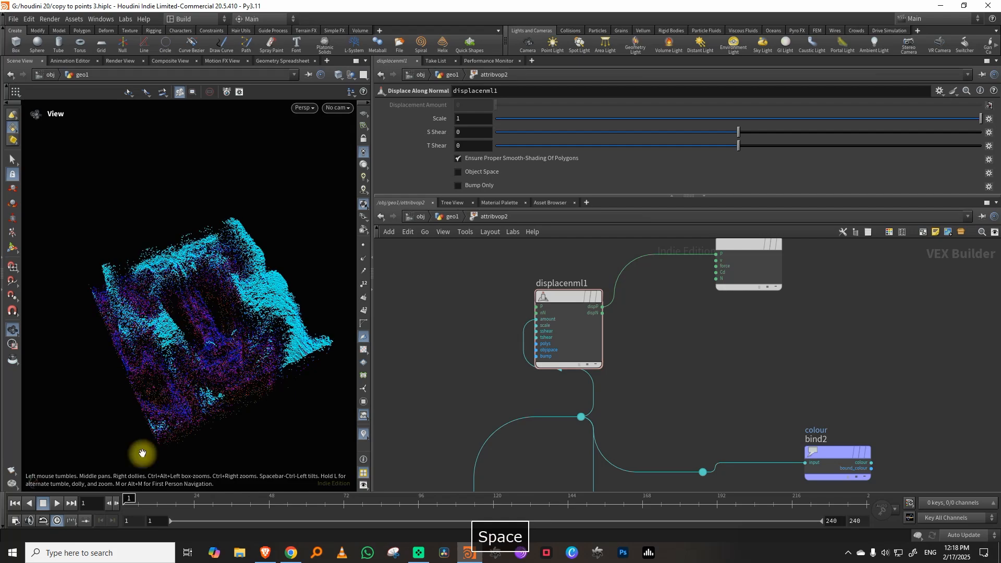
{"action": "left_click", "coordinate": [56, 504]}
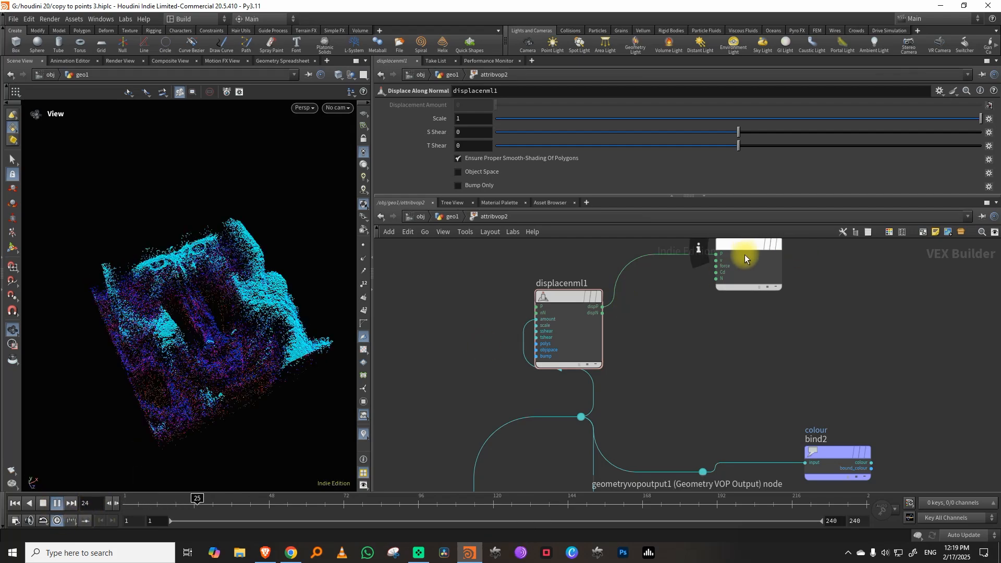
{"action": "left_click_drag", "start_coordinate": [745, 255], "coordinate": [878, 260]}
{"action": "left_click_drag", "start_coordinate": [600, 297], "coordinate": [743, 292]}
{"action": "key", "text": "space"}
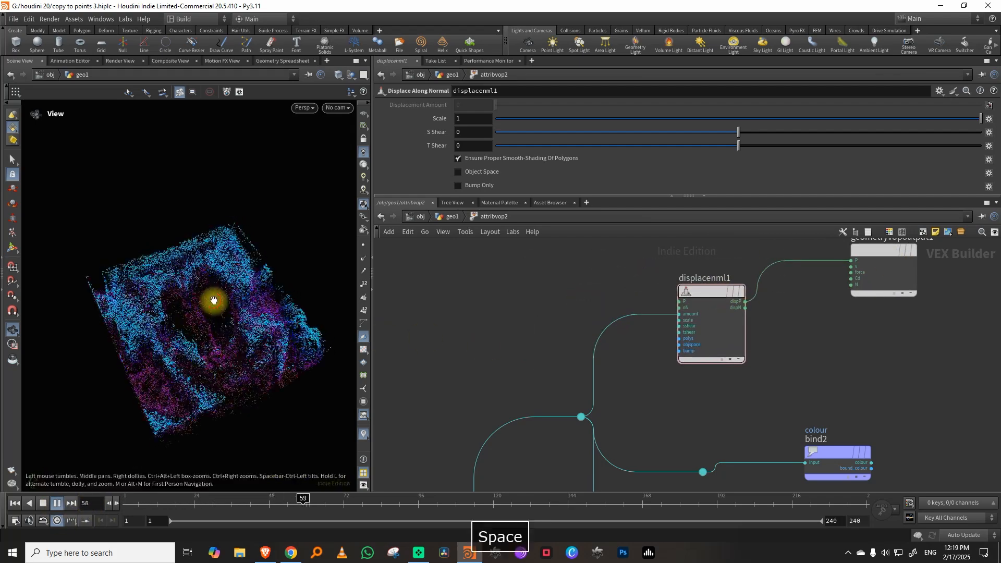
{"action": "left_click_drag", "start_coordinate": [197, 349], "coordinate": [230, 310]}
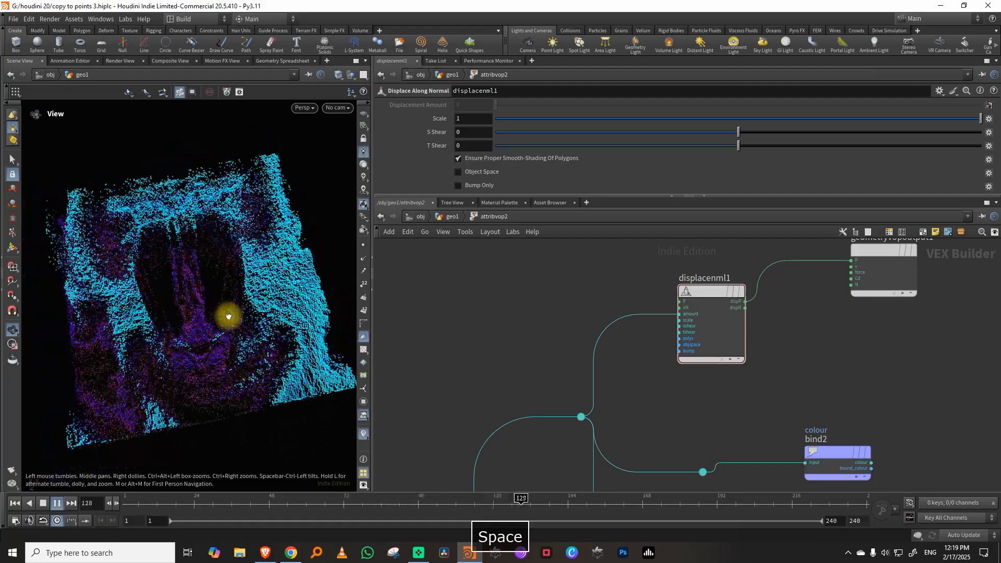
Connect rstars1's output to the dot feeding multiply1 and the oscillation branch, replacing fit1.
{"action": "middle_click_drag", "start_coordinate": [486, 344], "coordinate": [643, 277]}
{"action": "scroll", "coordinate": [596, 315], "scroll_direction": "down", "scroll_amount": 5}
{"action": "middle_click_drag", "start_coordinate": [596, 316], "coordinate": [677, 292]}
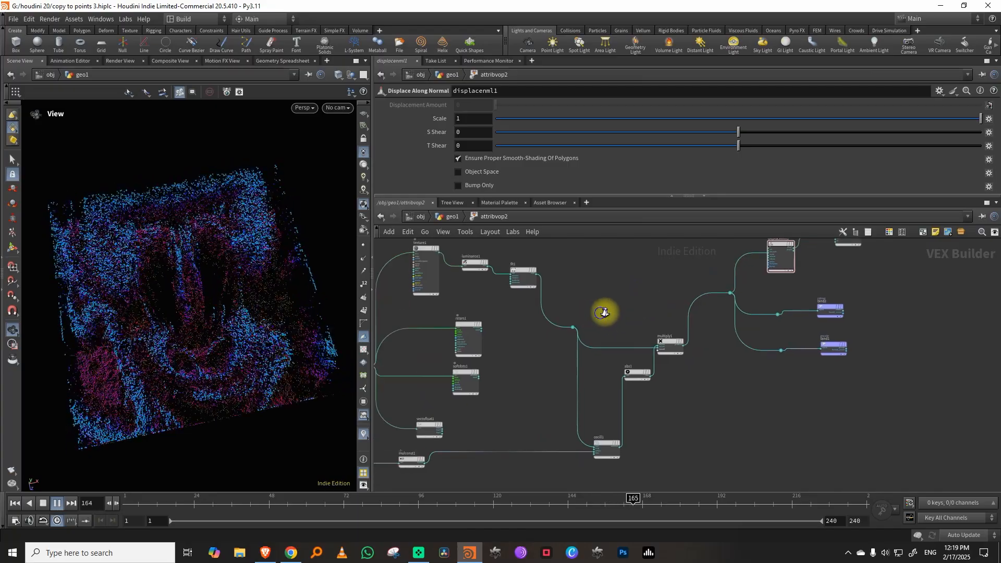
{"action": "scroll", "coordinate": [608, 300], "scroll_direction": "up", "scroll_amount": 1}
{"action": "left_click", "coordinate": [457, 331]}
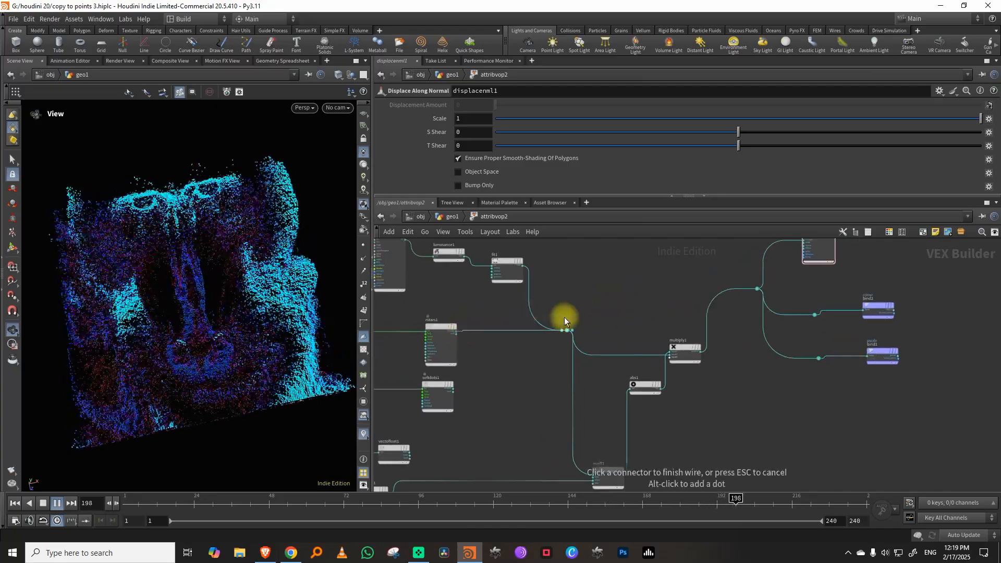
{"action": "left_click", "coordinate": [567, 330]}
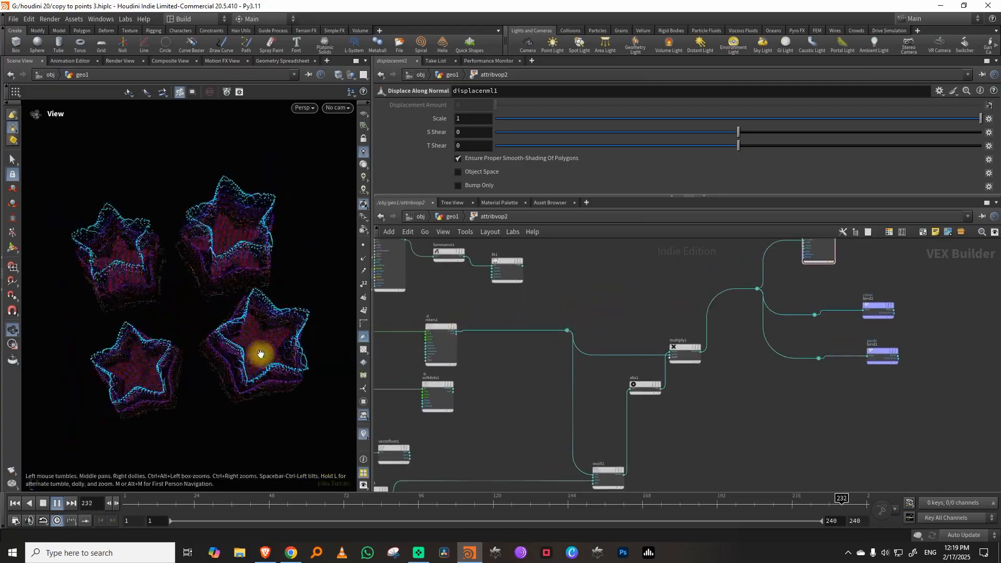
Enlarge the parameter area for rstars1 and set its Blur to 350.
{"action": "left_click", "coordinate": [442, 344]}
{"action": "left_click_drag", "start_coordinate": [472, 196], "coordinate": [475, 306]}
{"action": "left_click_drag", "start_coordinate": [464, 213], "coordinate": [433, 221]}
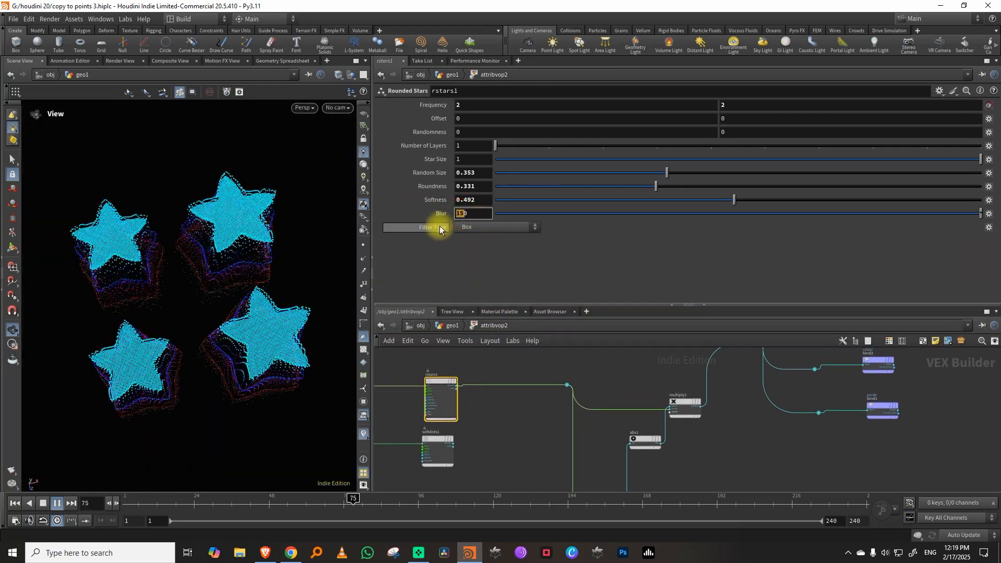
{"action": "type", "text": "35"}
{"action": "key", "text": "Return"}
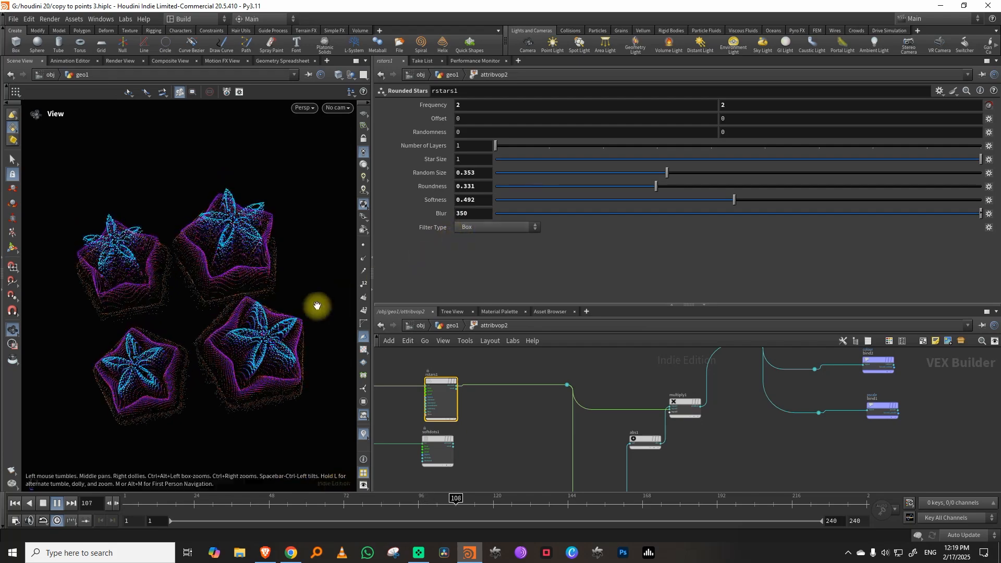
Set rstars1's Blur to 200 and replay the star animation from the start.
{"action": "left_click_drag", "start_coordinate": [464, 213], "coordinate": [441, 219]}
{"action": "type", "text": "20"}
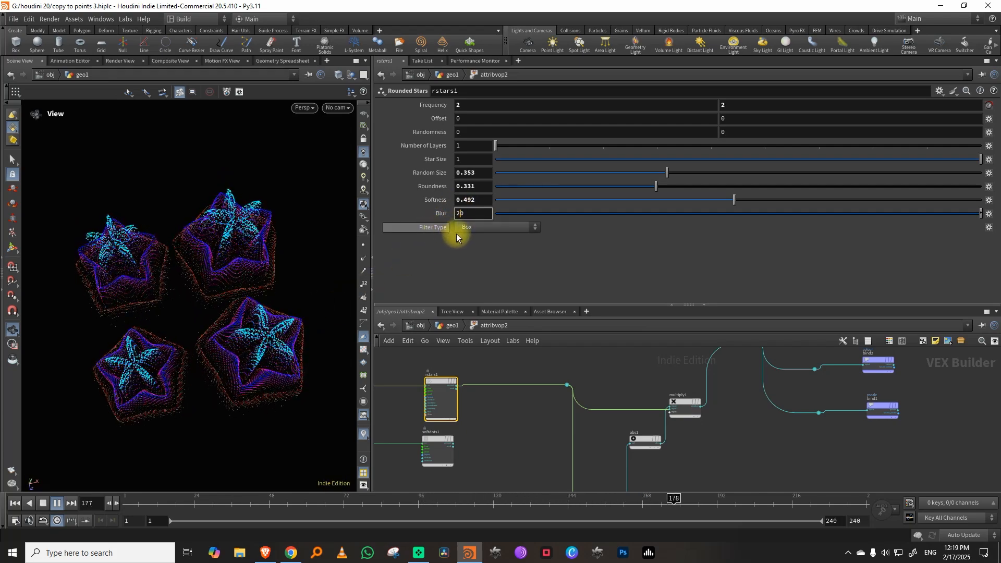
{"action": "key", "text": "Return"}
{"action": "left_click_drag", "start_coordinate": [175, 504], "coordinate": [123, 516]}
{"action": "left_click", "coordinate": [57, 504]}
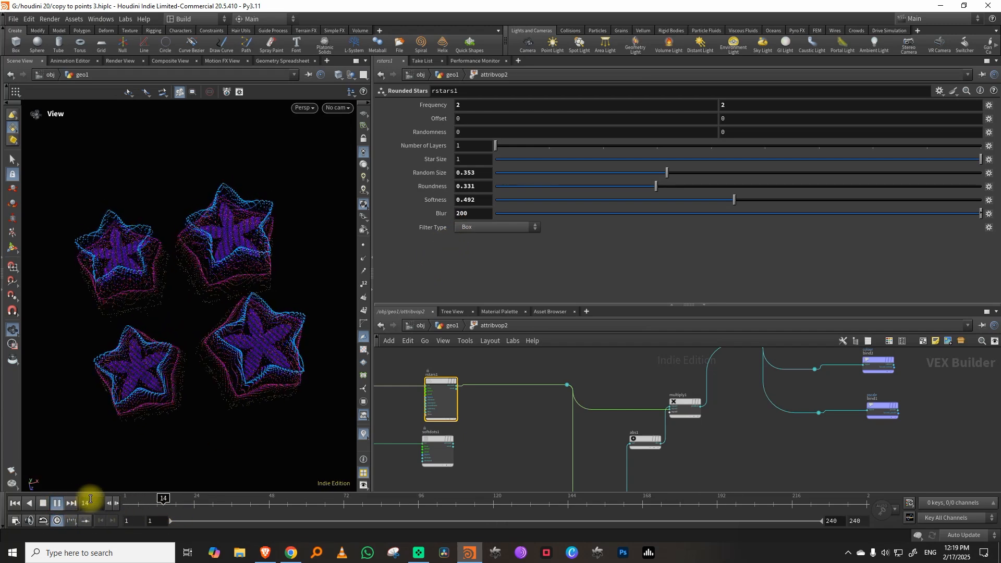
Connect softdots1's output to the dot feeding multiply1, replacing rstars1.
{"action": "scroll", "coordinate": [533, 399], "scroll_direction": "up", "scroll_amount": 3}
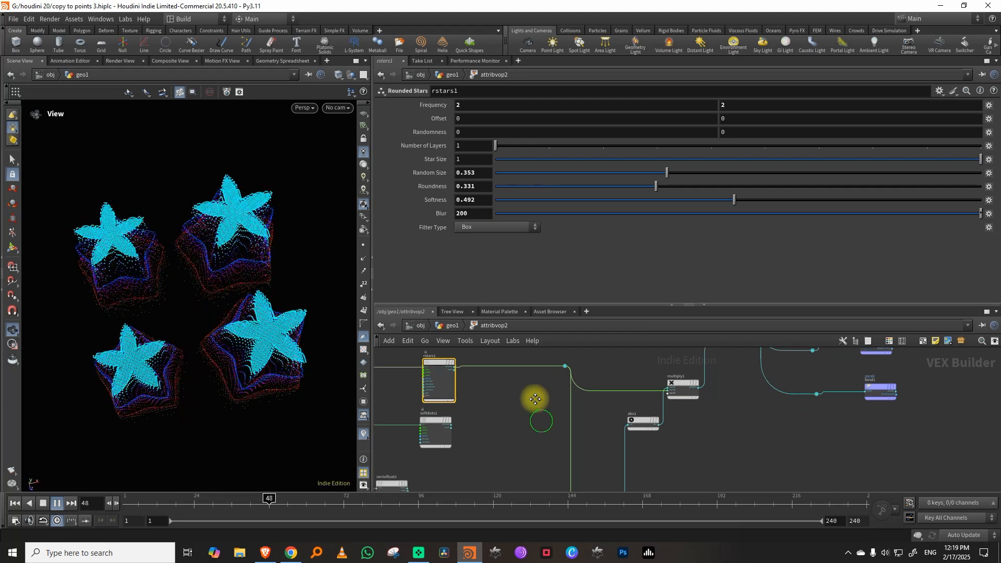
{"action": "left_click", "coordinate": [428, 427]}
{"action": "middle_click_drag", "start_coordinate": [519, 425], "coordinate": [510, 483]}
{"action": "left_click", "coordinate": [565, 398]}
Connect vectofloat1's first output to the dot feeding multiply1 and examine the displaced wave pattern from a lower angle.
{"action": "middle_click_drag", "start_coordinate": [526, 440], "coordinate": [641, 385]}
{"action": "scroll", "coordinate": [641, 386], "scroll_direction": "down", "scroll_amount": 4}
{"action": "middle_click_drag", "start_coordinate": [588, 430], "coordinate": [584, 401]}
{"action": "scroll", "coordinate": [586, 407], "scroll_direction": "up", "scroll_amount": 2}
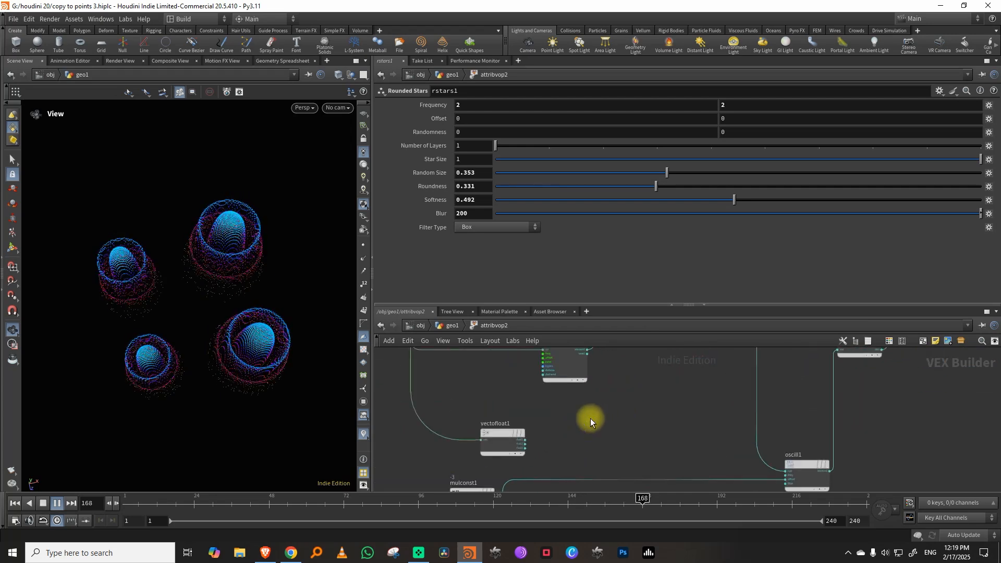
{"action": "left_click", "coordinate": [525, 439]}
{"action": "middle_click_drag", "start_coordinate": [641, 358], "coordinate": [548, 482]}
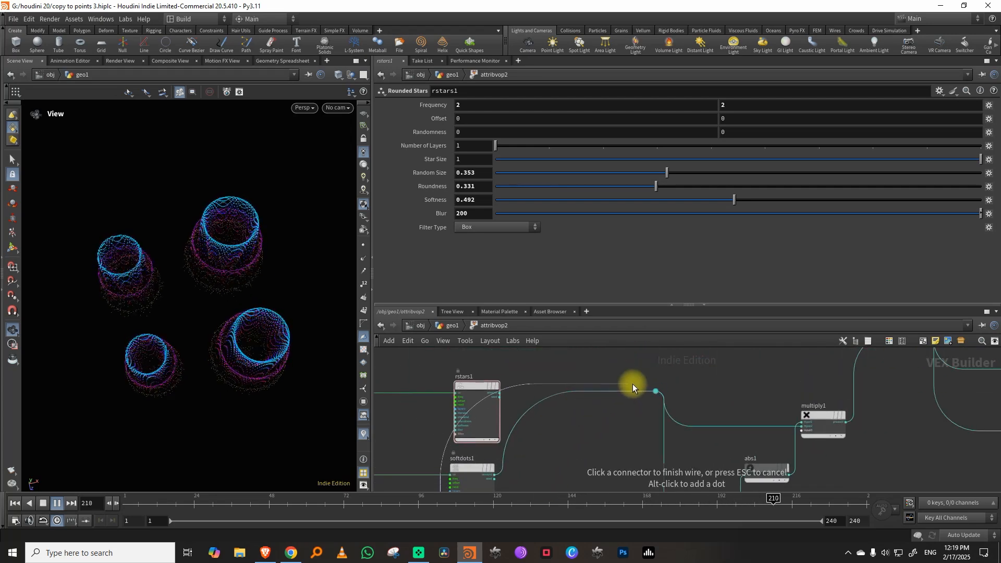
{"action": "left_click", "coordinate": [641, 386]}
{"action": "key", "text": "space"}
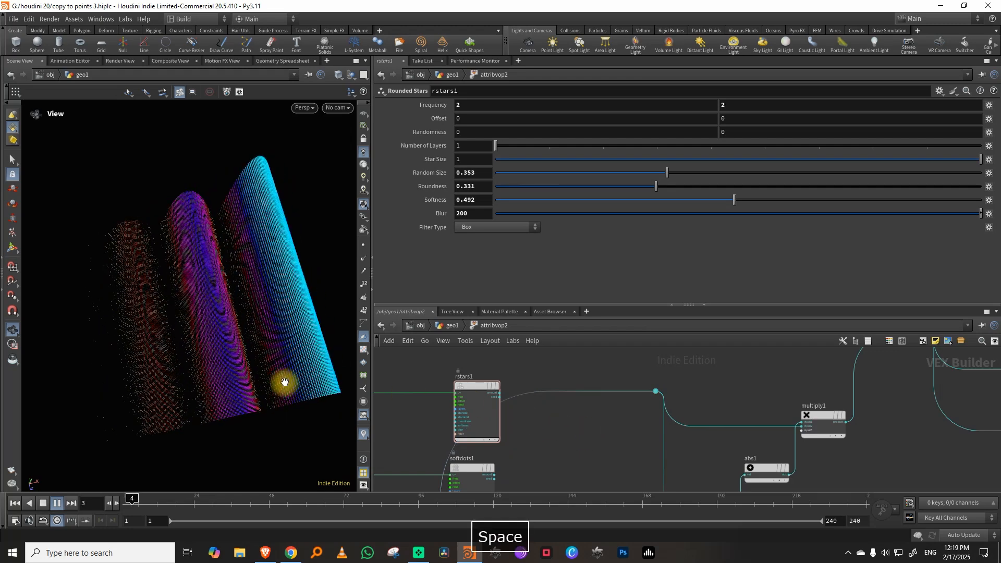
{"action": "left_click_drag", "start_coordinate": [284, 382], "coordinate": [281, 315]}
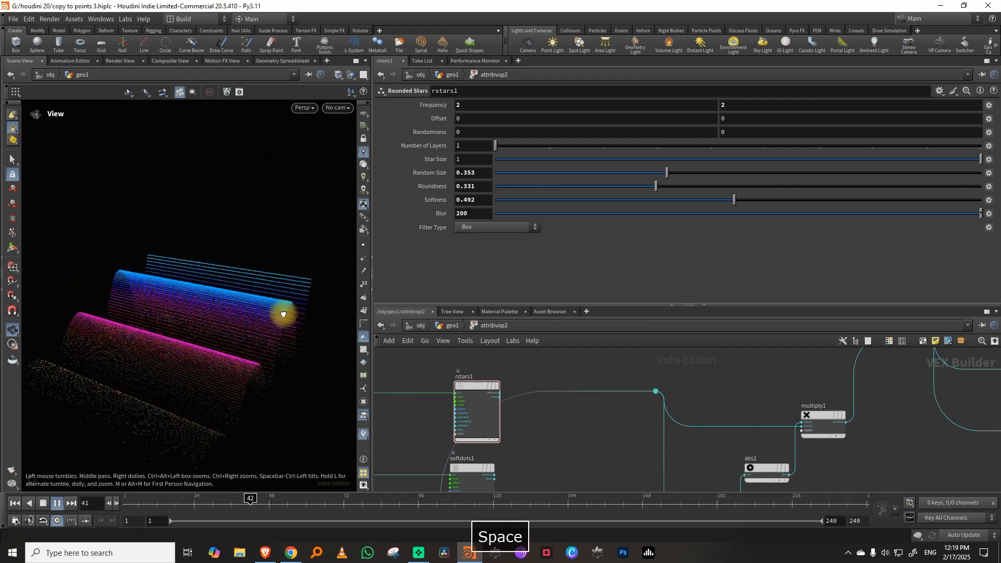
Connect rstars1 to the dot feeding multiply1 again, replace it with fit1's output, and view the displaced texture from above.
{"action": "left_click", "coordinate": [499, 392]}
{"action": "left_click", "coordinate": [641, 386]}
{"action": "middle_click_drag", "start_coordinate": [517, 477], "coordinate": [521, 429]}
{"action": "middle_click_drag", "start_coordinate": [565, 359], "coordinate": [538, 469]}
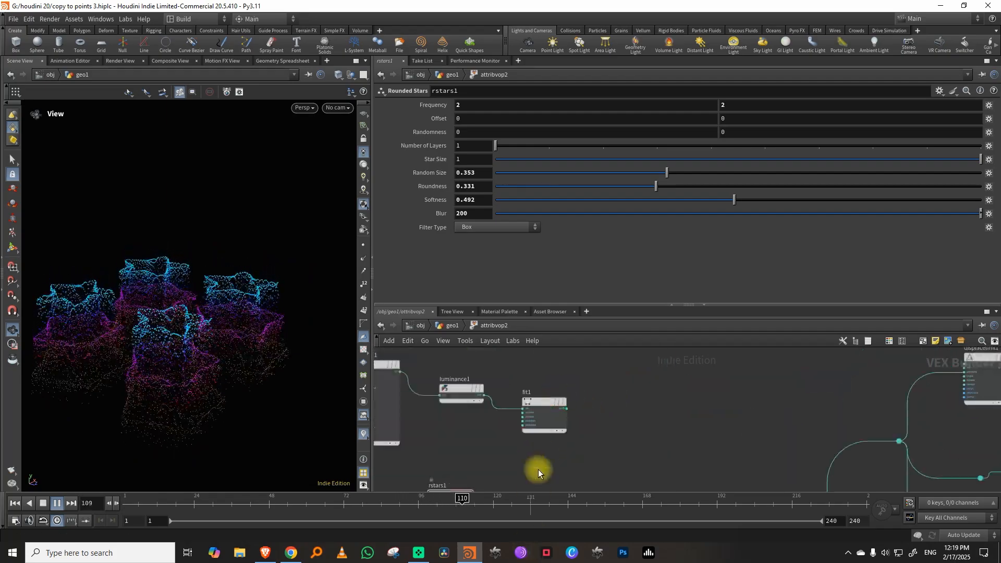
{"action": "left_click", "coordinate": [569, 409]}
{"action": "middle_click_drag", "start_coordinate": [622, 472], "coordinate": [572, 392]}
{"action": "left_click", "coordinate": [578, 439]}
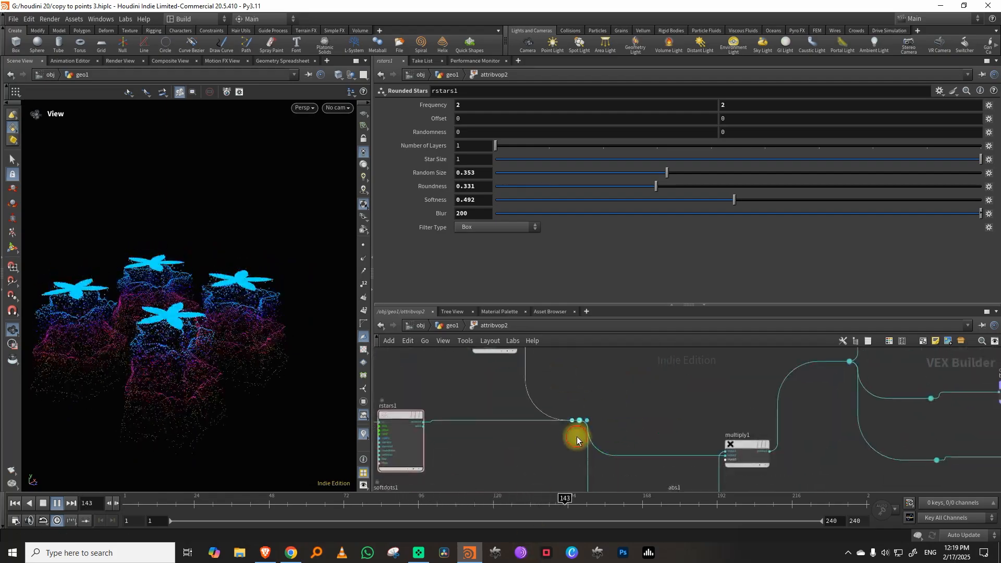
{"action": "left_click_drag", "start_coordinate": [212, 335], "coordinate": [227, 378]}
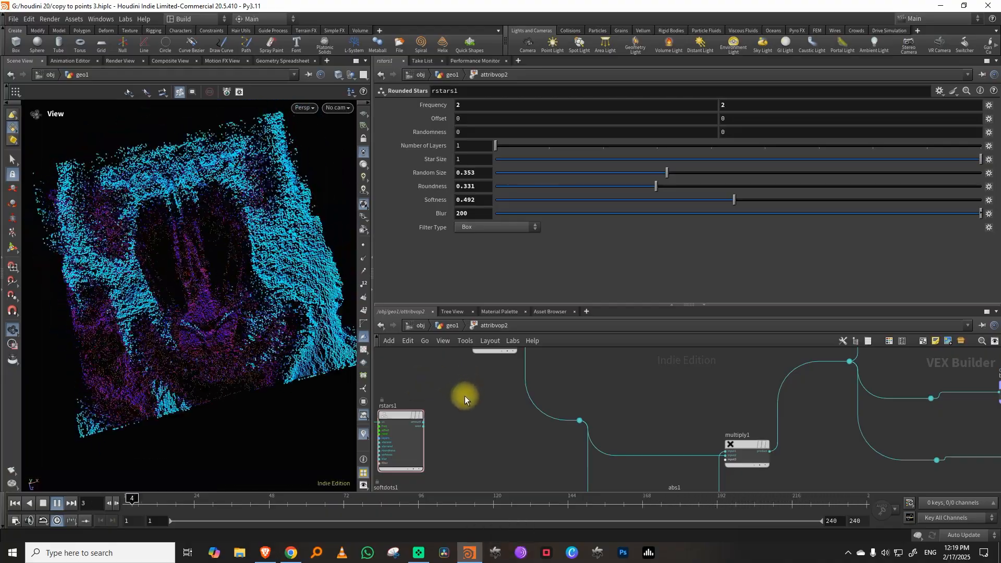
Inspect texture1's parameters with the animation stopped, and resume playback from a new viewing angle.
{"action": "middle_click_drag", "start_coordinate": [471, 390], "coordinate": [590, 484]}
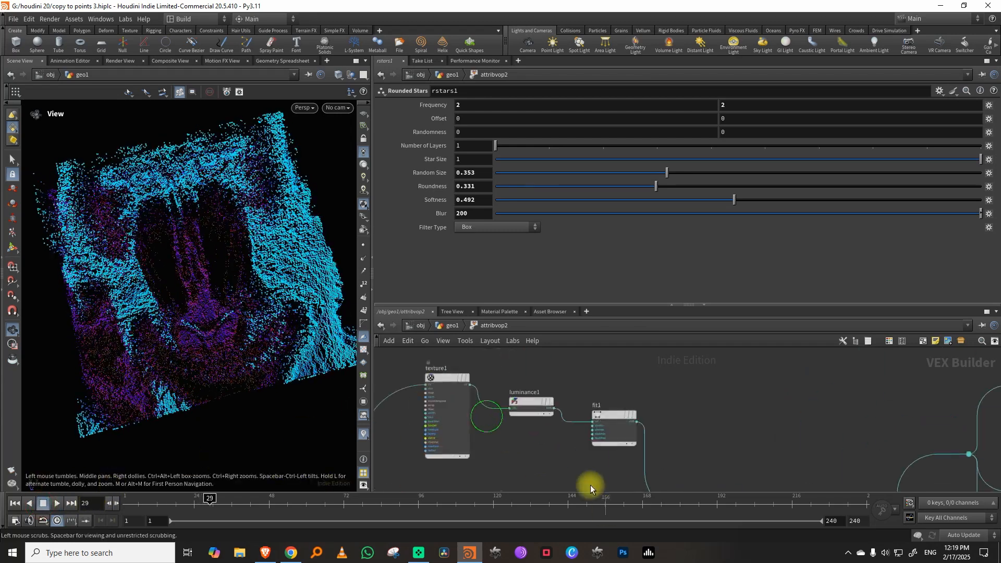
{"action": "left_click", "coordinate": [444, 379]}
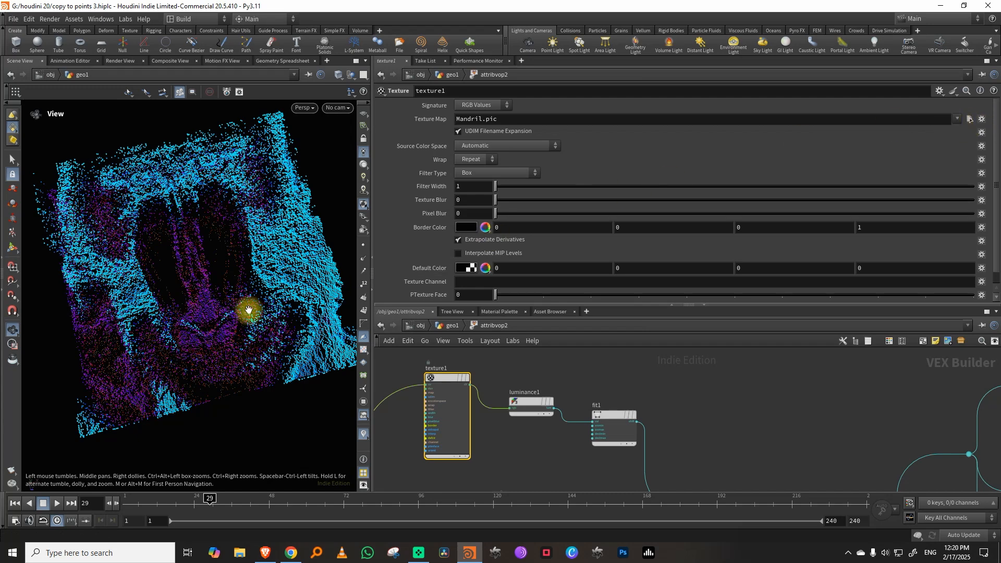
{"action": "left_click_drag", "start_coordinate": [253, 302], "coordinate": [171, 414]}
{"action": "left_click", "coordinate": [57, 503]}
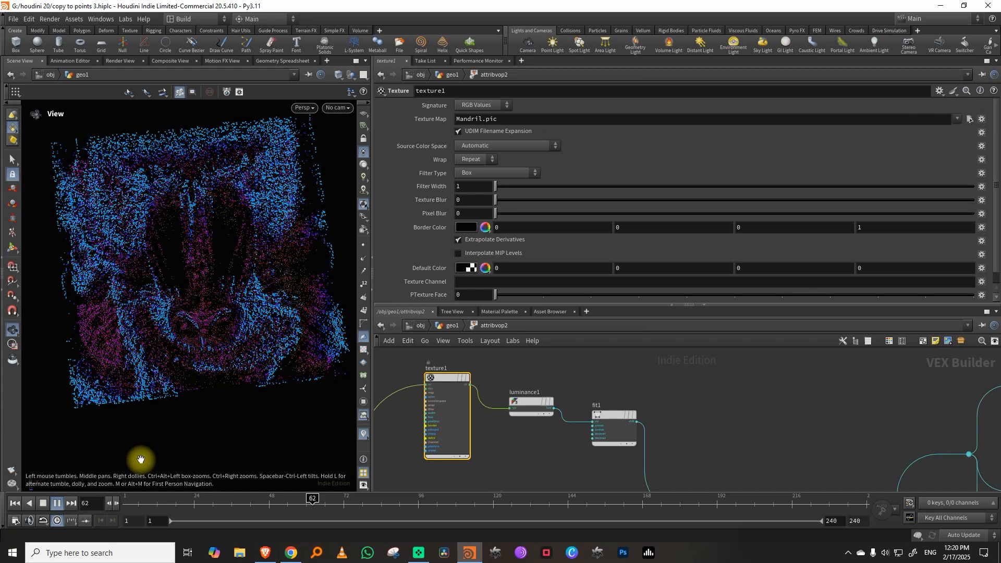
Return the animation to frame 1, promote texture1's Texture Map parameter, and show it among attribvop2's parameters at the geometry level.
{"action": "left_click_drag", "start_coordinate": [140, 501], "coordinate": [92, 512]}
{"action": "middle_click_drag", "start_coordinate": [690, 358], "coordinate": [669, 402]}
{"action": "scroll", "coordinate": [664, 392], "scroll_direction": "down", "scroll_amount": 2}
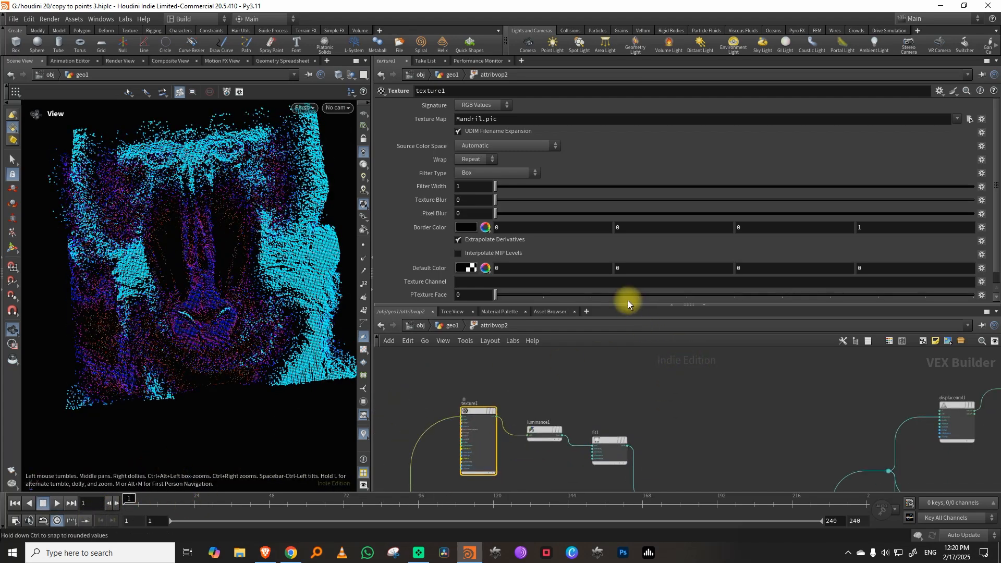
{"action": "left_click", "coordinate": [981, 119]}
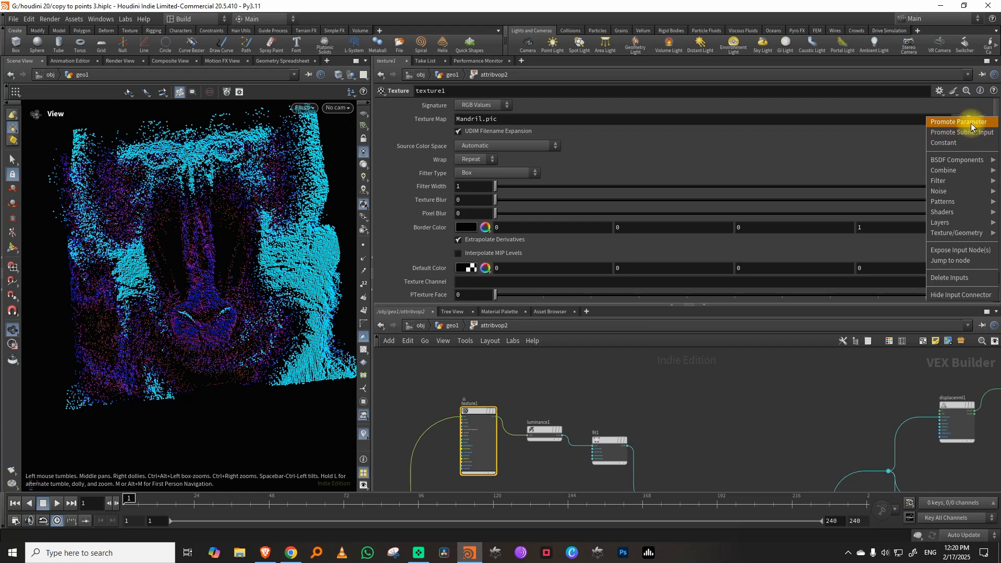
{"action": "left_click", "coordinate": [956, 122]}
{"action": "key", "text": "u"}
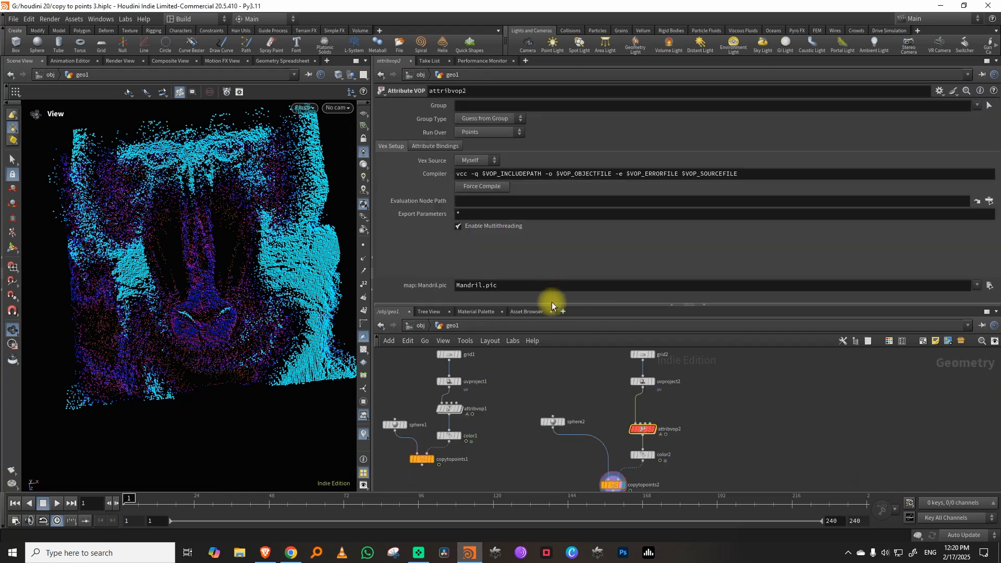
{"action": "left_click_drag", "start_coordinate": [553, 304], "coordinate": [574, 264]}
{"action": "scroll", "coordinate": [983, 187], "scroll_direction": "down", "scroll_amount": 2}
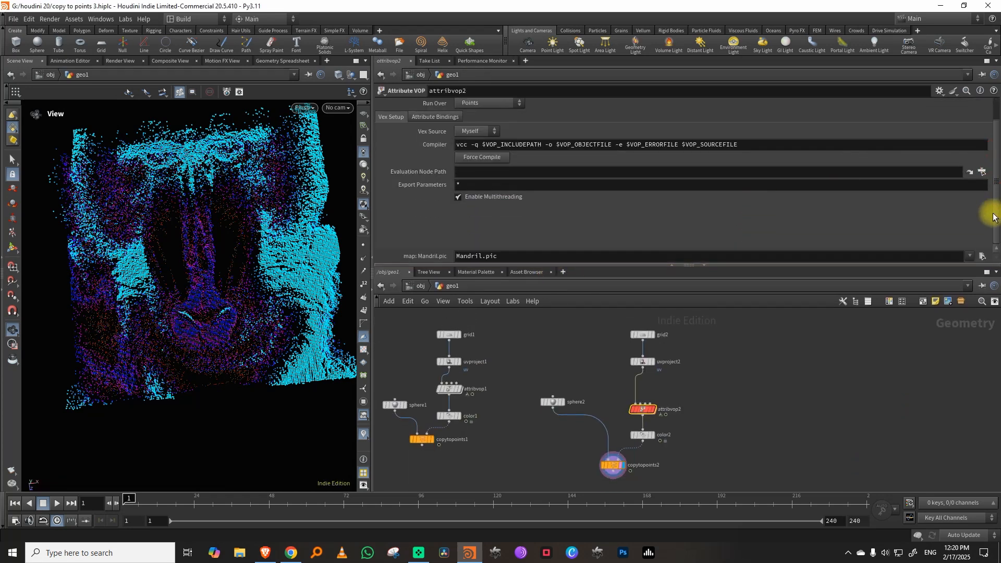
{"action": "scroll", "coordinate": [711, 369], "scroll_direction": "up", "scroll_amount": 2}
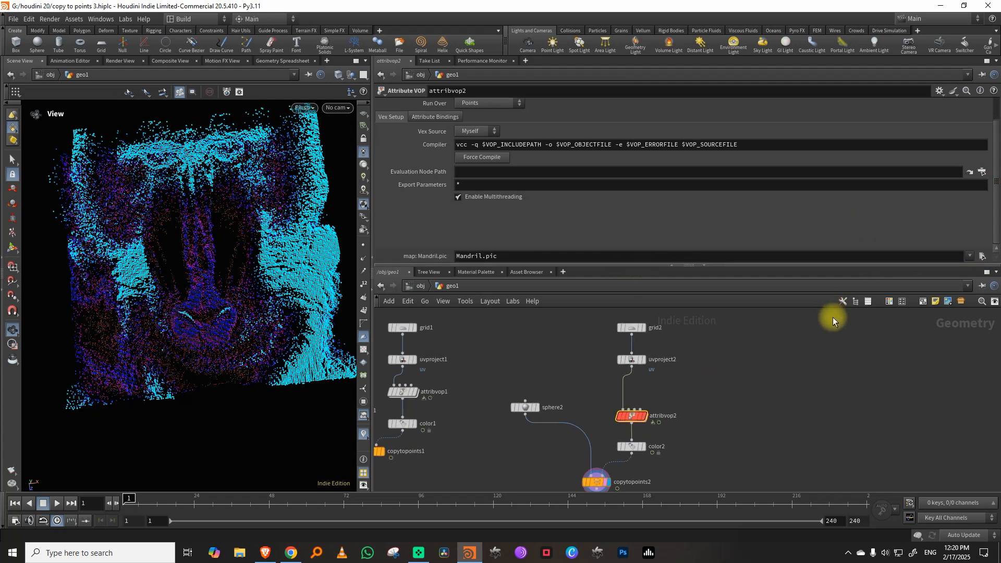
Add a COP Network beside the uvproject2 chain in geo1 and enter it with an enlarged network view.
{"action": "key", "text": "Tab"}
{"action": "type", "text": "cop"}
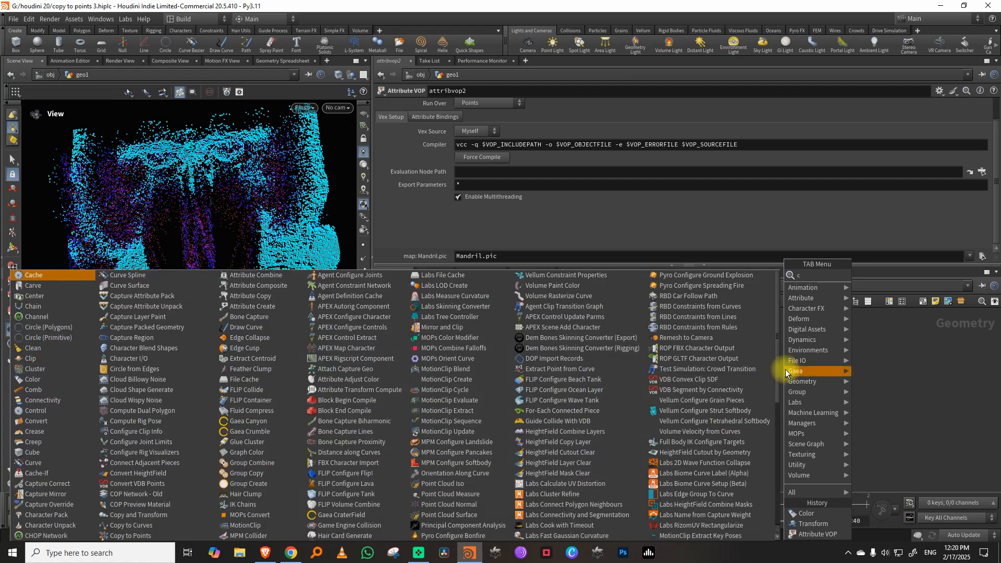
{"action": "left_click", "coordinate": [886, 275]}
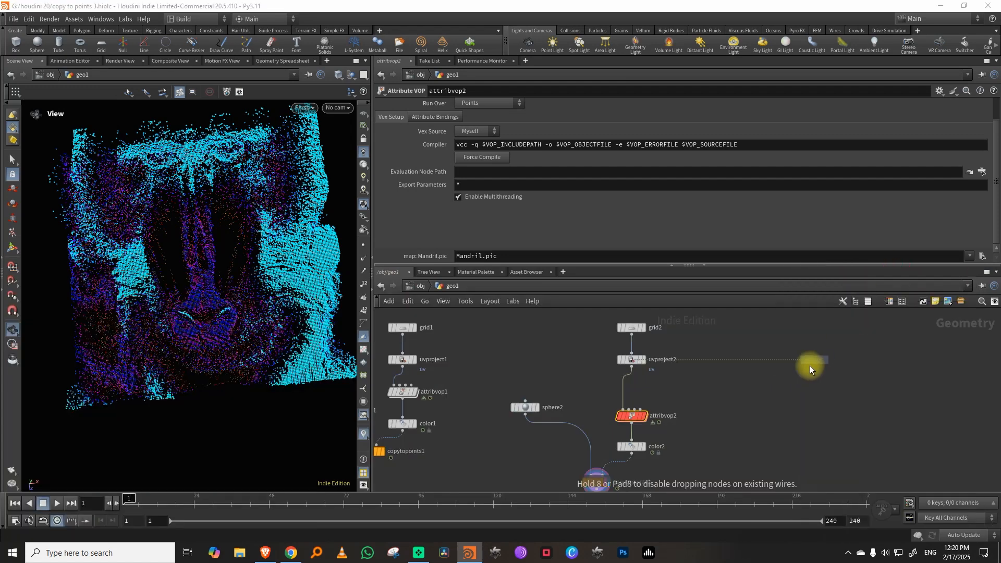
{"action": "left_click", "coordinate": [805, 374]}
{"action": "scroll", "coordinate": [850, 386], "scroll_direction": "up", "scroll_amount": 2}
{"action": "double_click", "coordinate": [771, 368]}
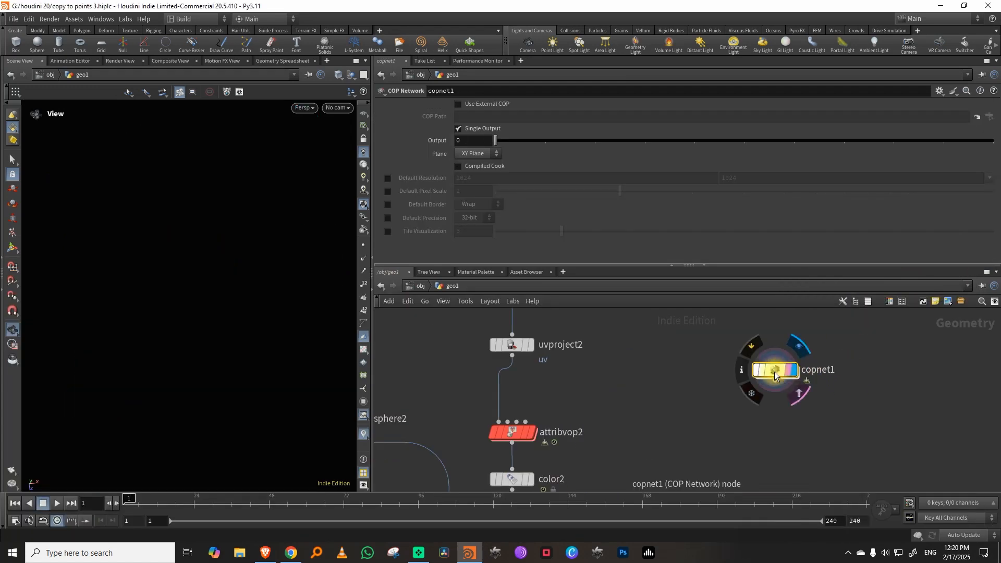
{"action": "left_click_drag", "start_coordinate": [652, 266], "coordinate": [651, 208]}
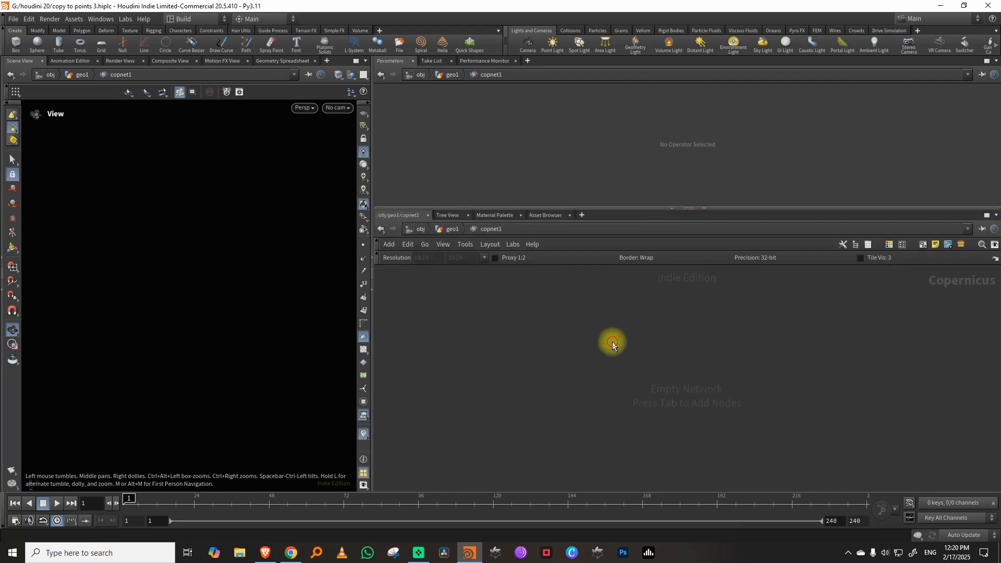
Add an SDF Shape node to the empty COP network and frame its circle in the viewport.
{"action": "key", "text": "Tab"}
{"action": "type", "text": "sdf"}
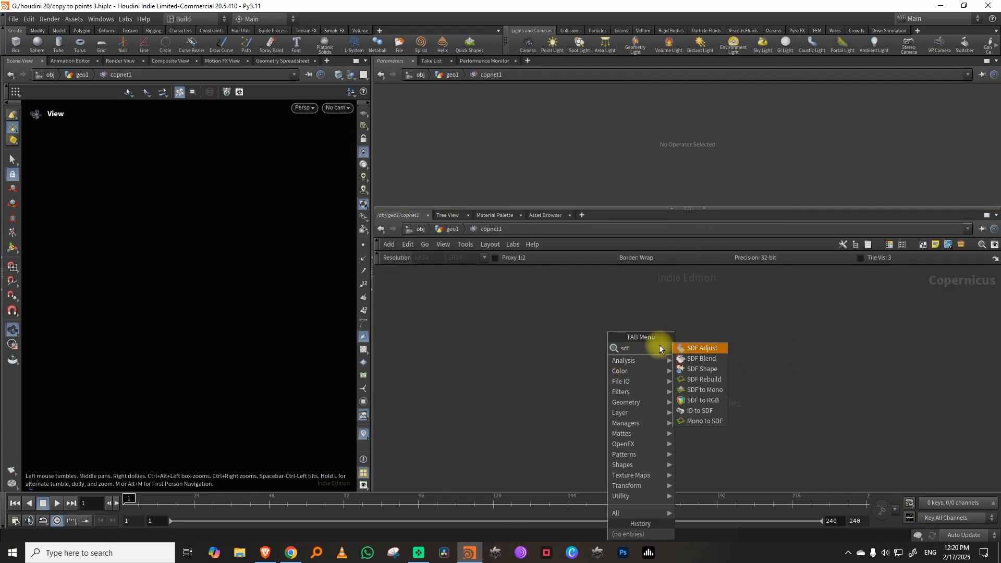
{"action": "left_click", "coordinate": [714, 371]}
{"action": "left_click", "coordinate": [646, 349]}
{"action": "key", "text": "space"}
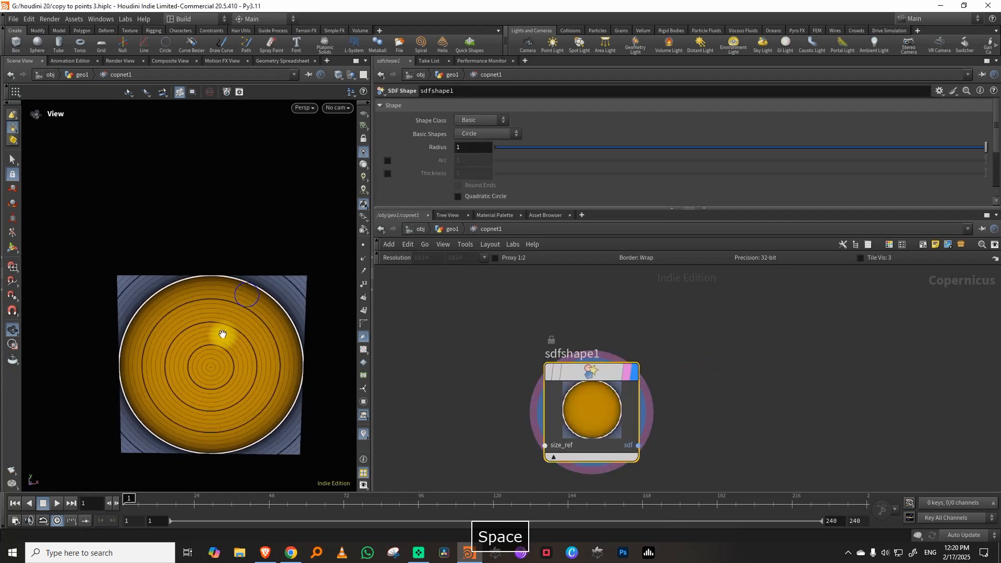
{"action": "left_click_drag", "start_coordinate": [222, 334], "coordinate": [219, 306]}
Set sdfshape1's Shape Class to Marker with the Asterisk marker and reduce its size to 0.646.
{"action": "left_click", "coordinate": [485, 134]}
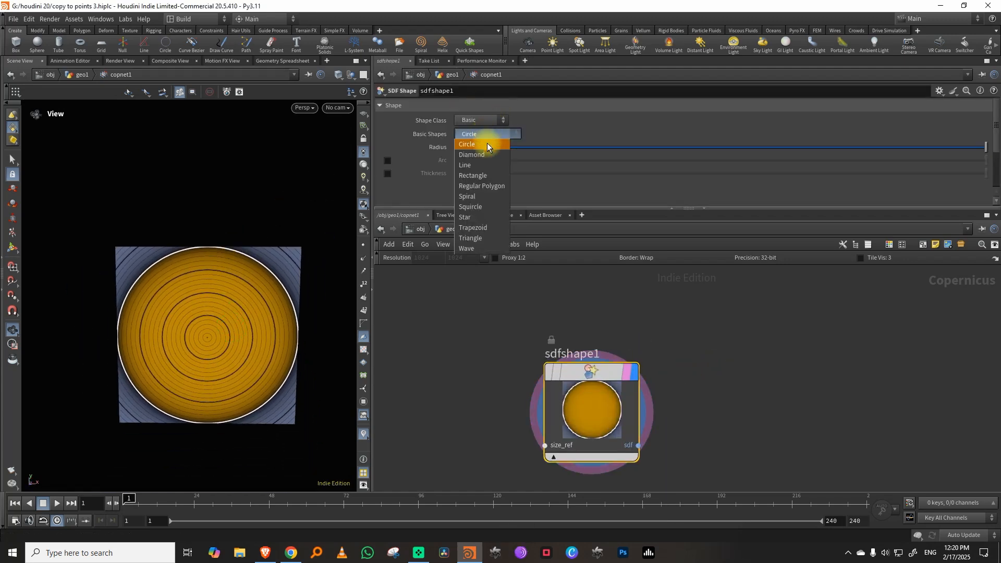
{"action": "left_click", "coordinate": [553, 107]}
{"action": "left_click", "coordinate": [488, 120]}
{"action": "left_click", "coordinate": [476, 152]}
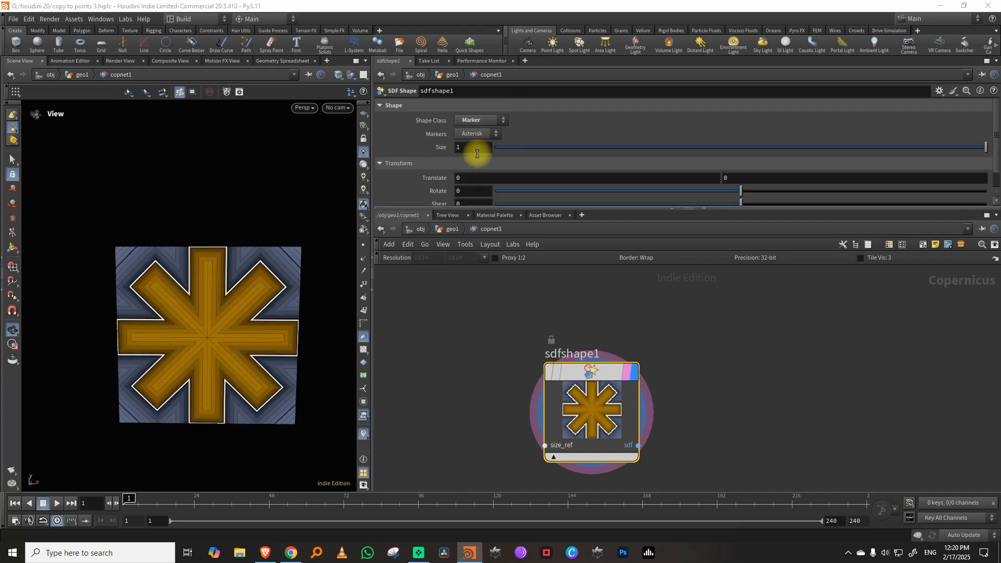
{"action": "left_click_drag", "start_coordinate": [805, 147], "coordinate": [785, 147]}
{"action": "left_click", "coordinate": [813, 149]}
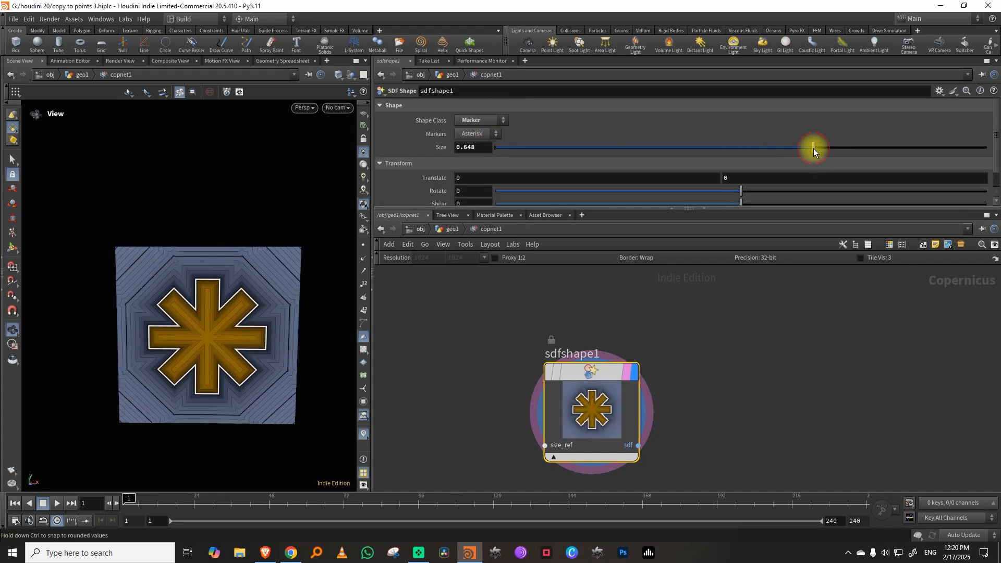
Add an SDF to Mono node, connect sdfshape1's output to its sdf input, and display it.
{"action": "scroll", "coordinate": [714, 384], "scroll_direction": "up", "scroll_amount": 3}
{"action": "key", "text": "Tab"}
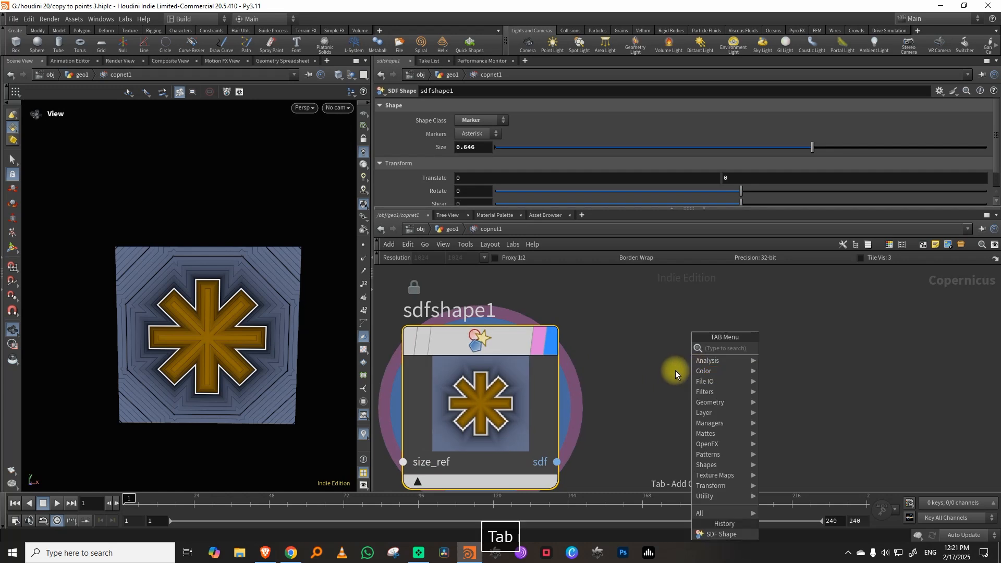
{"action": "type", "text": "sdft"}
{"action": "left_click", "coordinate": [787, 348]}
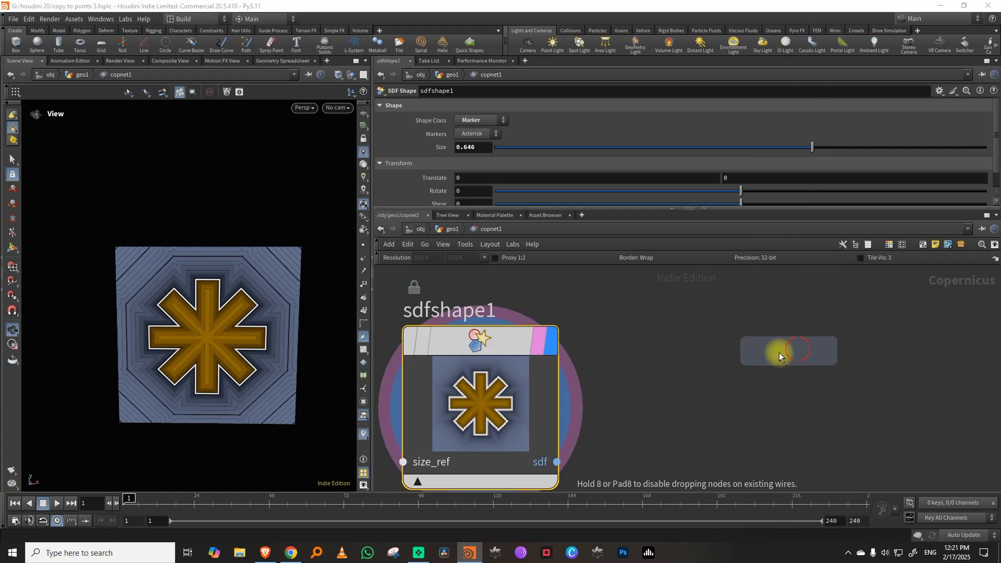
{"action": "left_click", "coordinate": [776, 353]}
{"action": "left_click", "coordinate": [662, 480]}
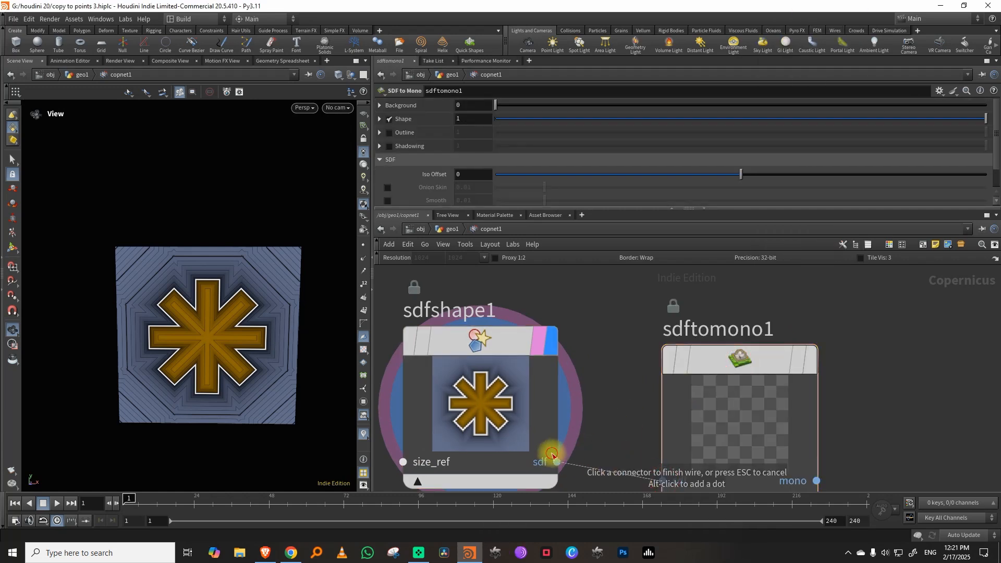
{"action": "left_click", "coordinate": [557, 461]}
{"action": "left_click", "coordinate": [811, 362]}
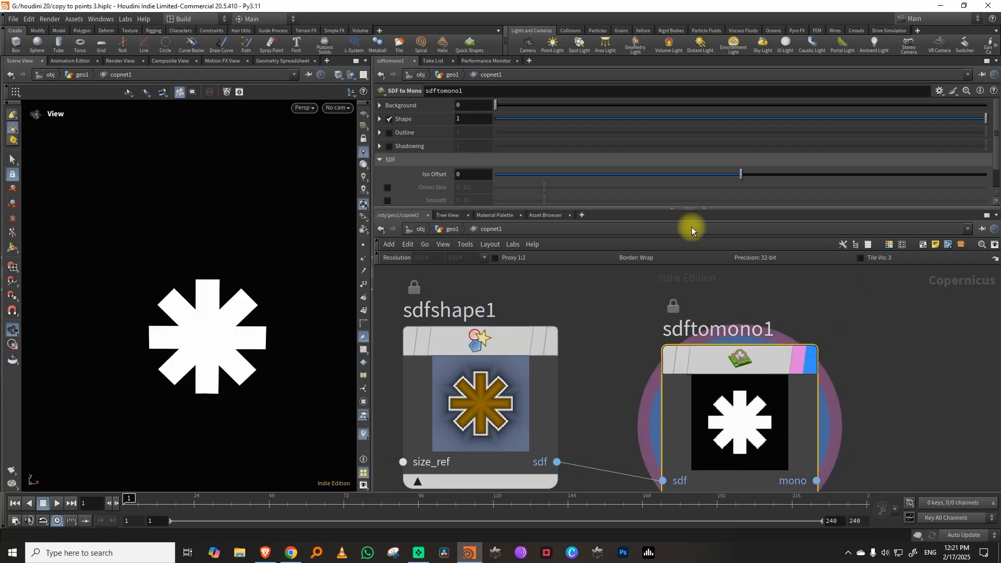
Enable Smooth on sdftomono1 and set it to 0.0378.
{"action": "left_click_drag", "start_coordinate": [531, 209], "coordinate": [469, 289]}
{"action": "left_click", "coordinate": [387, 201]}
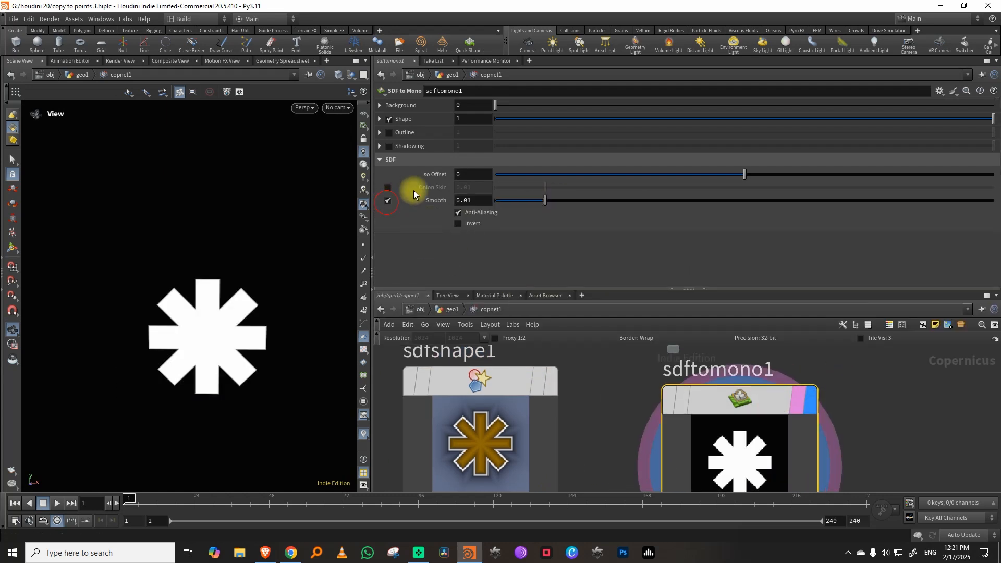
{"action": "left_click_drag", "start_coordinate": [558, 202], "coordinate": [685, 205]}
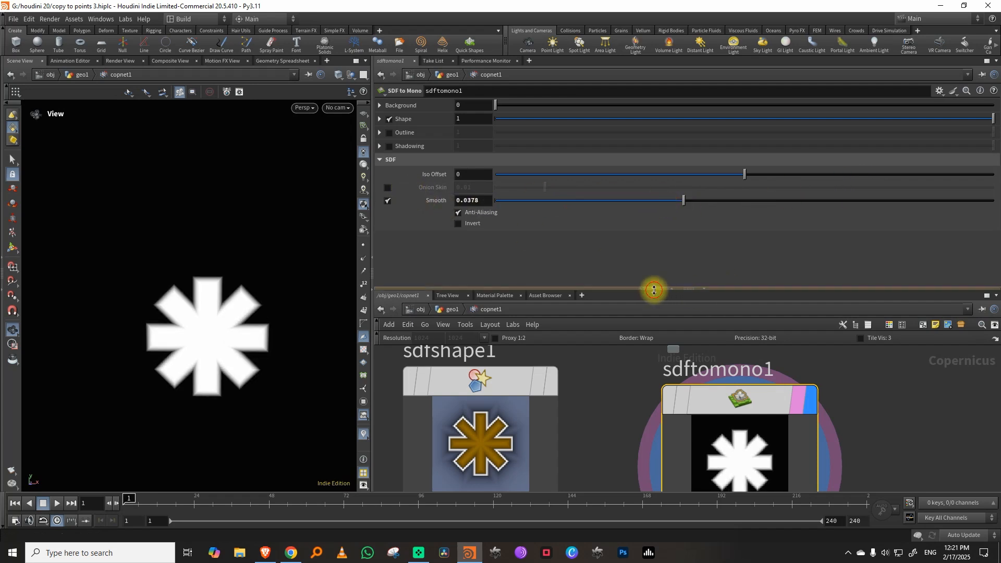
Add a Blur node, connect sdftomono1's mono output to its source input, and display it.
{"action": "left_click_drag", "start_coordinate": [652, 286], "coordinate": [693, 186]}
{"action": "key", "text": "Tab"}
{"action": "type", "text": "blu"}
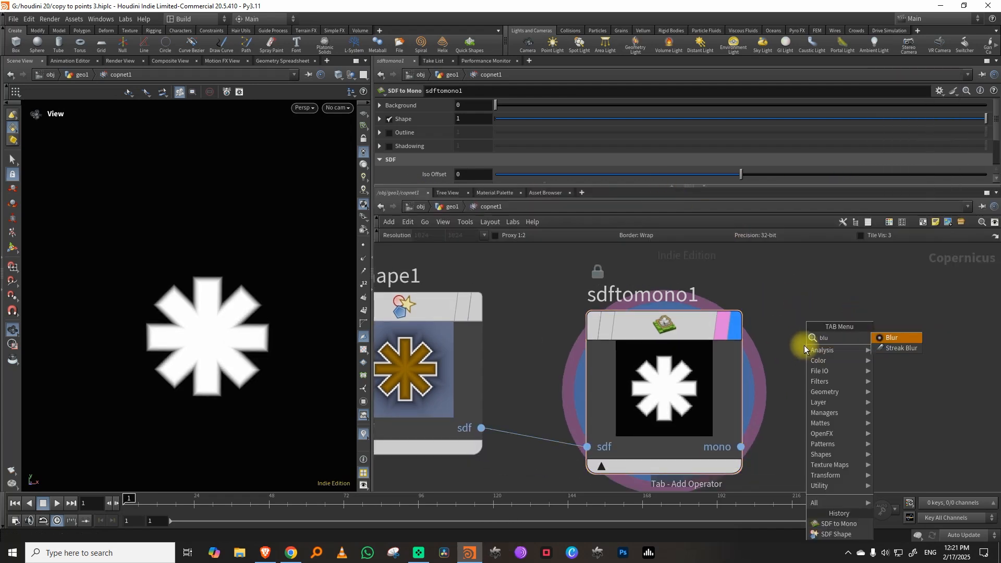
{"action": "left_click", "coordinate": [914, 338]}
{"action": "left_click", "coordinate": [913, 318]}
{"action": "left_click_drag", "start_coordinate": [737, 445], "coordinate": [833, 436]}
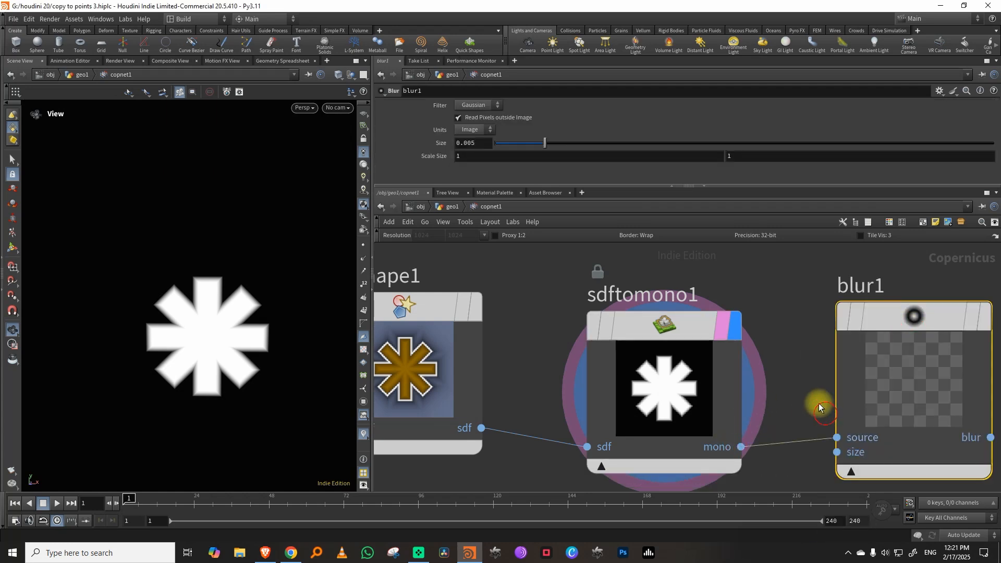
{"action": "middle_click_drag", "start_coordinate": [820, 405], "coordinate": [709, 426]}
{"action": "left_click", "coordinate": [873, 338]}
Try several blur sizes on blur1 and set its Size to 0.1.
{"action": "left_click_drag", "start_coordinate": [545, 143], "coordinate": [914, 129]}
{"action": "left_click_drag", "start_coordinate": [486, 146], "coordinate": [420, 162]}
{"action": "type", "text": "1"}
{"action": "key", "text": "Return"}
{"action": "left_click_drag", "start_coordinate": [550, 143], "coordinate": [728, 143]}
{"action": "left_click_drag", "start_coordinate": [479, 138], "coordinate": [441, 146]}
{"action": "type", "text": "0.1"}
{"action": "key", "text": "Return"}
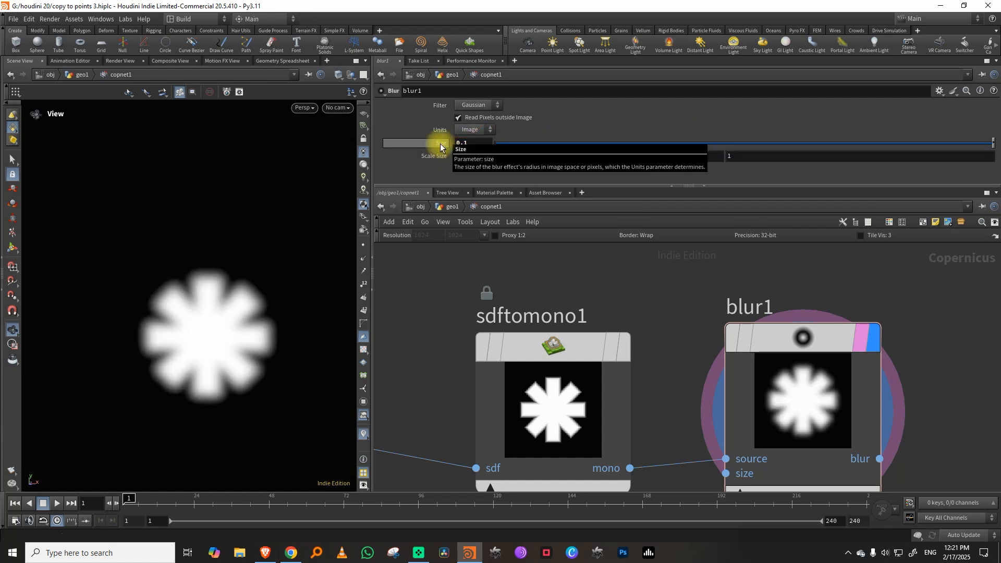
Try a larger asterisk, the Chevron marker and the Clobber marker on sdfshape1.
{"action": "scroll", "coordinate": [607, 320], "scroll_direction": "down", "scroll_amount": 1}
{"action": "scroll", "coordinate": [490, 357], "scroll_direction": "down", "scroll_amount": 2}
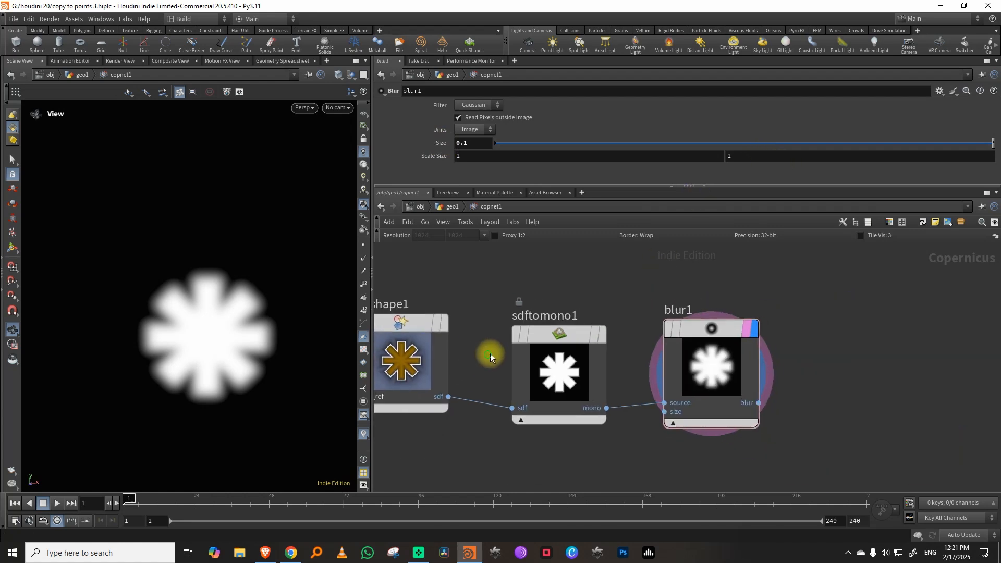
{"action": "left_click", "coordinate": [424, 358]}
{"action": "left_click_drag", "start_coordinate": [793, 150], "coordinate": [833, 150]}
{"action": "left_click", "coordinate": [477, 134]}
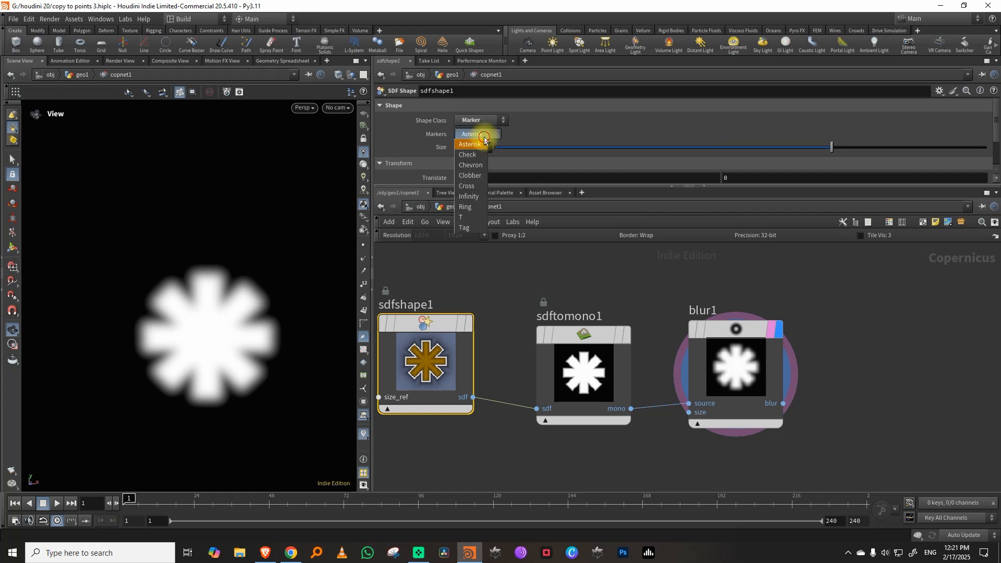
{"action": "left_click", "coordinate": [476, 163]}
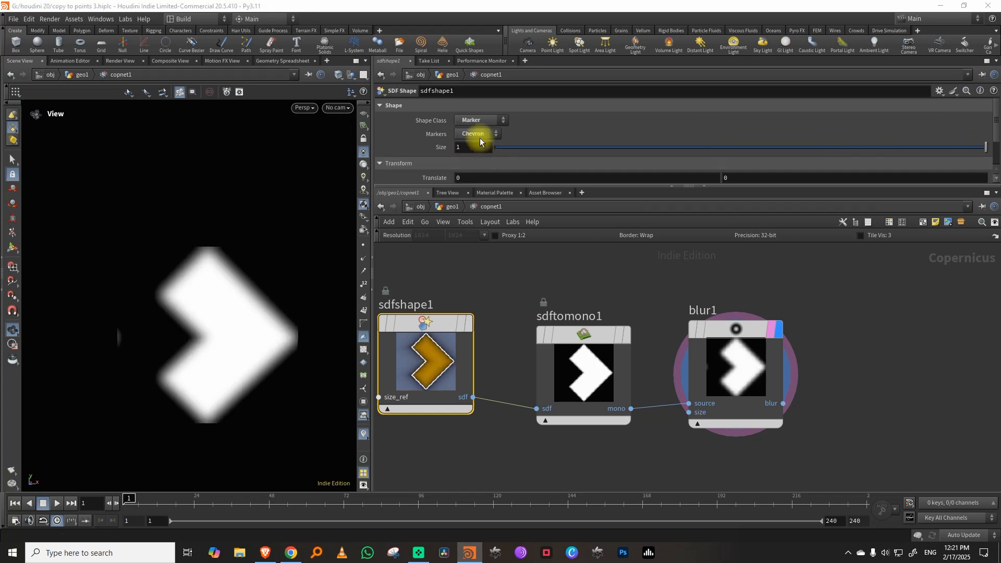
{"action": "left_click", "coordinate": [476, 133]}
{"action": "left_click", "coordinate": [477, 174]}
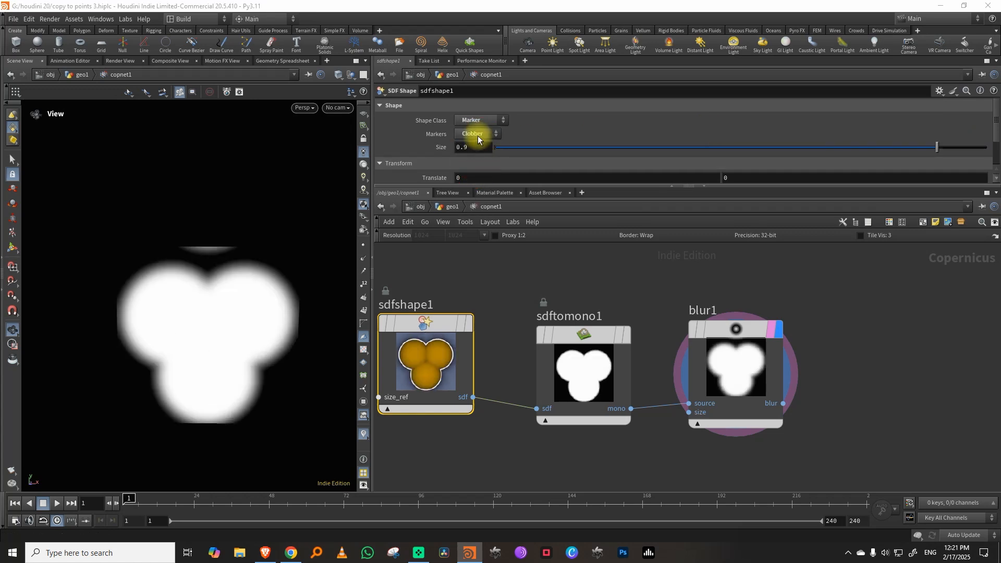
Change sdfshape1's marker to Cross and set its size to 0.715.
{"action": "left_click", "coordinate": [477, 135]}
{"action": "left_click", "coordinate": [478, 186]}
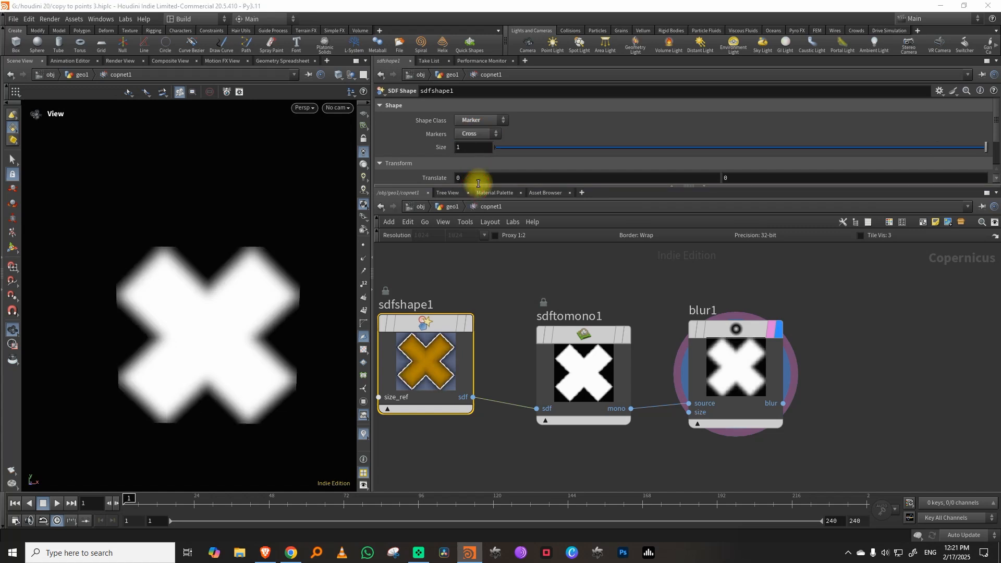
{"action": "left_click_drag", "start_coordinate": [985, 148], "coordinate": [846, 147]}
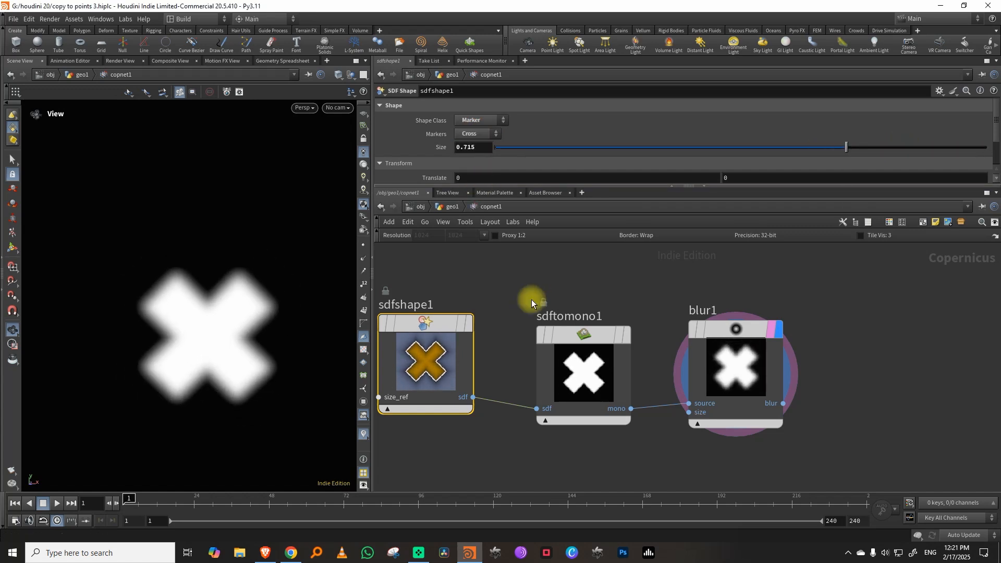
Insert an SDF Adjust node between sdfshape1 and sdftomono1 and set its Iso Offset to -0.106.
{"action": "key", "text": "Tab"}
{"action": "type", "text": "sdfa"}
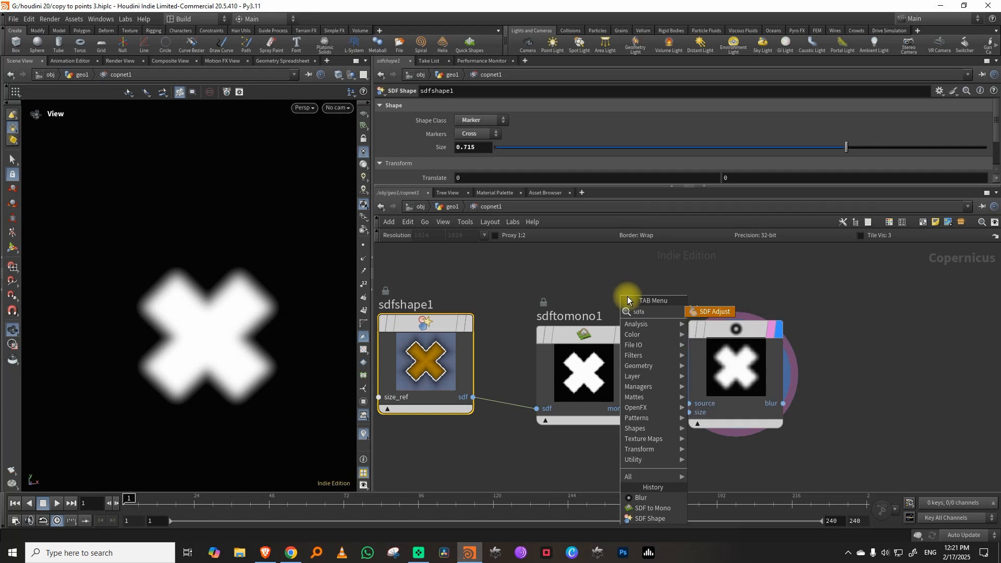
{"action": "left_click", "coordinate": [702, 311]}
{"action": "left_click", "coordinate": [589, 406]}
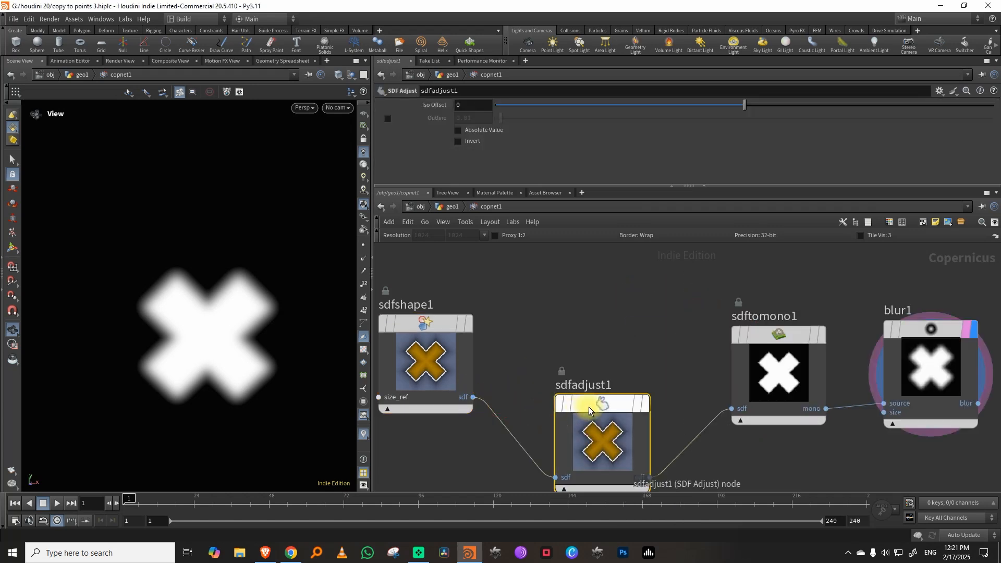
{"action": "left_click_drag", "start_coordinate": [747, 99], "coordinate": [718, 106]}
Add a Mono to RGB node after blur1 and connect blur1's output to its source input.
{"action": "left_click", "coordinate": [860, 301]}
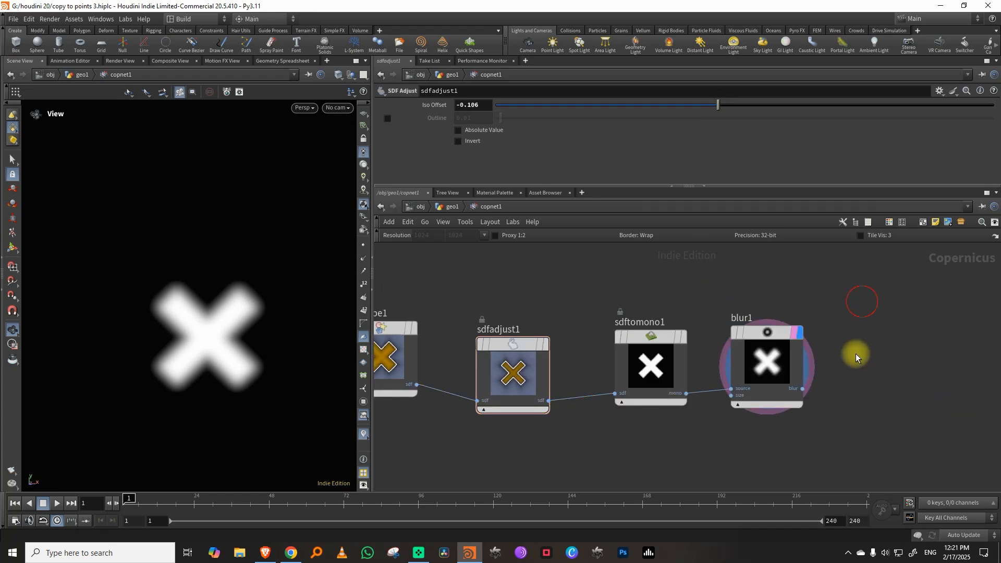
{"action": "key", "text": "Tab"}
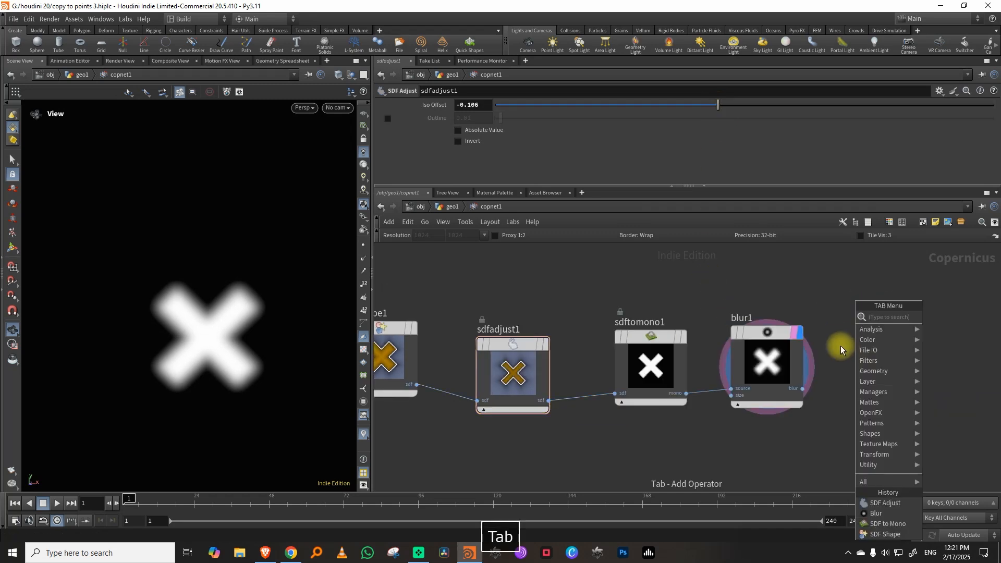
{"action": "type", "text": "monot"}
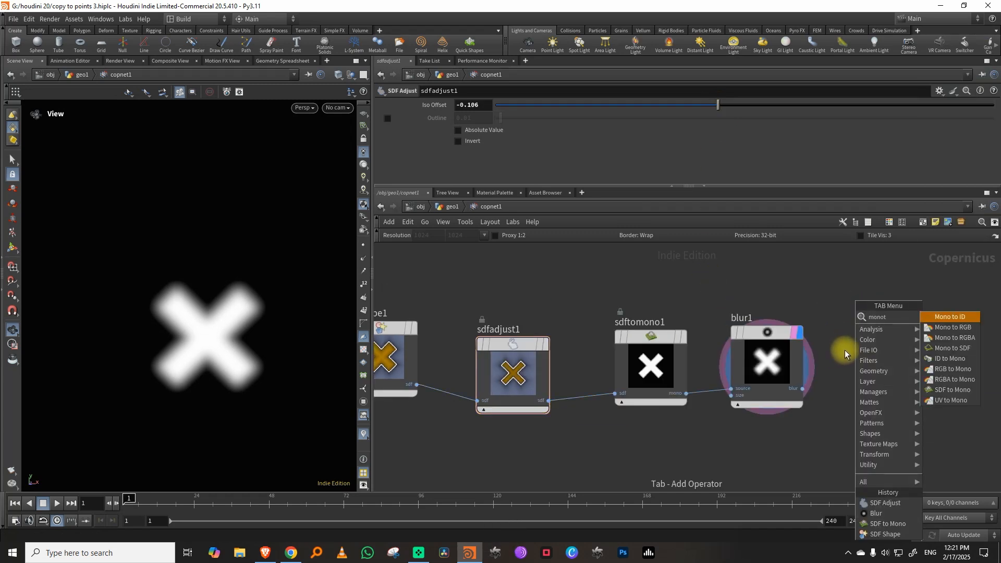
{"action": "left_click", "coordinate": [962, 326]}
{"action": "left_click", "coordinate": [933, 334]}
{"action": "left_click", "coordinate": [803, 388]}
{"action": "left_click", "coordinate": [939, 324]}
{"action": "middle_click_drag", "start_coordinate": [963, 288], "coordinate": [823, 295]}
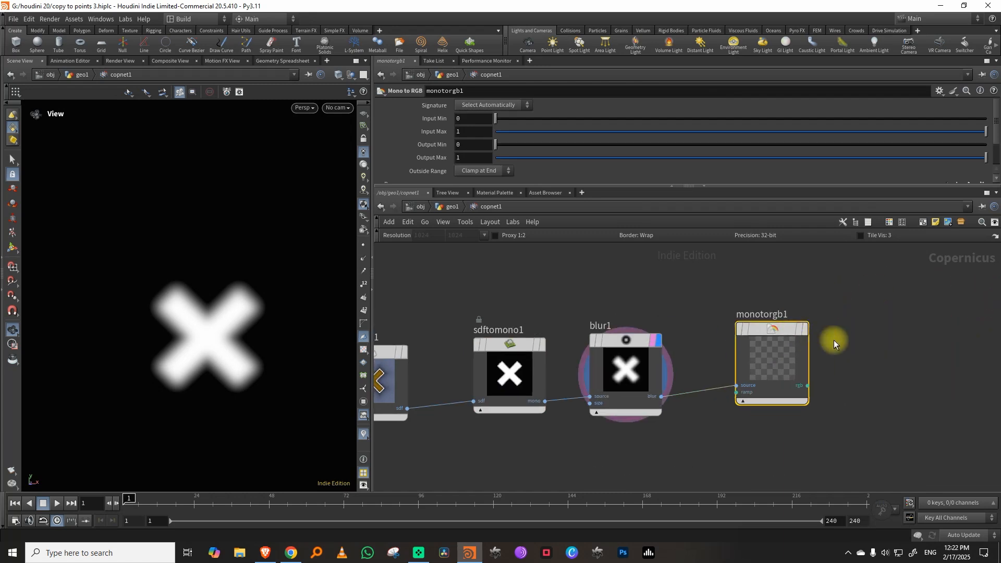
Add a Null node after monotorgb1, connect monotorgb1's rgb output to its first input, and display it.
{"action": "key", "text": "Tab"}
{"action": "type", "text": "null"}
{"action": "left_click", "coordinate": [925, 327]}
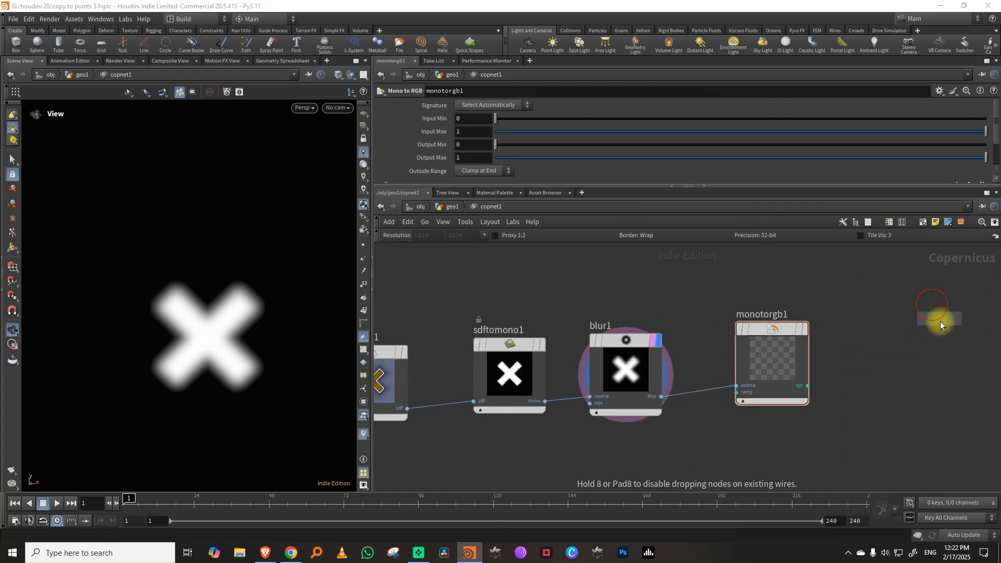
{"action": "left_click", "coordinate": [939, 321]}
{"action": "left_click", "coordinate": [808, 386]}
{"action": "left_click", "coordinate": [905, 379]}
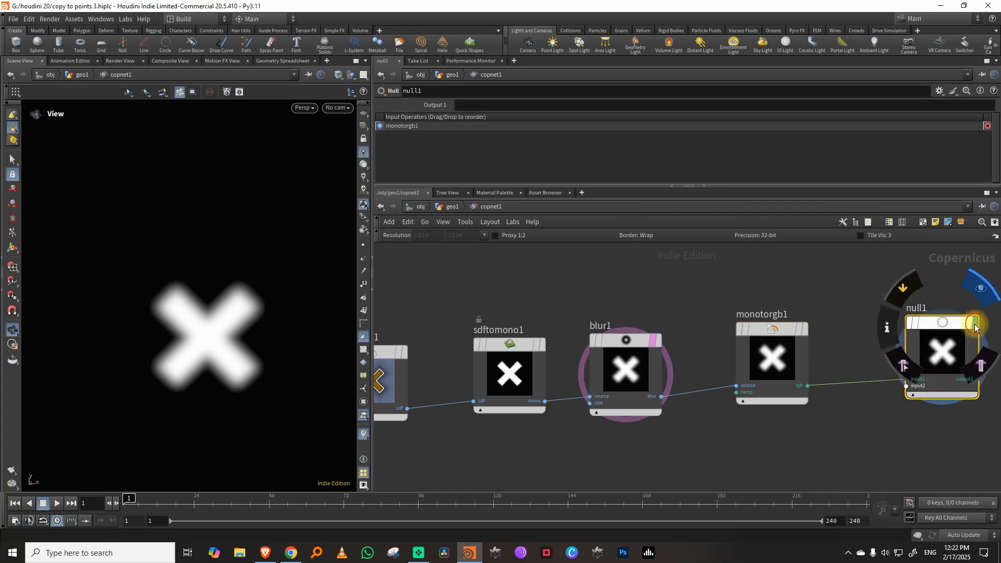
Rename the null node OUT_tex.
{"action": "double_click", "coordinate": [930, 313]}
{"action": "type", "text": "O"}
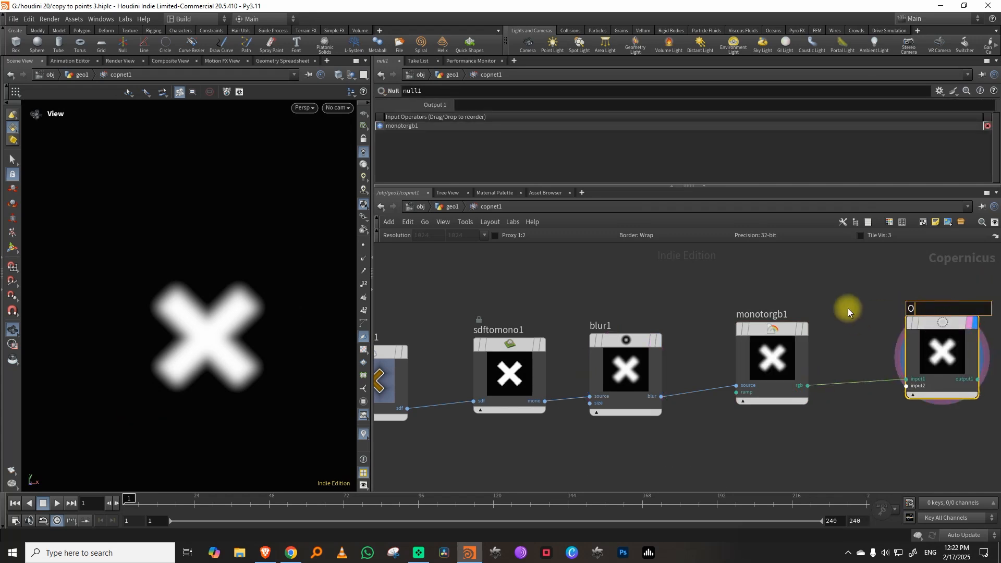
{"action": "type", "text": "UT_tex"}
{"action": "key", "text": "Return"}
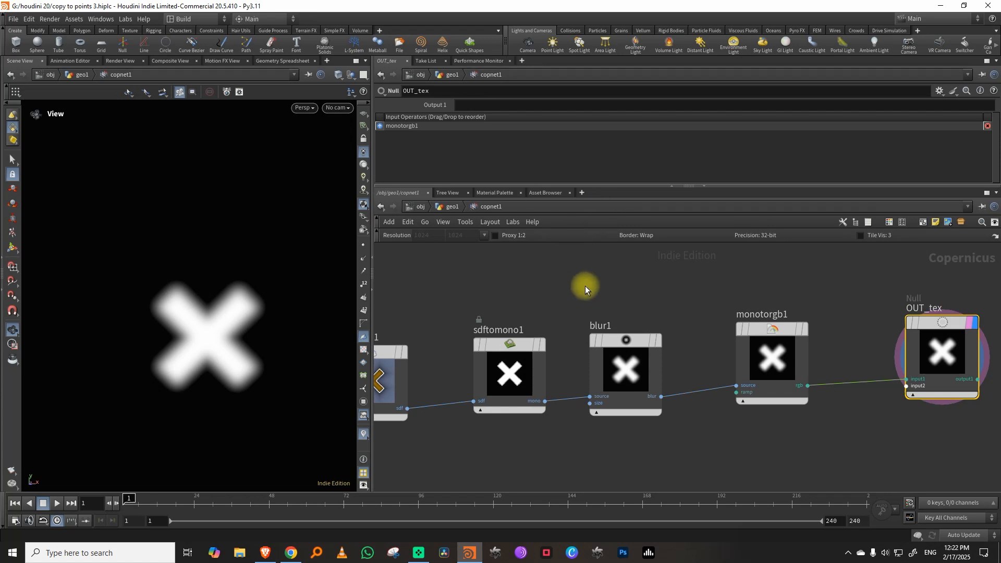
Return to the geo1 network, display copytopoints2 and show attribvop2's map parameter in an enlarged parameter area.
{"action": "left_click", "coordinate": [442, 208]}
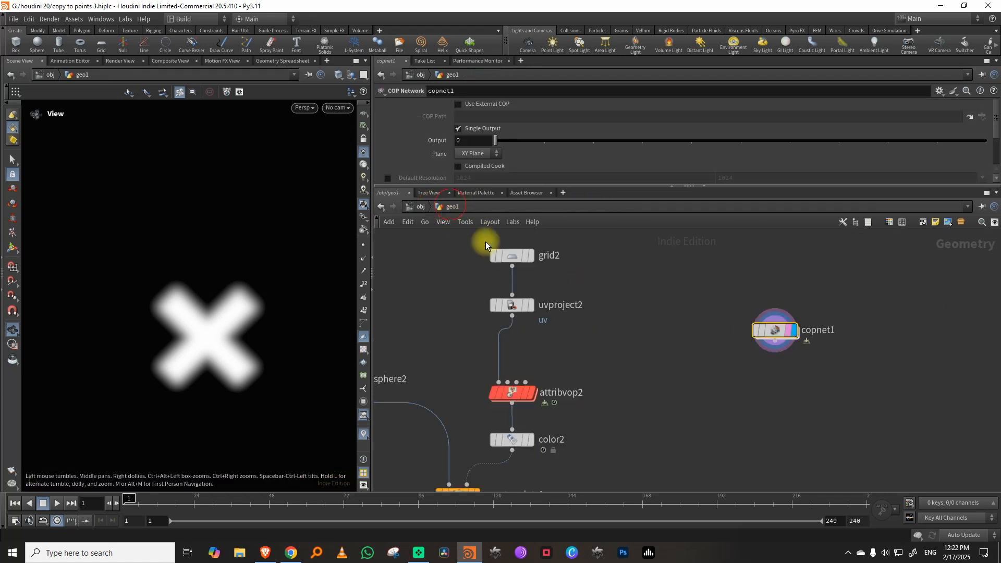
{"action": "left_click", "coordinate": [517, 421]}
{"action": "left_click_drag", "start_coordinate": [253, 318], "coordinate": [229, 324]}
{"action": "middle_click_drag", "start_coordinate": [230, 324], "coordinate": [224, 386]}
{"action": "left_click_drag", "start_coordinate": [598, 297], "coordinate": [496, 344]}
{"action": "left_click_drag", "start_coordinate": [525, 186], "coordinate": [484, 271]}
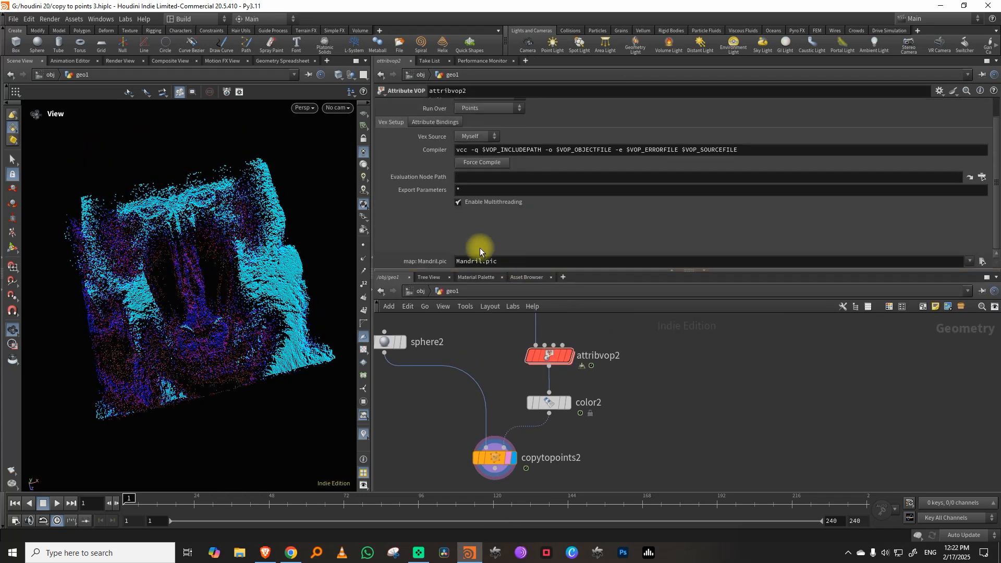
{"action": "middle_click_drag", "start_coordinate": [826, 334], "coordinate": [820, 414]}
Set attribvop2's map path to op:/obj/geo1/copnet1/OUT_tex, then play the animation and return to frame 1.
{"action": "left_click", "coordinate": [844, 370]}
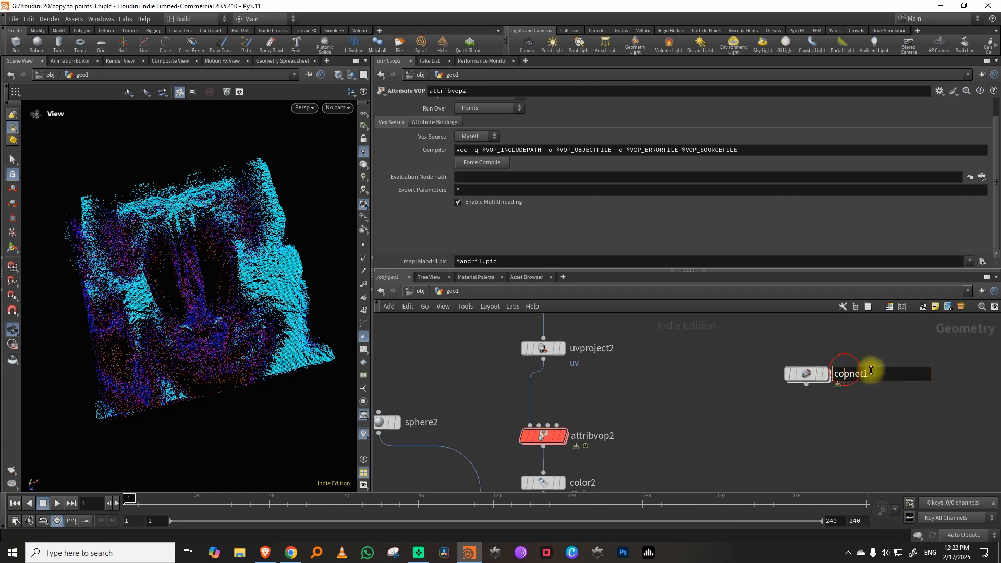
{"action": "left_click_drag", "start_coordinate": [503, 265], "coordinate": [357, 308]}
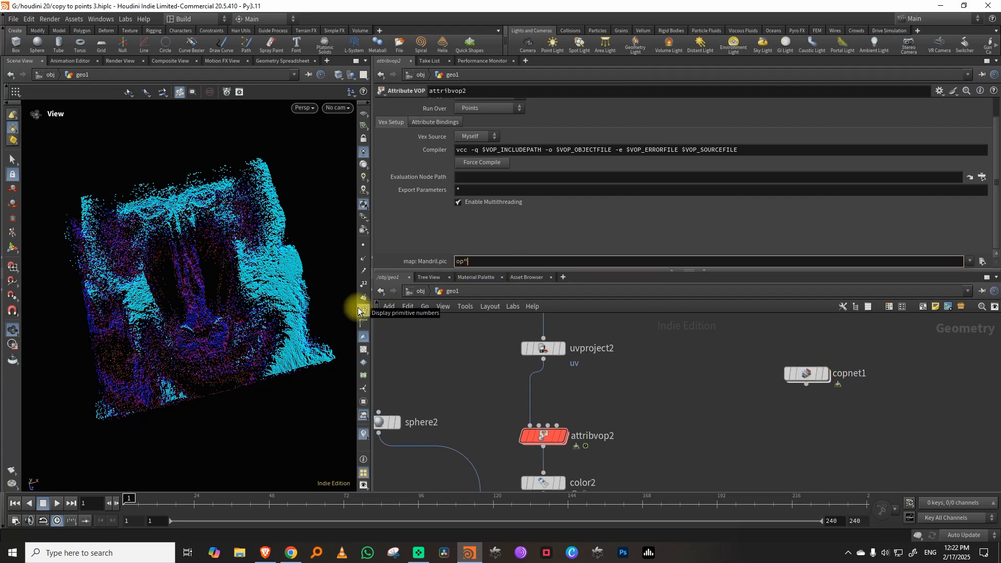
{"action": "type", "text": "op:/"}
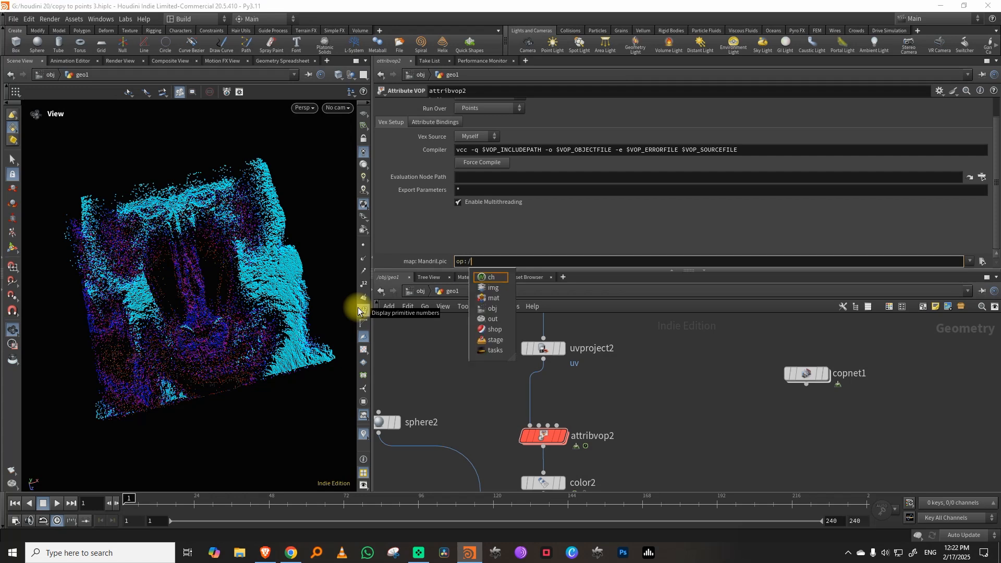
{"action": "type", "text": "obj/"}
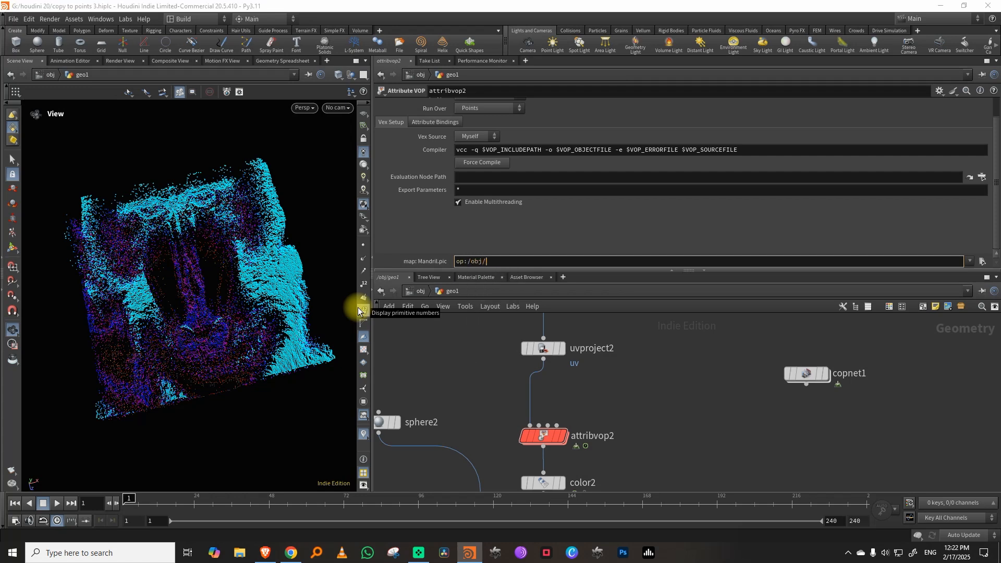
{"action": "type", "text": "geo1/"}
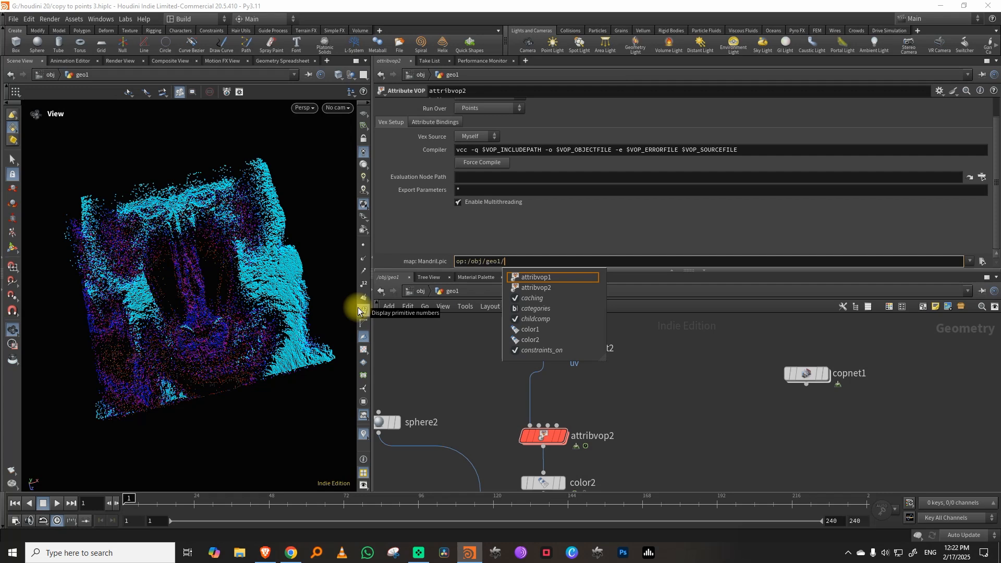
{"action": "type", "text": "copnet1/"}
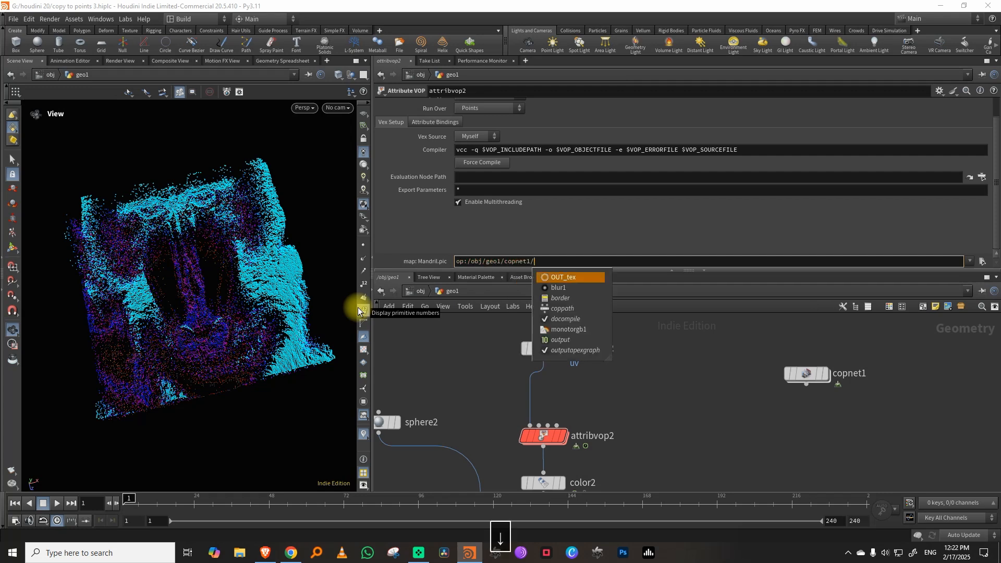
{"action": "key", "text": "Return"}
{"action": "key", "text": "Return"}
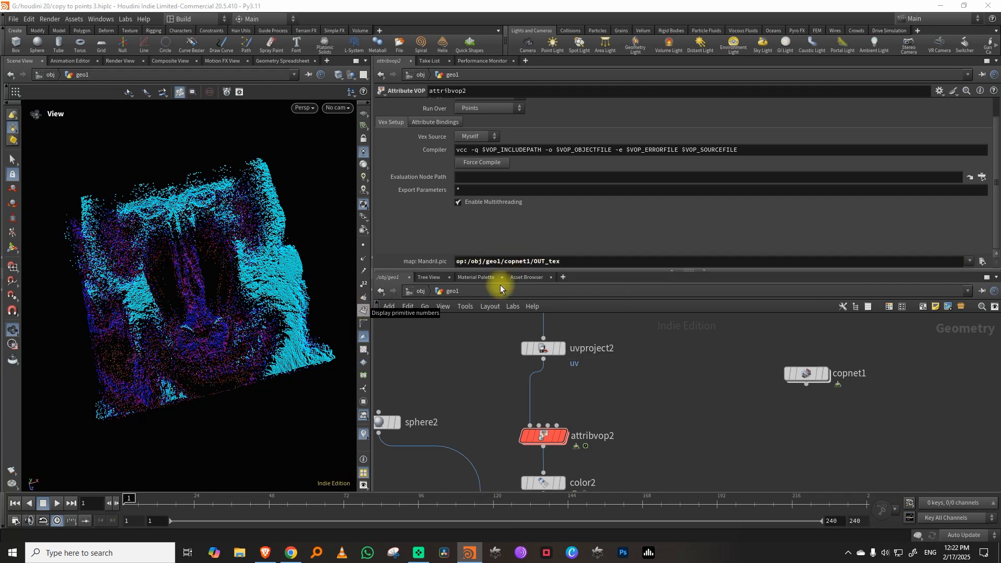
{"action": "left_click", "coordinate": [57, 502]}
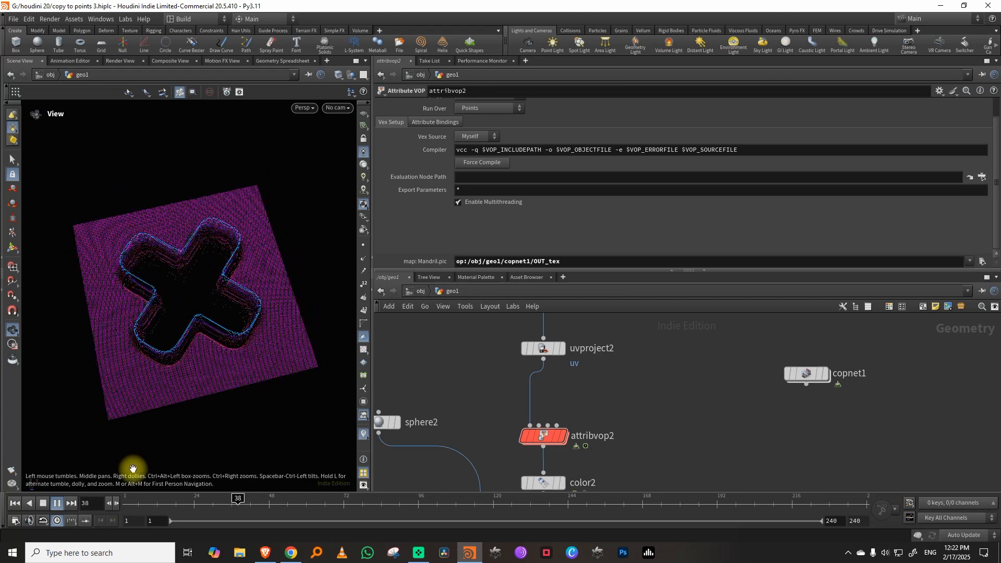
{"action": "left_click", "coordinate": [128, 502]}
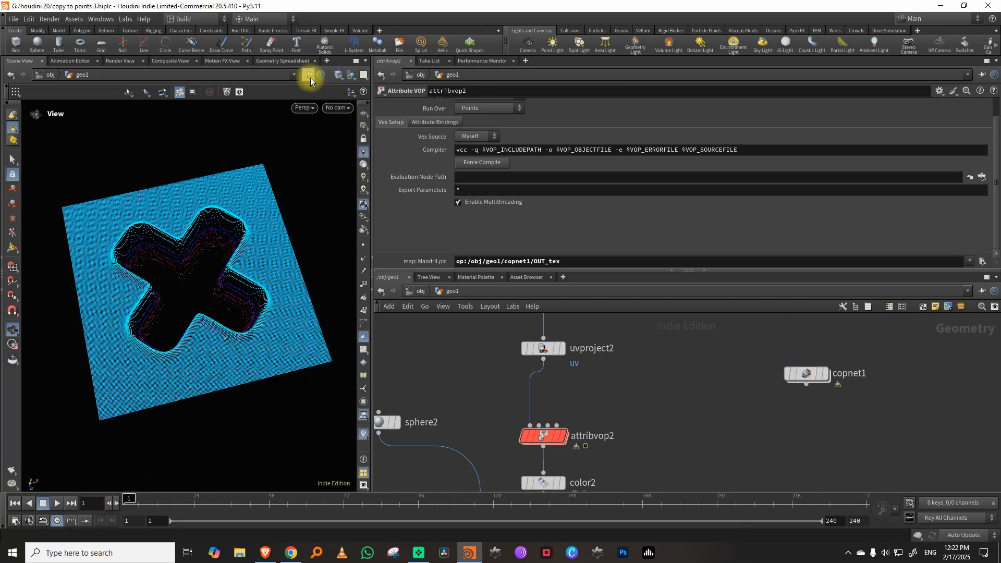
With the viewport pinned to geo1, enter copnet1 and set blur1's Size to 0.3 and sdfadjust1's Iso Offset to -0.198.
{"action": "double_click", "coordinate": [814, 377]}
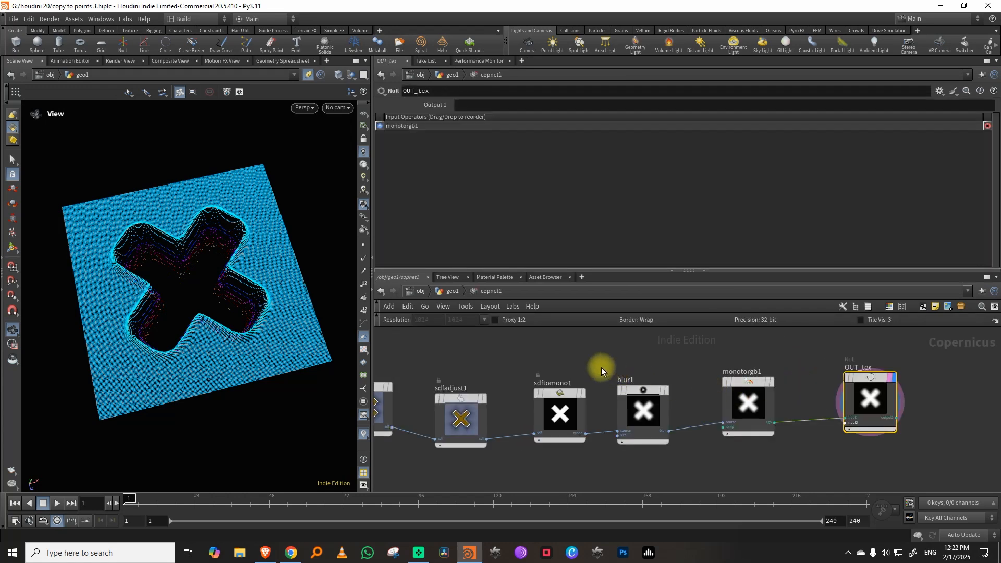
{"action": "key", "text": "Up"}
{"action": "key", "text": "Up"}
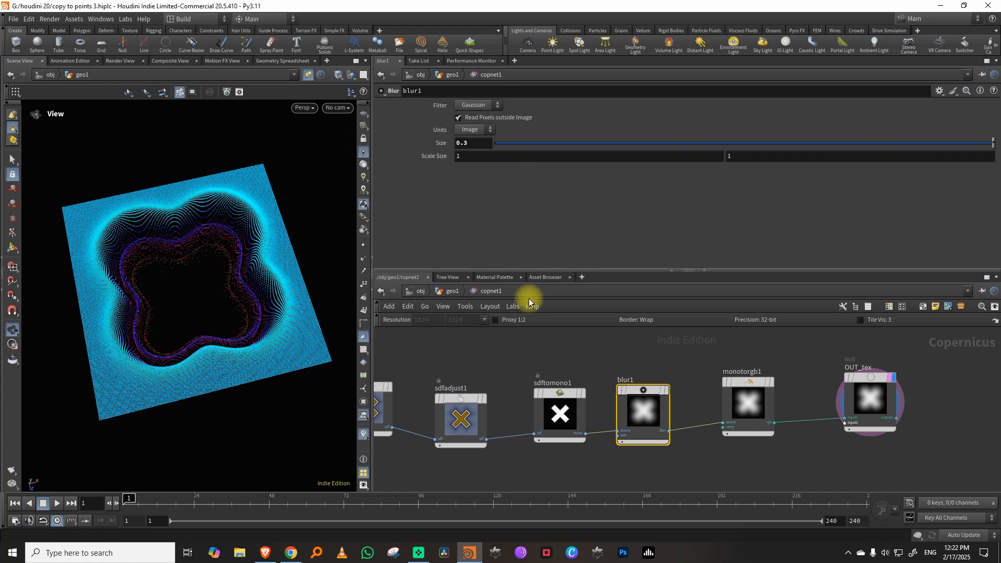
{"action": "key", "text": "Up"}
{"action": "key", "text": "Up"}
{"action": "left_click_drag", "start_coordinate": [694, 109], "coordinate": [694, 106]}
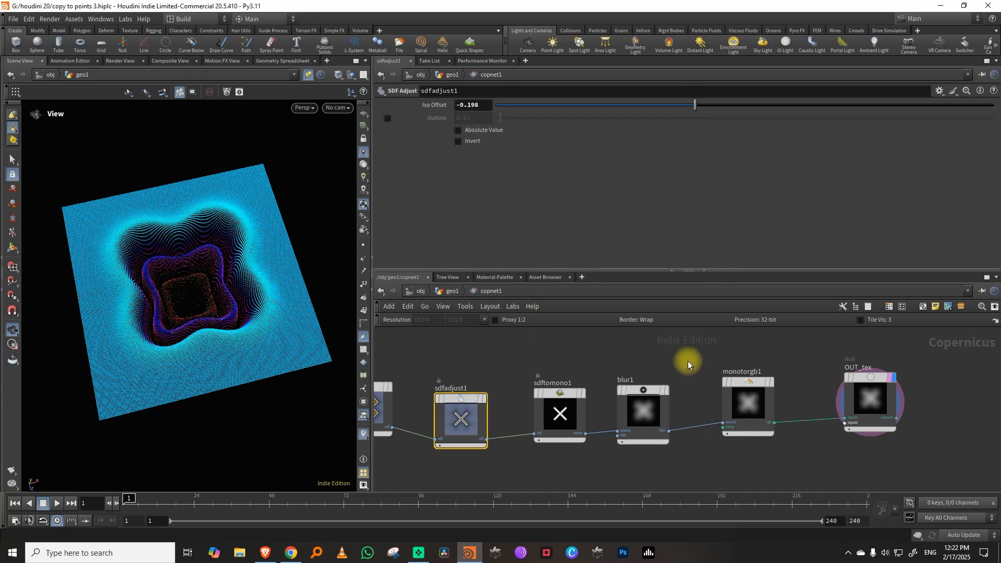
Set blur1's Size to 0.1 and play the animation.
{"action": "left_click", "coordinate": [654, 402]}
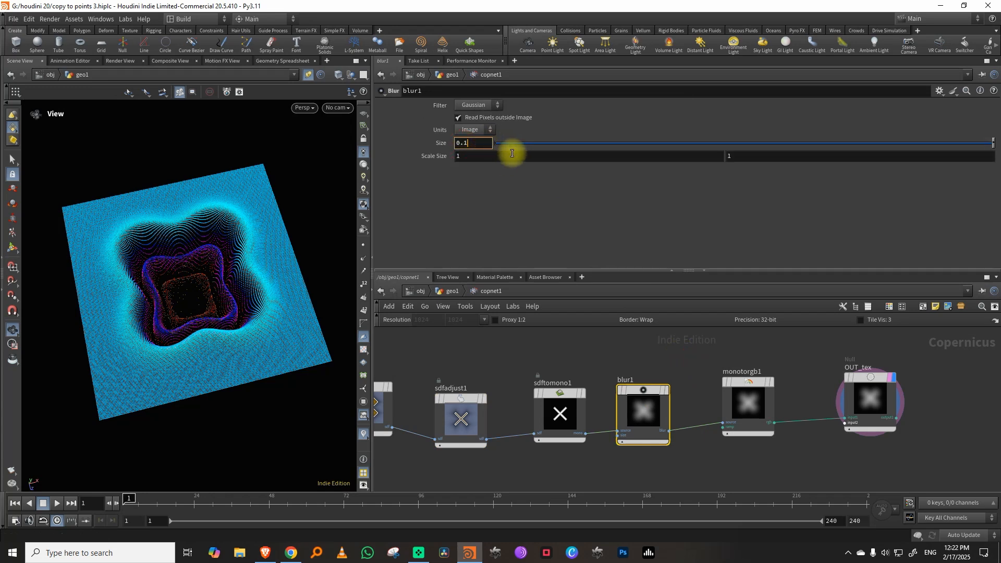
{"action": "type", "text": "1"}
{"action": "key", "text": "Return"}
{"action": "left_click", "coordinate": [57, 503]}
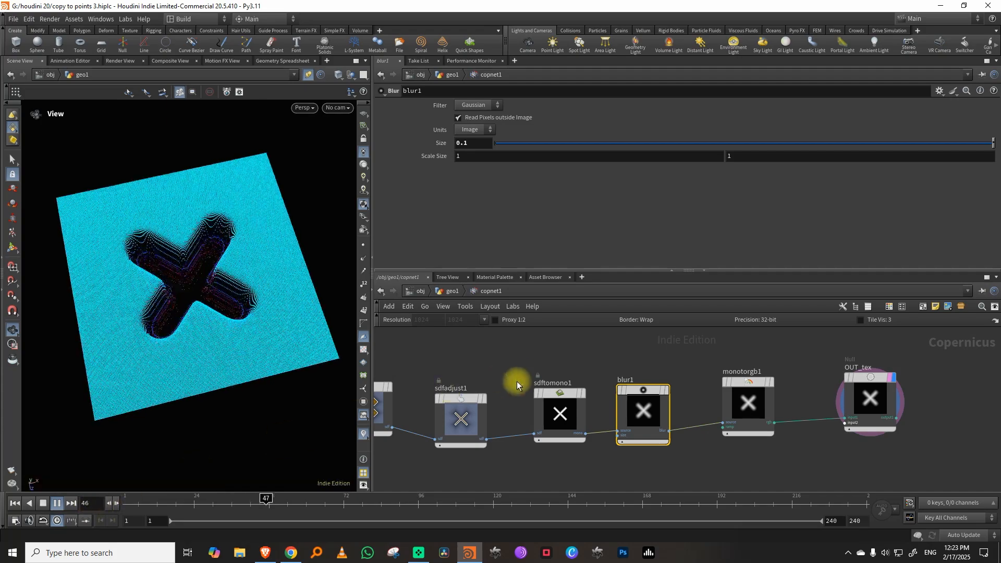
Change sdfshape1's marker to Infinity with a Size of 0.85 and return the timeline to frame 1.
{"action": "middle_click_drag", "start_coordinate": [440, 354], "coordinate": [518, 352]}
{"action": "left_click", "coordinate": [485, 398]}
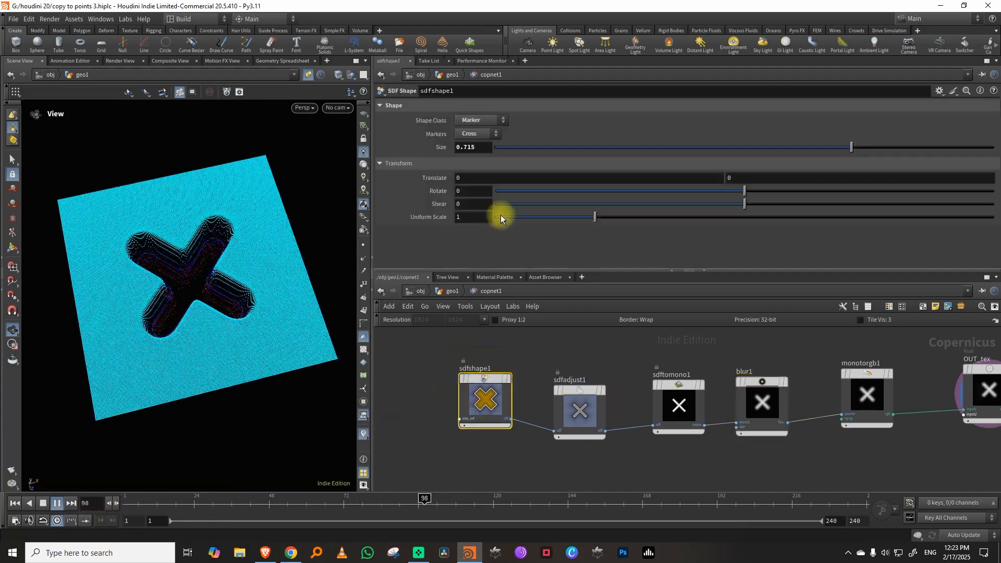
{"action": "left_click", "coordinate": [476, 134]}
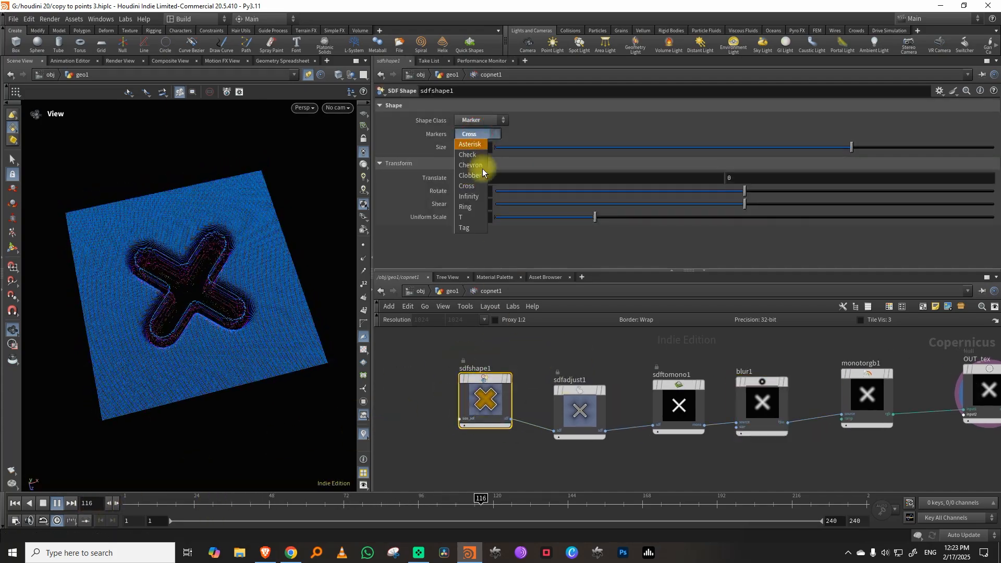
{"action": "left_click", "coordinate": [475, 195]}
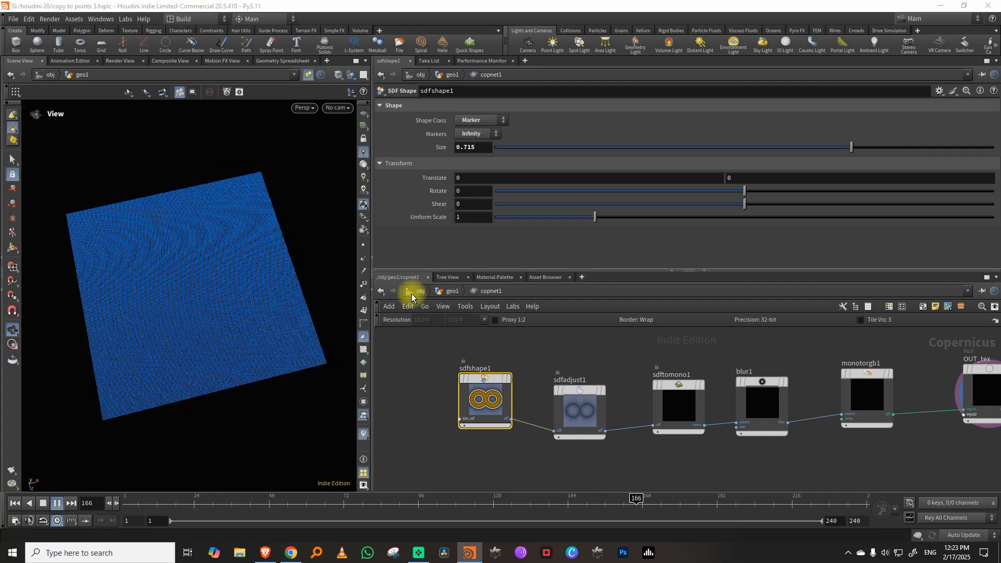
{"action": "left_click", "coordinate": [133, 500]}
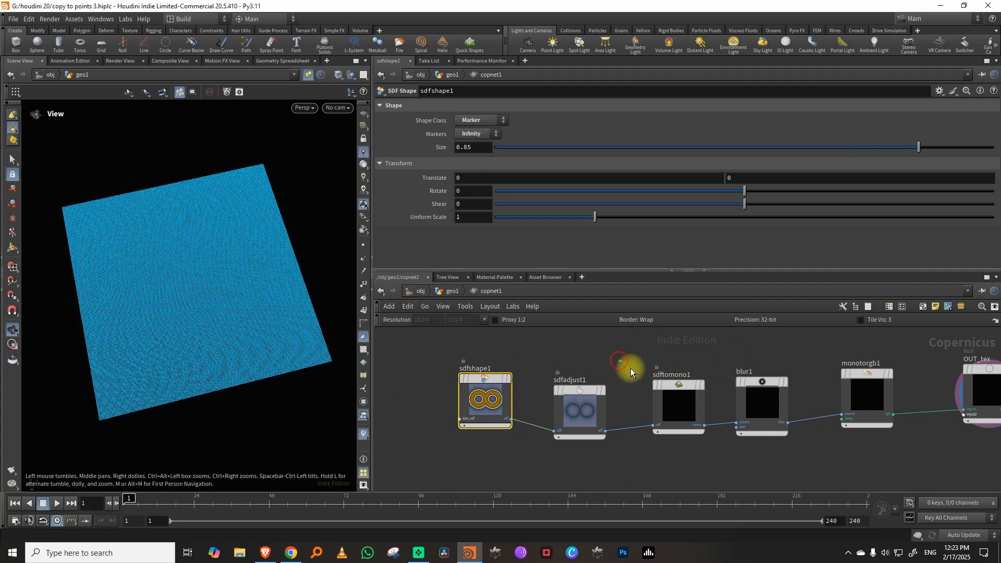
Bypass blur1 and set sdfadjust1's Iso Offset to -0.104.
{"action": "left_click", "coordinate": [674, 396]}
{"action": "left_click", "coordinate": [753, 385]}
{"action": "left_click", "coordinate": [739, 365]}
{"action": "left_click", "coordinate": [586, 398]}
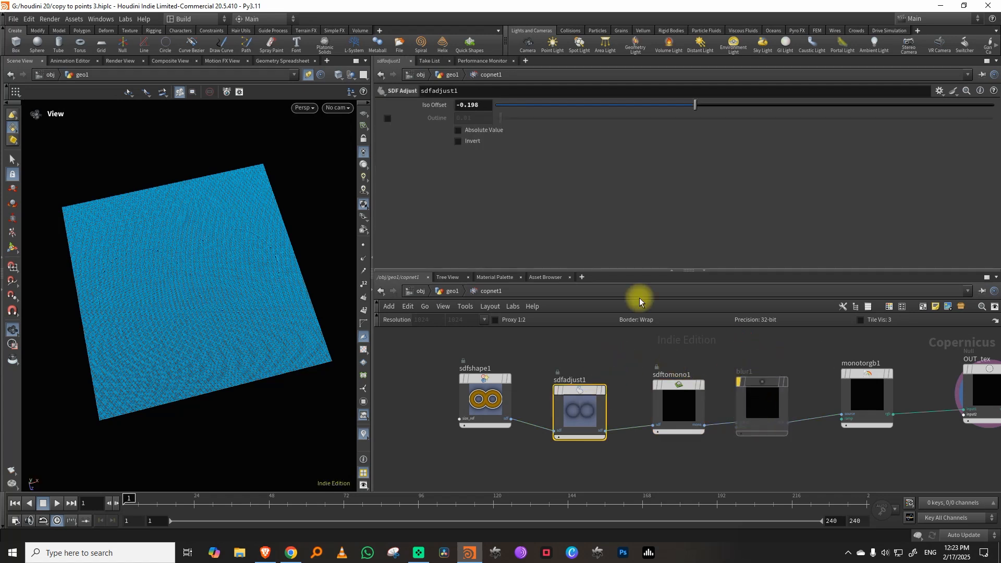
{"action": "left_click_drag", "start_coordinate": [726, 107], "coordinate": [719, 107]}
Reverse monotorgb1's ramp so it runs from white to black, and play the animation.
{"action": "middle_click_drag", "start_coordinate": [688, 329], "coordinate": [625, 363]}
{"action": "middle_click_drag", "start_coordinate": [719, 357], "coordinate": [637, 349]}
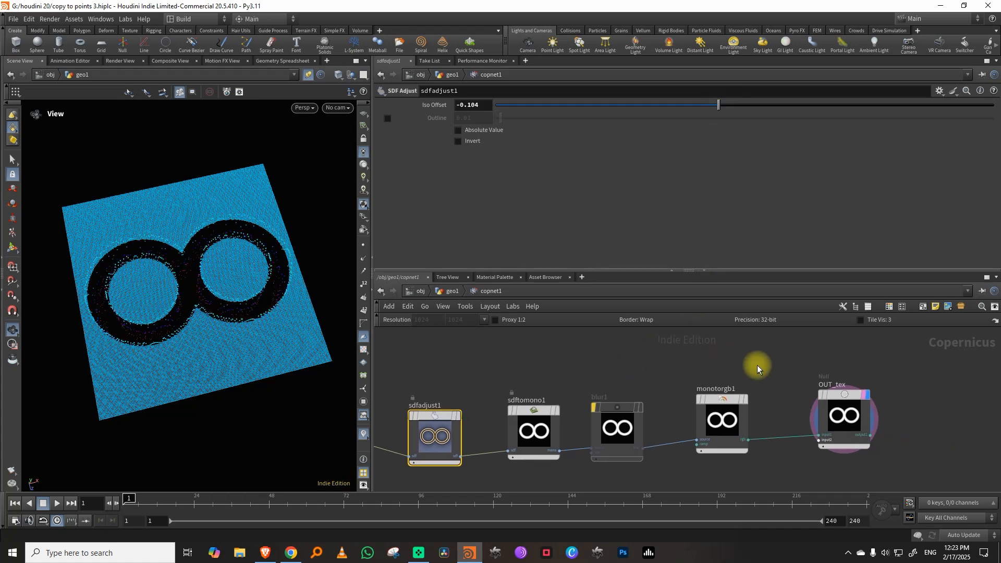
{"action": "key", "text": "Tab"}
{"action": "left_click", "coordinate": [676, 368]}
{"action": "left_click", "coordinate": [724, 412]}
{"action": "left_click", "coordinate": [964, 185]}
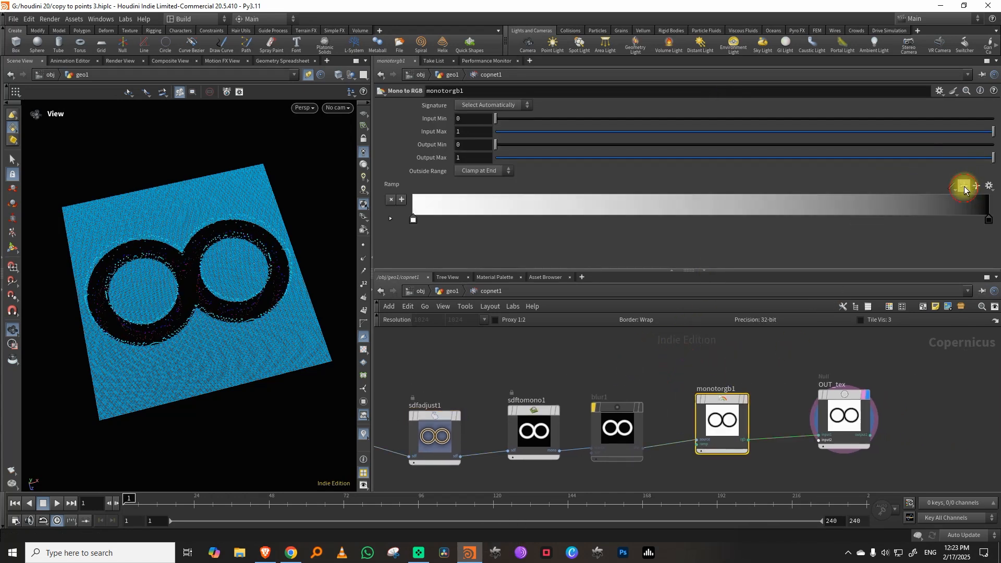
{"action": "left_click", "coordinate": [59, 503]}
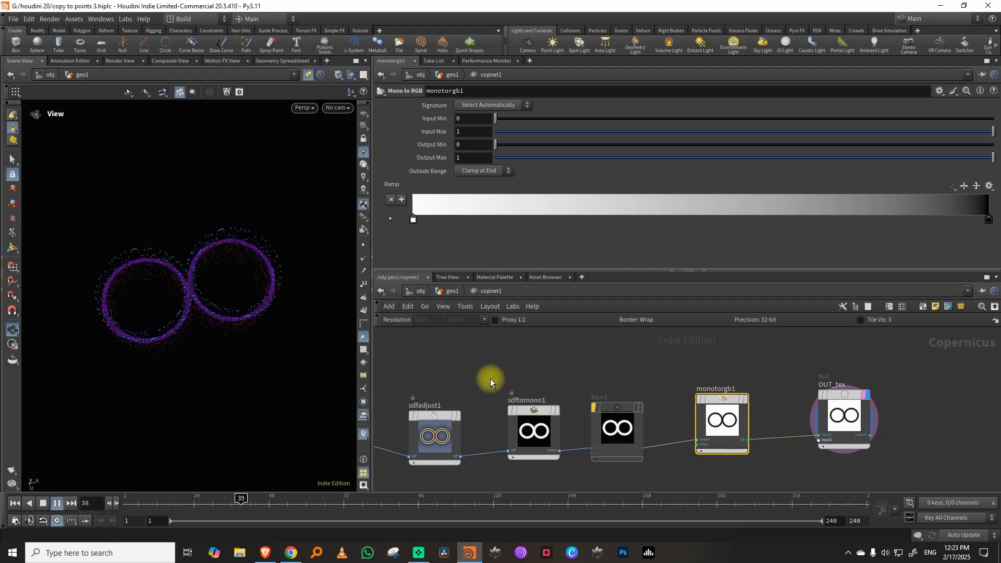
Set sdfadjust1's Iso Offset to -0.037 and re-enable blur1.
{"action": "left_click", "coordinate": [532, 414]}
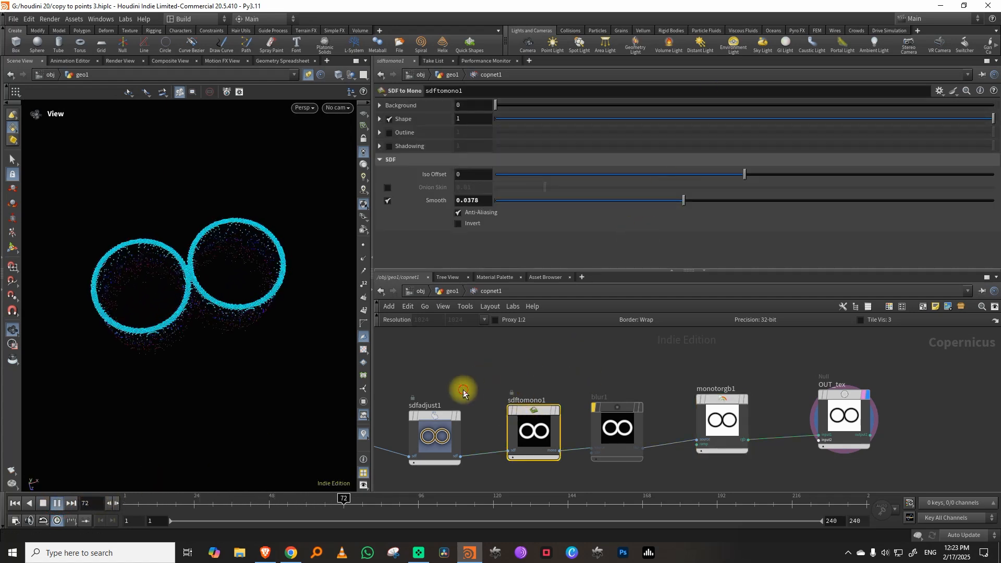
{"action": "left_click_drag", "start_coordinate": [462, 390], "coordinate": [449, 431]}
{"action": "left_click_drag", "start_coordinate": [743, 104], "coordinate": [735, 107]}
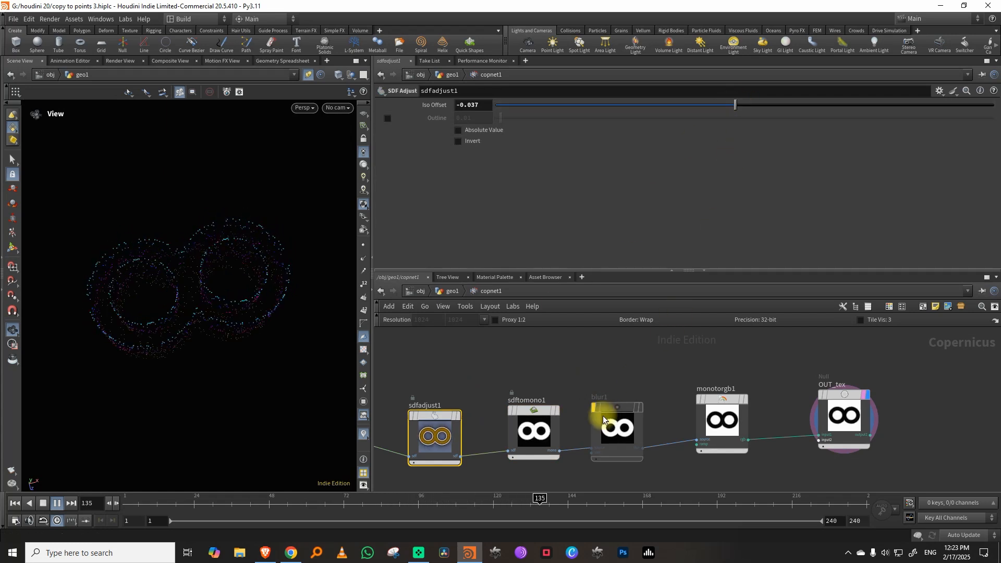
{"action": "mouse_move", "coordinate": [594, 389]}
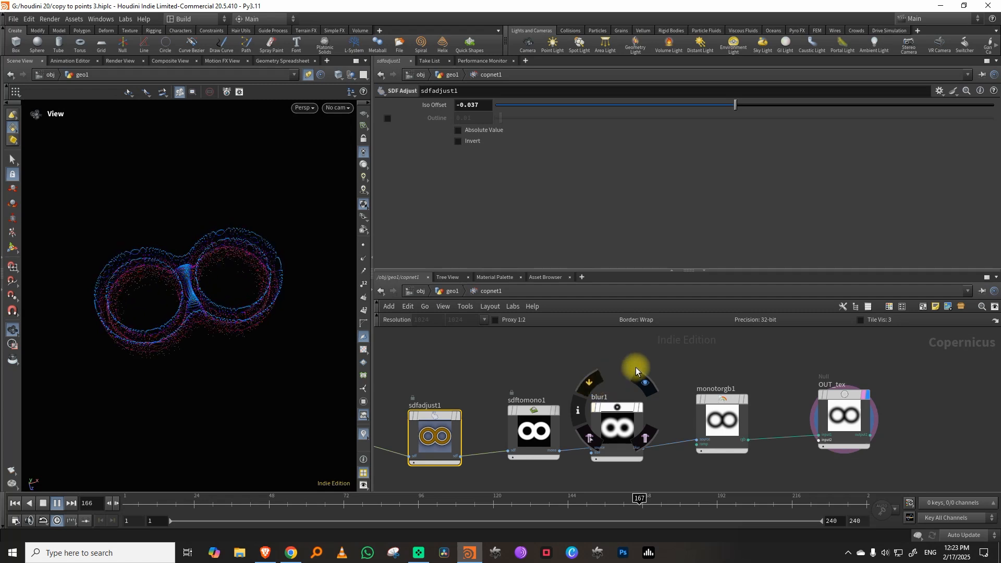
Change sdfshape1's marker to Tag and inspect the animated points from a lower angle.
{"action": "key", "text": "space"}
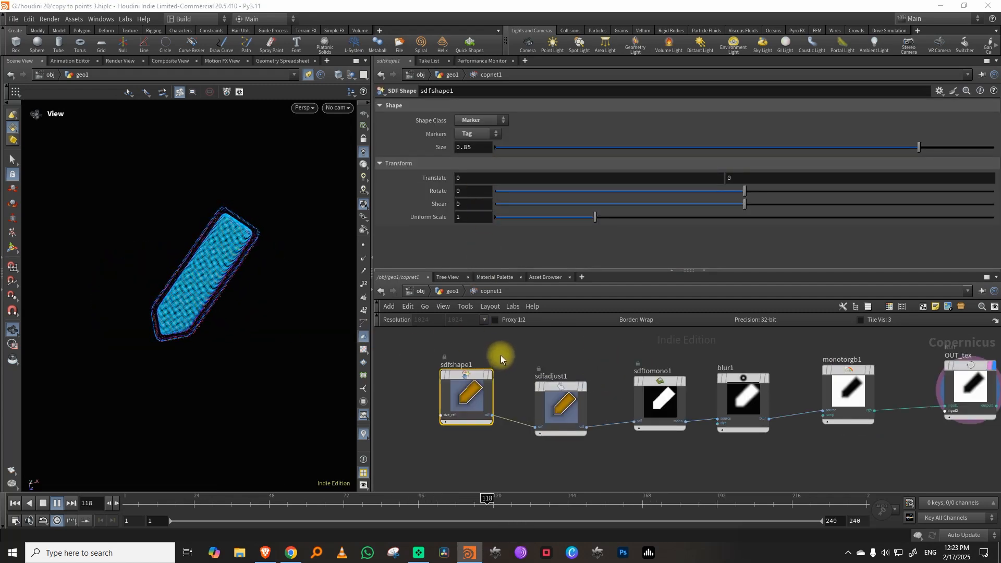
{"action": "key", "text": "space"}
{"action": "left_click_drag", "start_coordinate": [194, 293], "coordinate": [201, 254]}
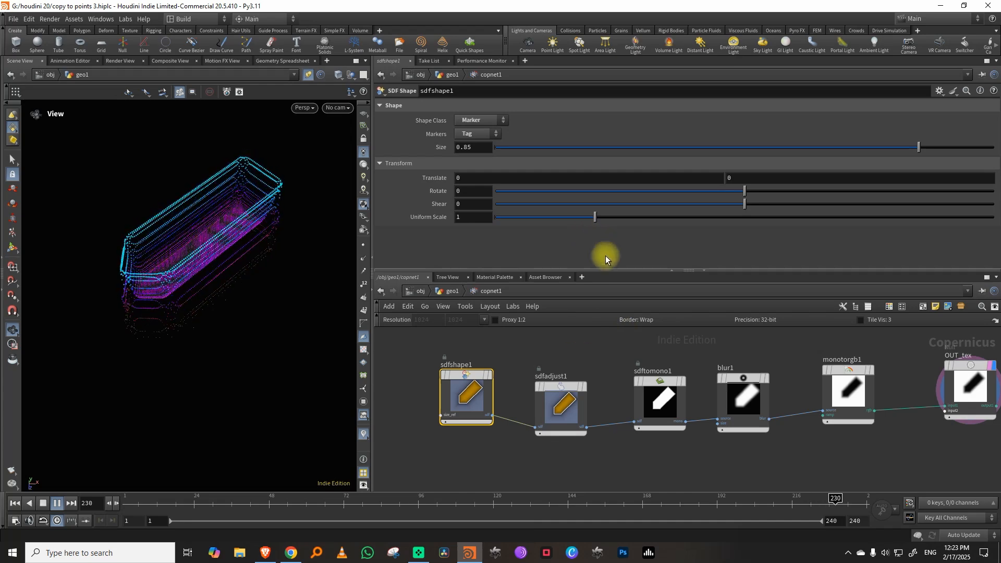
Enlarge the network area, arrange the copnet1 nodes in an even row and stop the playback.
{"action": "left_click_drag", "start_coordinate": [607, 270], "coordinate": [641, 201]}
{"action": "key", "text": "l"}
{"action": "middle_click_drag", "start_coordinate": [676, 304], "coordinate": [637, 306]}
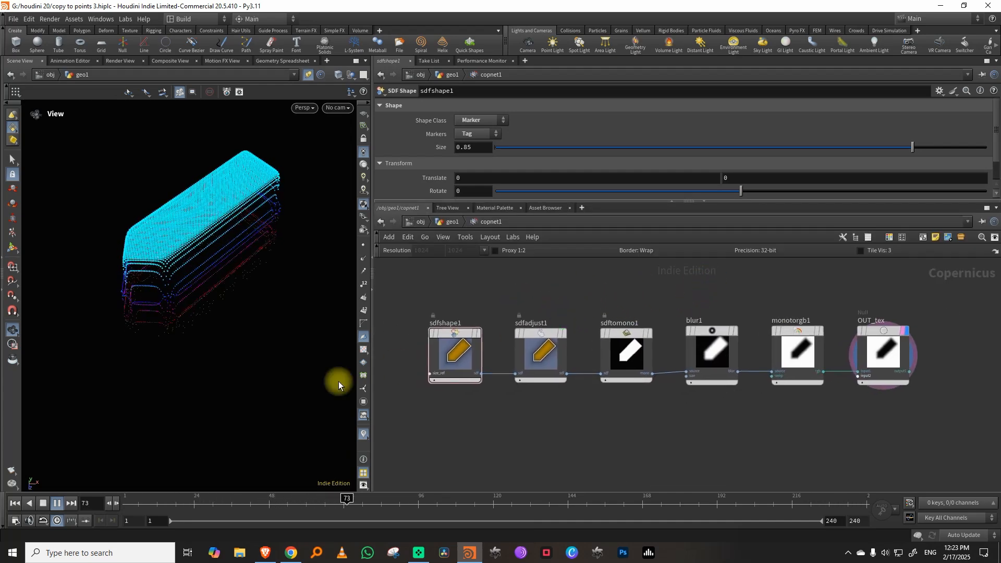
{"action": "left_click", "coordinate": [44, 503]}
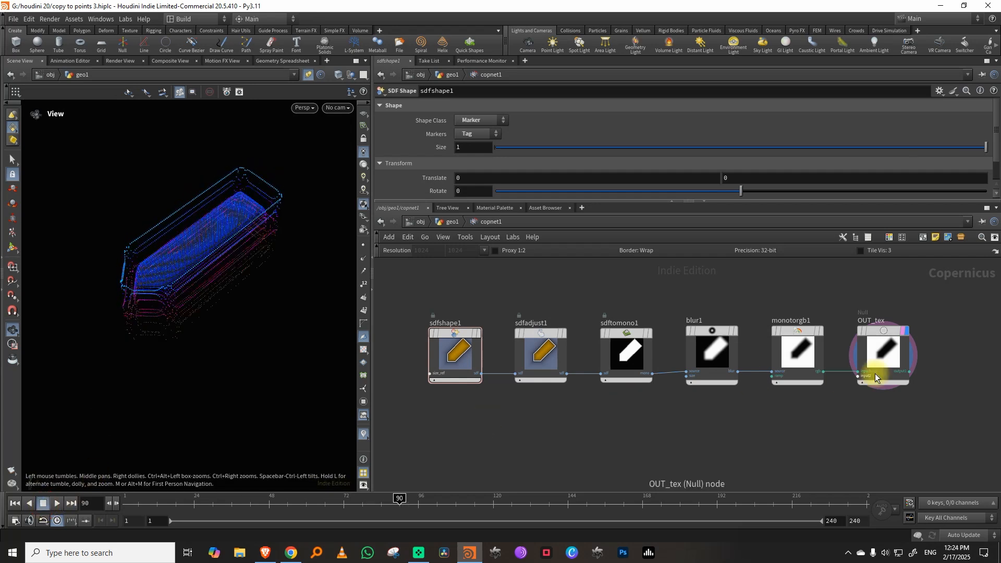